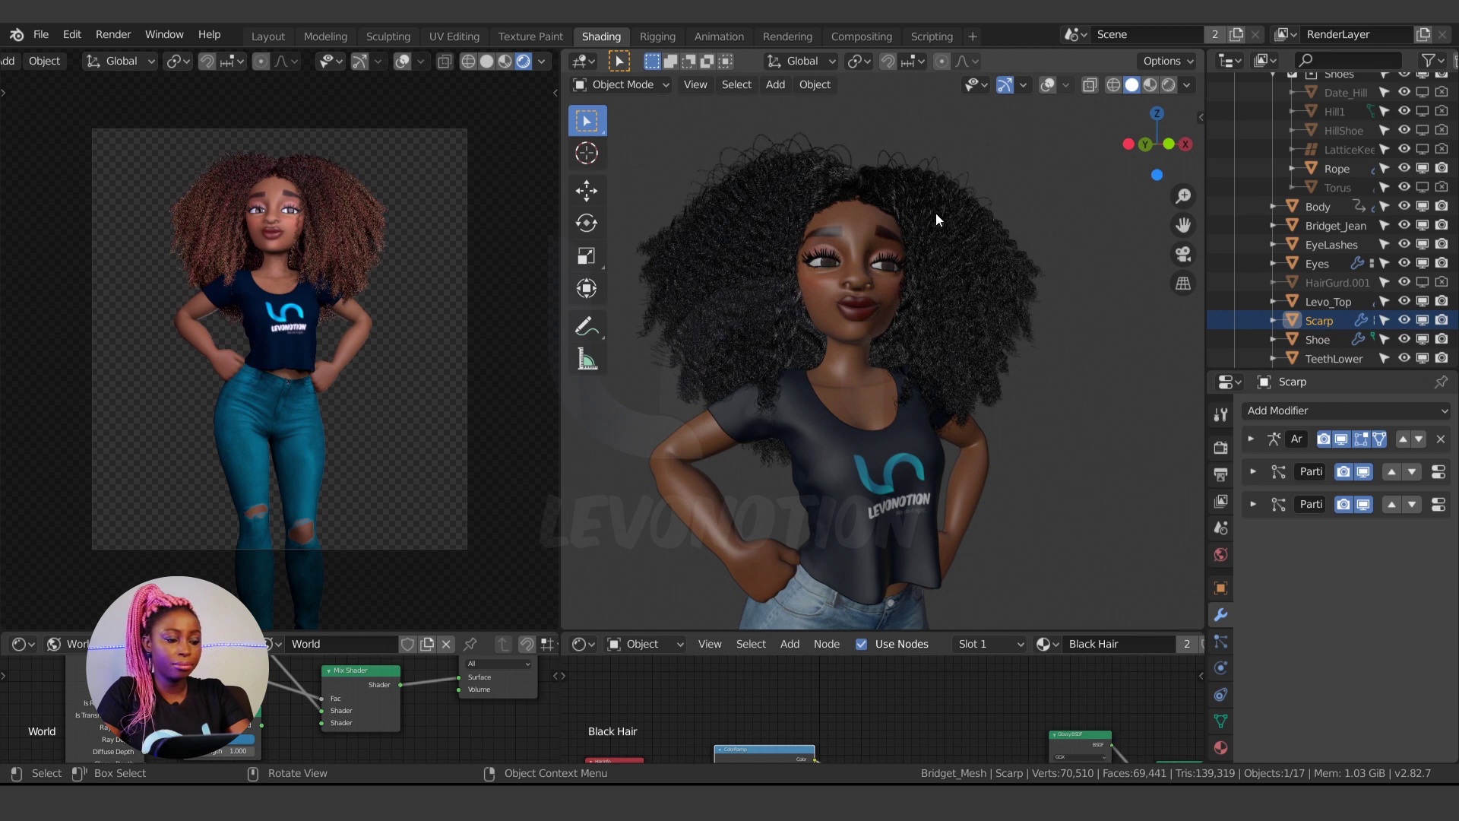
Hide both existing hair particle systems of the Scarp object in the viewport
left_click(1221, 642)
left_click(1392, 416)
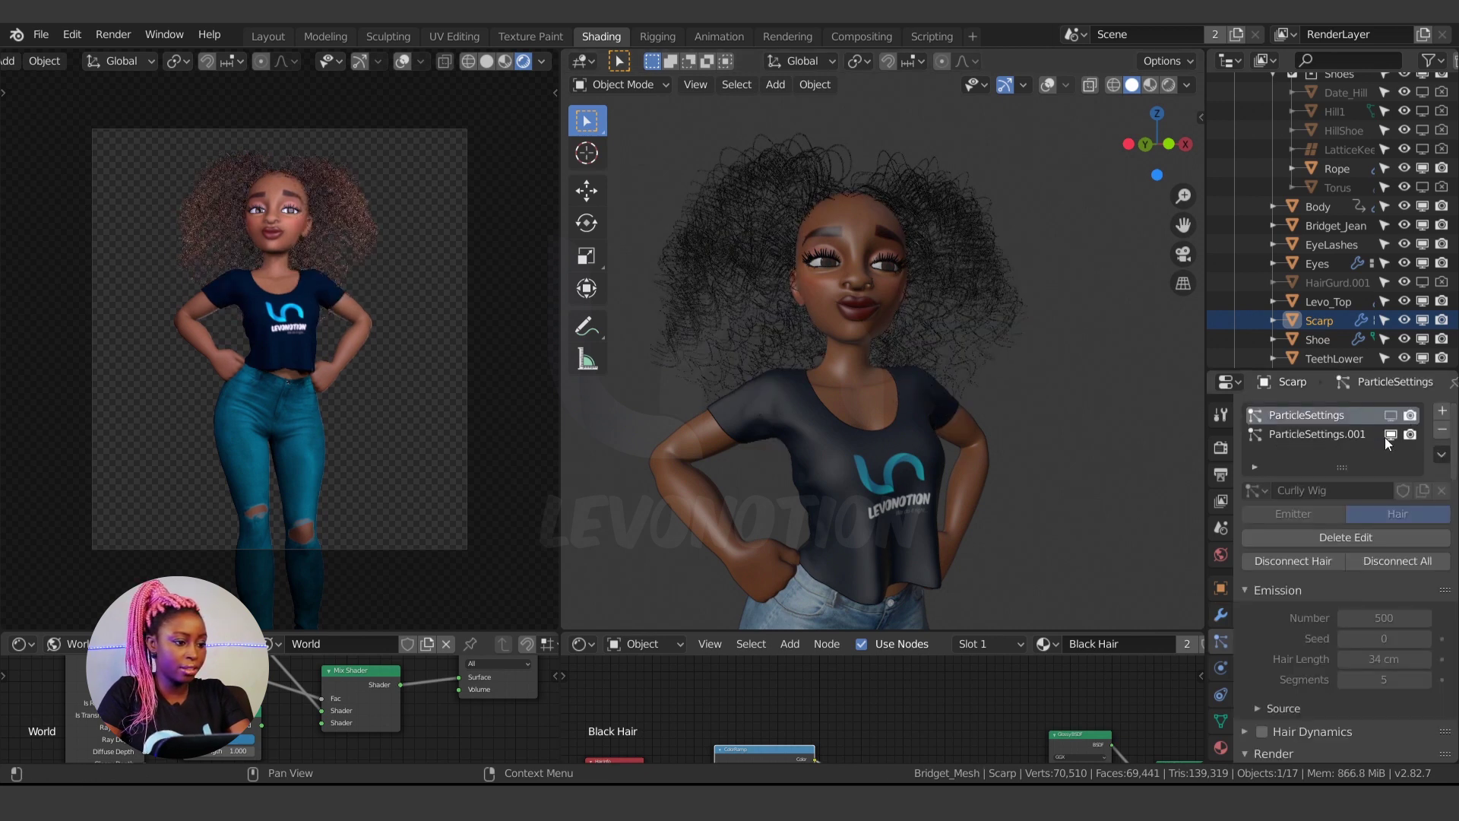
left_click(1388, 436)
middle_click_drag(959, 380, 881, 363)
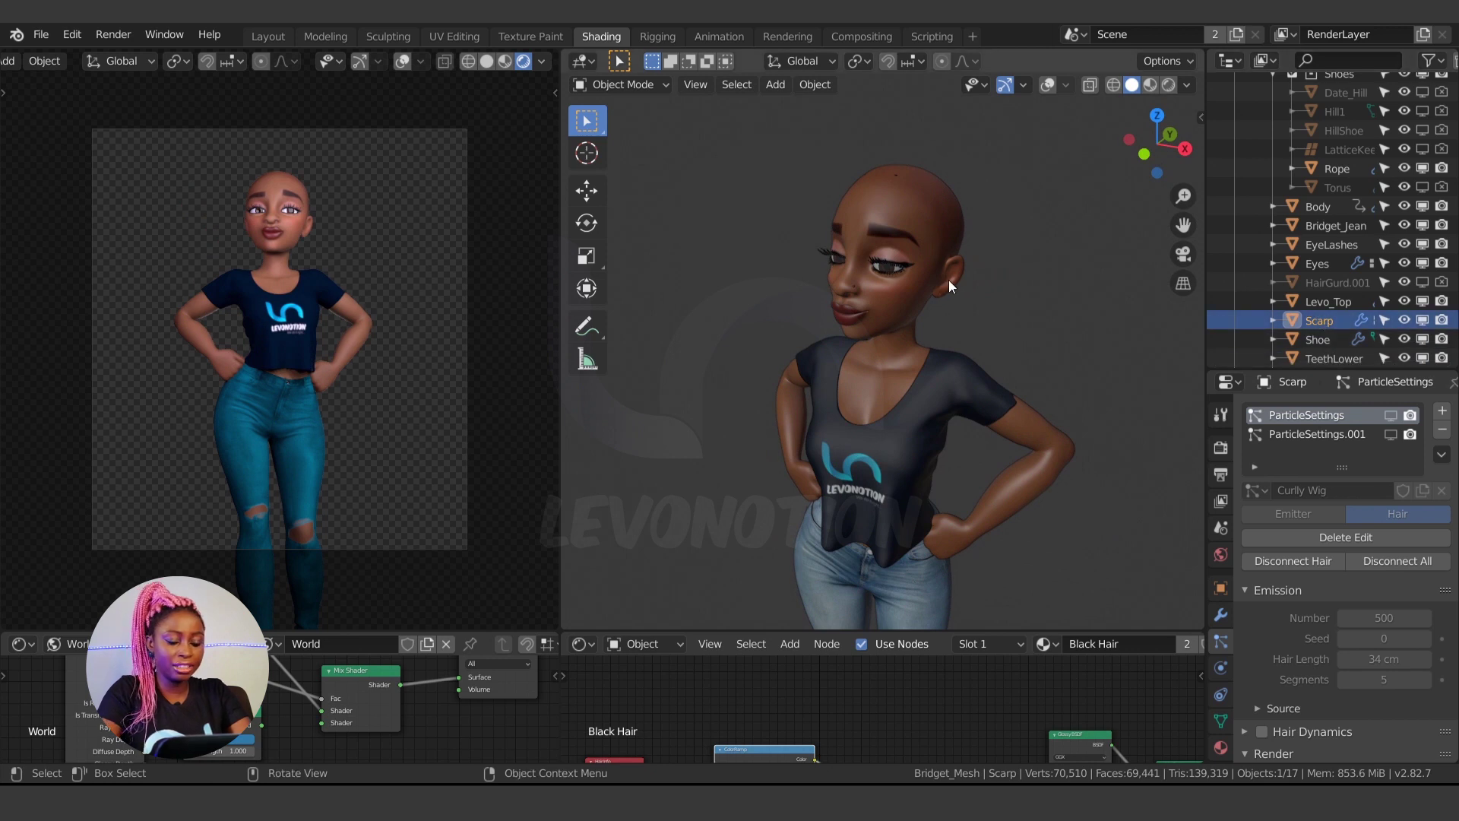
Inspect the bare scalp from several angles, toggling local view on and off
mouse_move(948, 280)
middle_mouse_down()
mouse_move(938, 273)
mouse_move(969, 291)
middle_mouse_up()
key("slash")
scroll(934, 271, "up", 2)
key("KP_Divide")
left_click(853, 151)
middle_click_drag(856, 156, 865, 261)
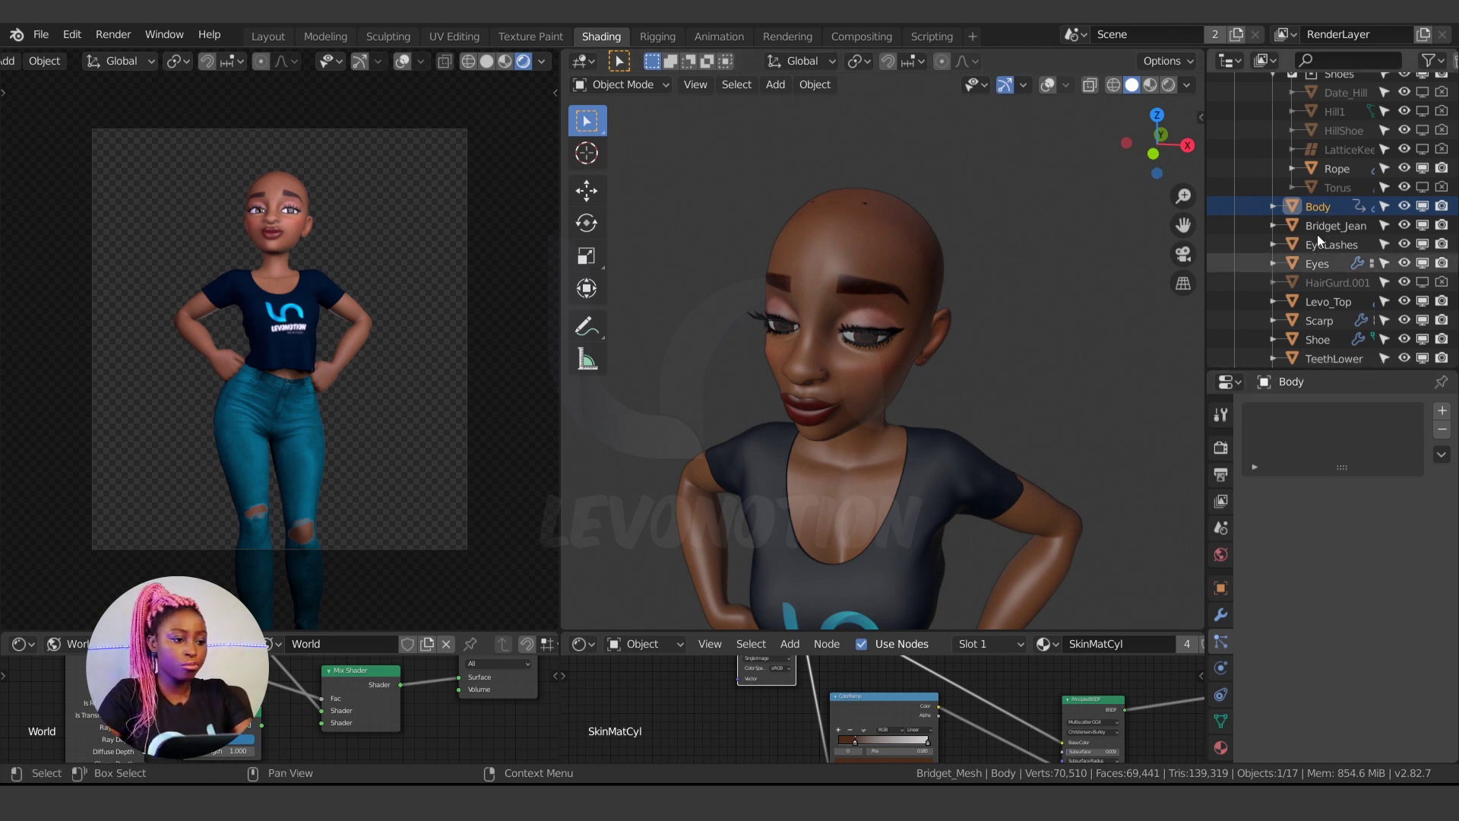
Add a third particle system to the Scarp object and set its type to Hair
left_click(1307, 320)
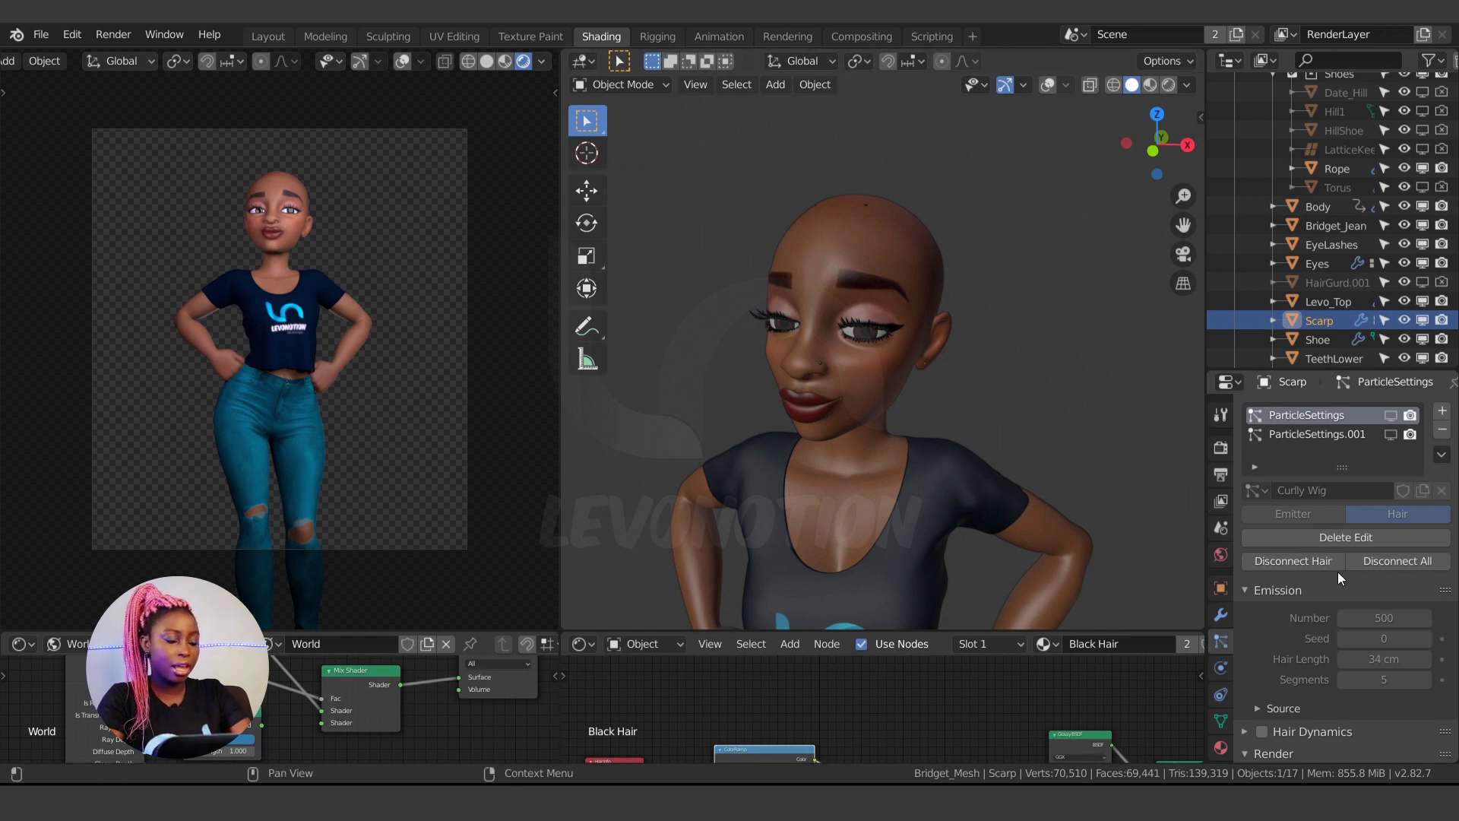
left_click(1443, 415)
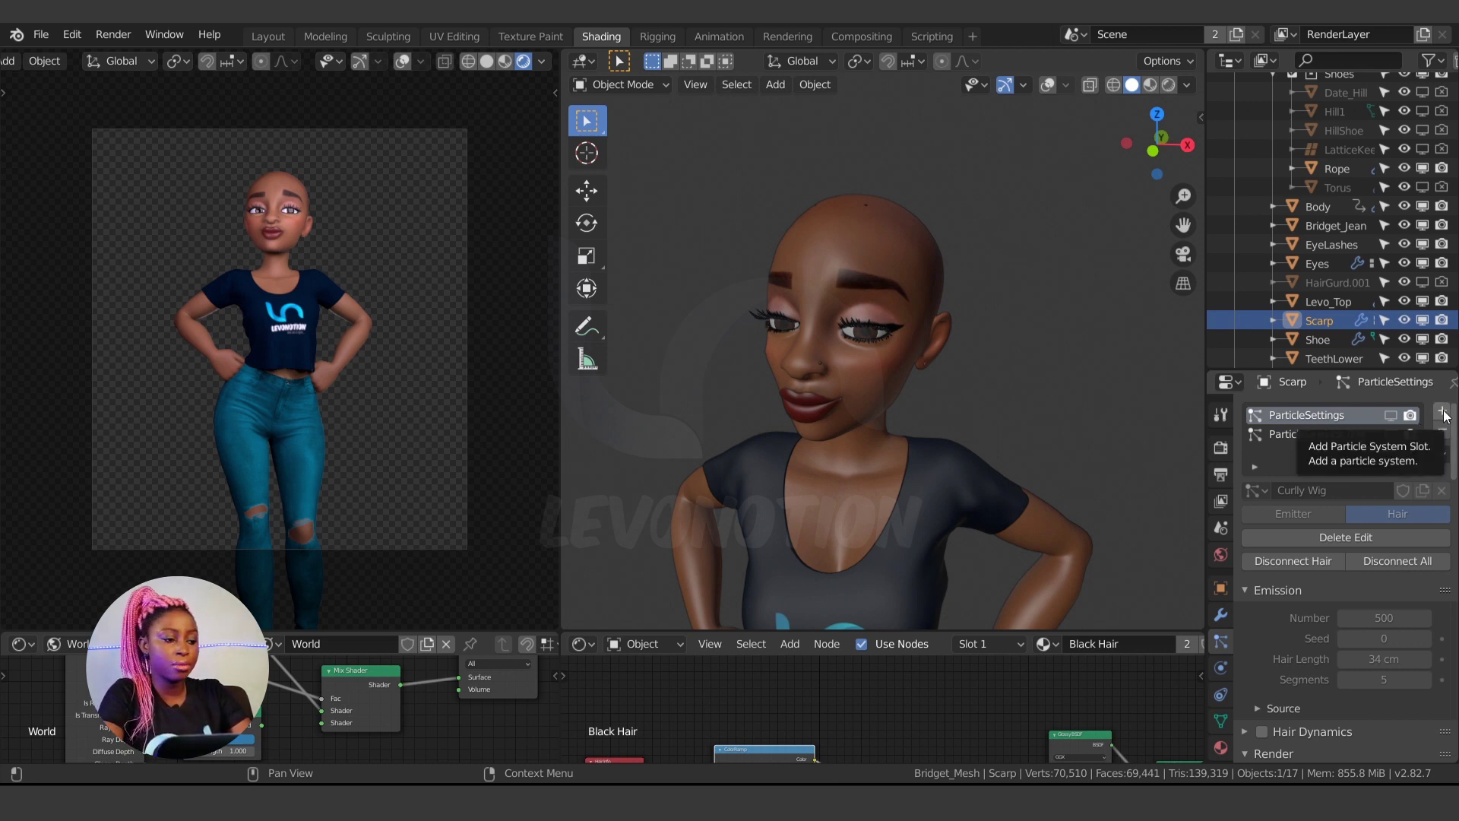
left_click(1443, 413)
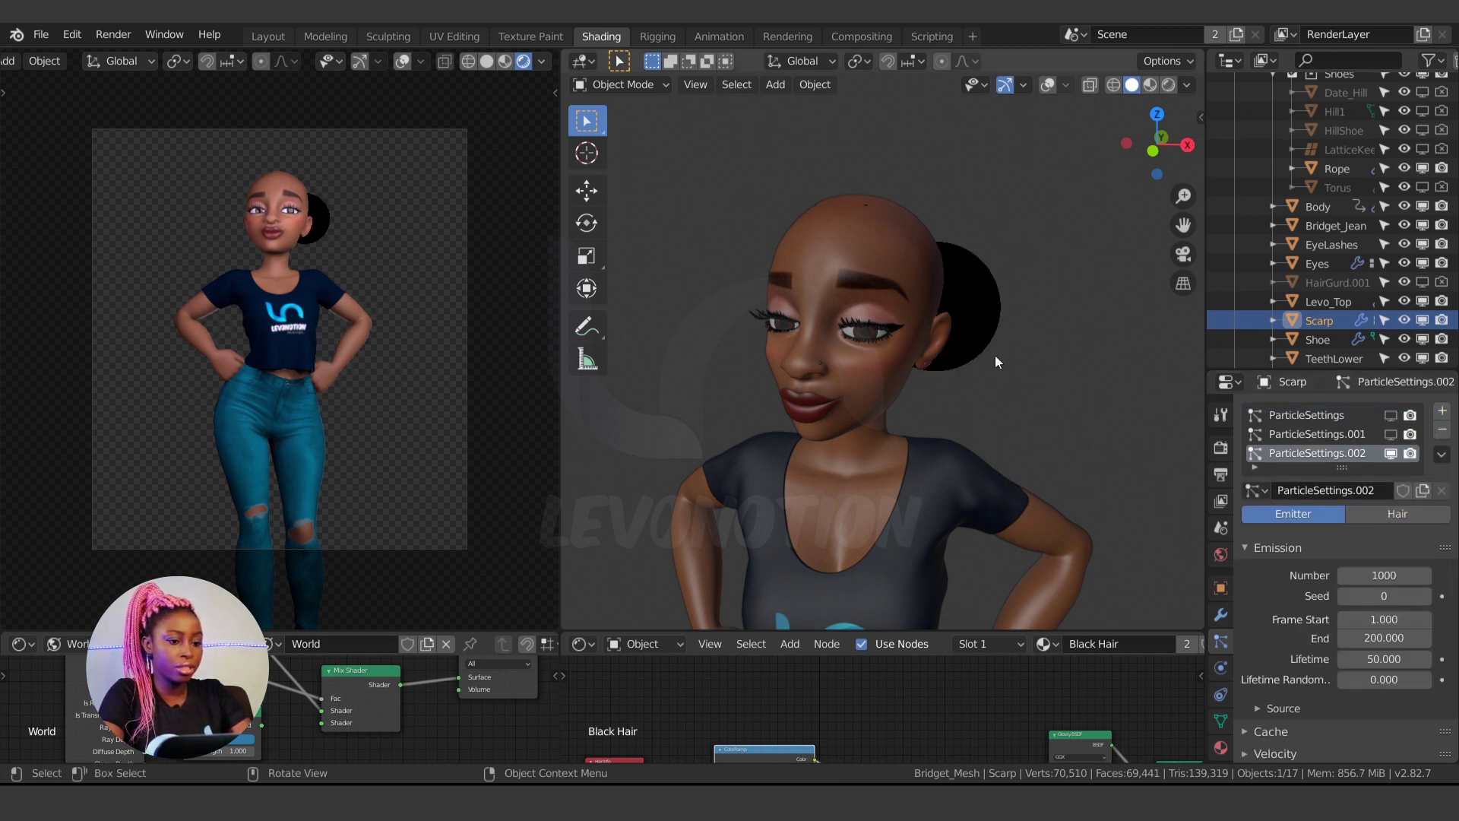
middle_click_drag(1006, 360, 822, 369)
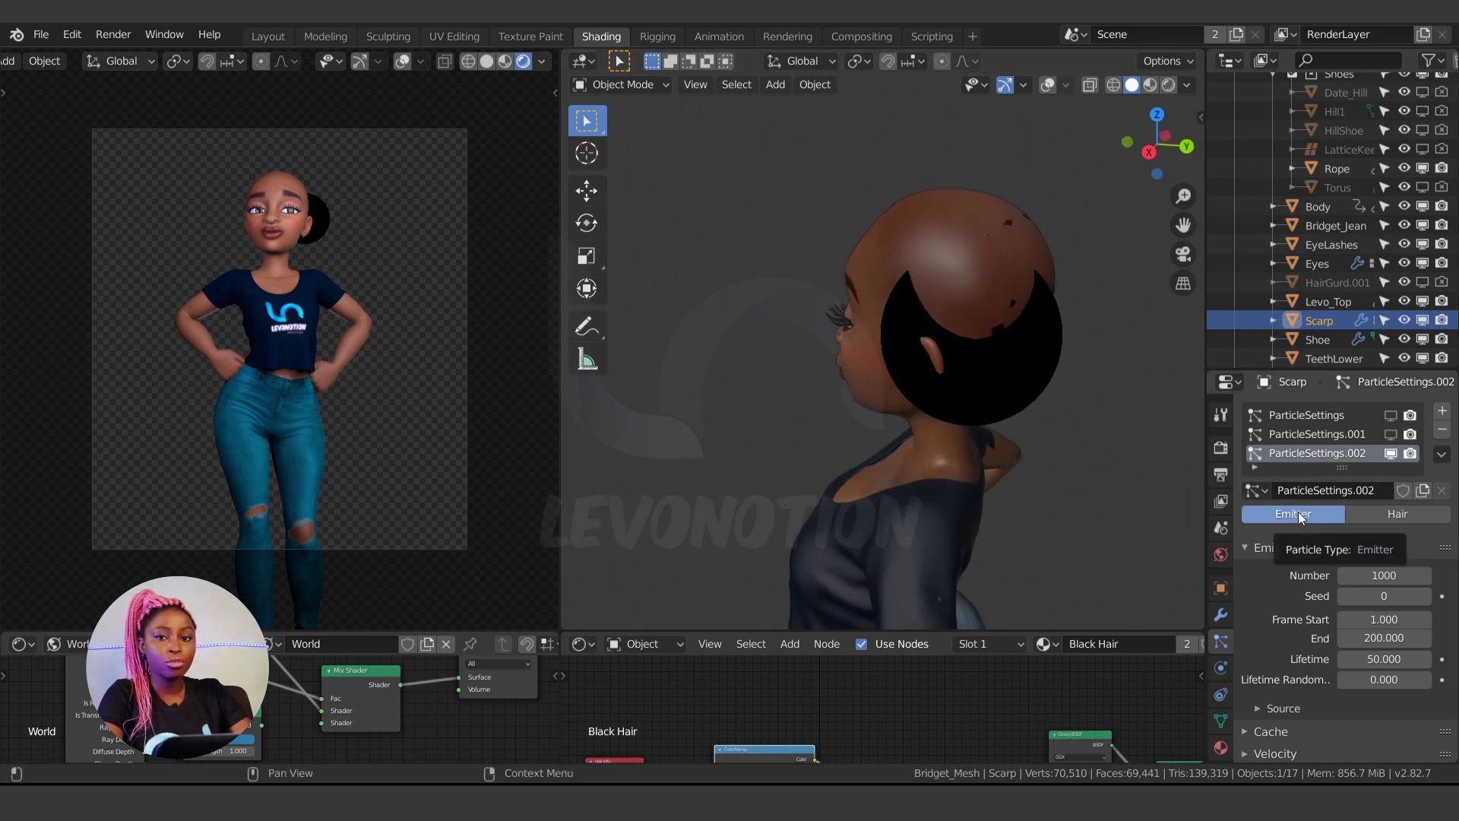
left_click(1377, 512)
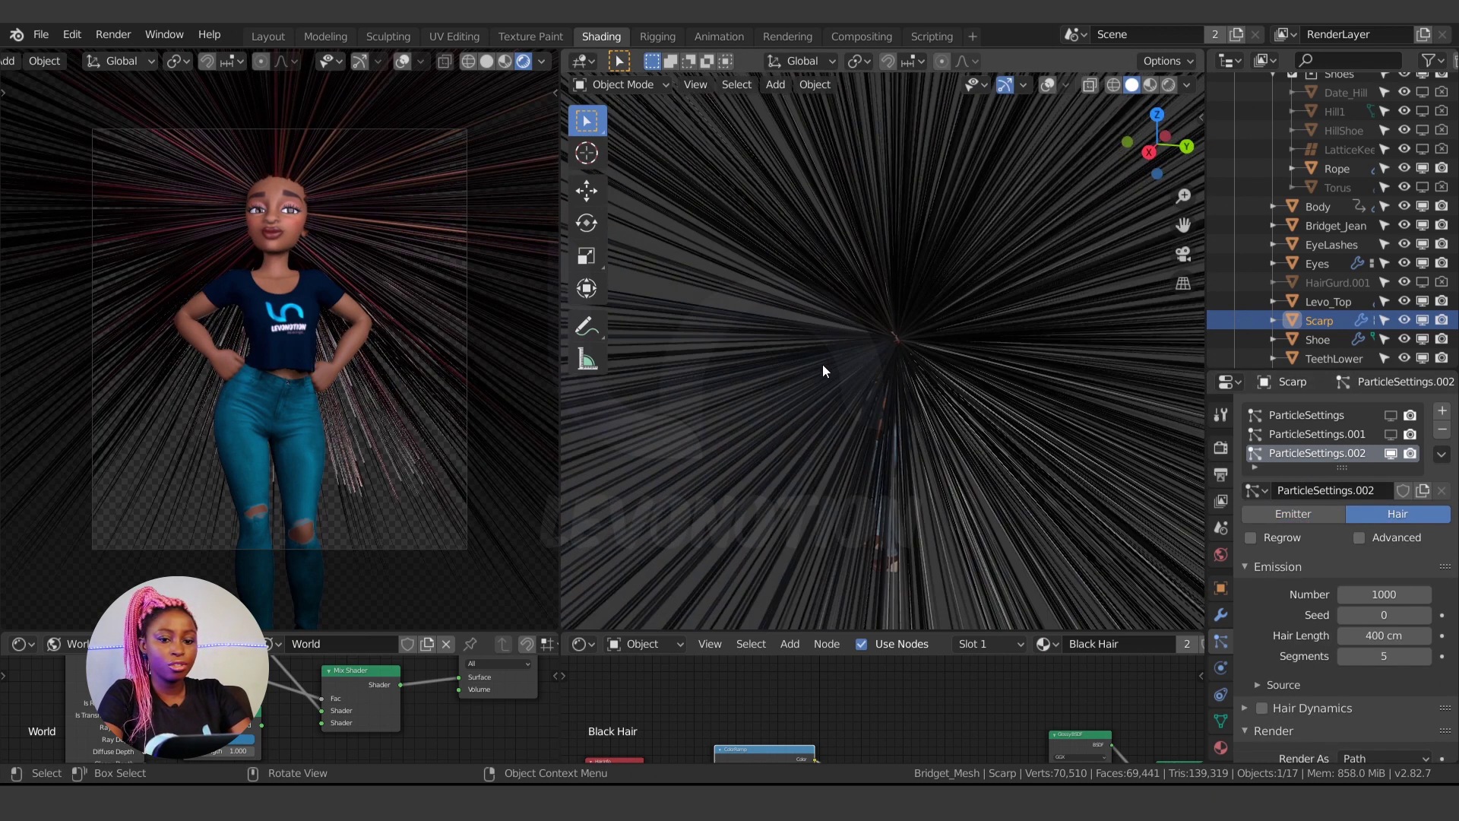
Set the new particle system's hair length to 40 cm
middle_click_drag(822, 364, 927, 408)
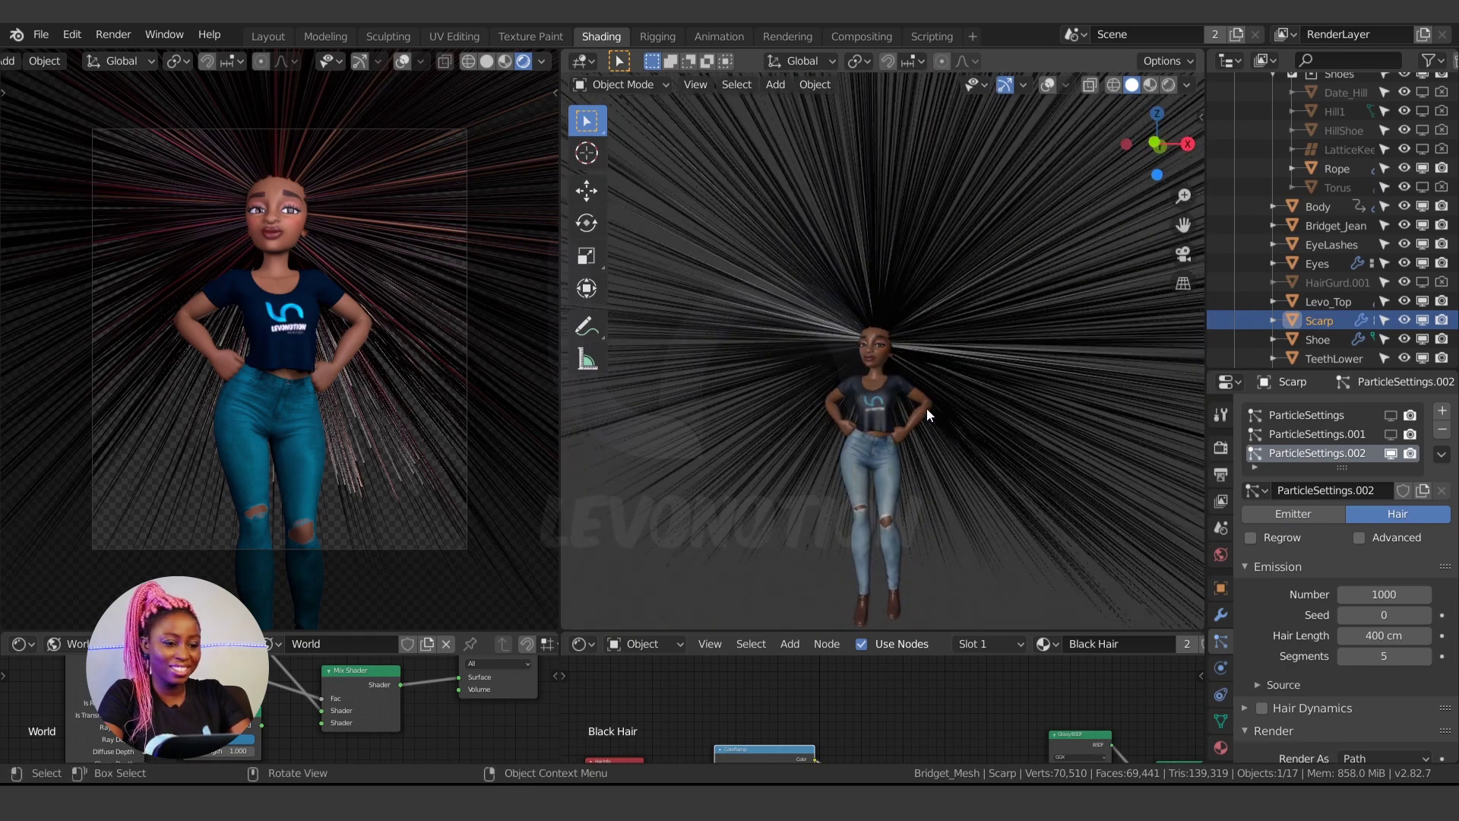
scroll(925, 403, "up", 8)
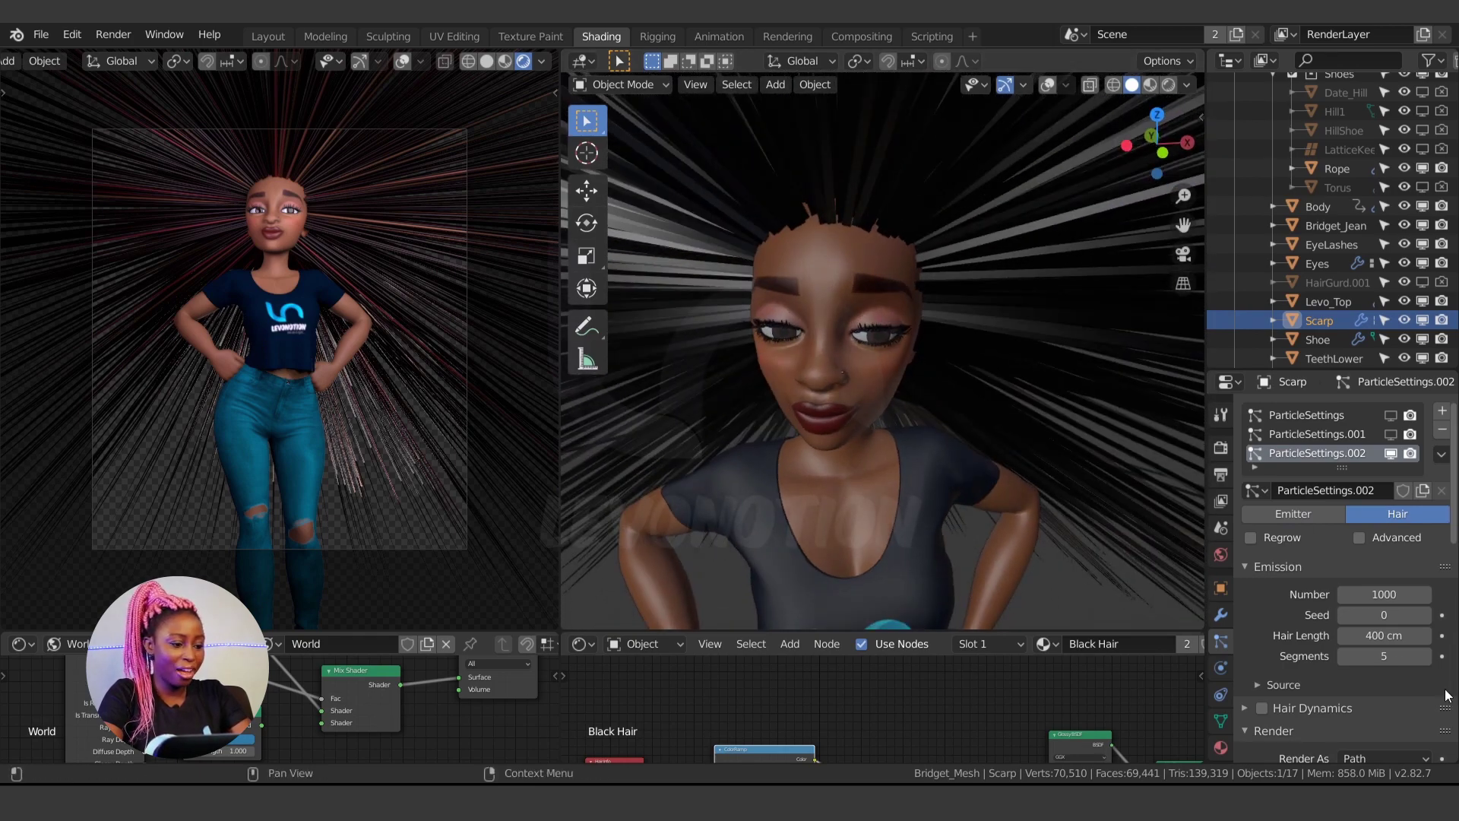
left_click(1383, 635)
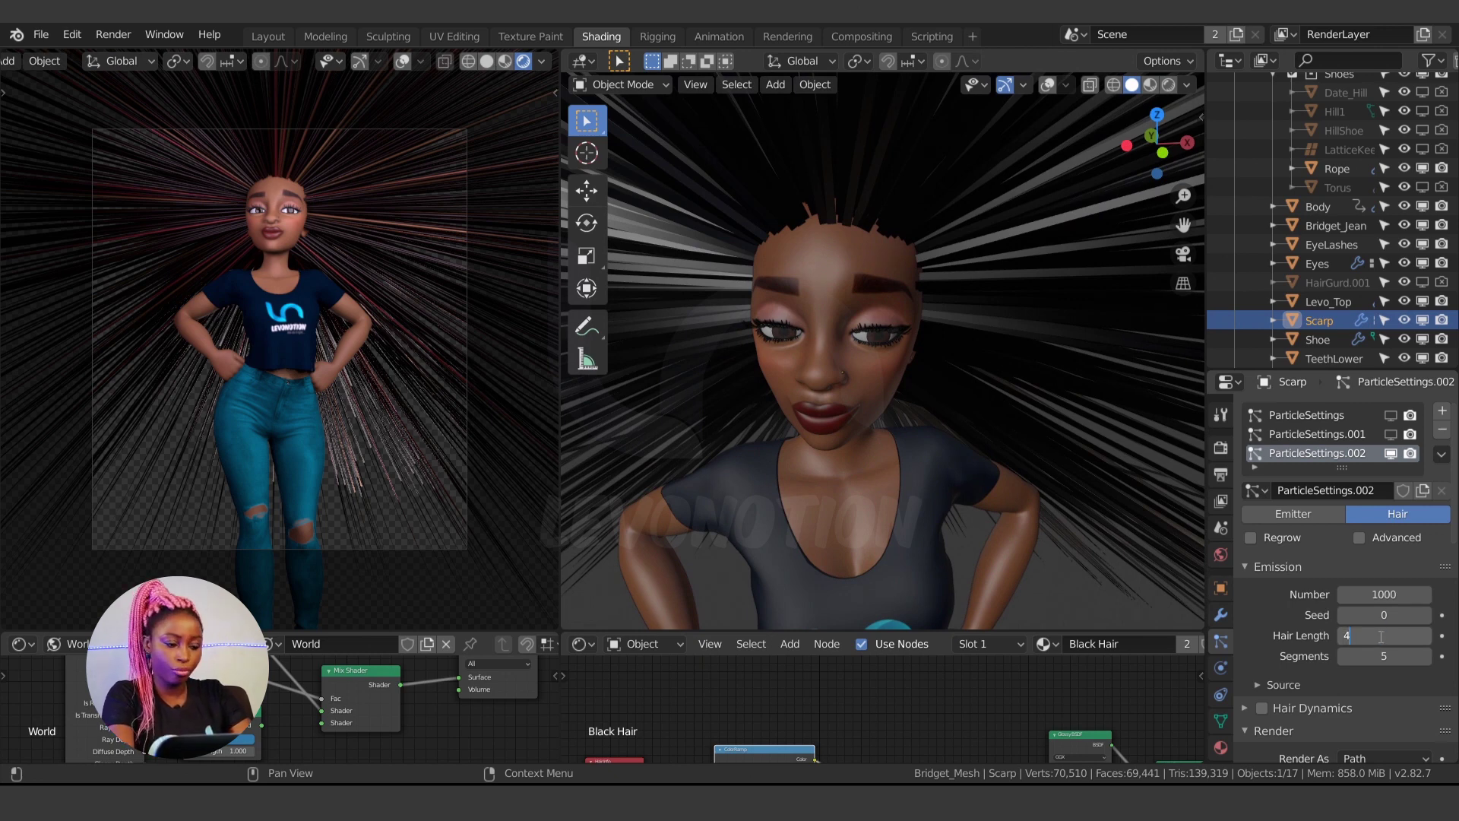
key("Return")
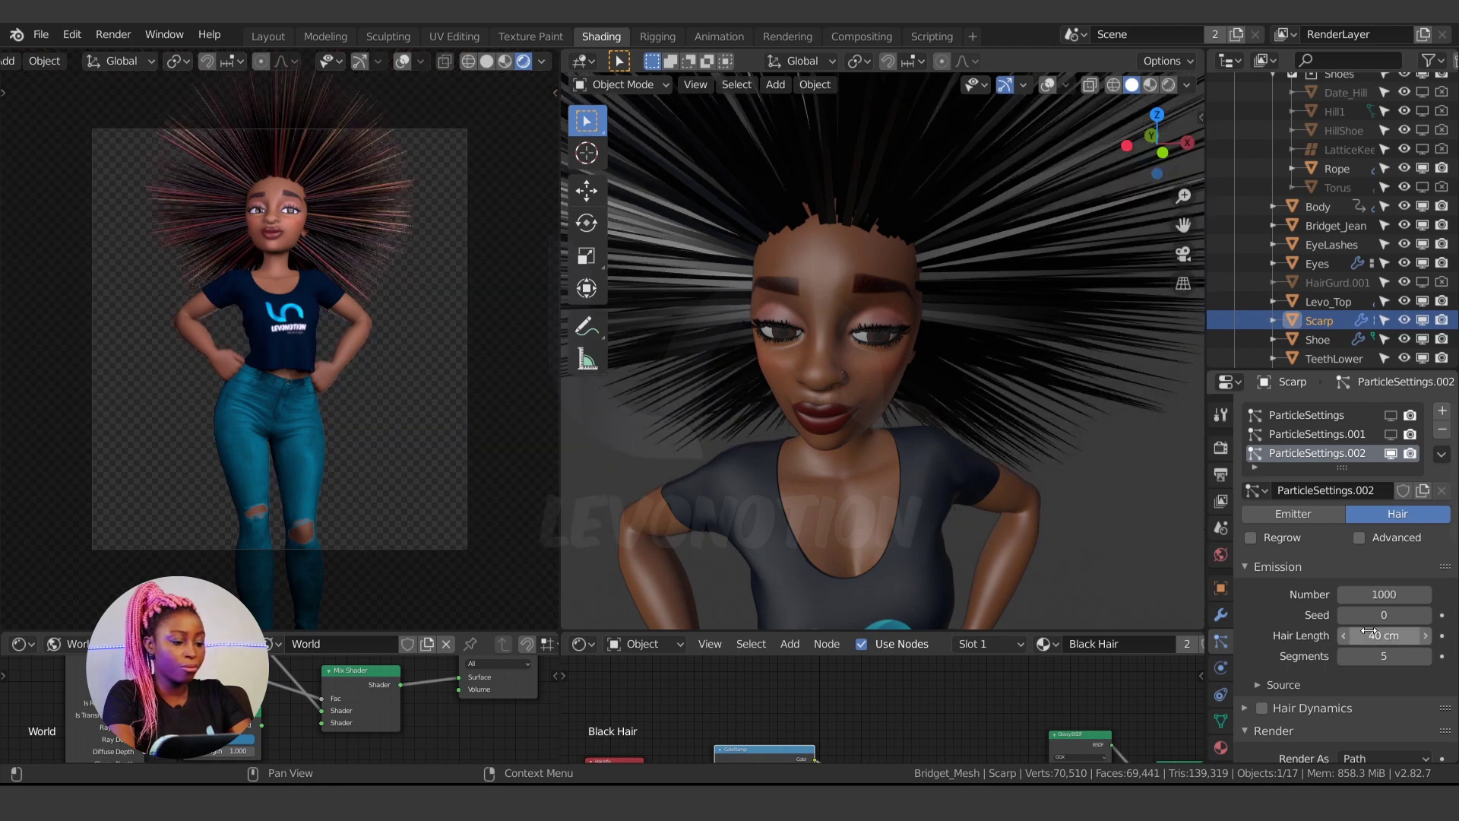
Set the hair strands' root diameter to 10 cm in the Hair Shape settings
scroll(819, 474, "down", 3)
middle_click_drag(819, 473, 836, 428)
scroll(870, 435, "down", 2)
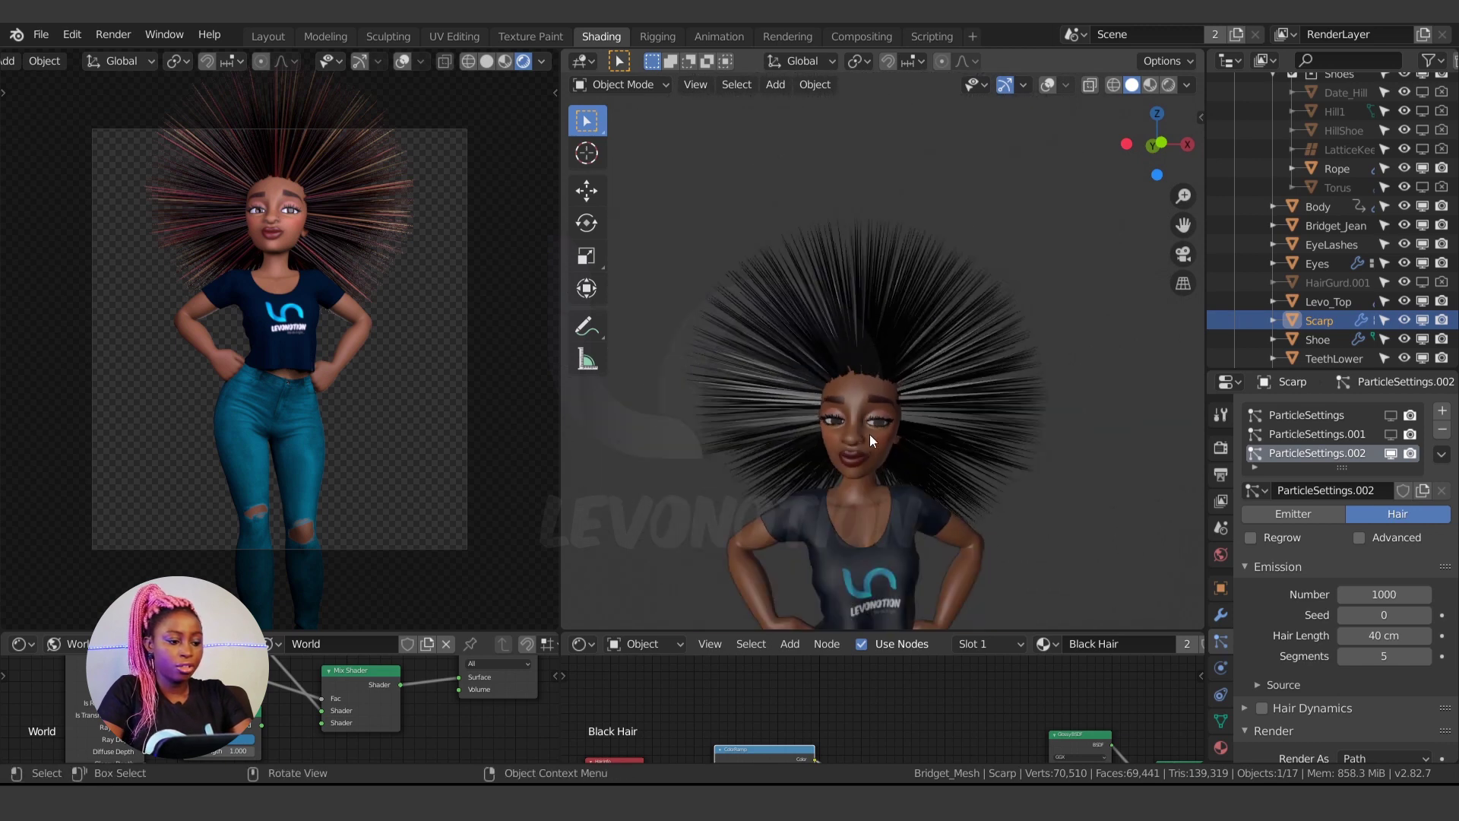
scroll(1292, 661, "down", 10)
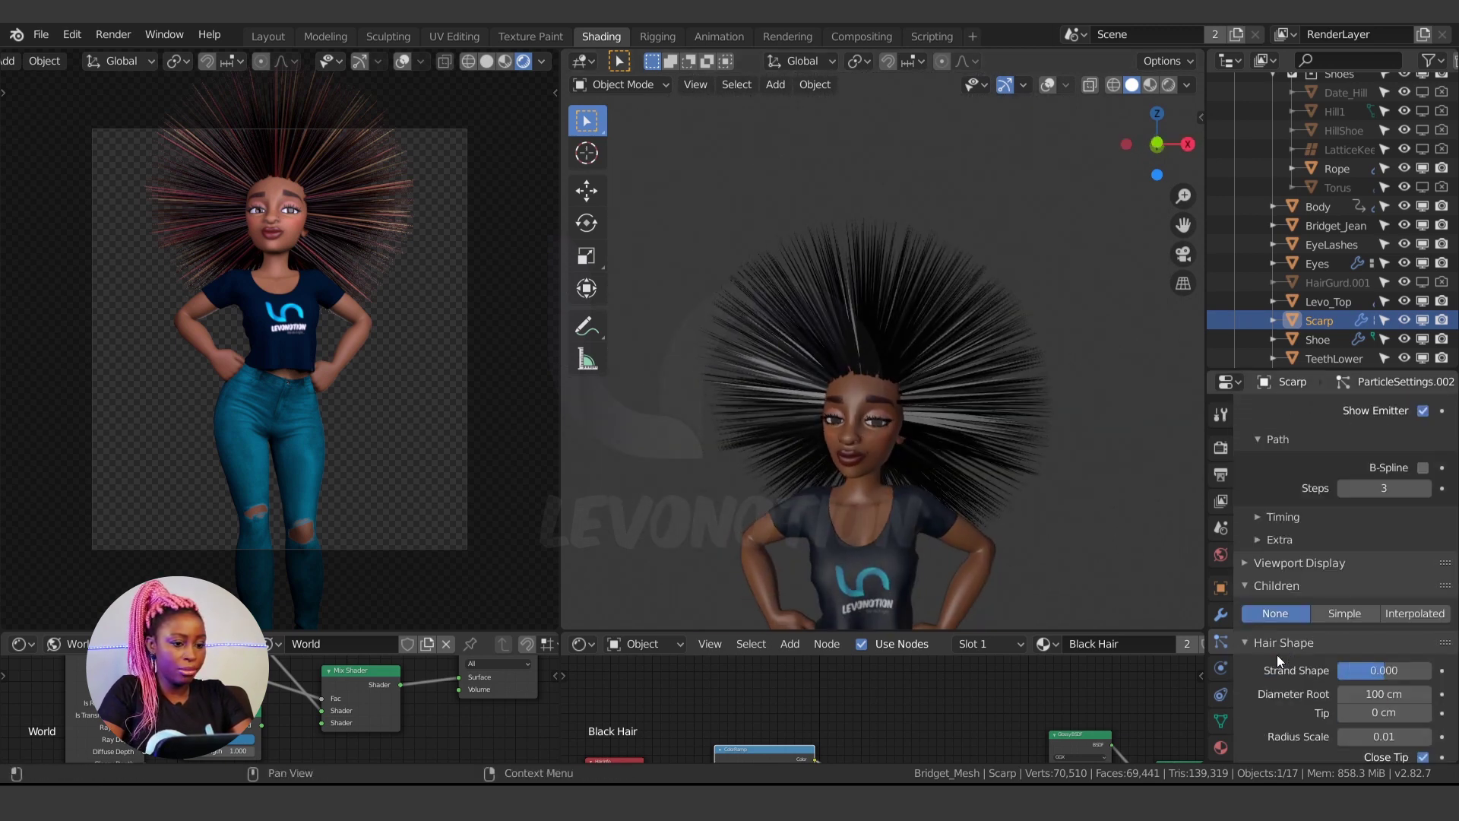
scroll(899, 407, "up", 3)
scroll(882, 434, "up", 4)
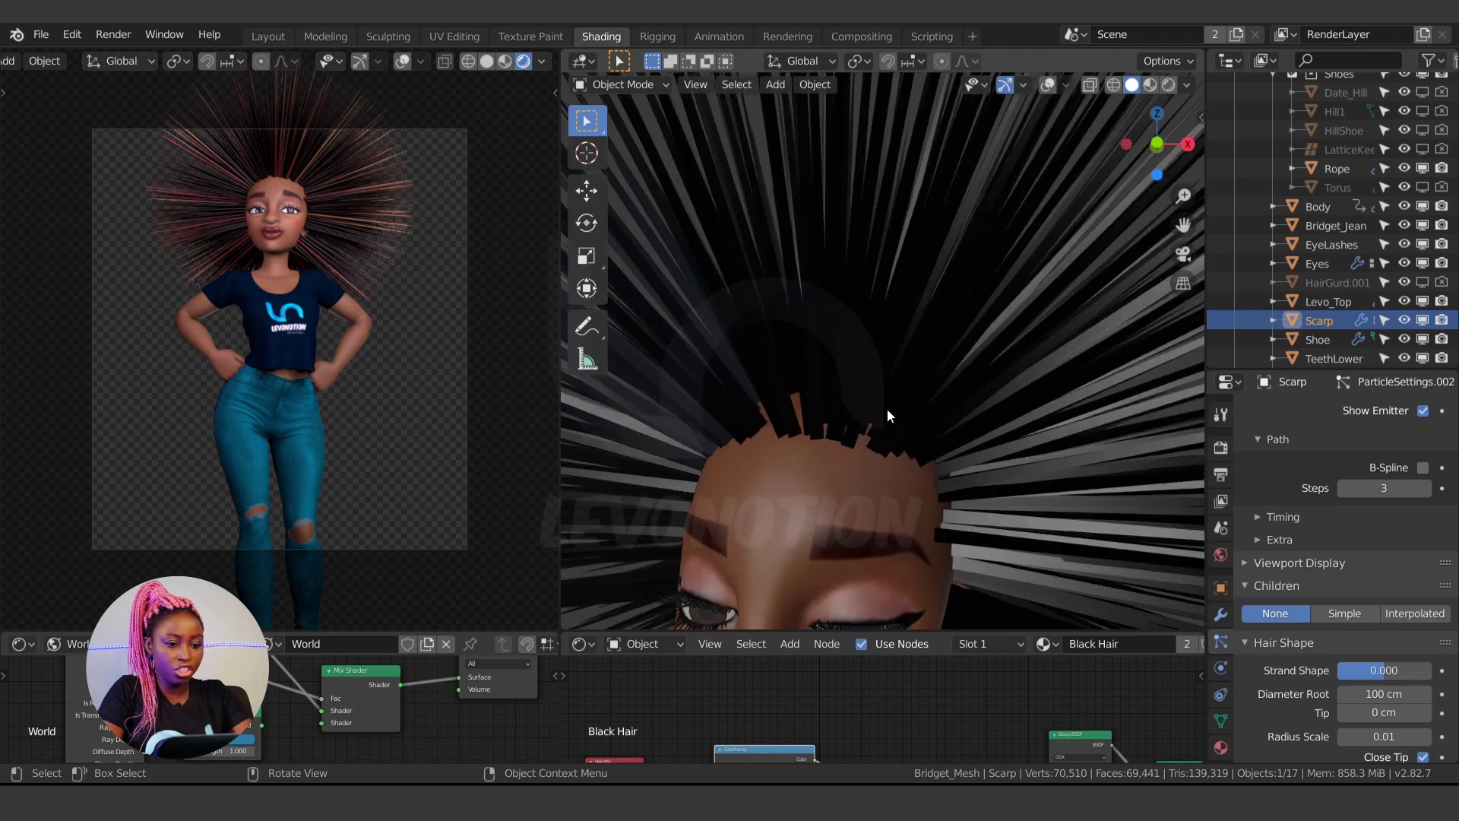
scroll(1283, 667, "down", 4)
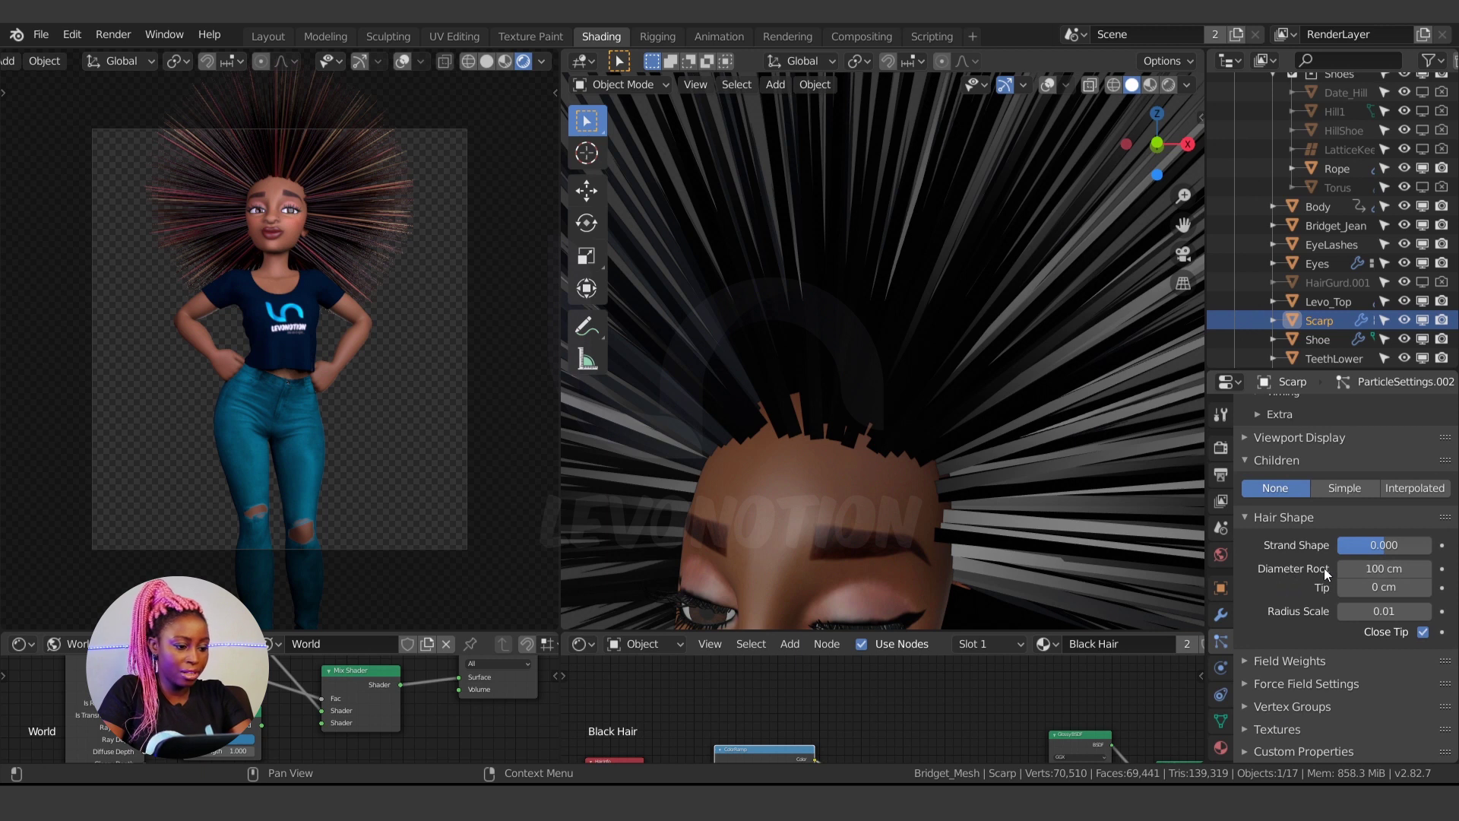
left_click(1391, 575)
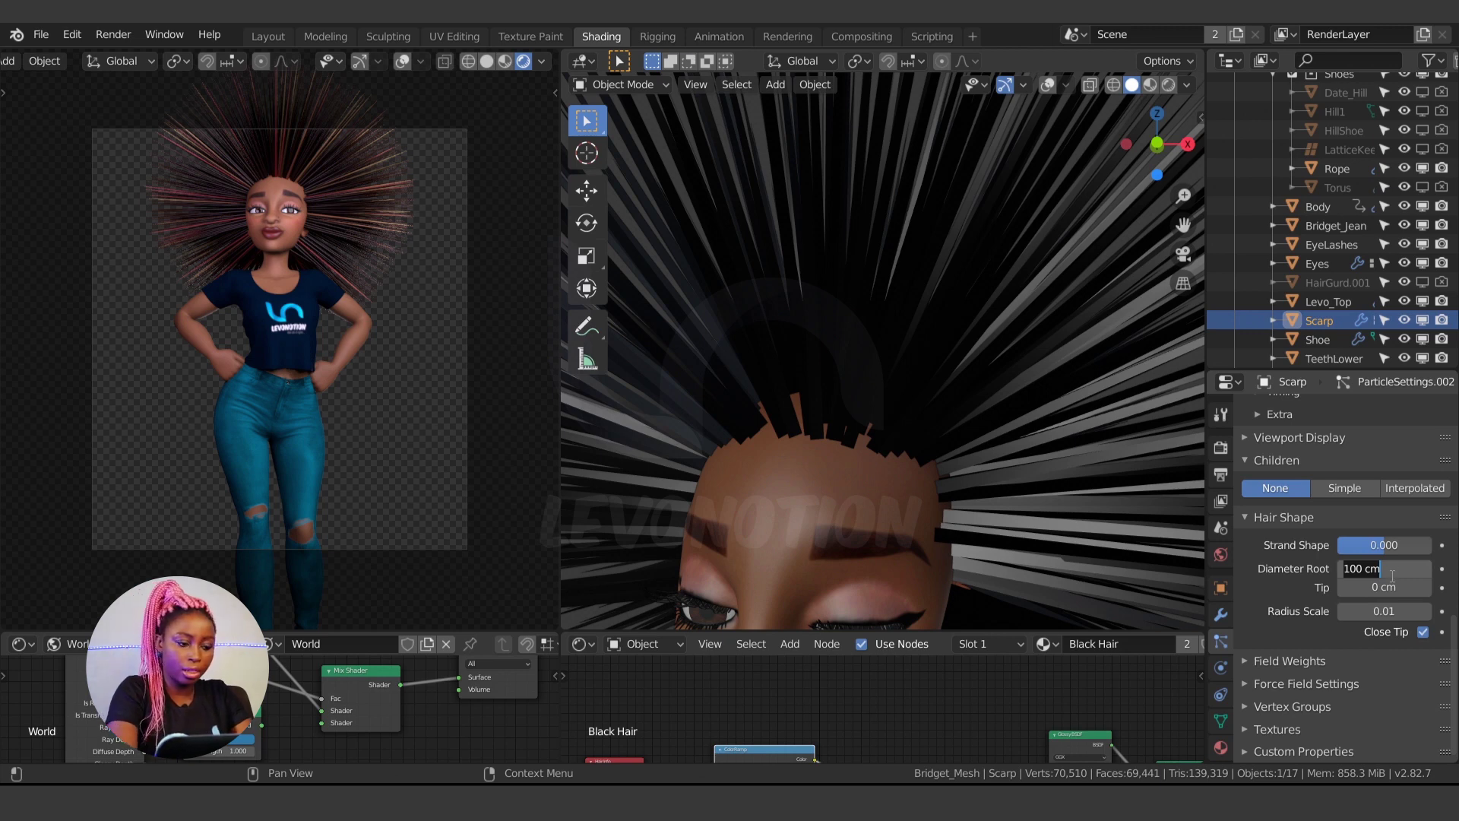
type("10")
key("Return")
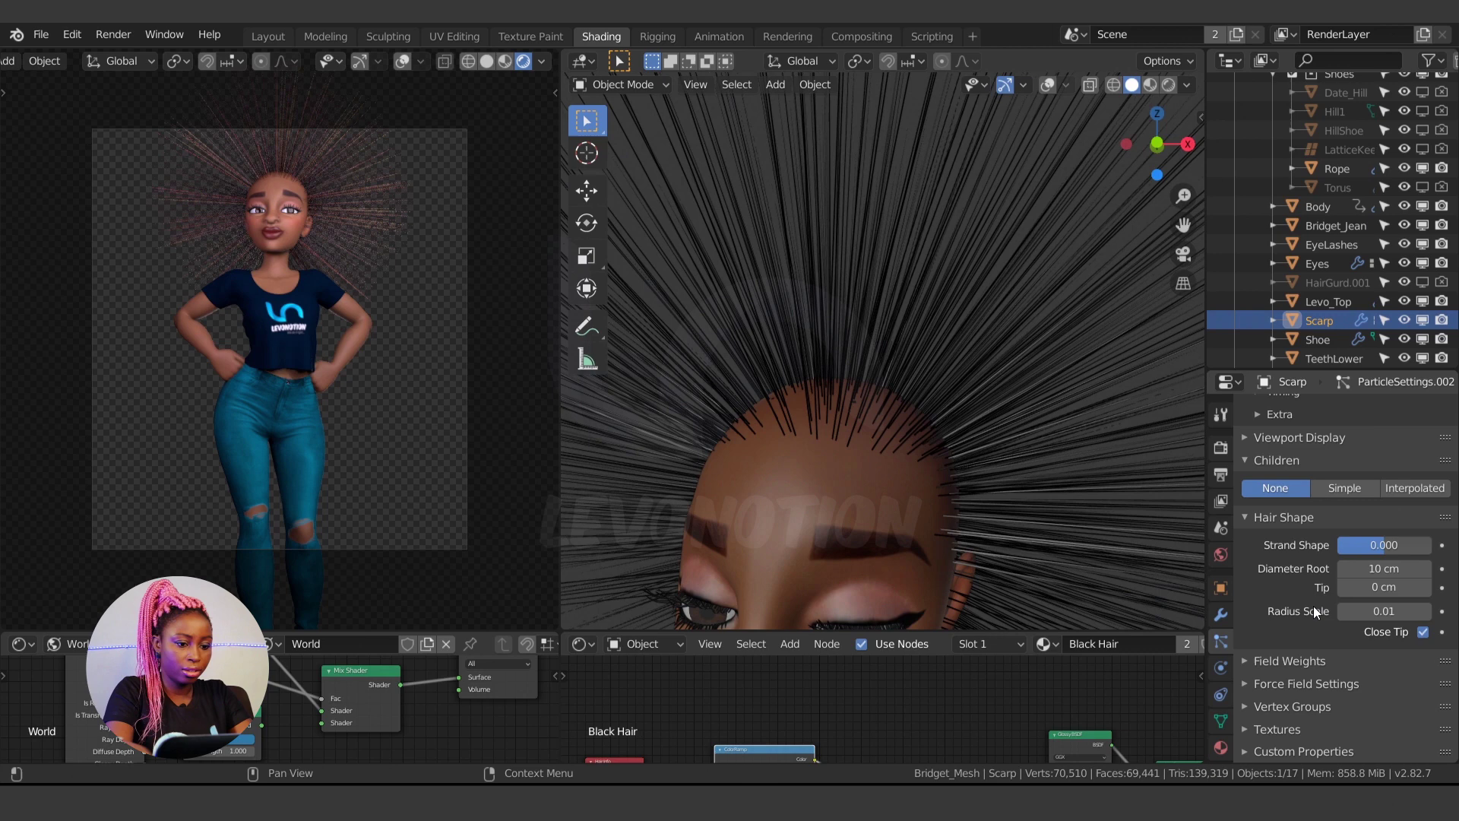
Thin the hair strands further by setting their root diameter to 5 cm
left_click(1383, 570)
type("10 cm")
key("ctrl+a")
type("5")
key("Return")
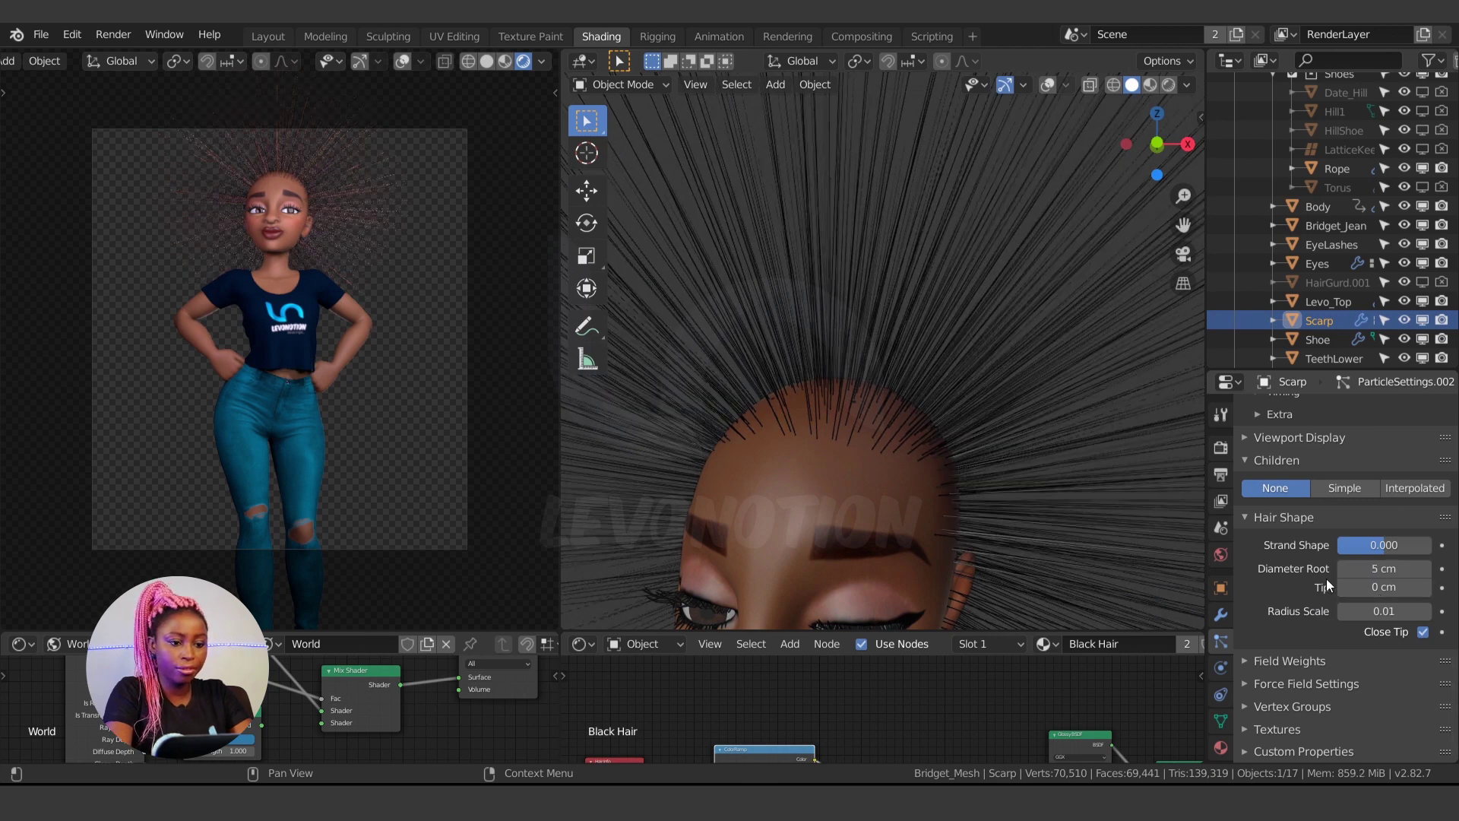
Set the number of emitted hairs in the new particle system to 500
scroll(868, 497, "down", 4)
middle_click_drag(842, 491, 872, 479)
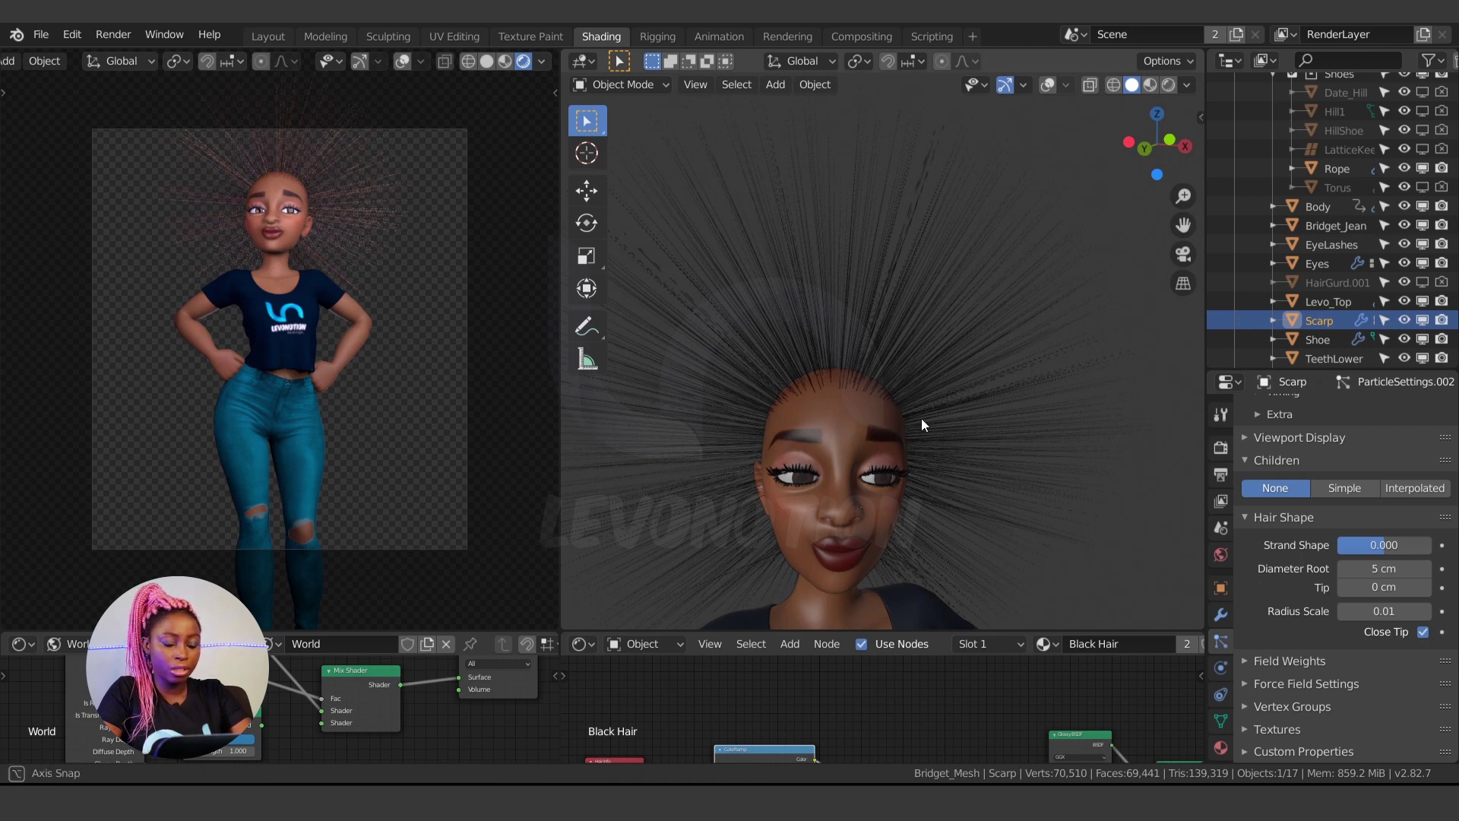
middle_click_drag(922, 418, 861, 424)
scroll(1321, 595, "up", 6)
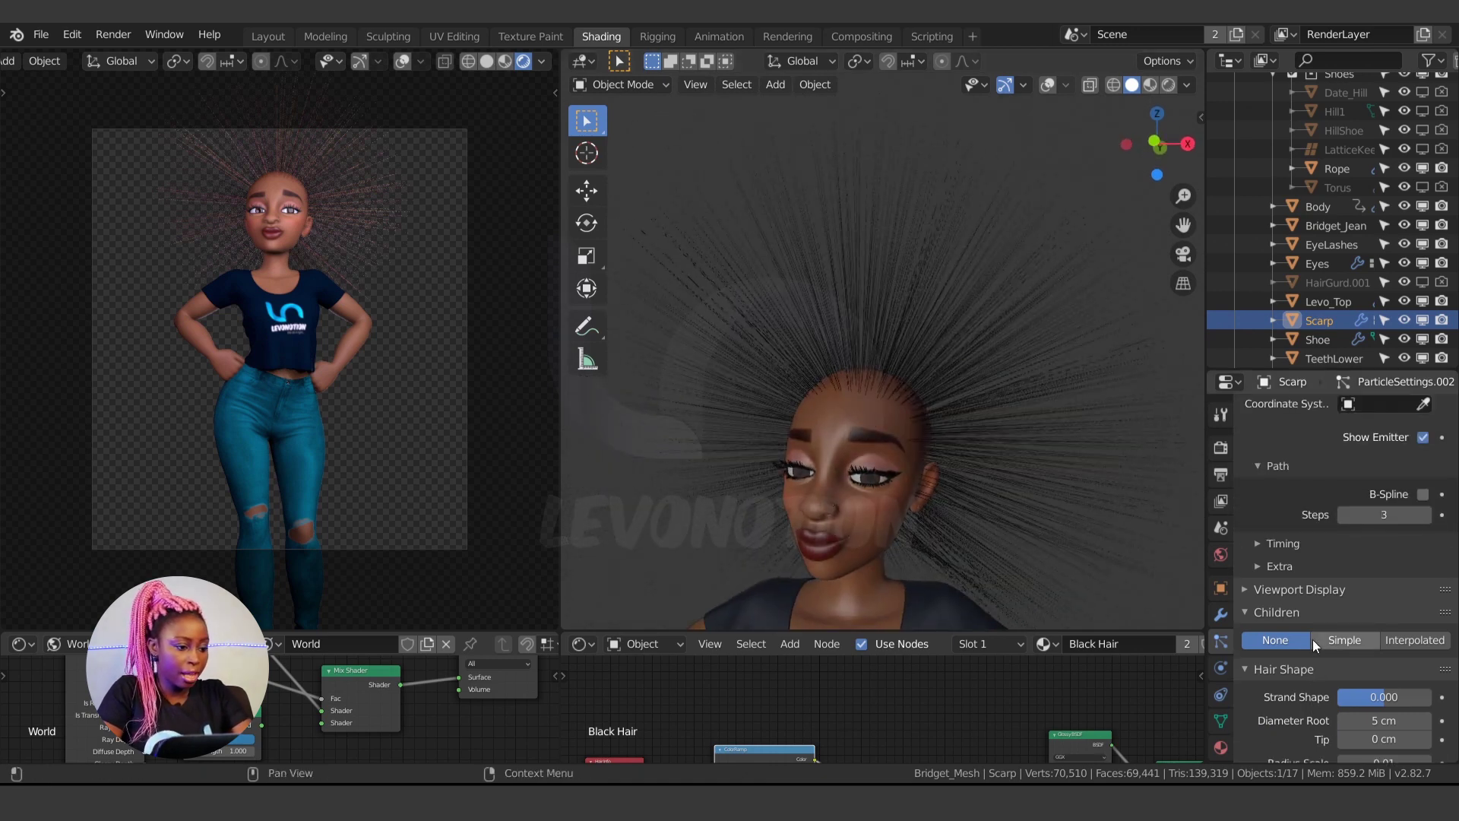
scroll(1328, 500, "up", 12)
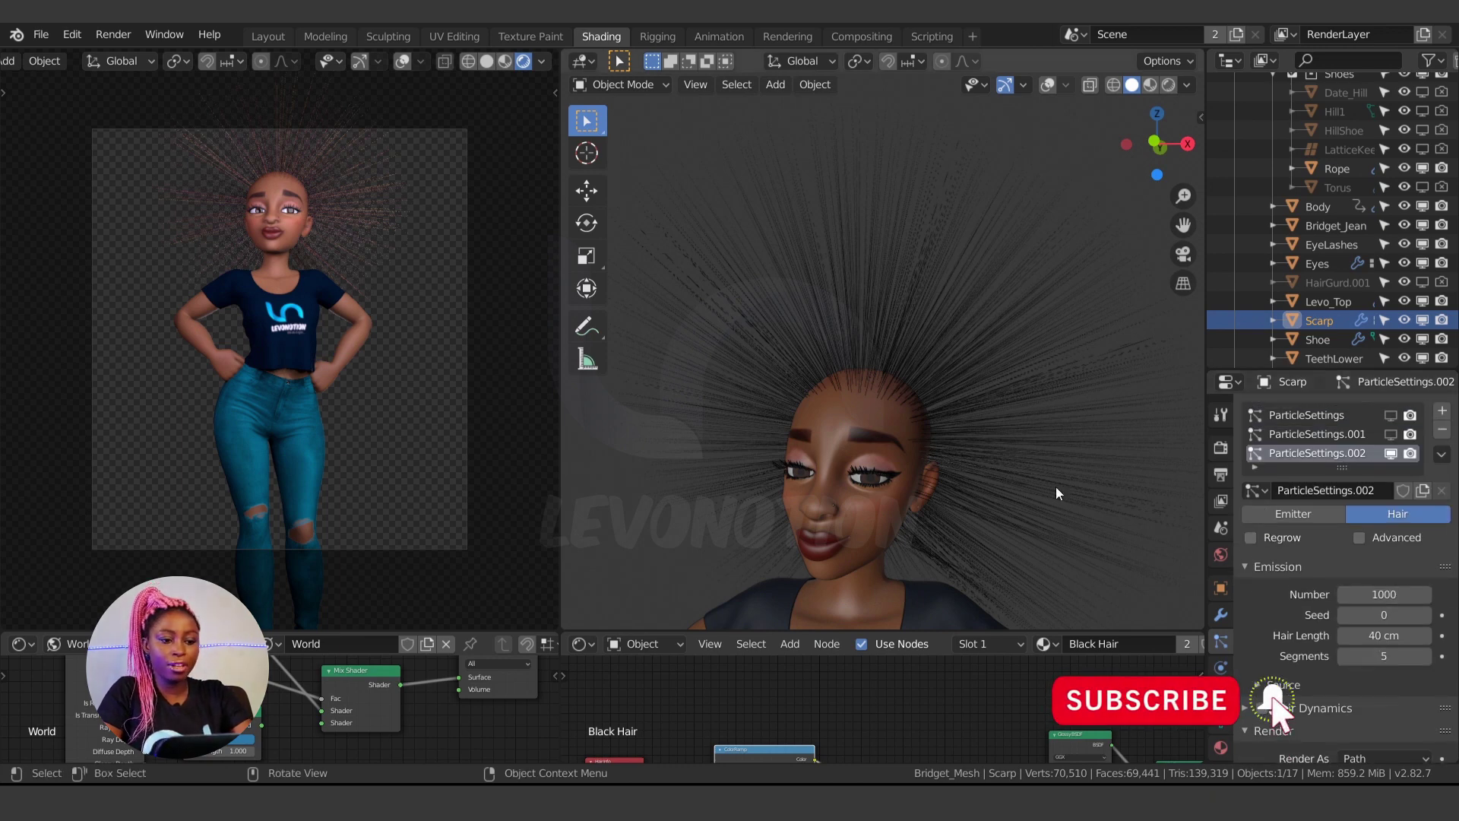
scroll(865, 437, "down", 2)
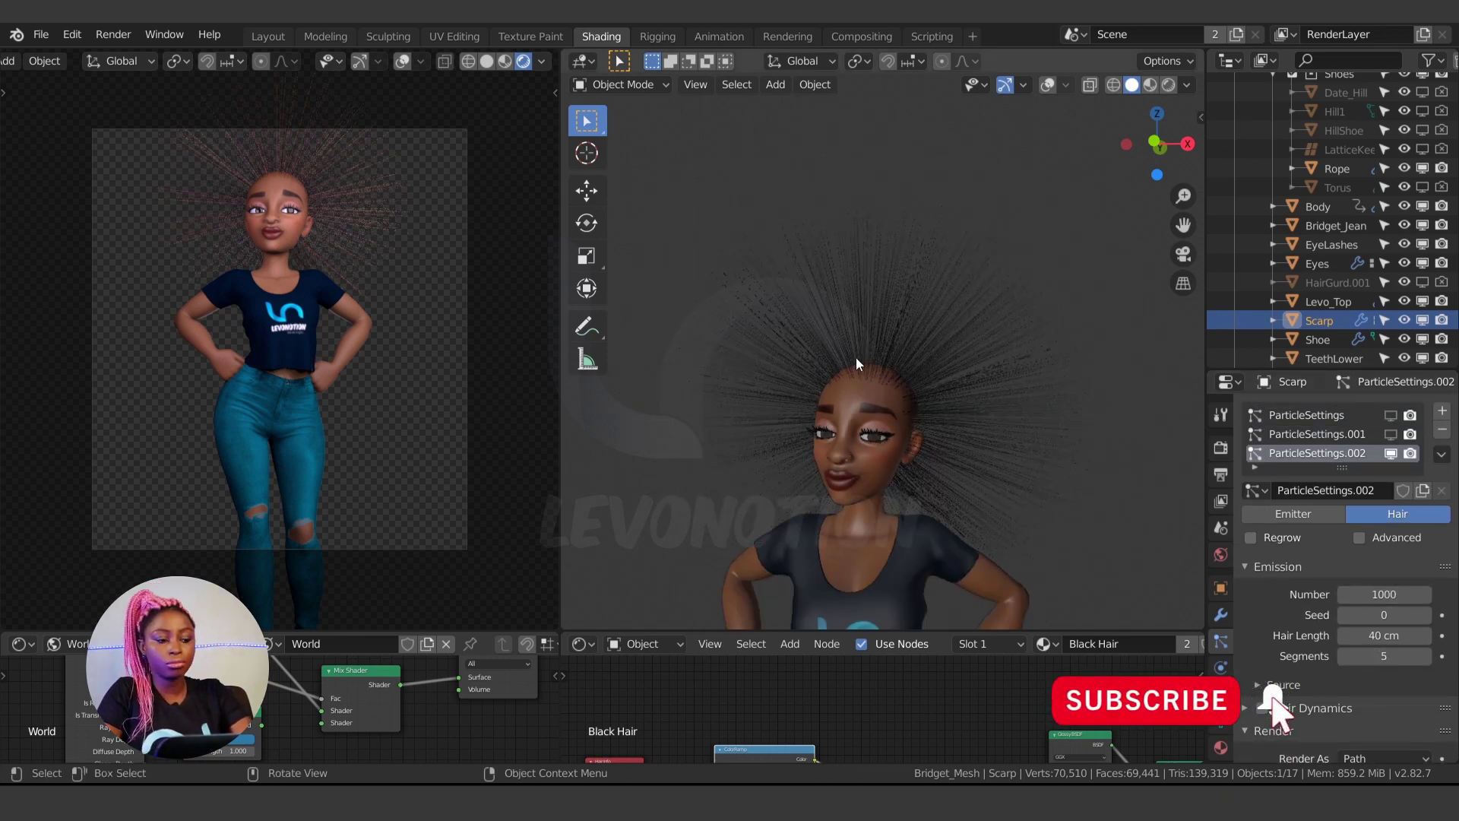
left_click(1395, 594)
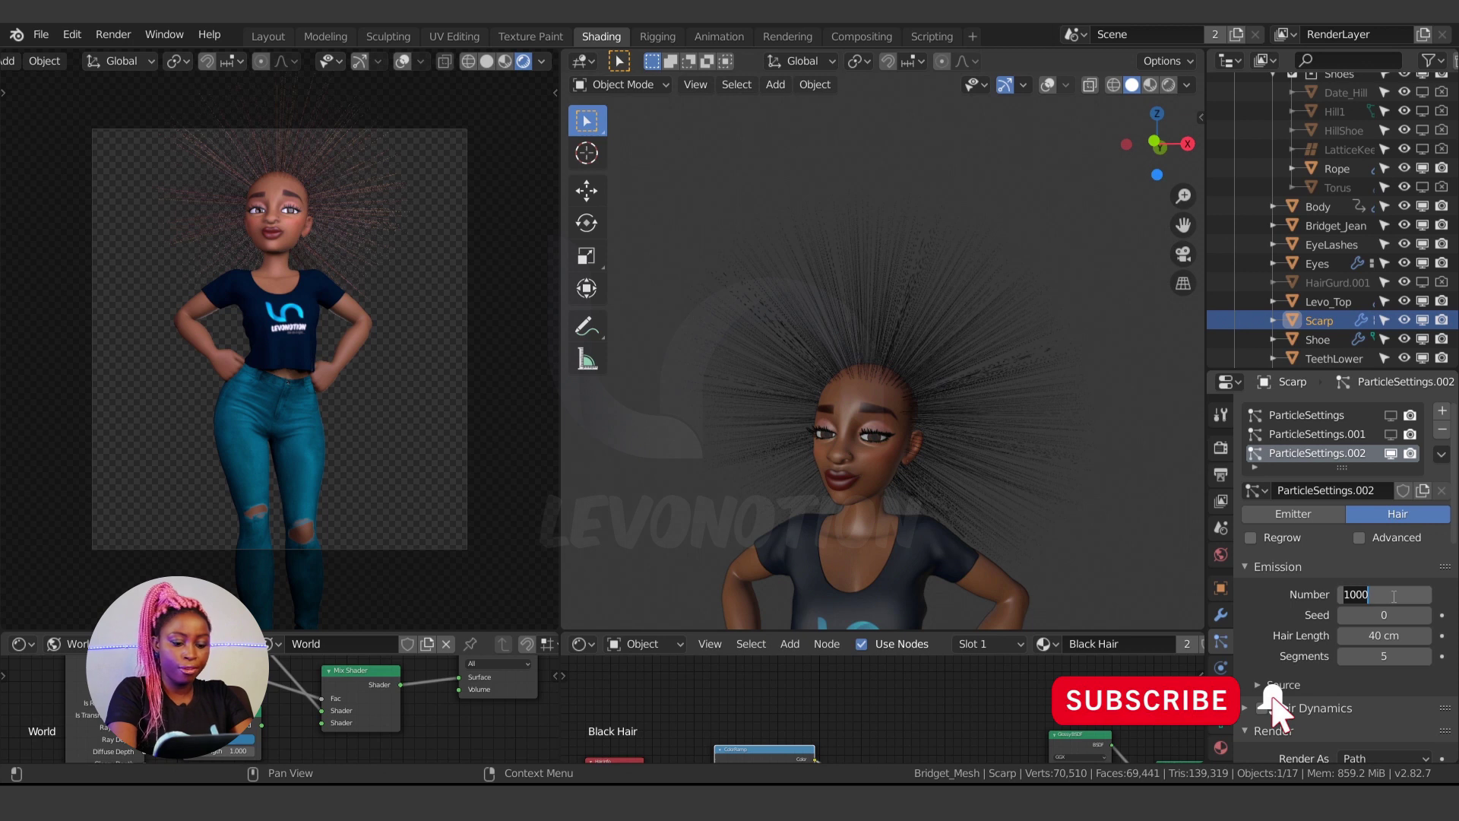
type("500")
key("Return")
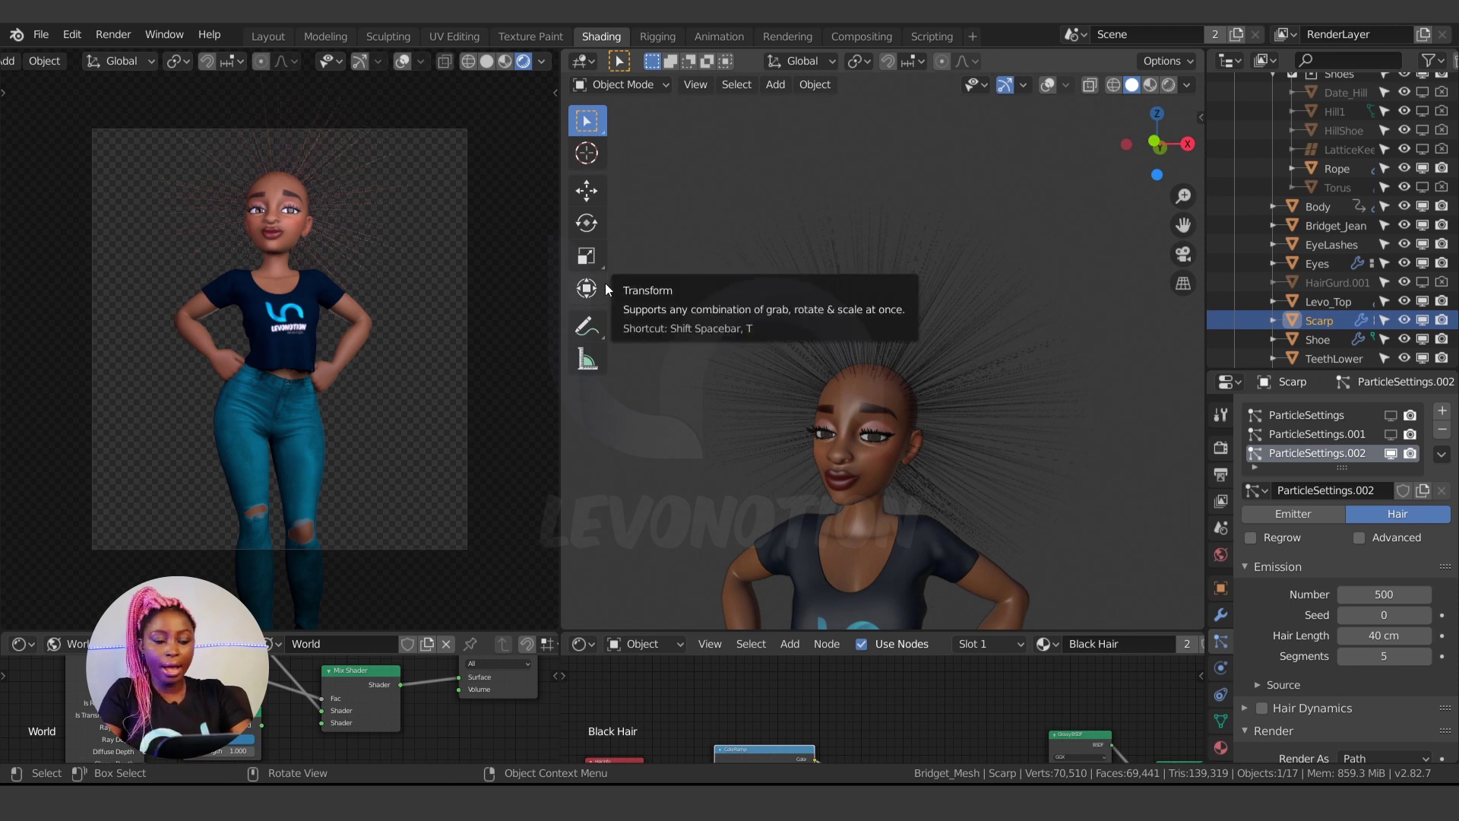
Switch the Scarp object to Particle Edit mode so its guide hairs are editable
key("ctrl+Tab")
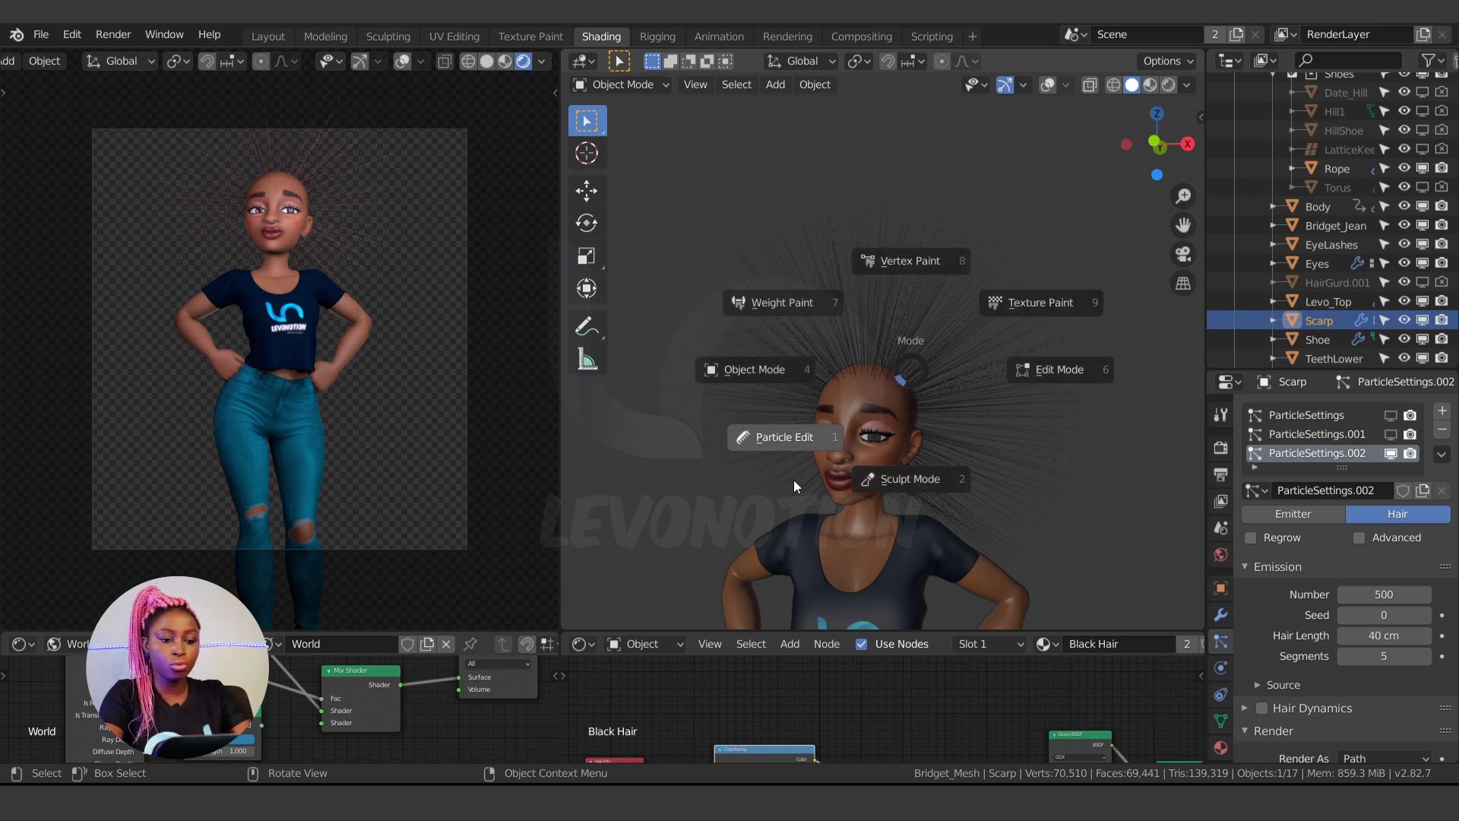
left_click(826, 435)
key("ctrl+Tab")
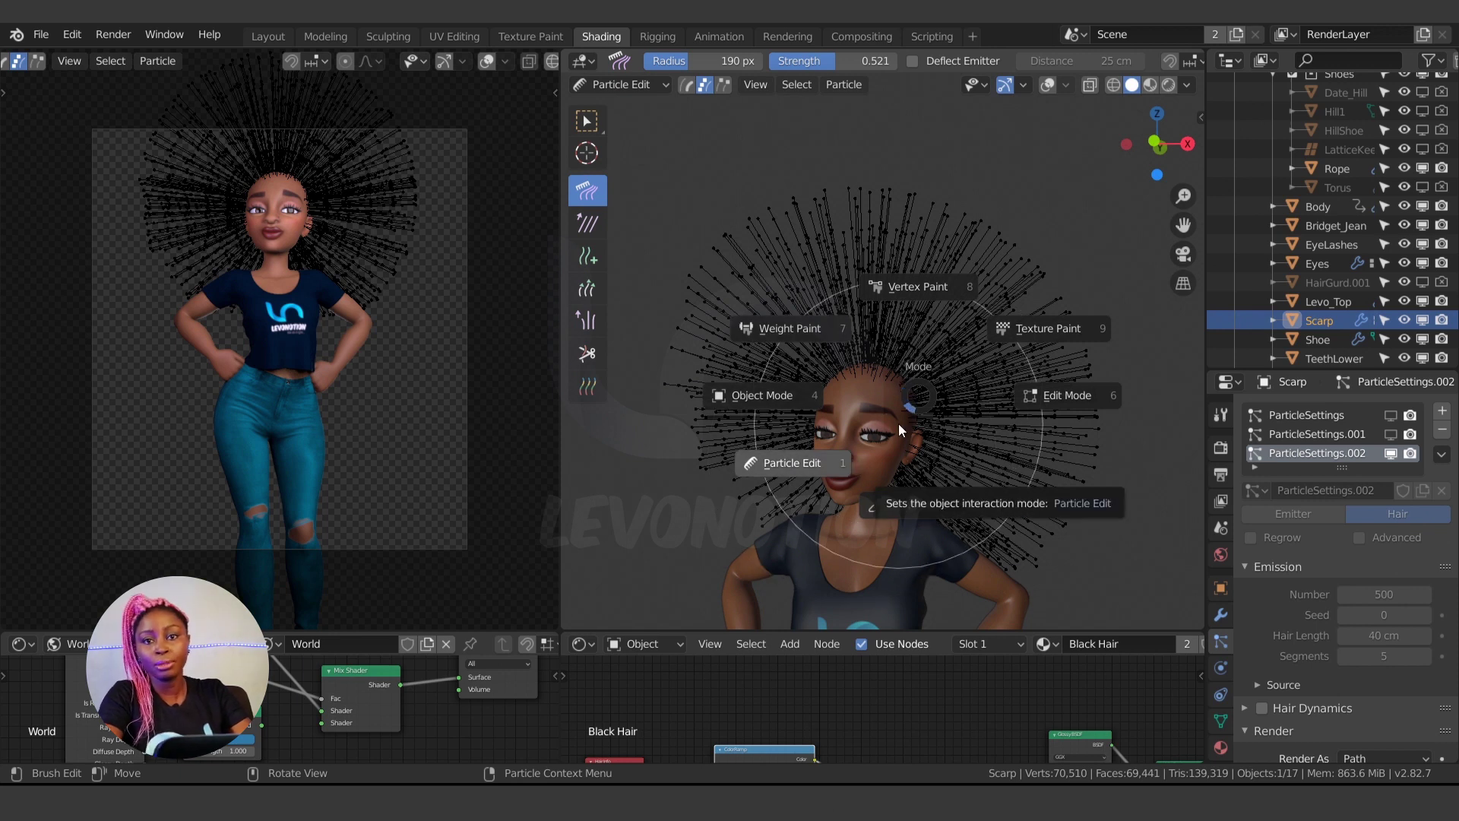
left_click(768, 480)
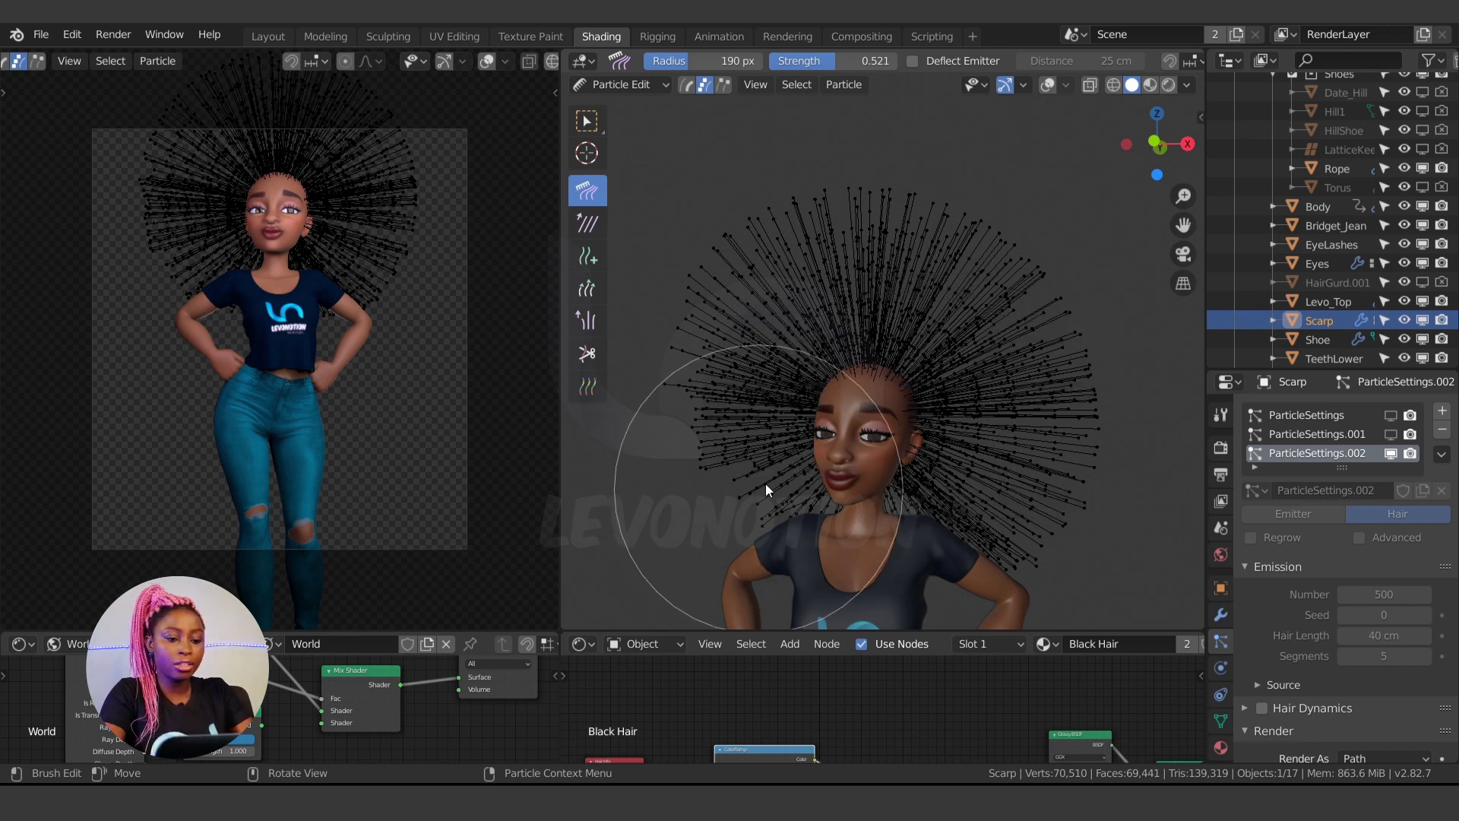
key("ctrl+Tab")
left_click(781, 491)
Examine the guide hairs around the head and check the particle editing commands for a mirror operation
middle_click_drag(798, 364, 881, 388)
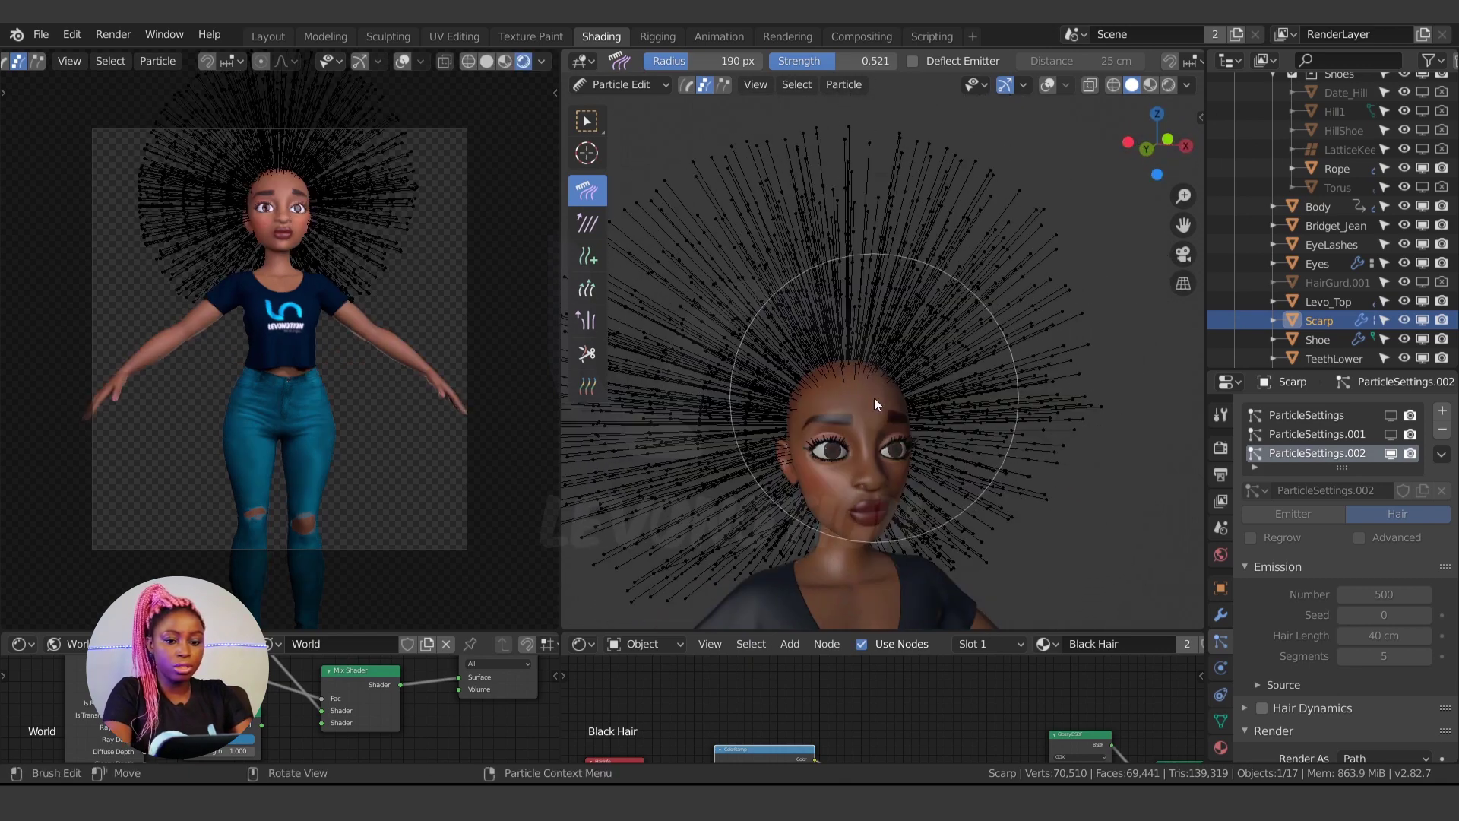
scroll(874, 379, "down", 1)
middle_click_drag(907, 413, 876, 417)
scroll(913, 399, "down", 1)
scroll(904, 399, "up", 3)
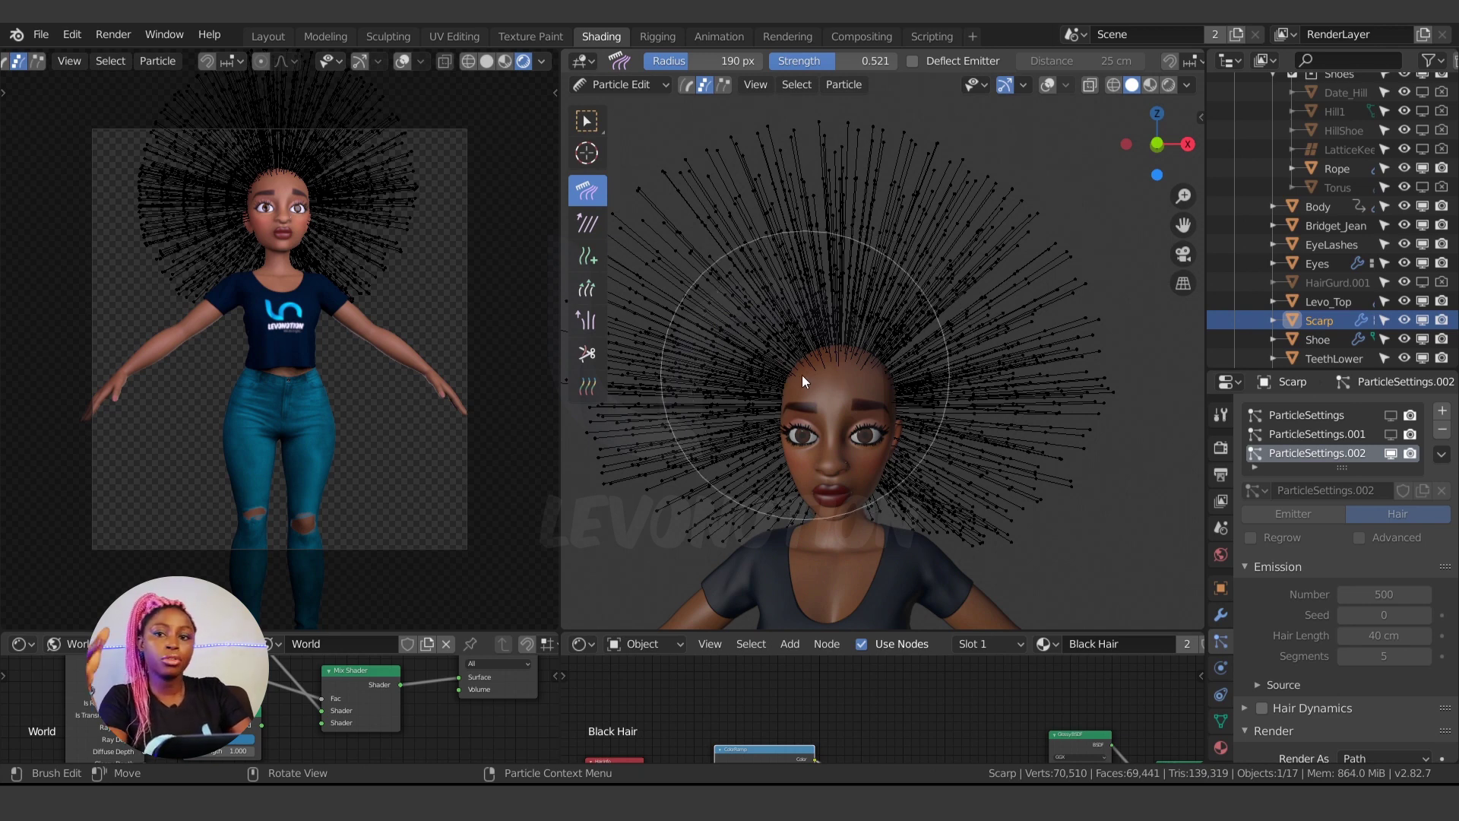
left_click(845, 85)
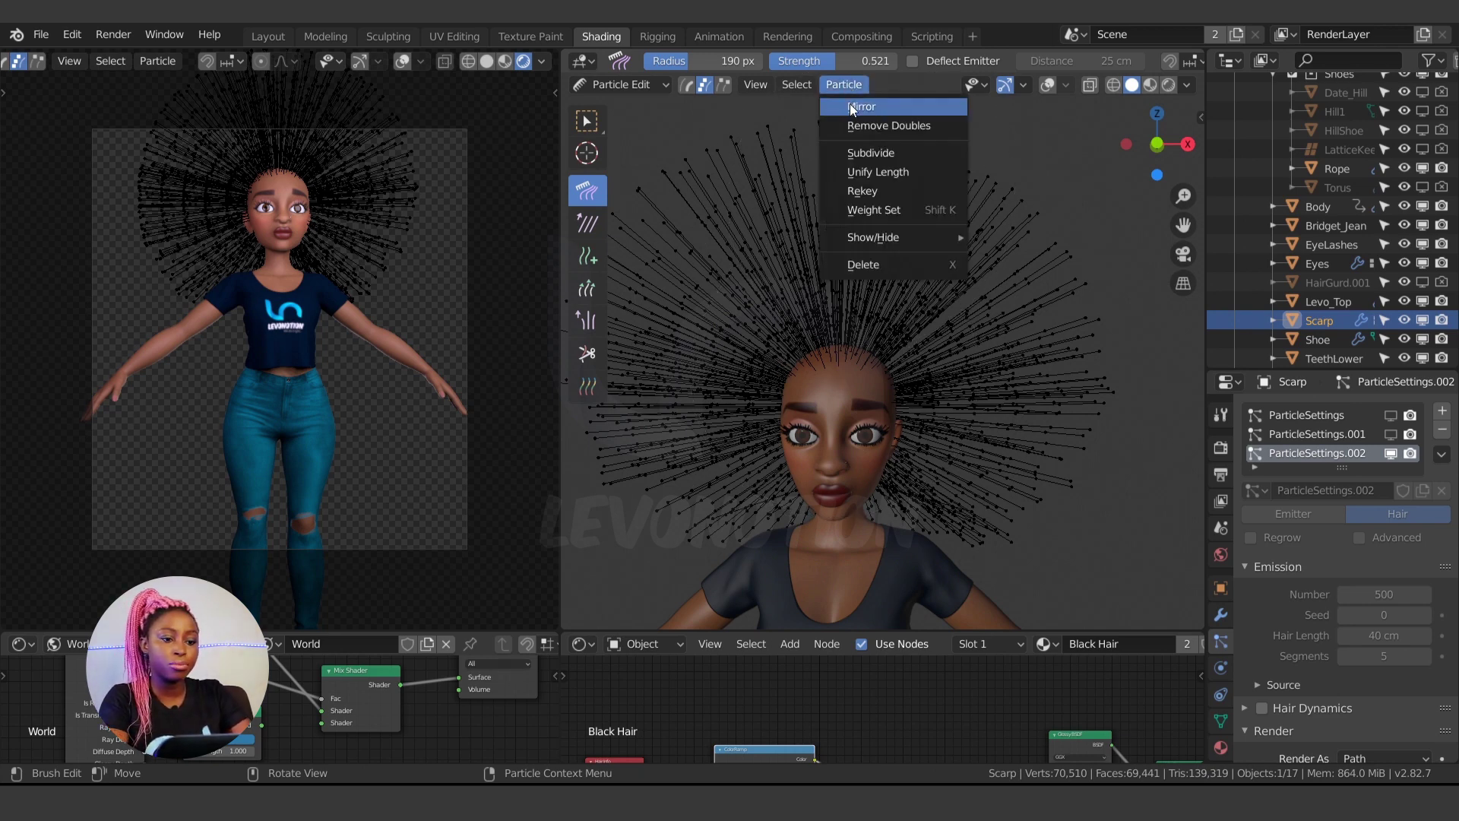
key("Escape")
mouse_move(916, 359)
middle_mouse_down()
mouse_move(843, 451)
mouse_move(968, 374)
middle_mouse_up()
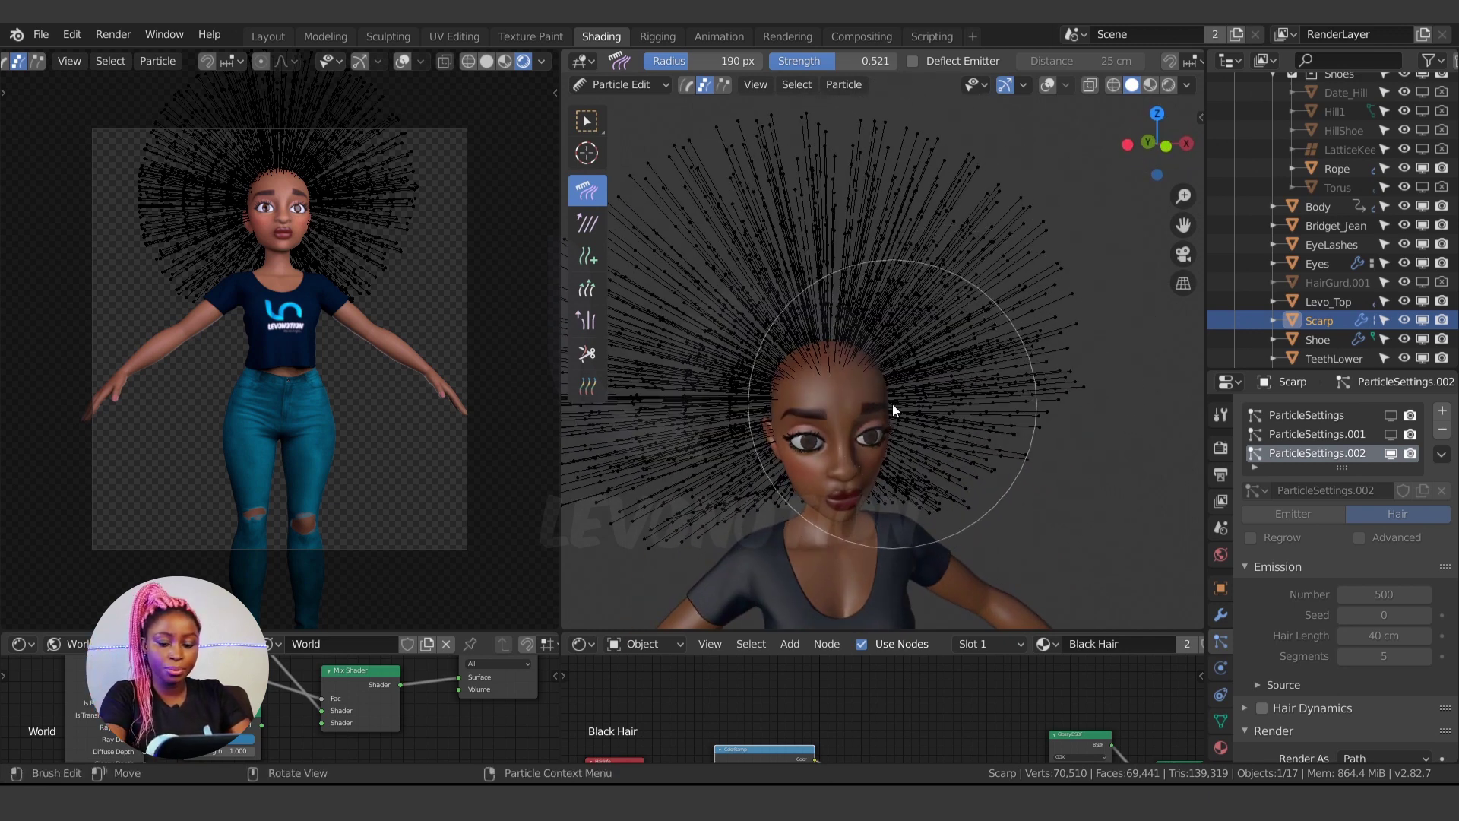
Switch the Scarp mesh to Edit Mode and show the active tool's mirror options
key("ctrl+Tab")
left_click(996, 391)
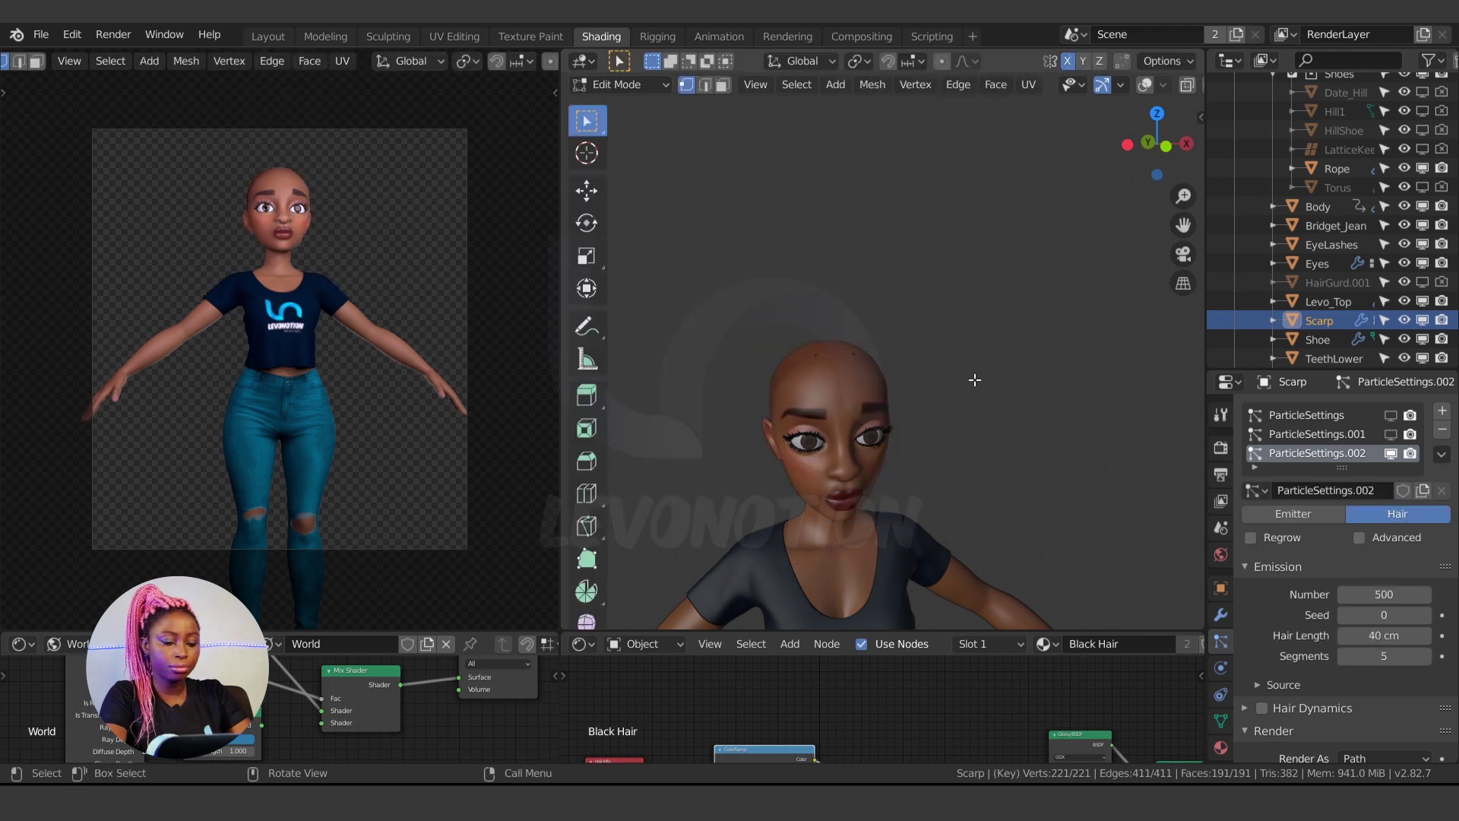
key("n")
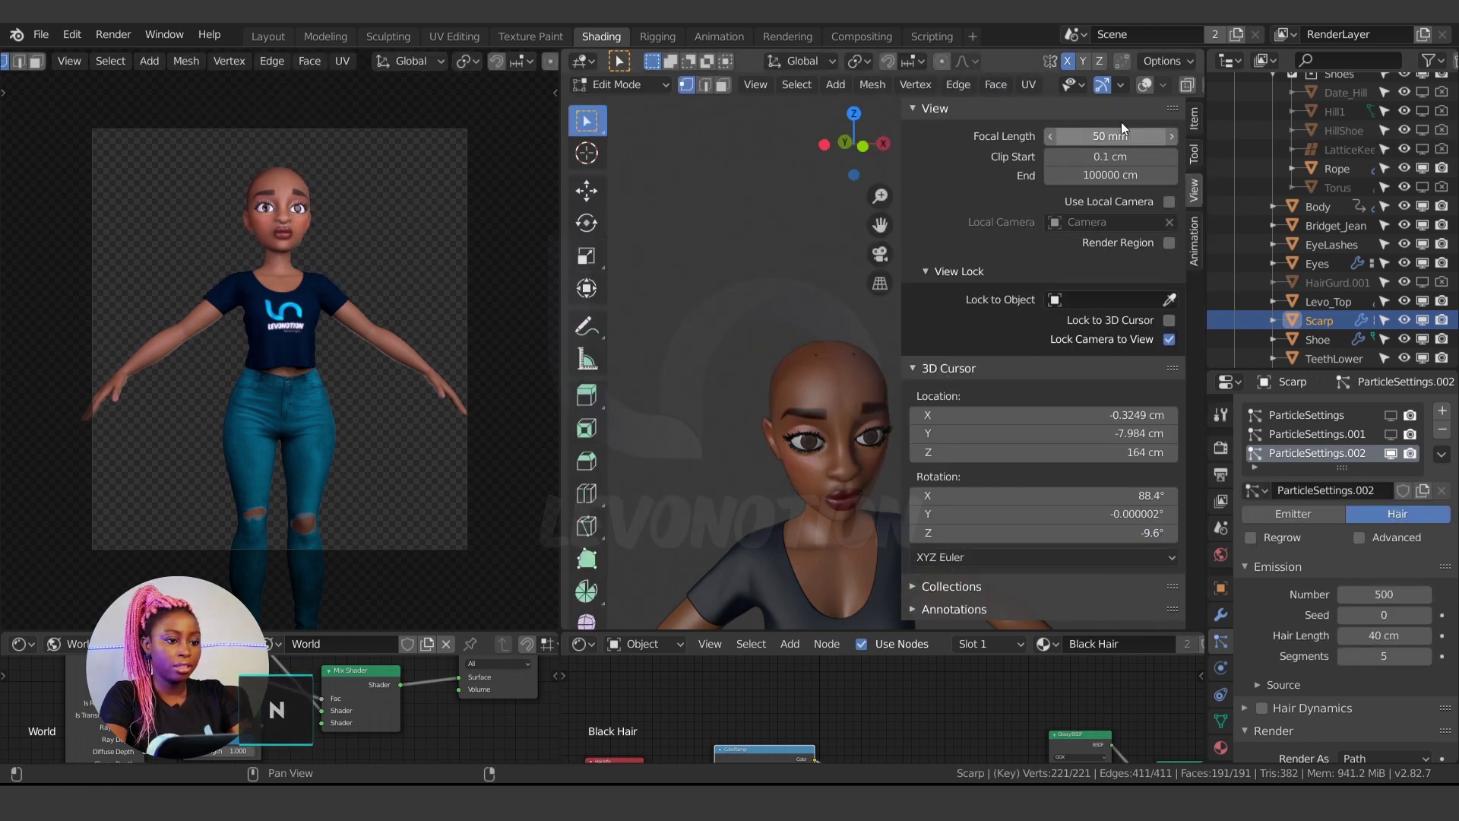
left_click(1194, 156)
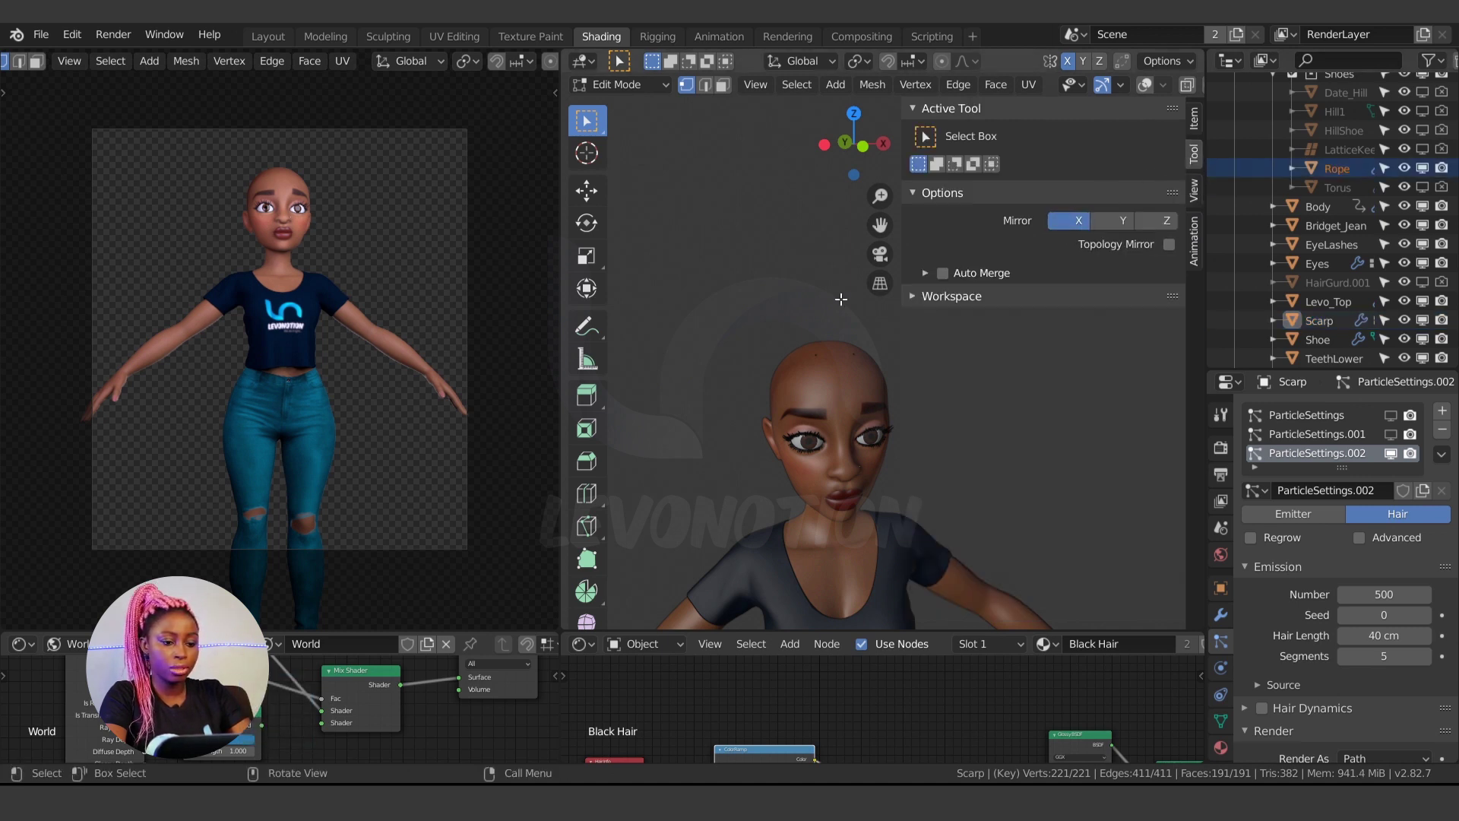
Return the Scarp mesh from Edit Mode to Particle Edit mode
key("n")
key("n")
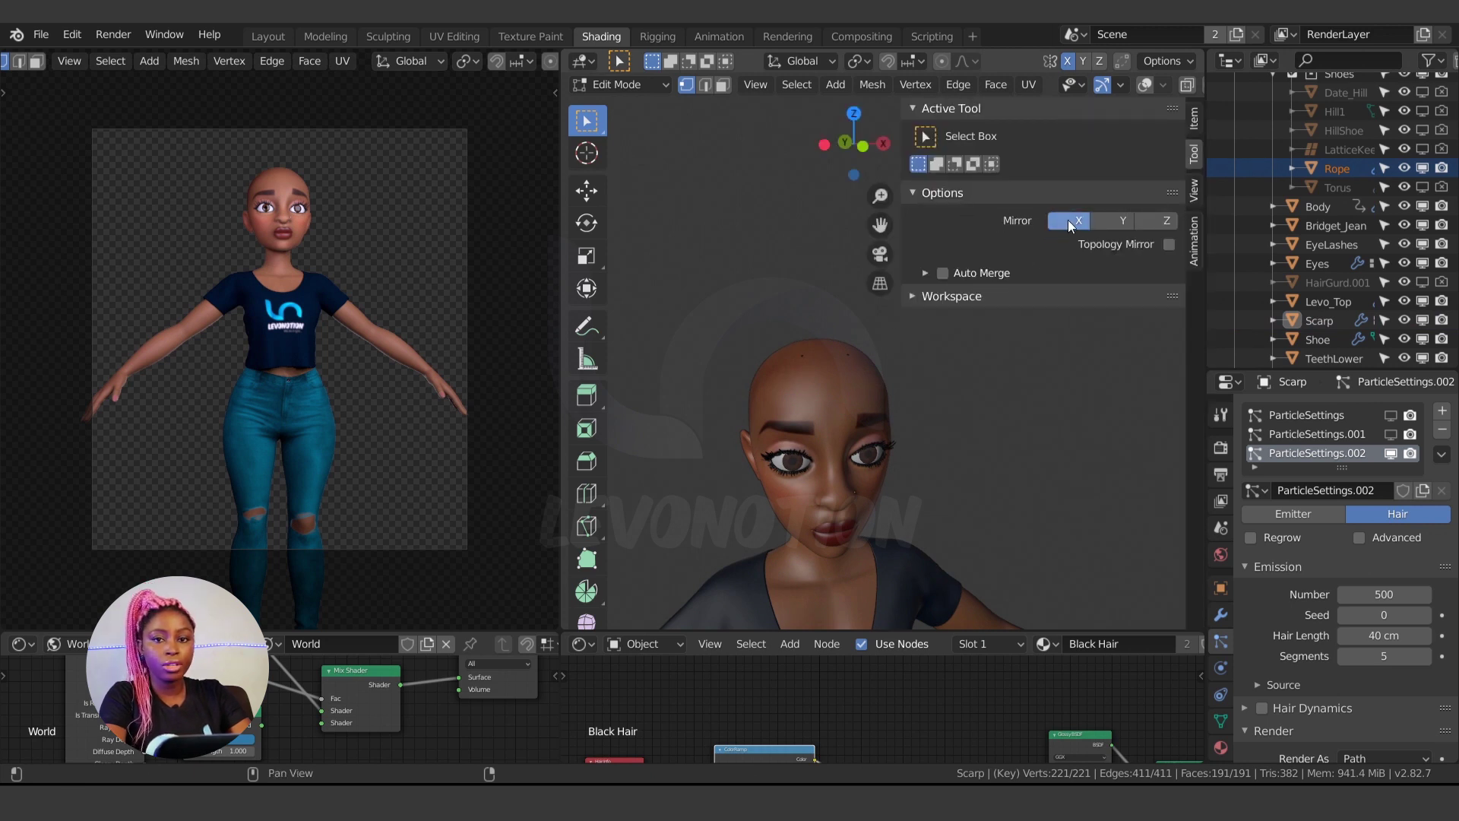
key("n")
key("ctrl+Tab")
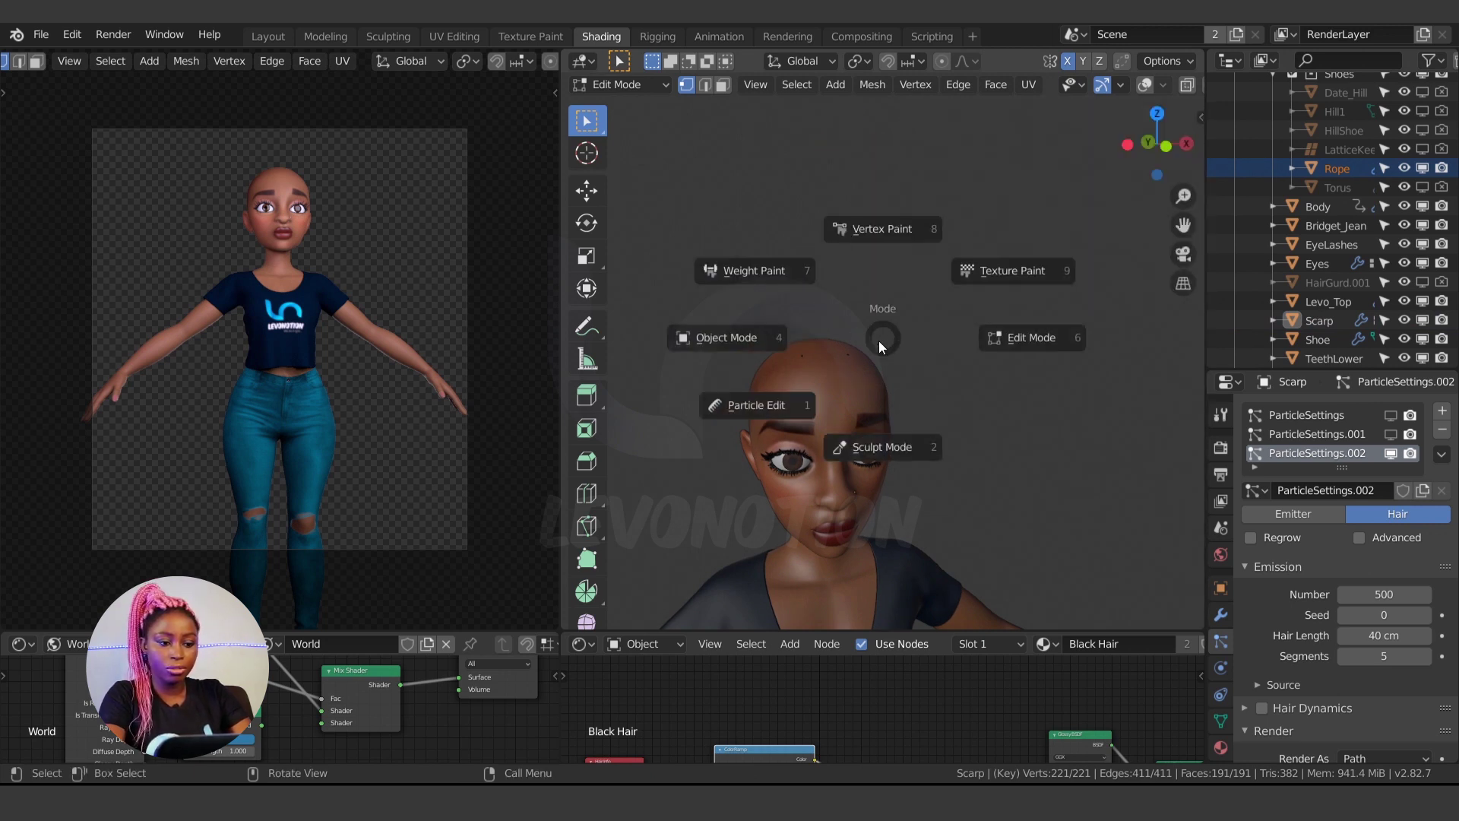
left_click(762, 389)
middle_click_drag(872, 357, 813, 368)
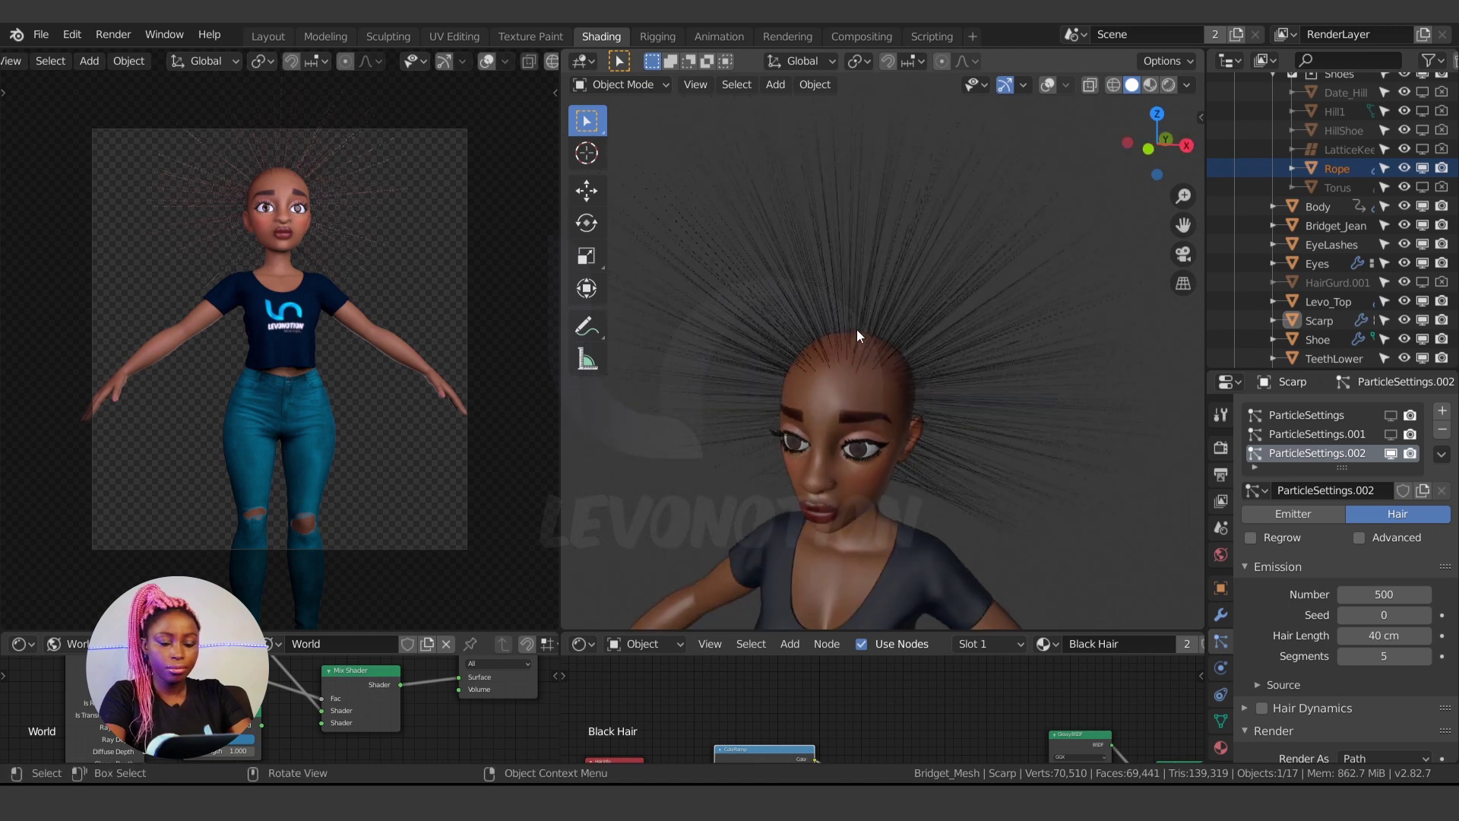
key("ctrl+Tab")
left_click(744, 383)
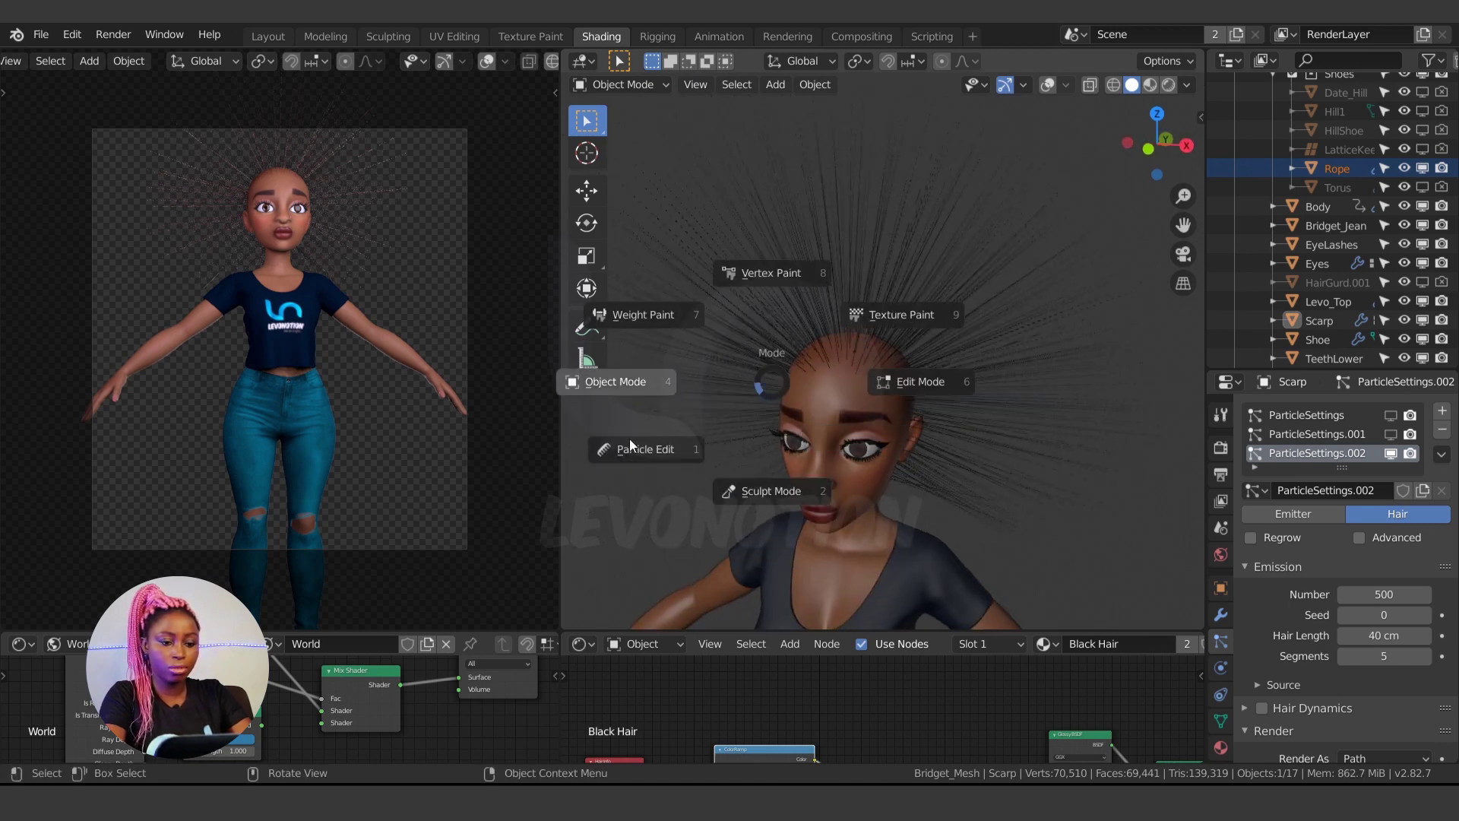
left_click(629, 439)
key("ctrl+Tab")
left_click(633, 506)
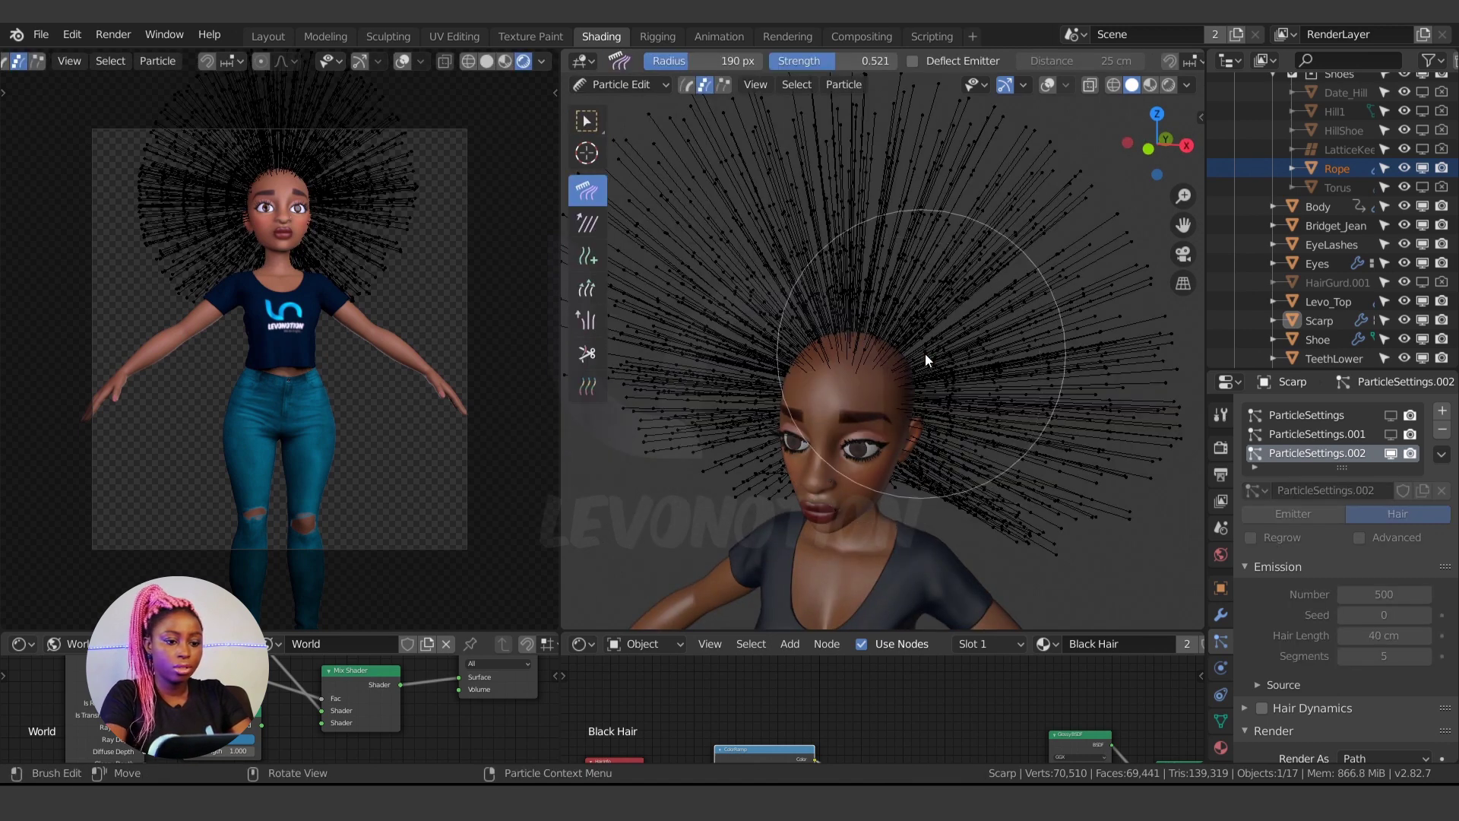
Select all the guide hairs of PaticleSettings.002 and mirror them
key("n")
key("a")
left_click(844, 84)
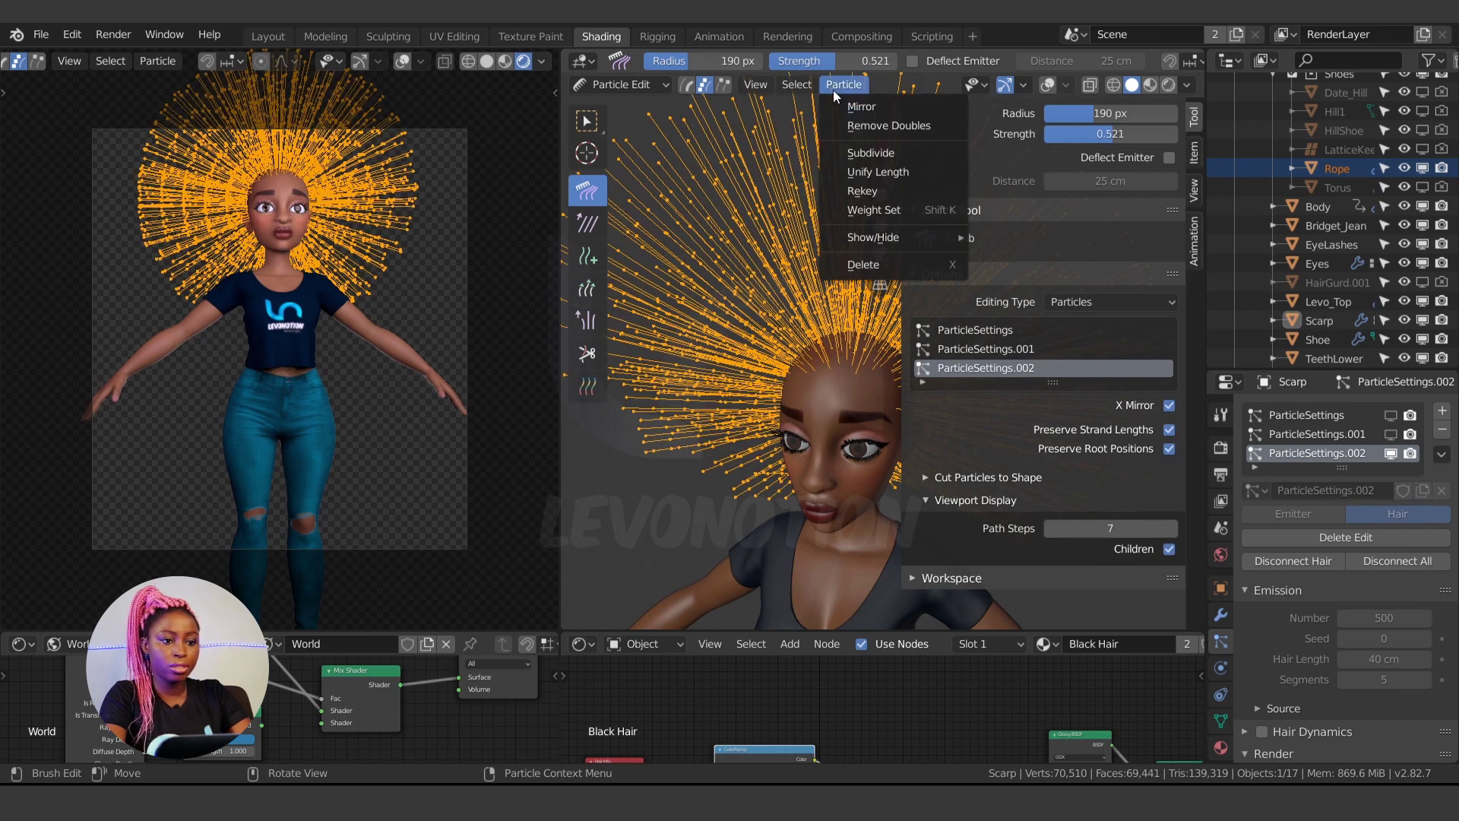
left_click(841, 104)
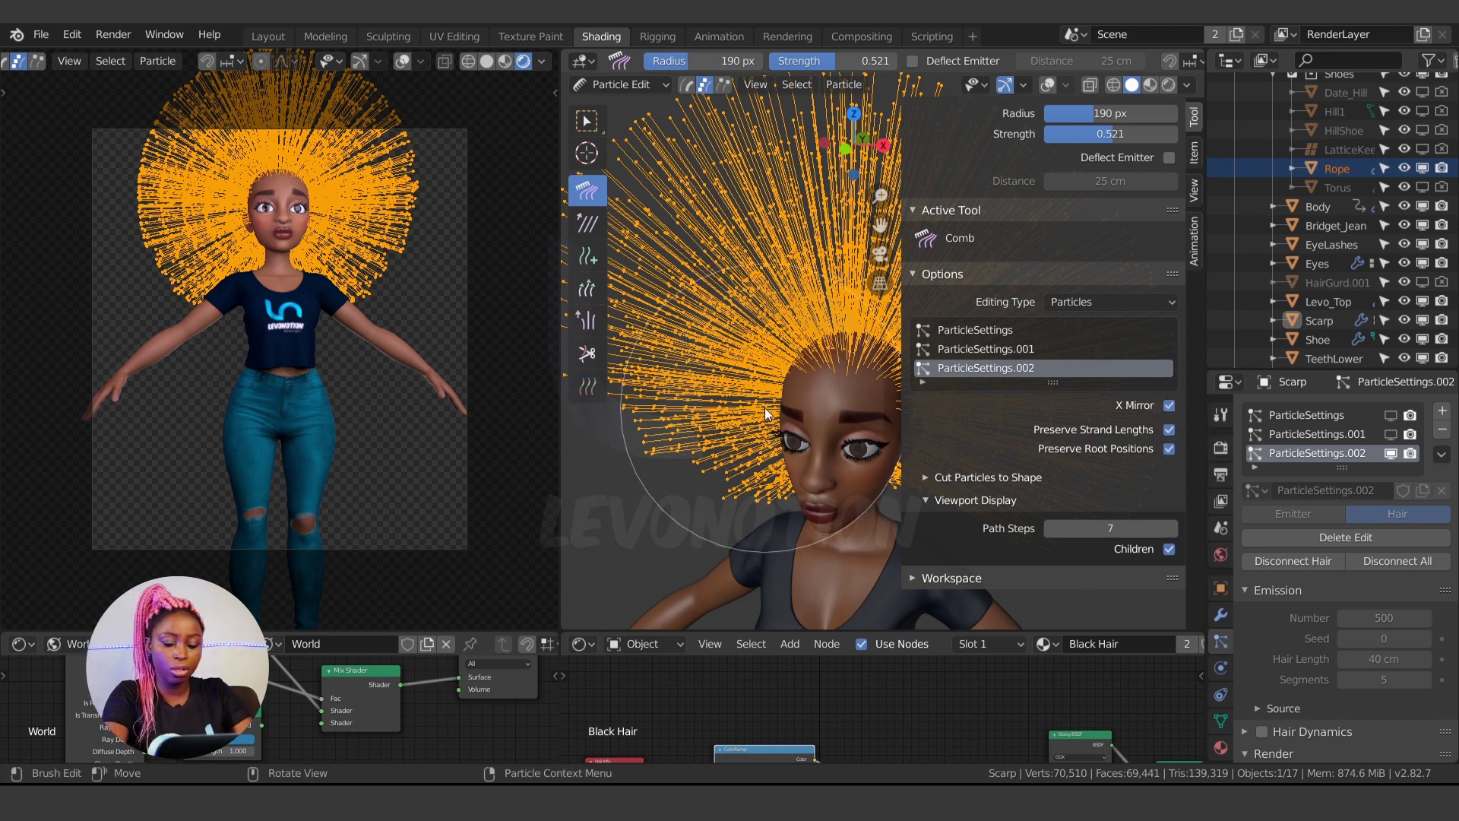
key("n")
Try combing the mirrored hairs at the side of the head to test the symmetry, and undo the stroke
middle_click_drag(870, 399, 838, 459)
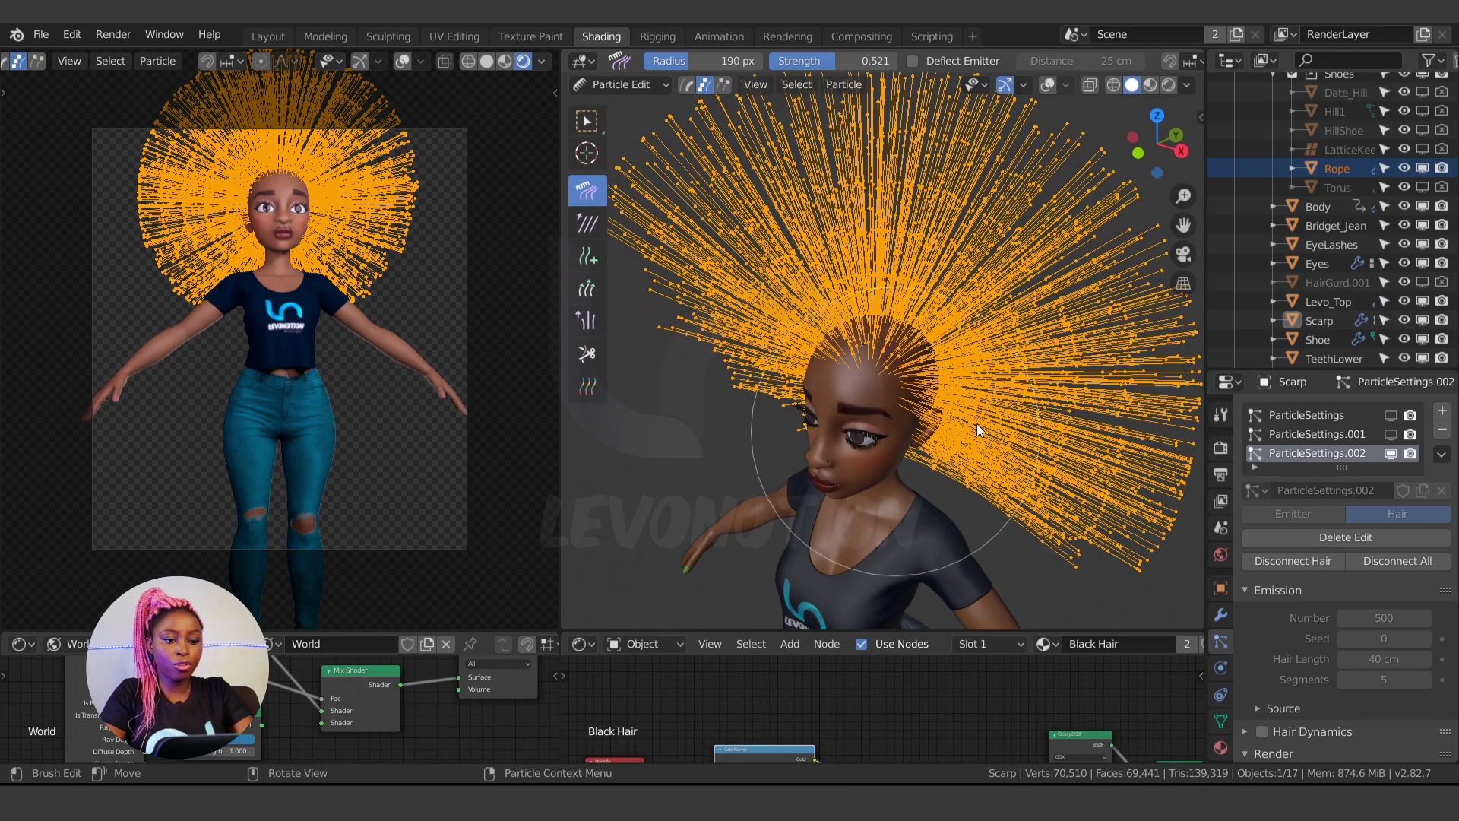
left_click_drag(977, 423, 1086, 369)
middle_click_drag(741, 445, 940, 442)
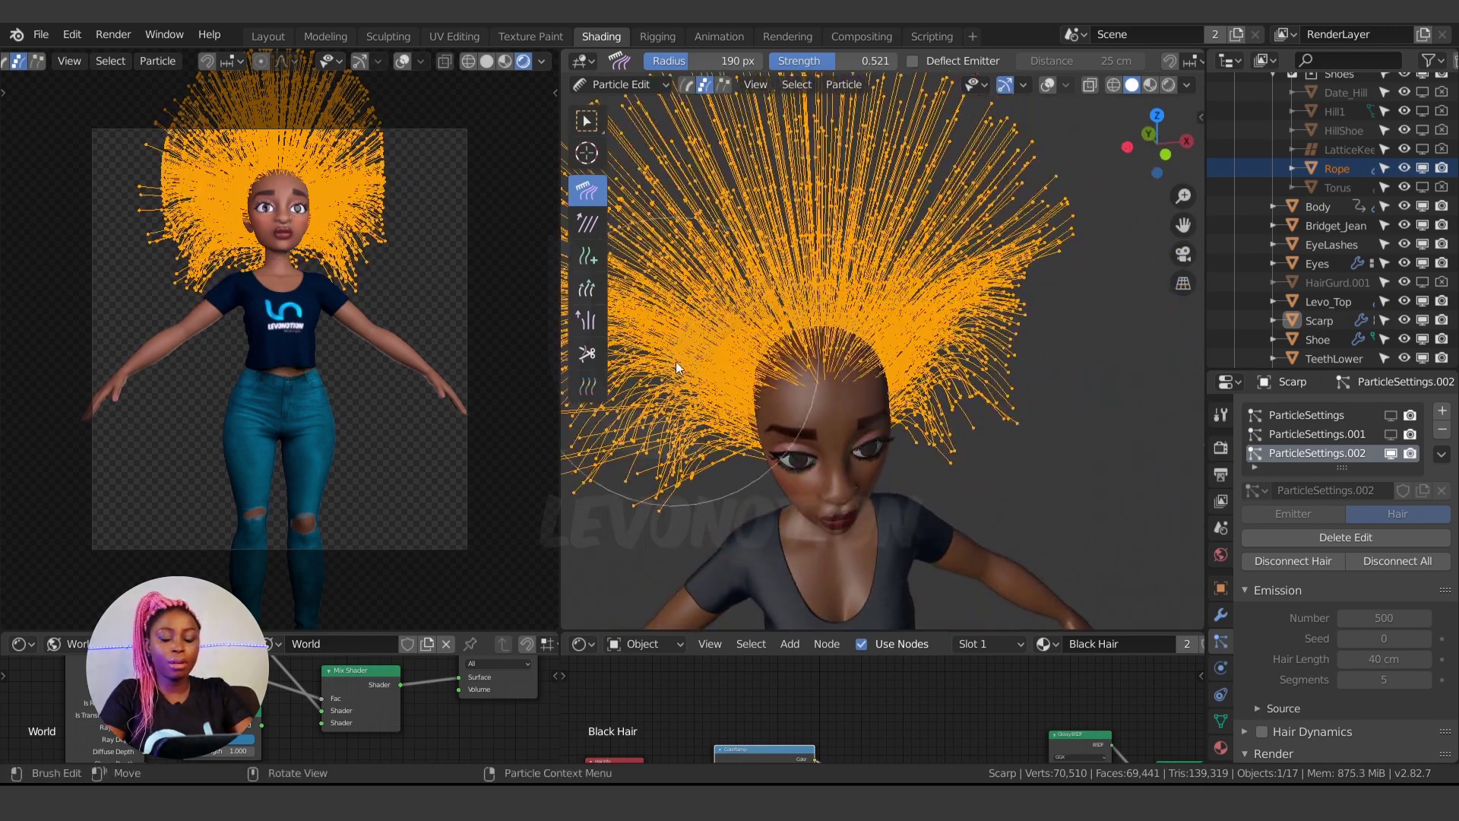
key("ctrl+z")
Show the character straight from the front and deselect all the guide hairs
middle_click_drag(829, 427, 817, 316)
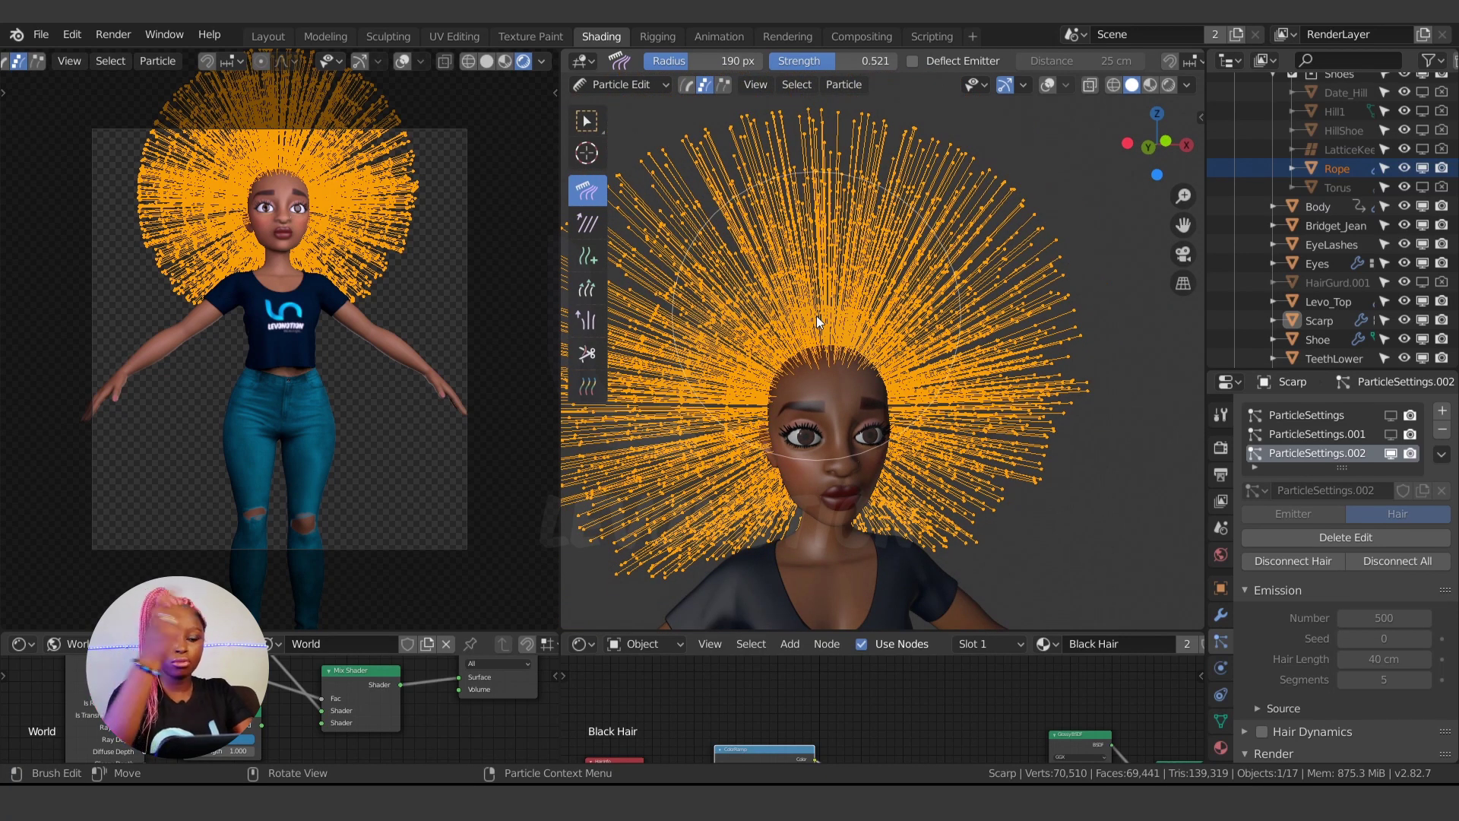
scroll(813, 316, "down", 1)
key("KP_1")
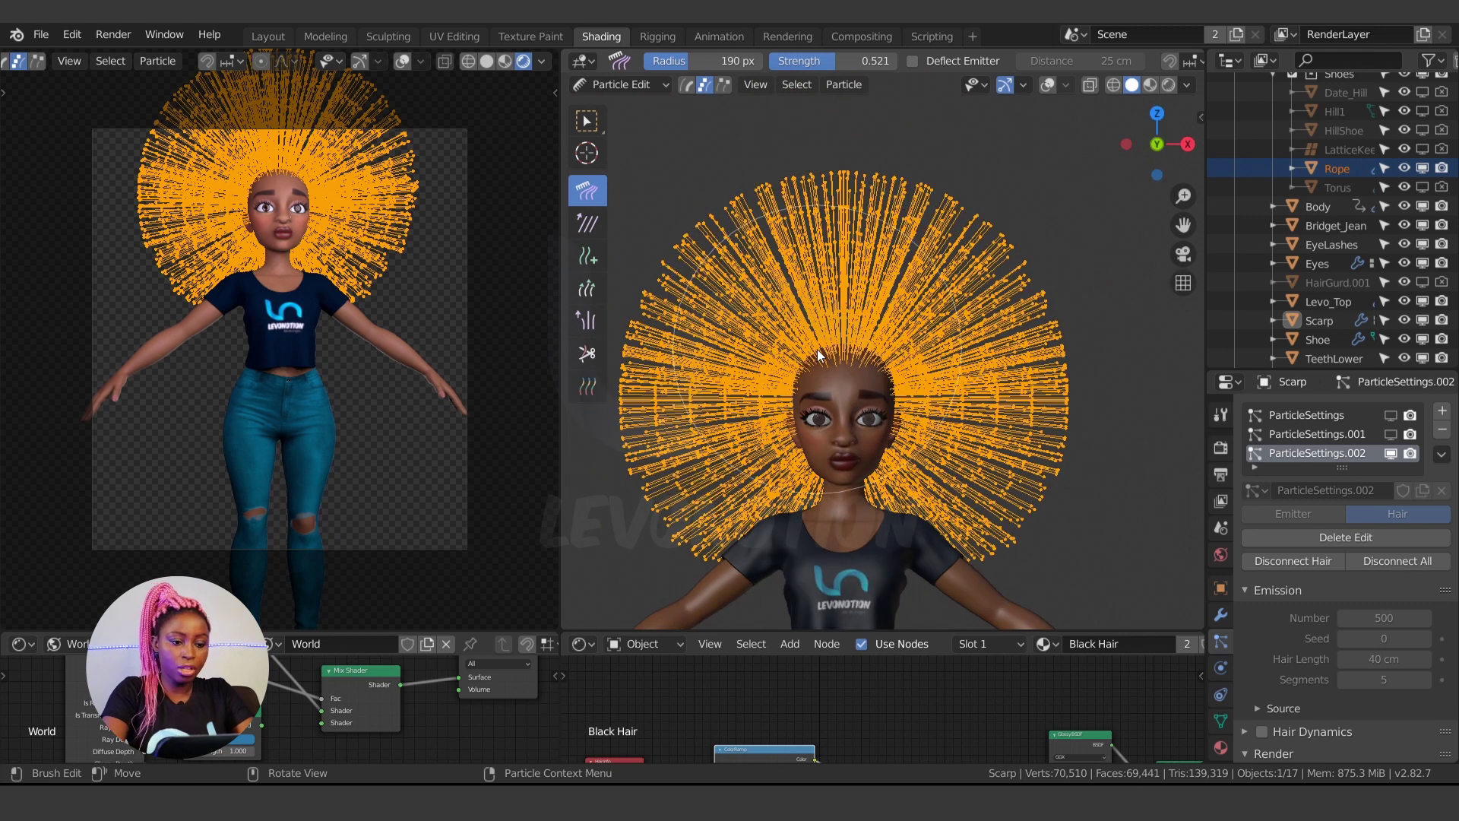
scroll(823, 354, "down", 1)
scroll(809, 398, "up", 2)
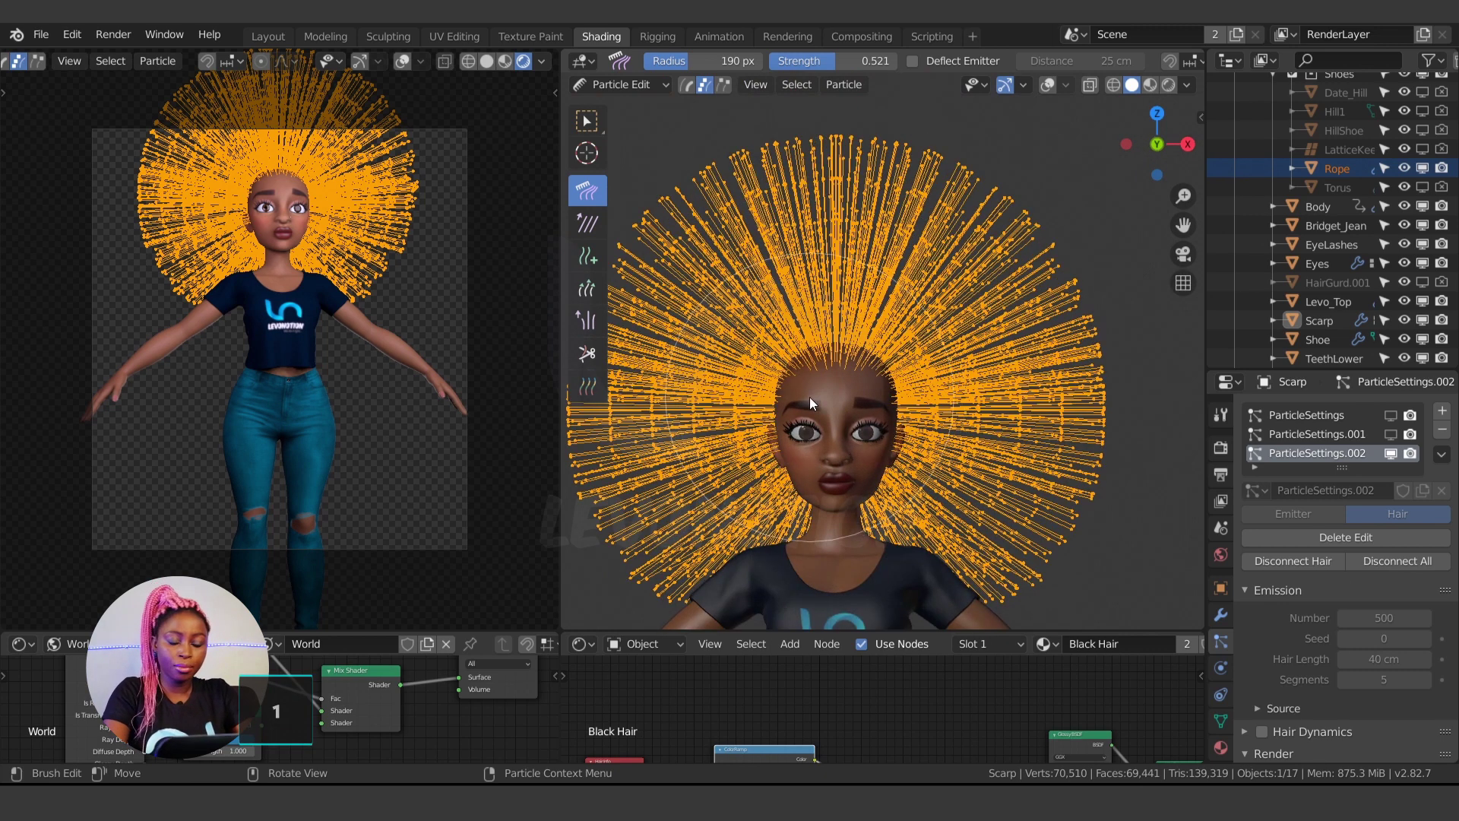
scroll(810, 397, "down", 2)
right_click(744, 319)
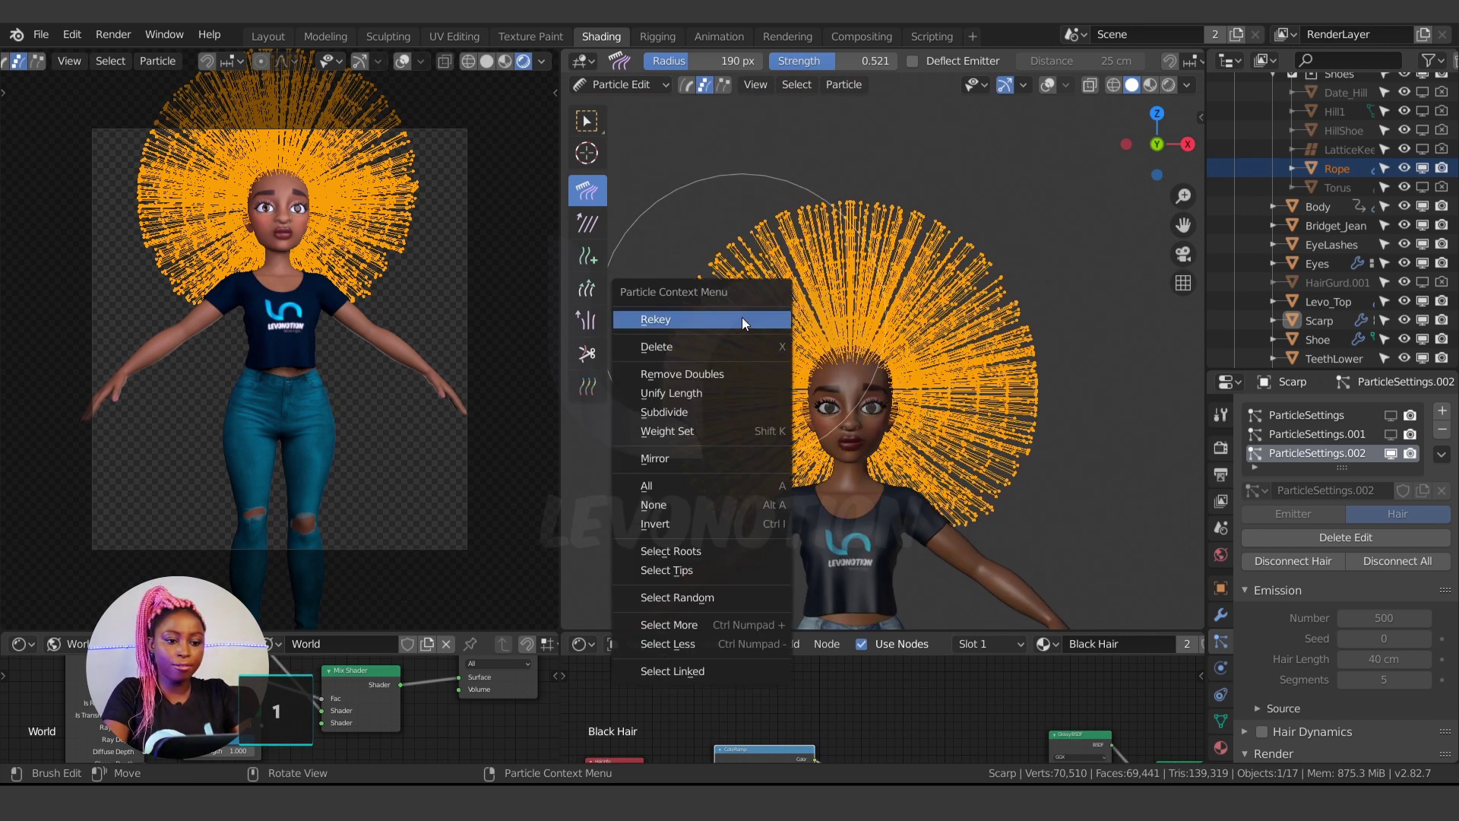
key("alt+a")
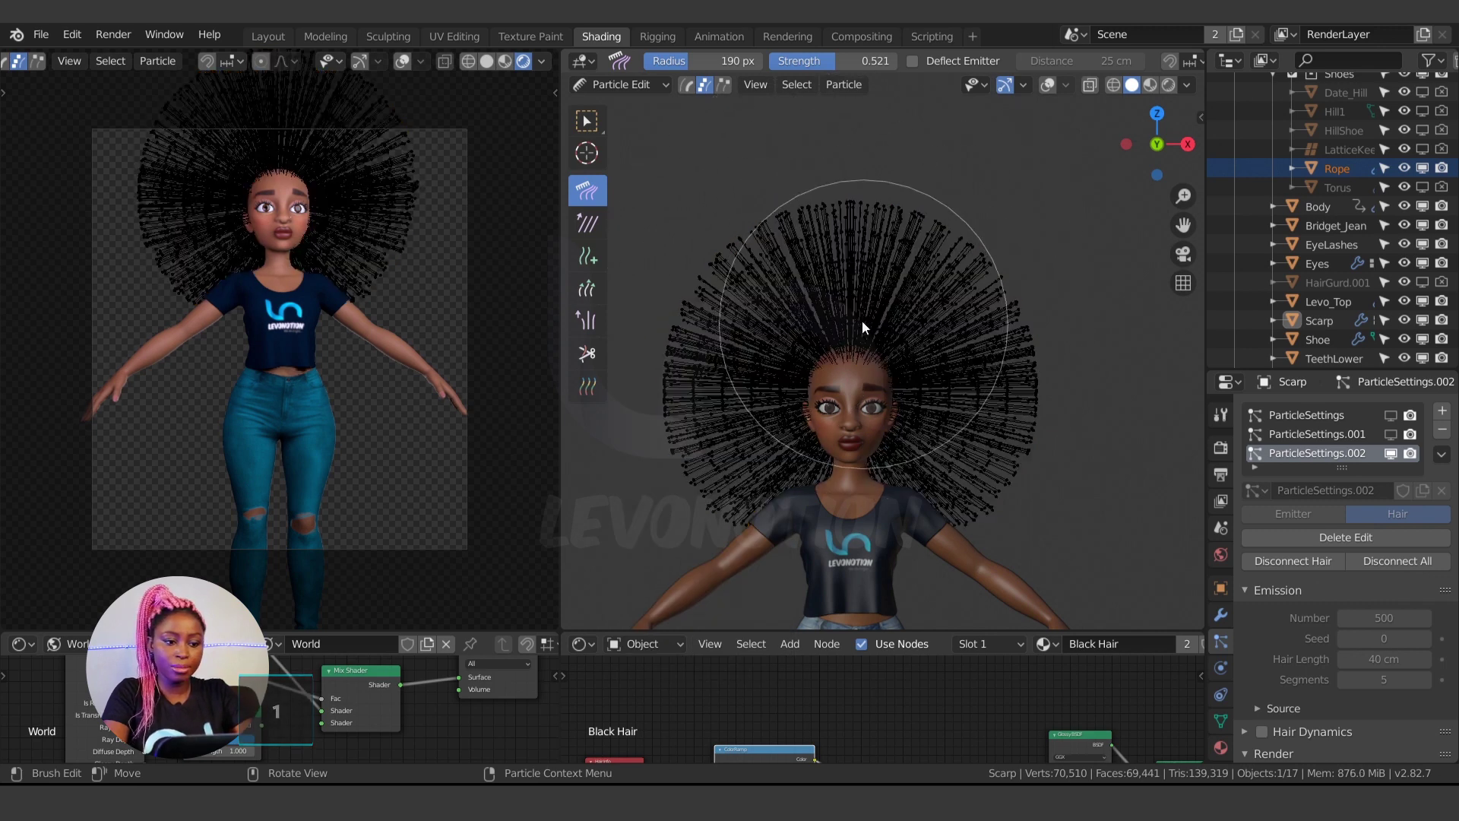
Circle-select all guide hairs on the character's right half of the head, up to the centre line
key("c")
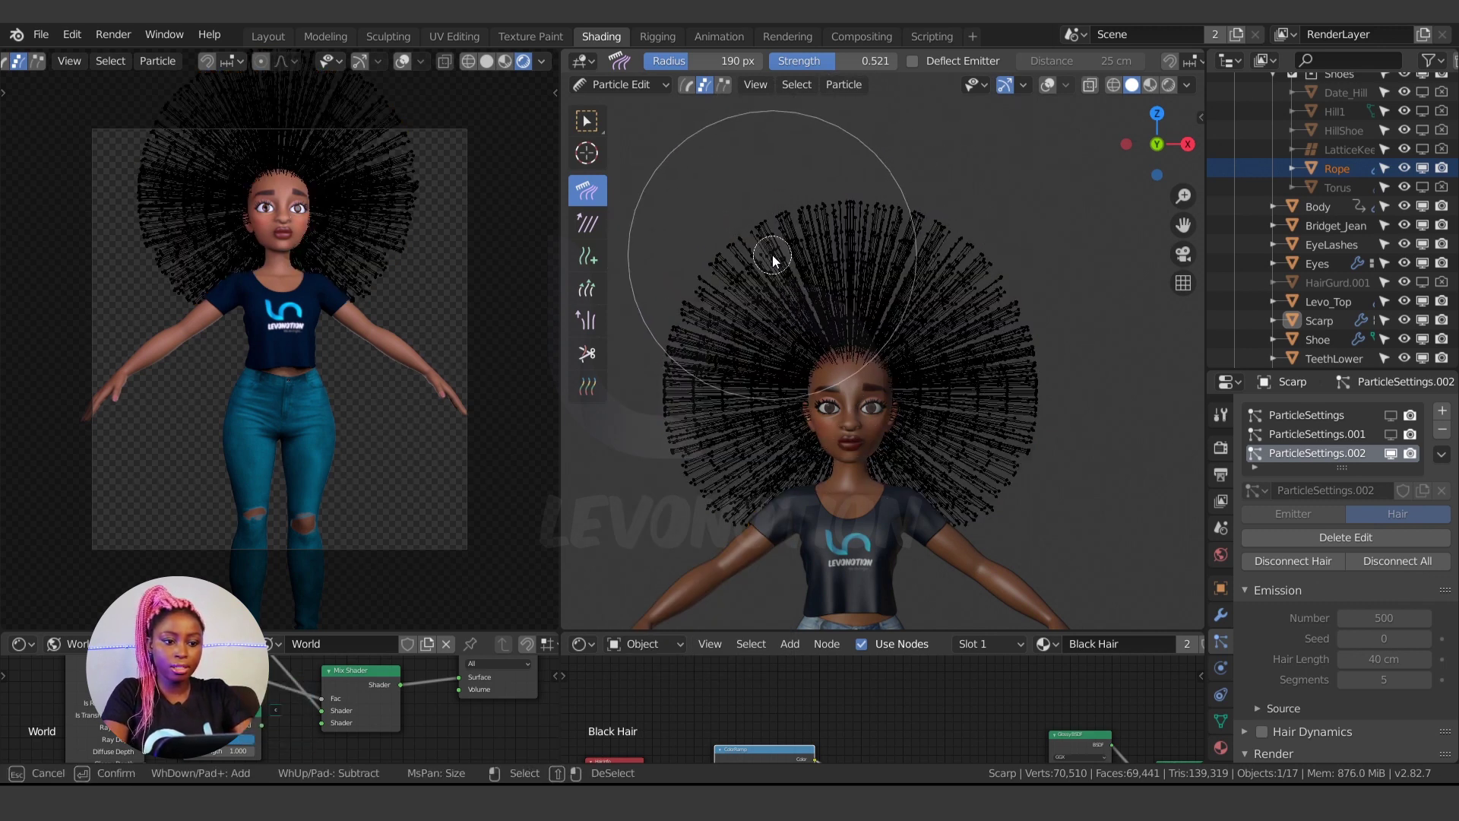
scroll(772, 258, "down", 8)
mouse_move(732, 261)
left_mouse_down()
mouse_move(750, 277)
mouse_move(685, 421)
mouse_move(770, 543)
mouse_move(741, 305)
mouse_move(750, 204)
mouse_move(776, 316)
mouse_move(798, 190)
left_mouse_up()
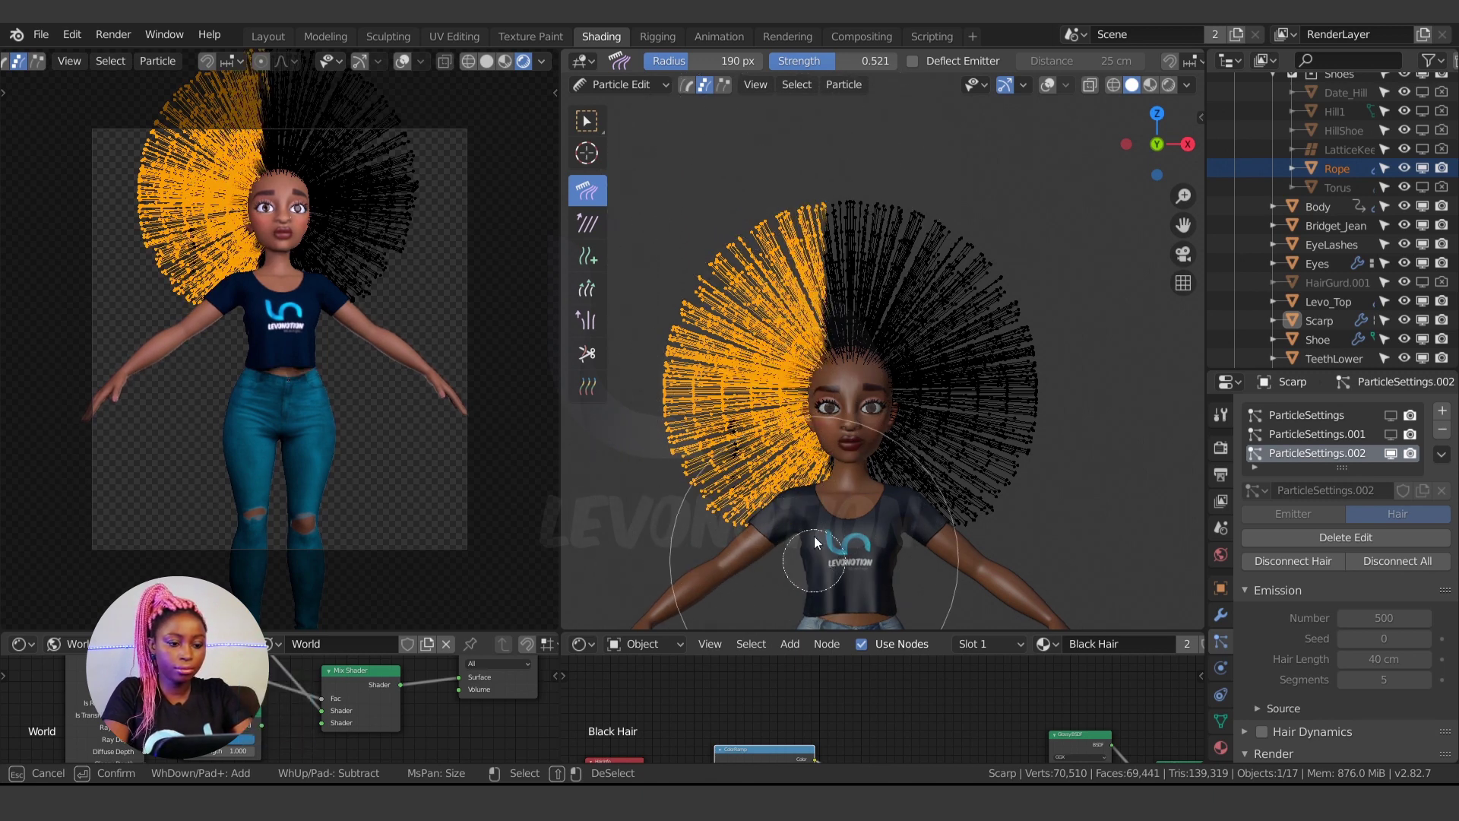
left_click_drag(815, 536, 810, 173)
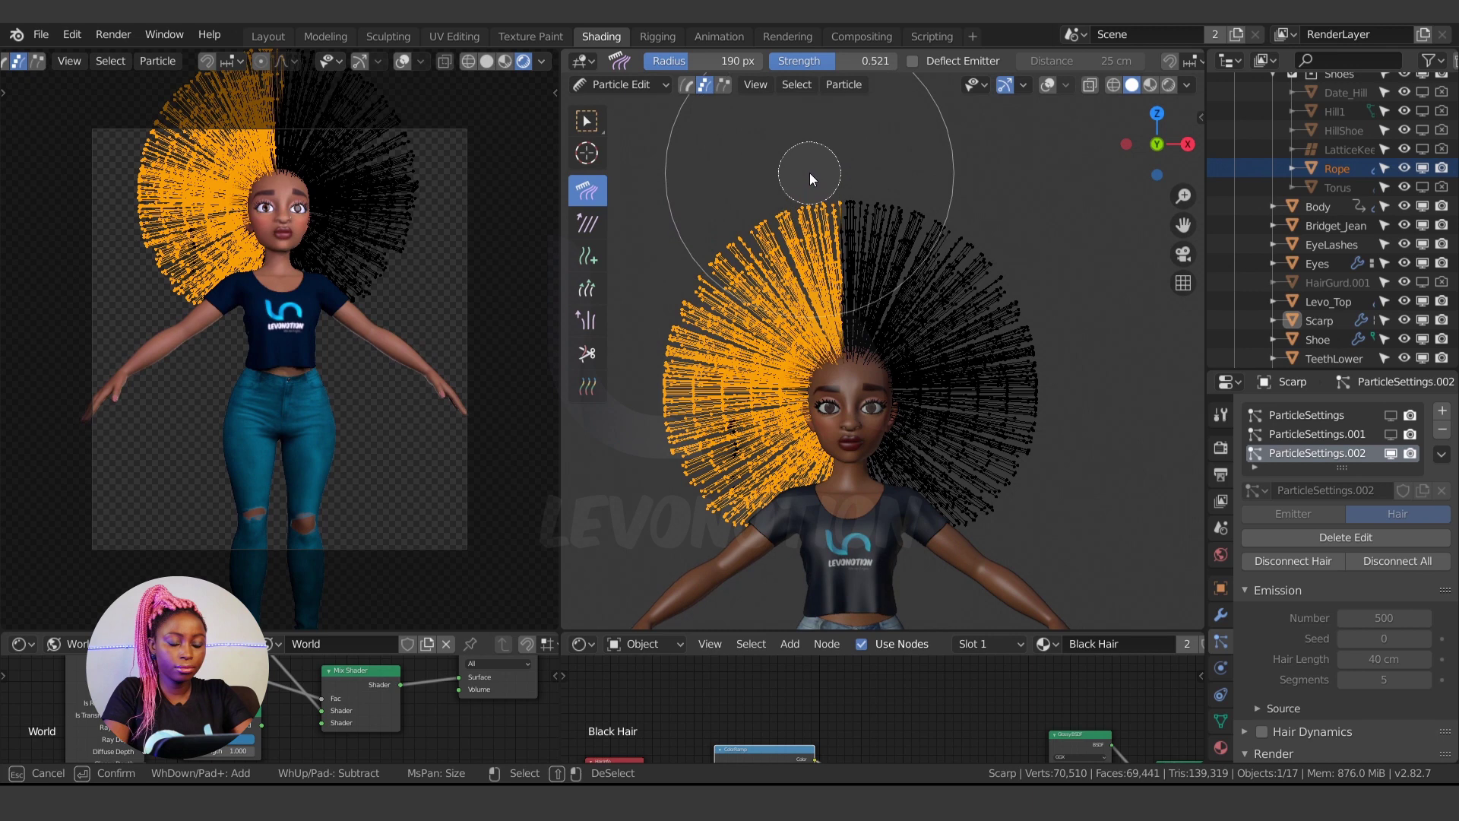
right_click(799, 539)
scroll(831, 426, "up", 5)
scroll(810, 400, "up", 3)
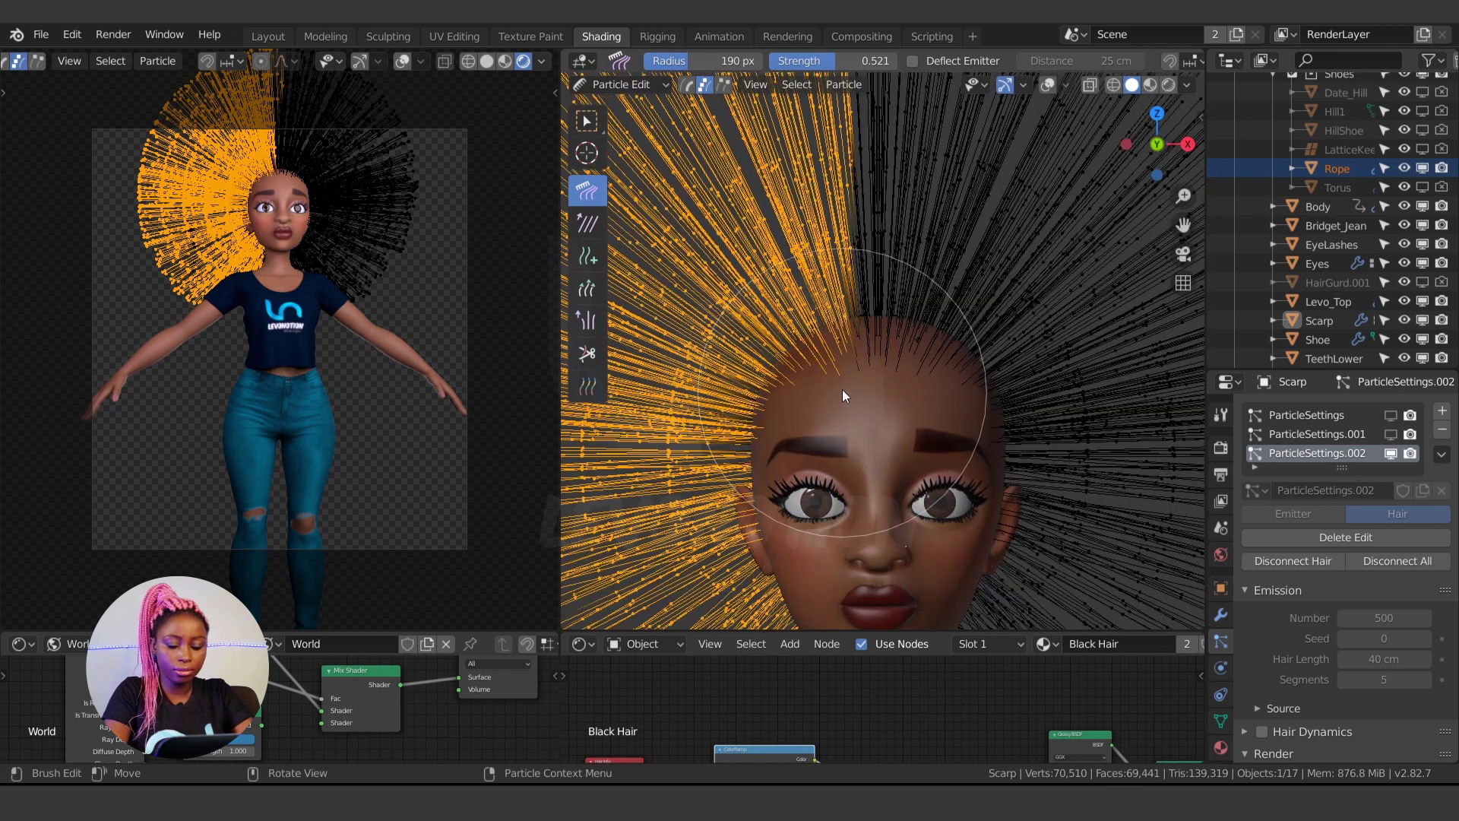
key("c")
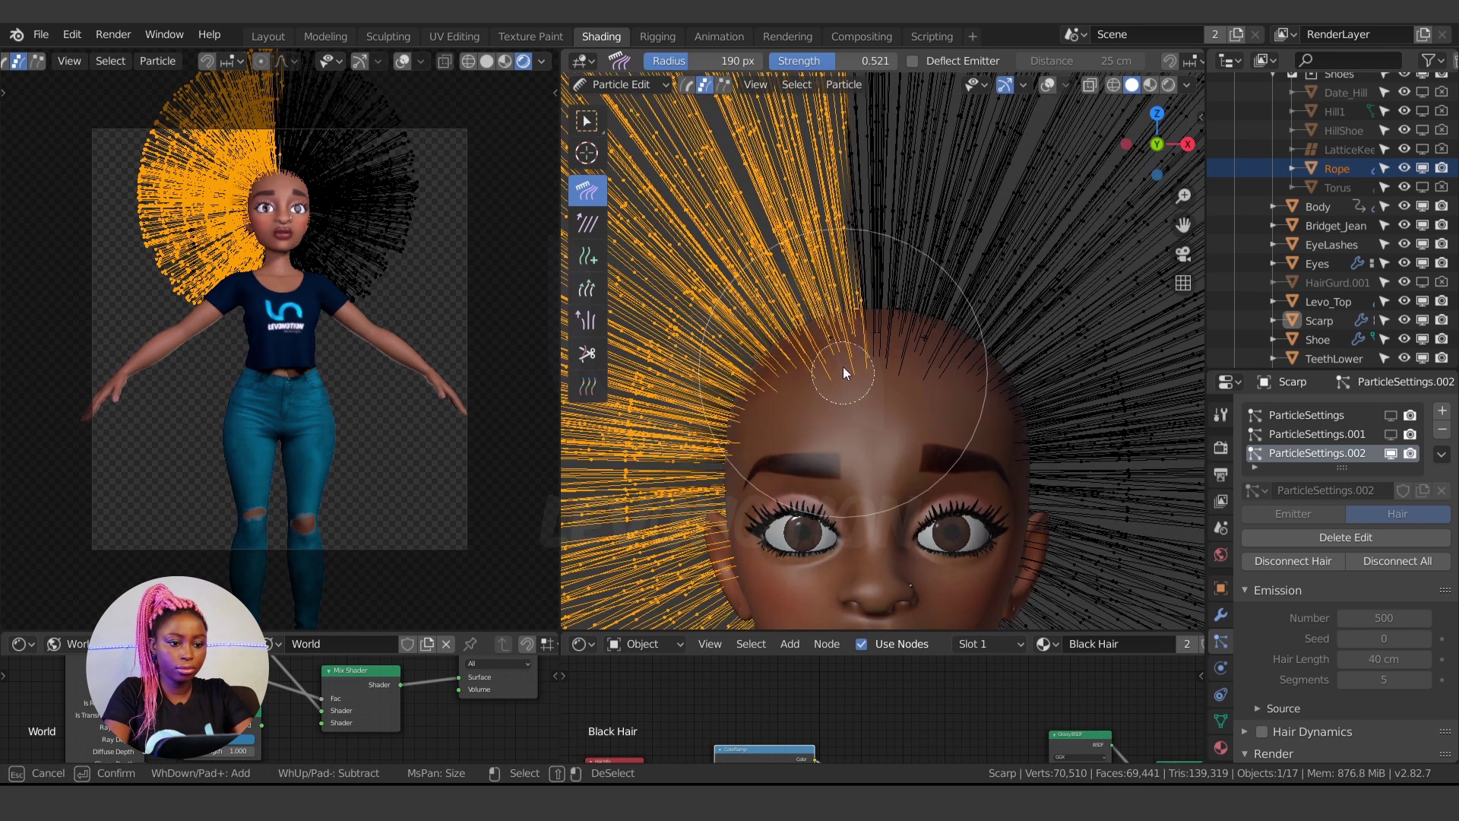
key("Escape")
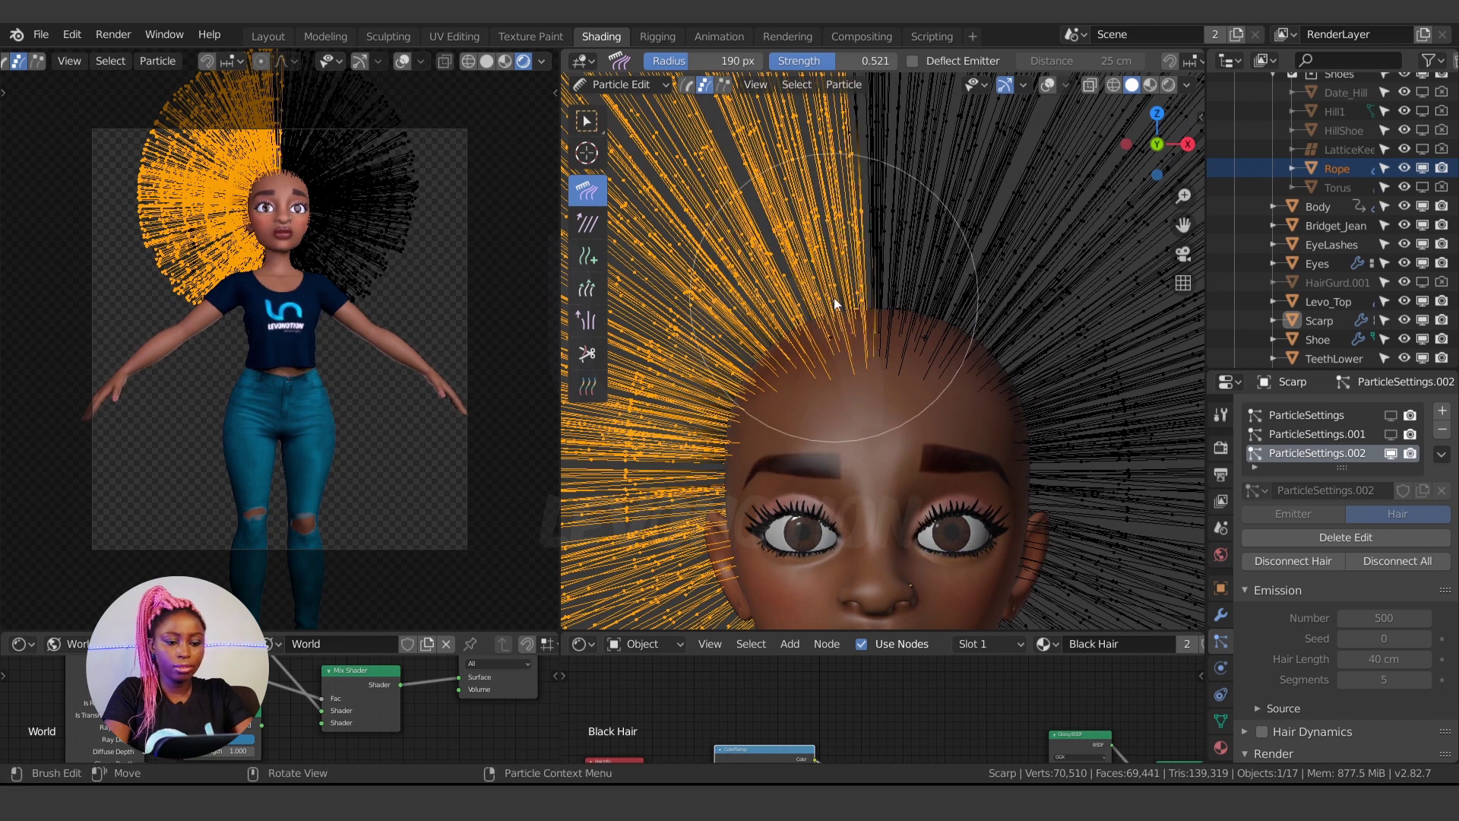
Try deleting the selected half of the guide hairs as particles, and undo the deletion
key("x")
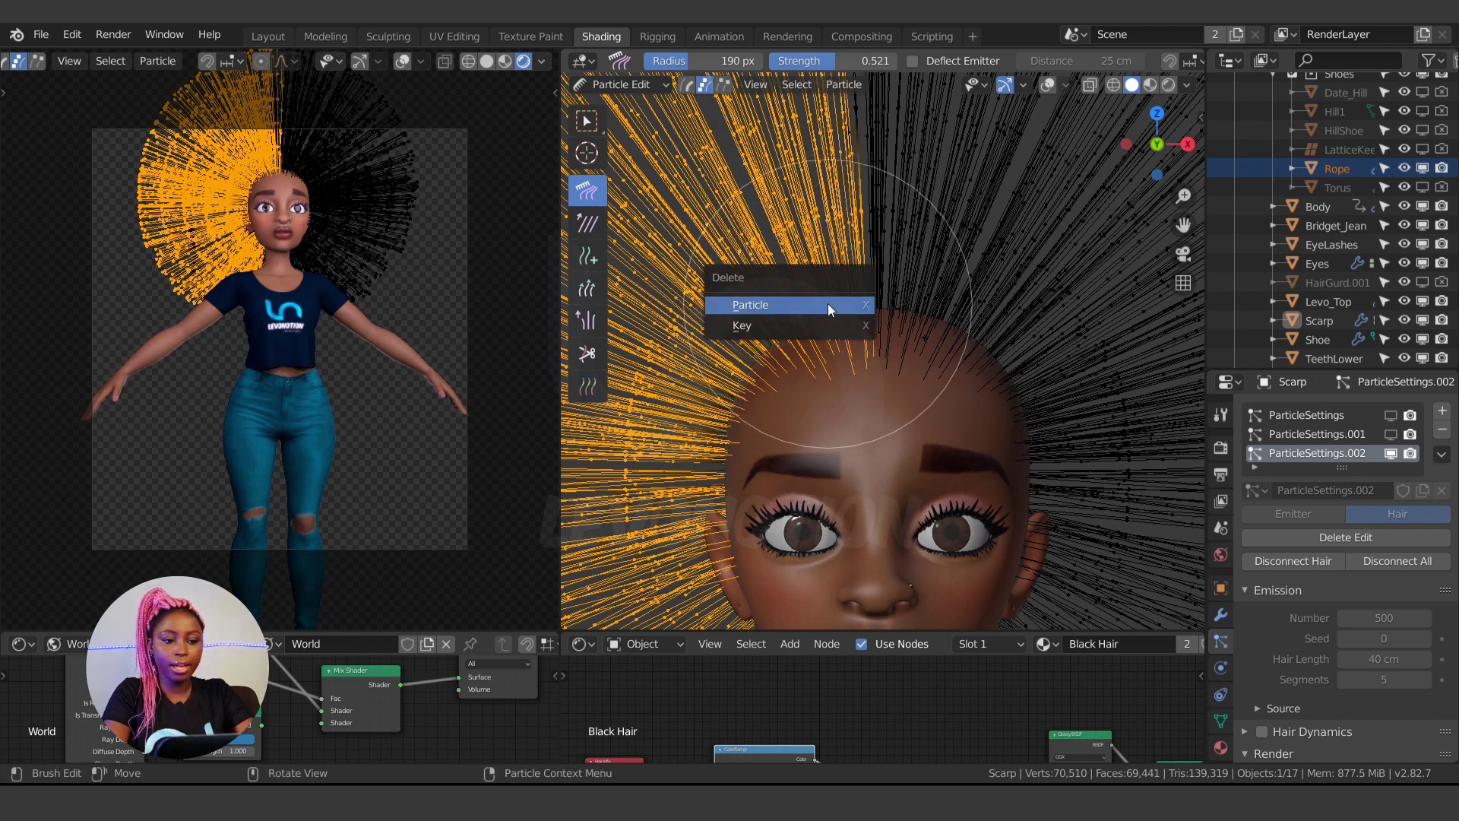
left_click(764, 304)
scroll(766, 303, "down", 2)
key("ctrl+z")
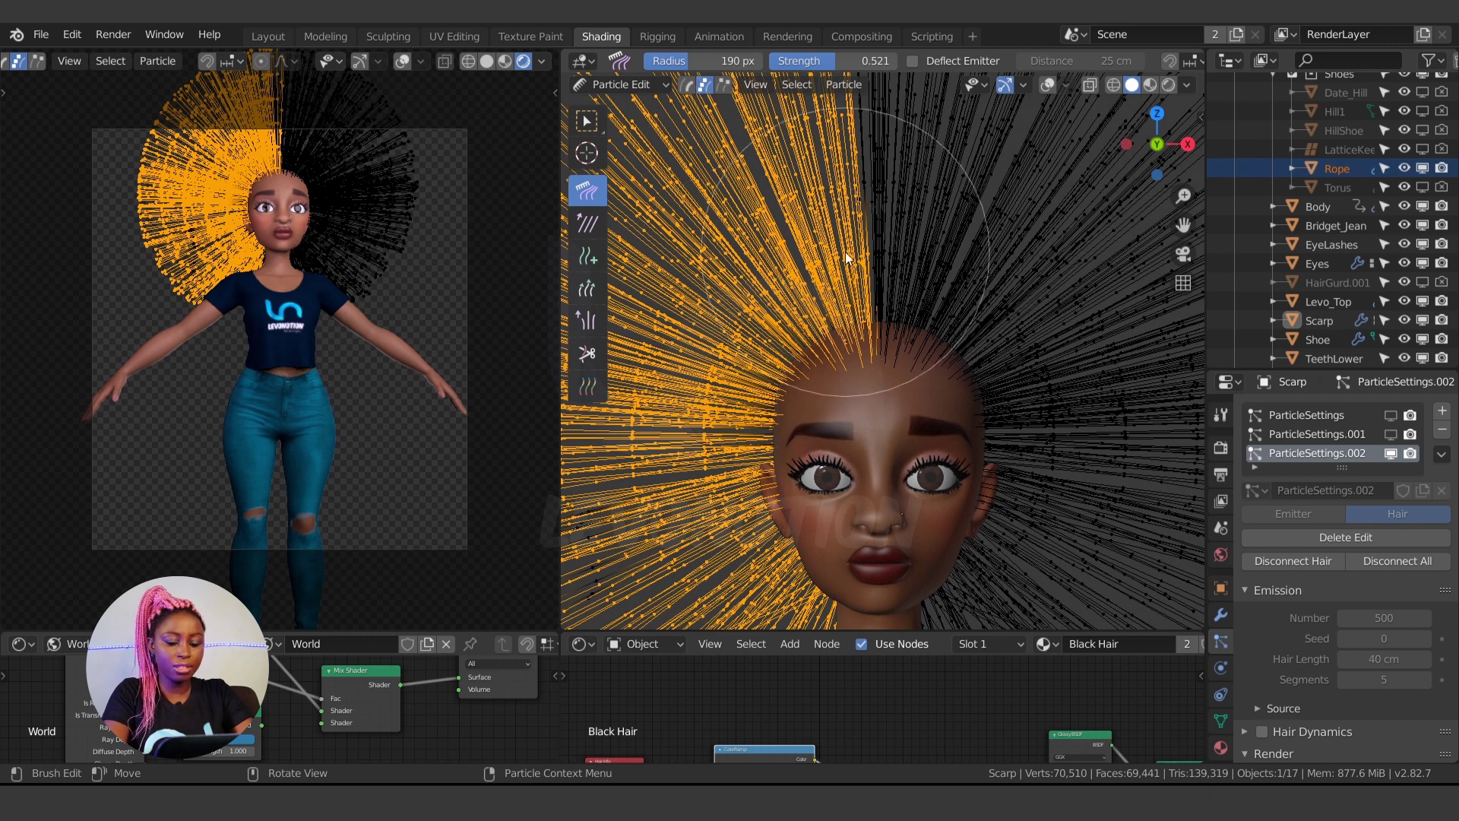
Turn off X Mirror and delete the selected particles on the character's right half of the head
key("n")
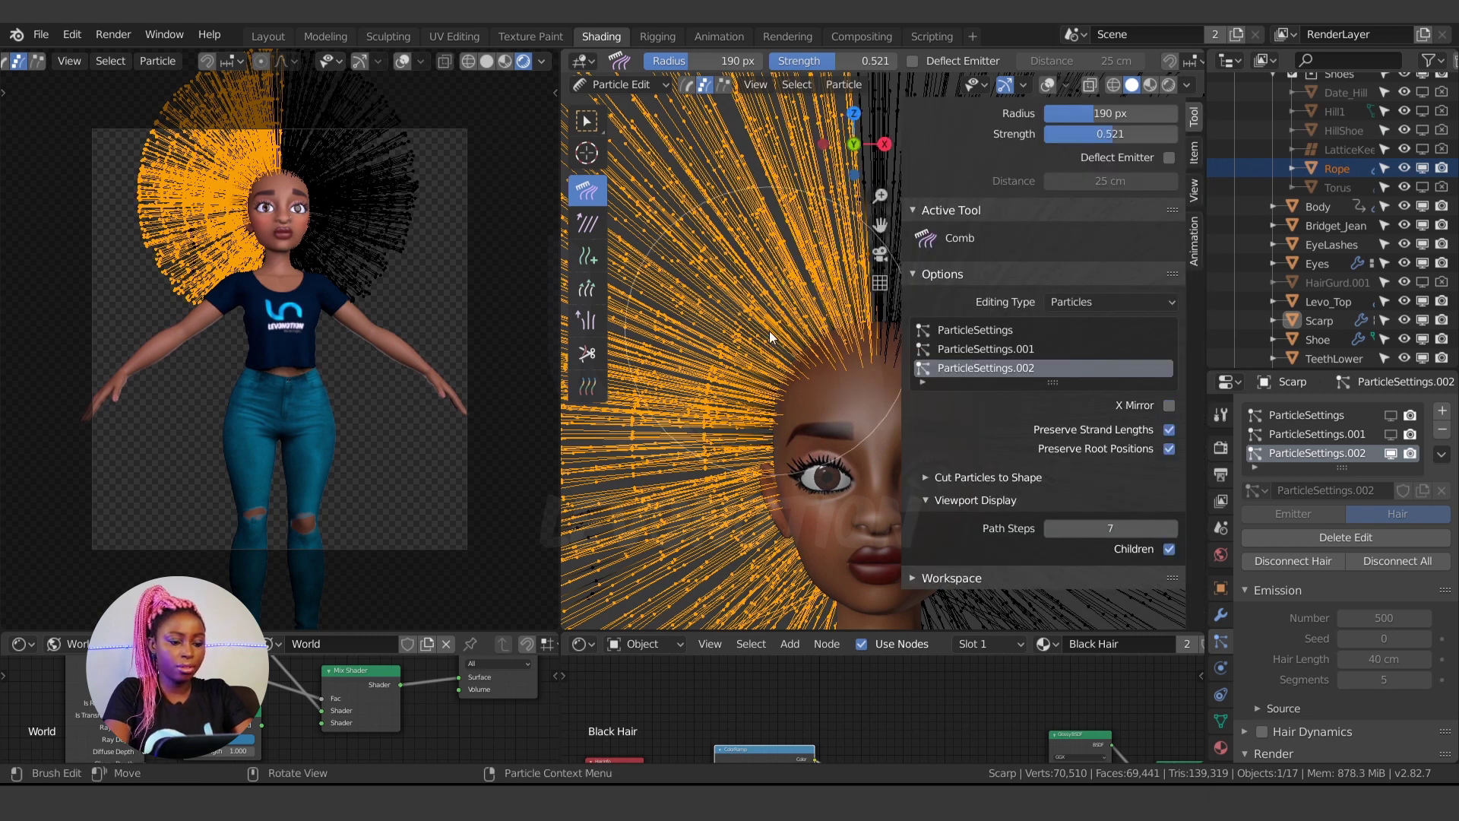
key("n")
key("x")
left_click(801, 327)
scroll(783, 388, "down", 3)
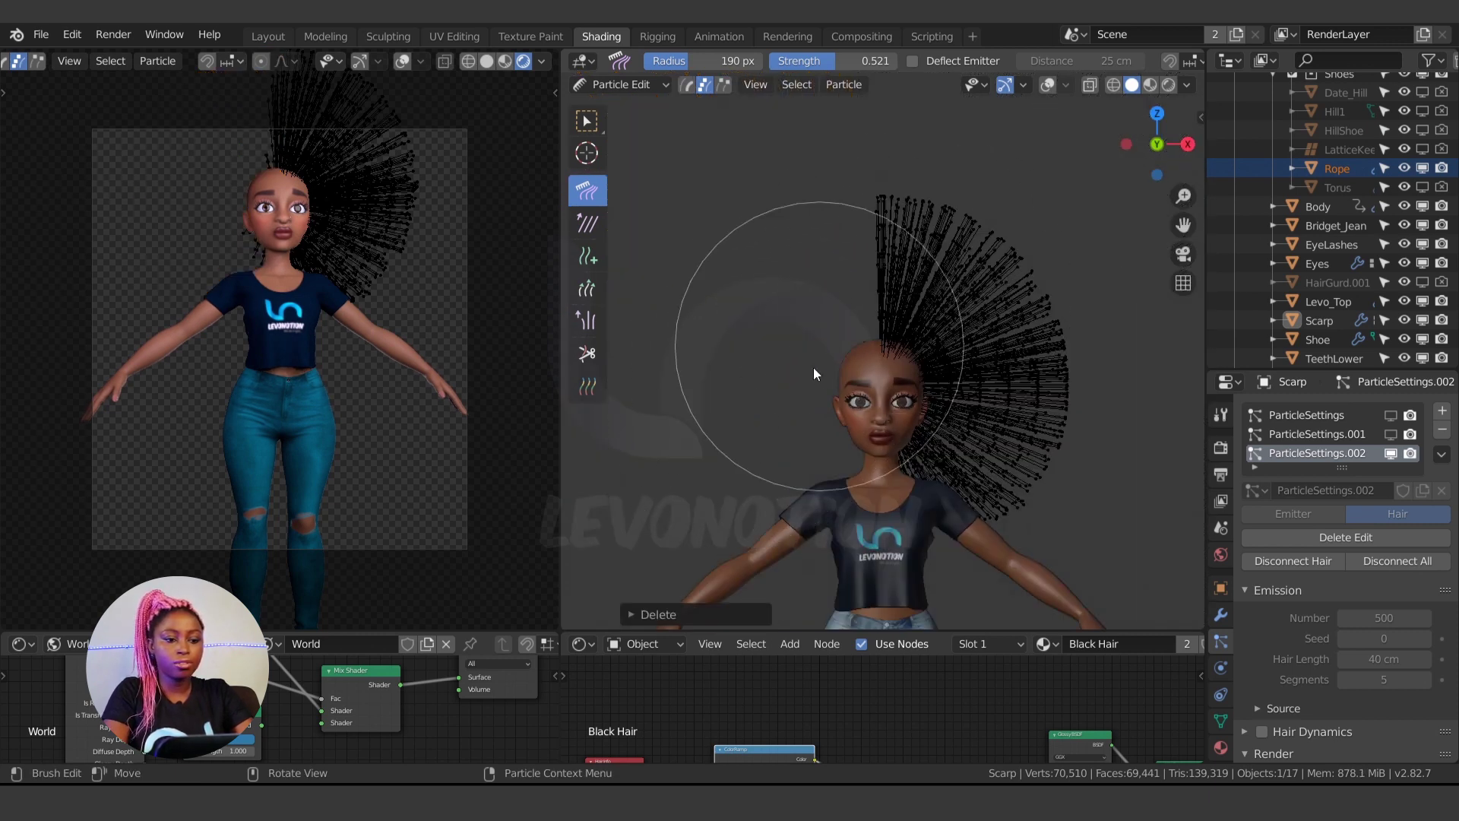
scroll(835, 353, "up", 4)
scroll(845, 351, "down", 5)
scroll(834, 364, "down", 3)
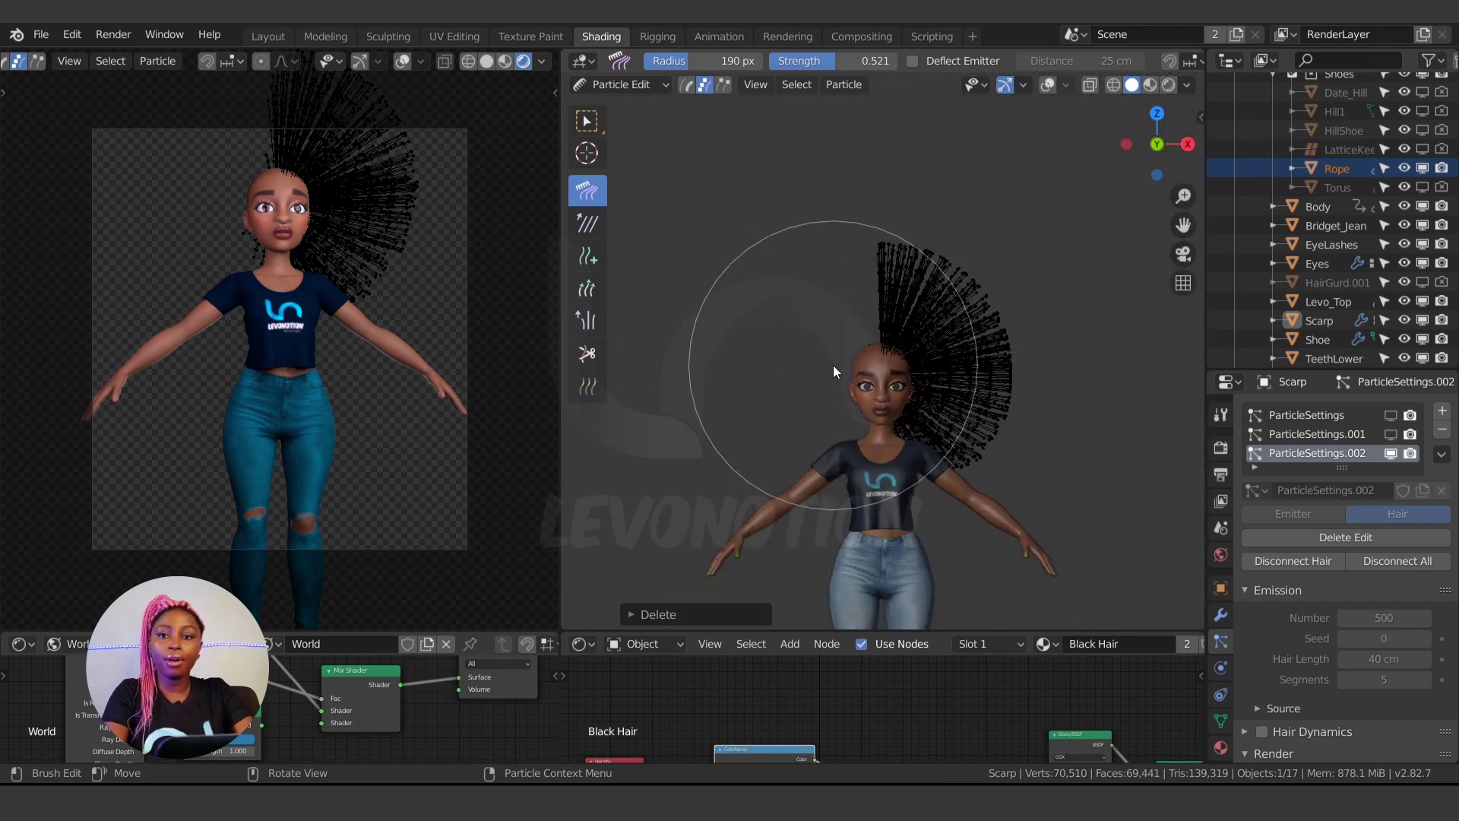
Set the comb brush radius to 126 px and comb the remaining upright hairs down over the character's left side
middle_click_drag(833, 366, 846, 415)
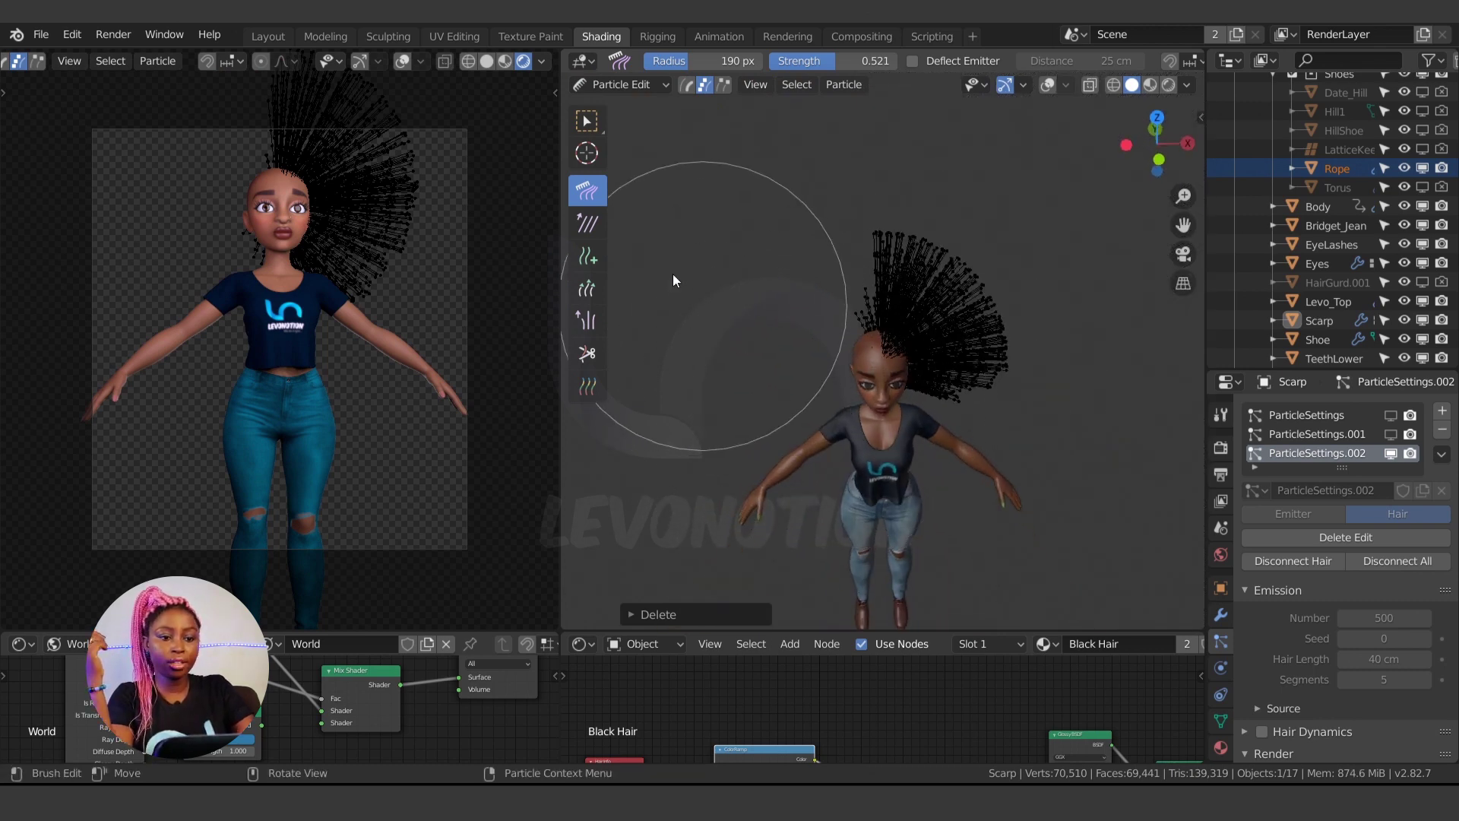
scroll(945, 367, "up", 3)
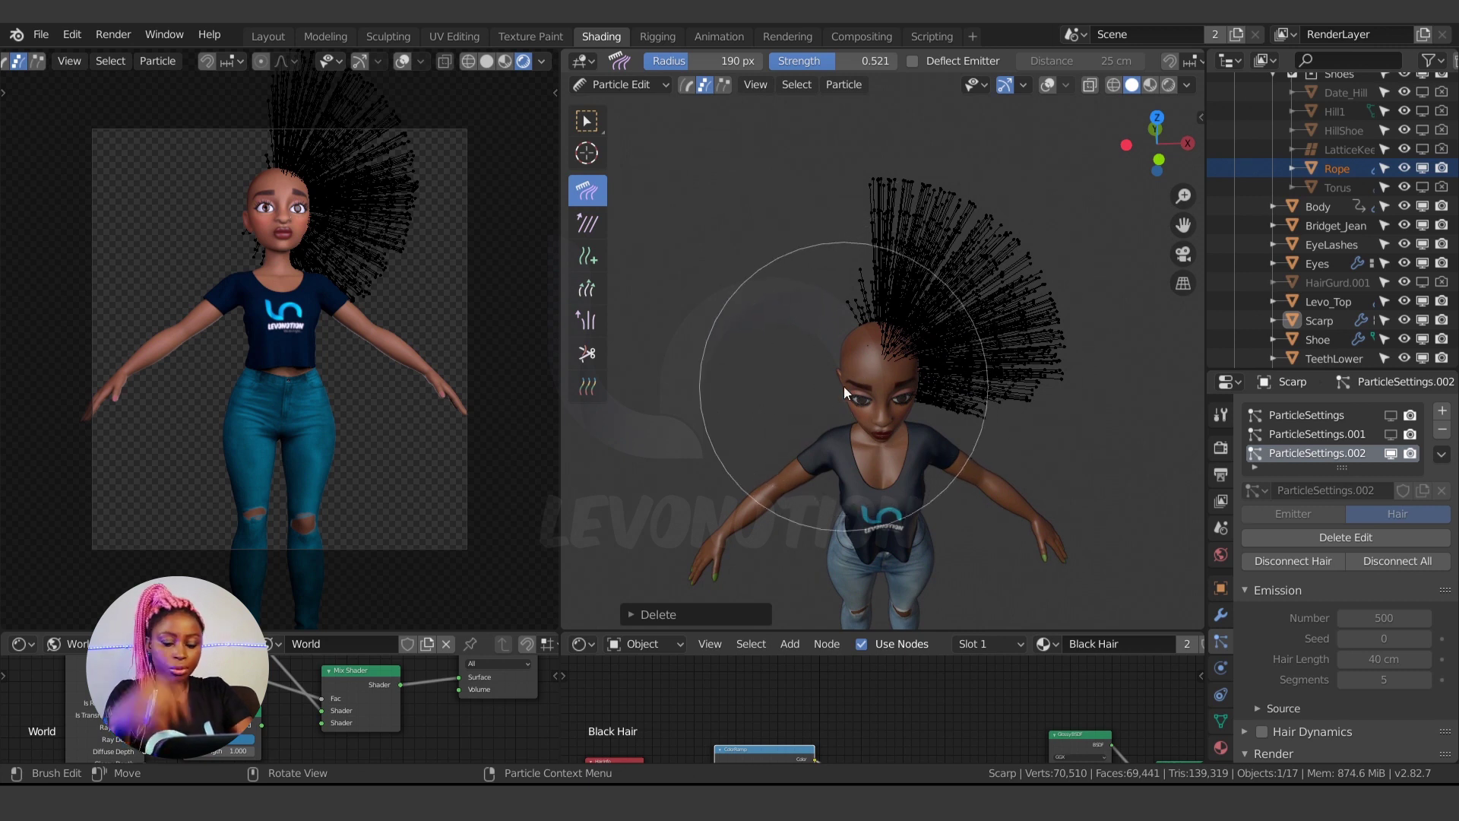
key("f")
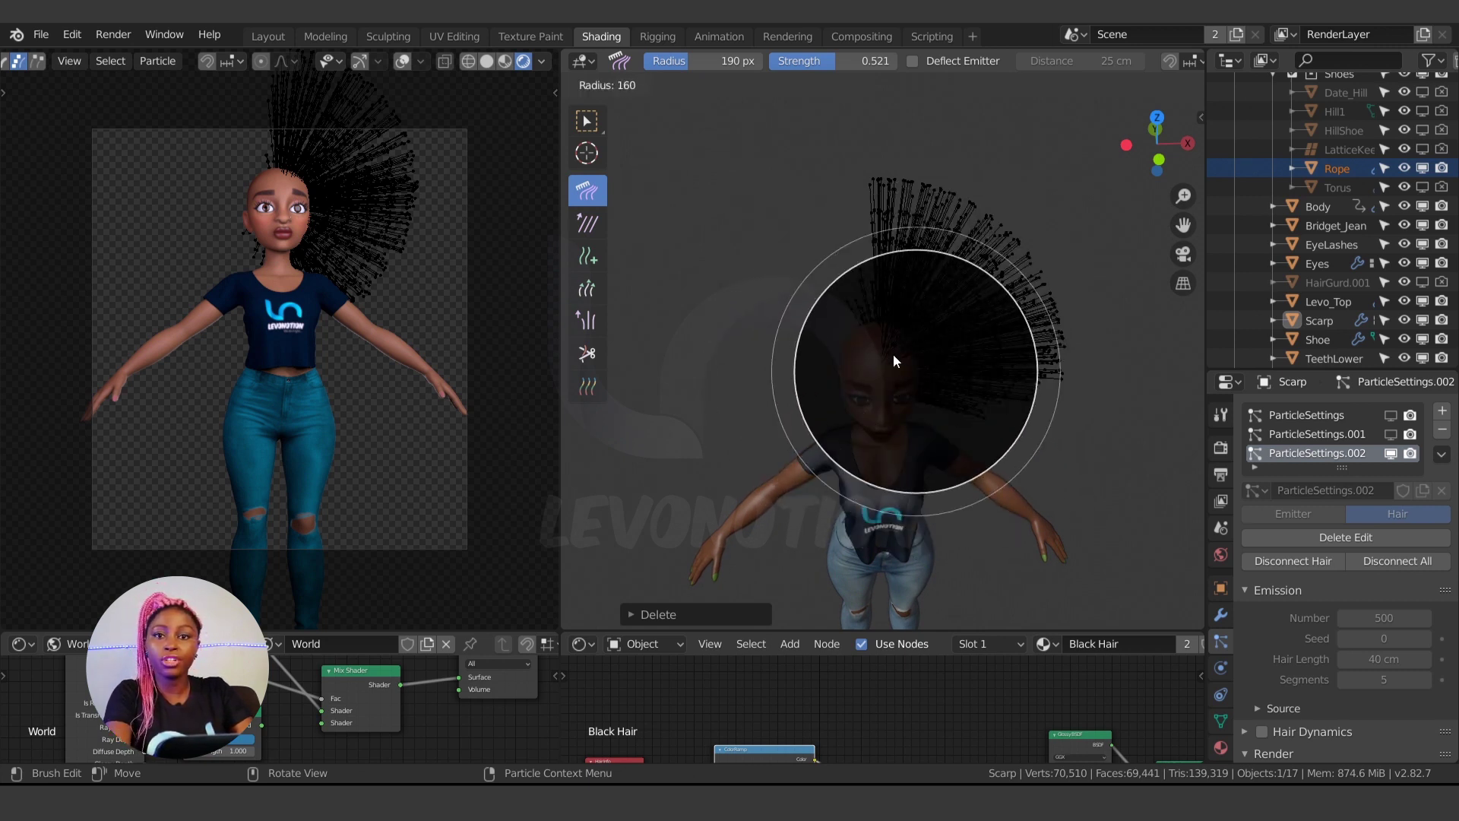
left_click(889, 360)
middle_click_drag(849, 382, 873, 317)
mouse_move(875, 318)
left_mouse_down()
mouse_move(816, 278)
mouse_move(1027, 311)
mouse_move(959, 285)
mouse_move(1075, 437)
mouse_move(991, 417)
mouse_move(991, 526)
mouse_move(985, 439)
left_mouse_up()
middle_click_drag(986, 439, 817, 388)
scroll(791, 366, "down", 3)
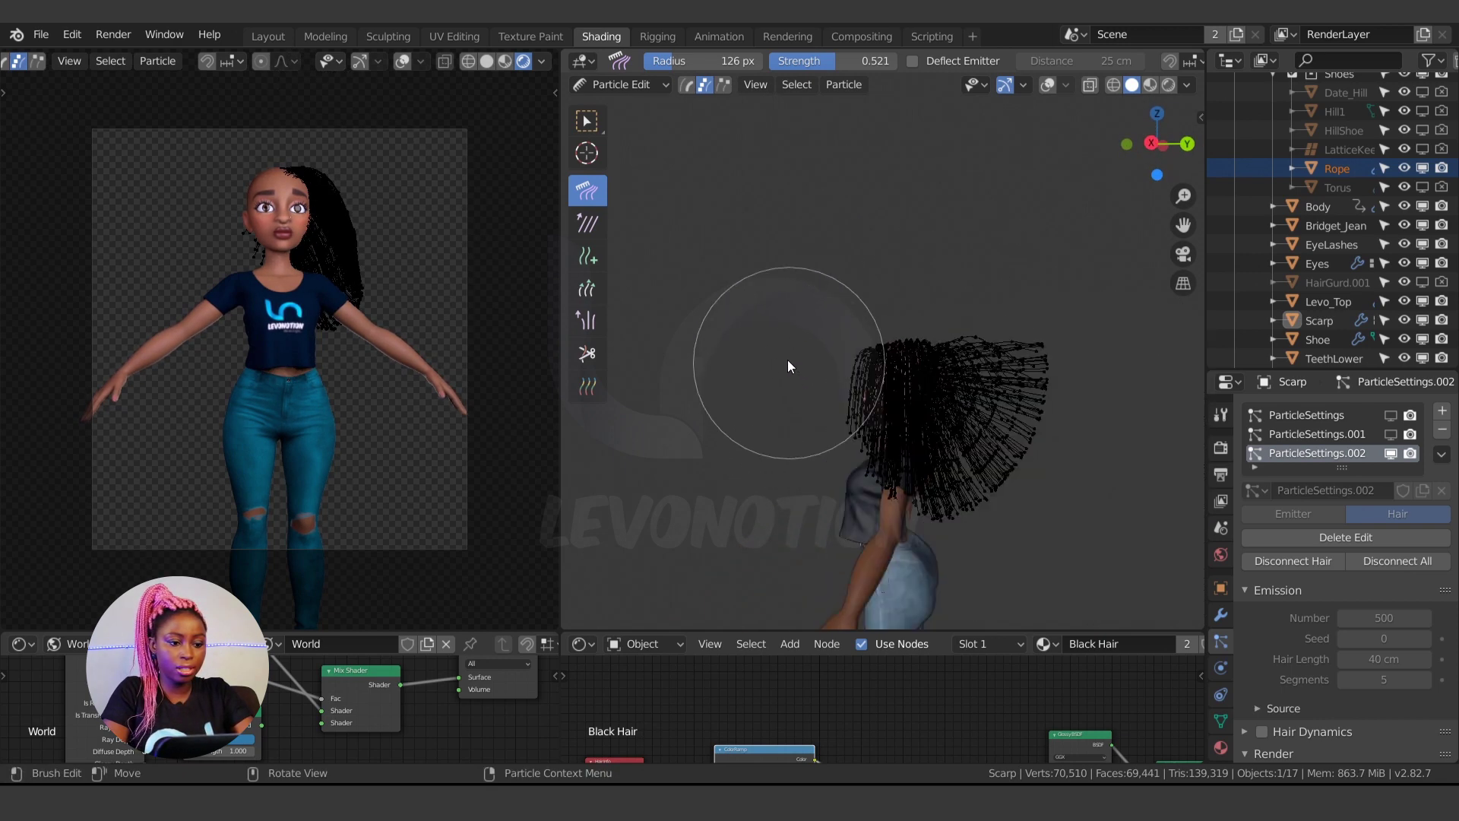
Comb the hairs sticking out behind the head down toward the character's back
left_click_drag(1027, 283, 1080, 606)
mouse_move(1005, 400)
left_mouse_down()
mouse_move(1010, 604)
mouse_move(915, 477)
mouse_move(975, 484)
left_mouse_up()
middle_click_drag(975, 483, 906, 413, "shift")
Set the comb brush radius to 118 px and smooth the hairs down along the back of the head and shoulder
scroll(905, 405, "up", 3)
key("f")
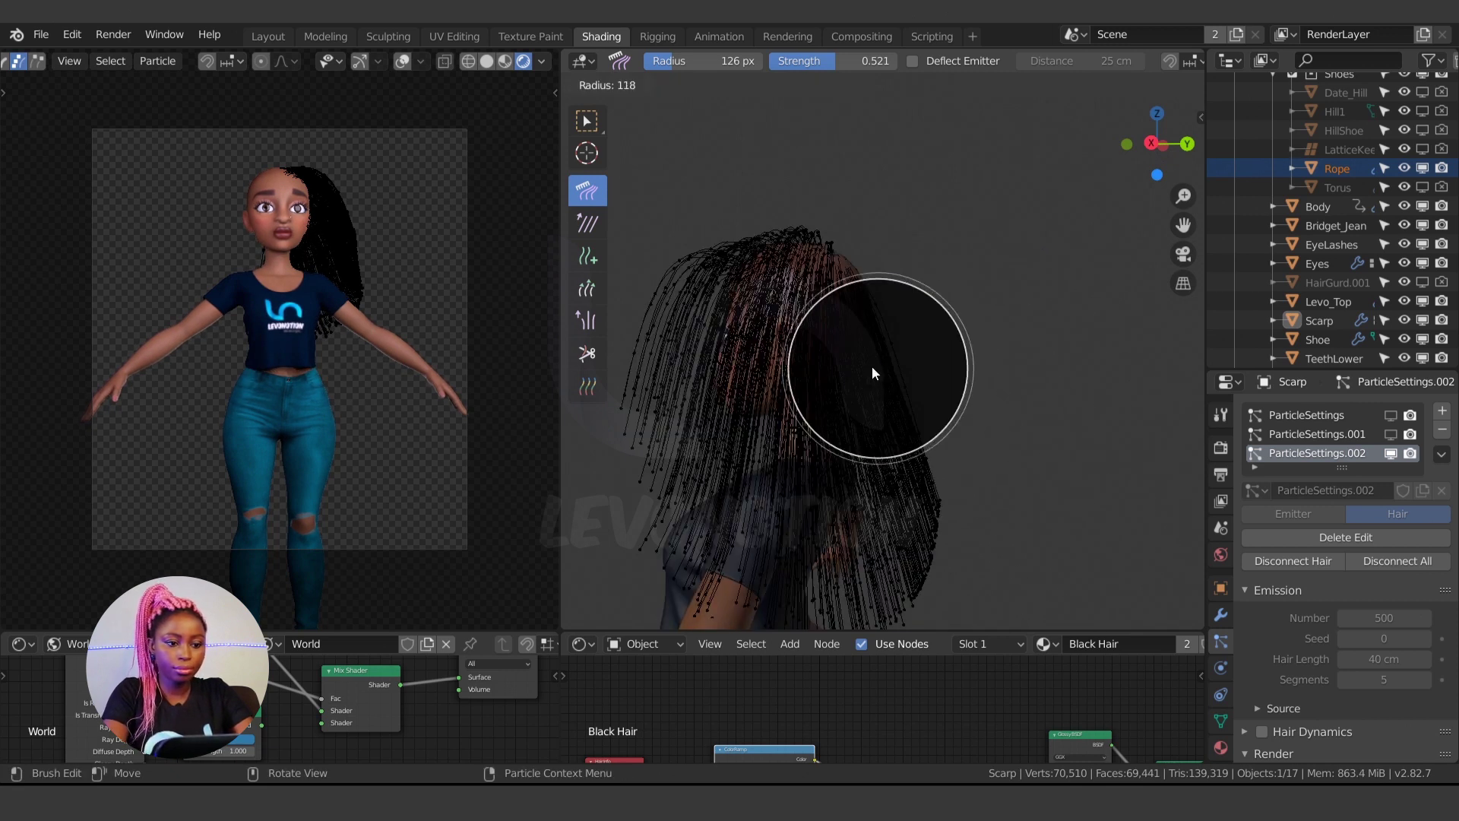
left_click(872, 366)
mouse_move(856, 291)
left_mouse_down()
mouse_move(865, 277)
mouse_move(873, 373)
mouse_move(894, 374)
mouse_move(934, 569)
left_mouse_up()
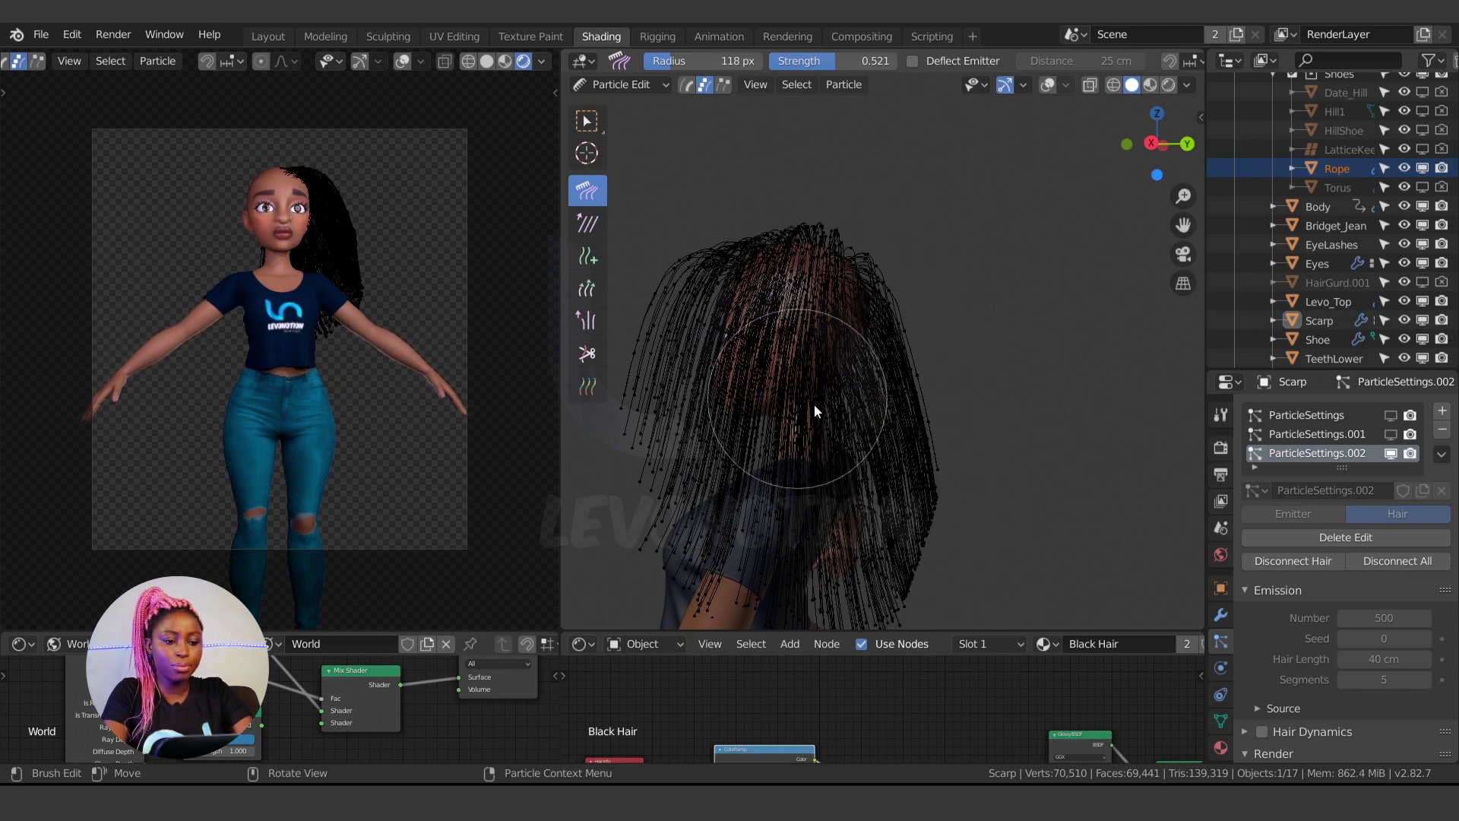
middle_click_drag(813, 406, 974, 503)
mouse_move(1035, 542)
left_mouse_down()
mouse_move(1031, 617)
mouse_move(969, 683)
left_mouse_up()
middle_click_drag(1011, 517, 940, 393, "shift")
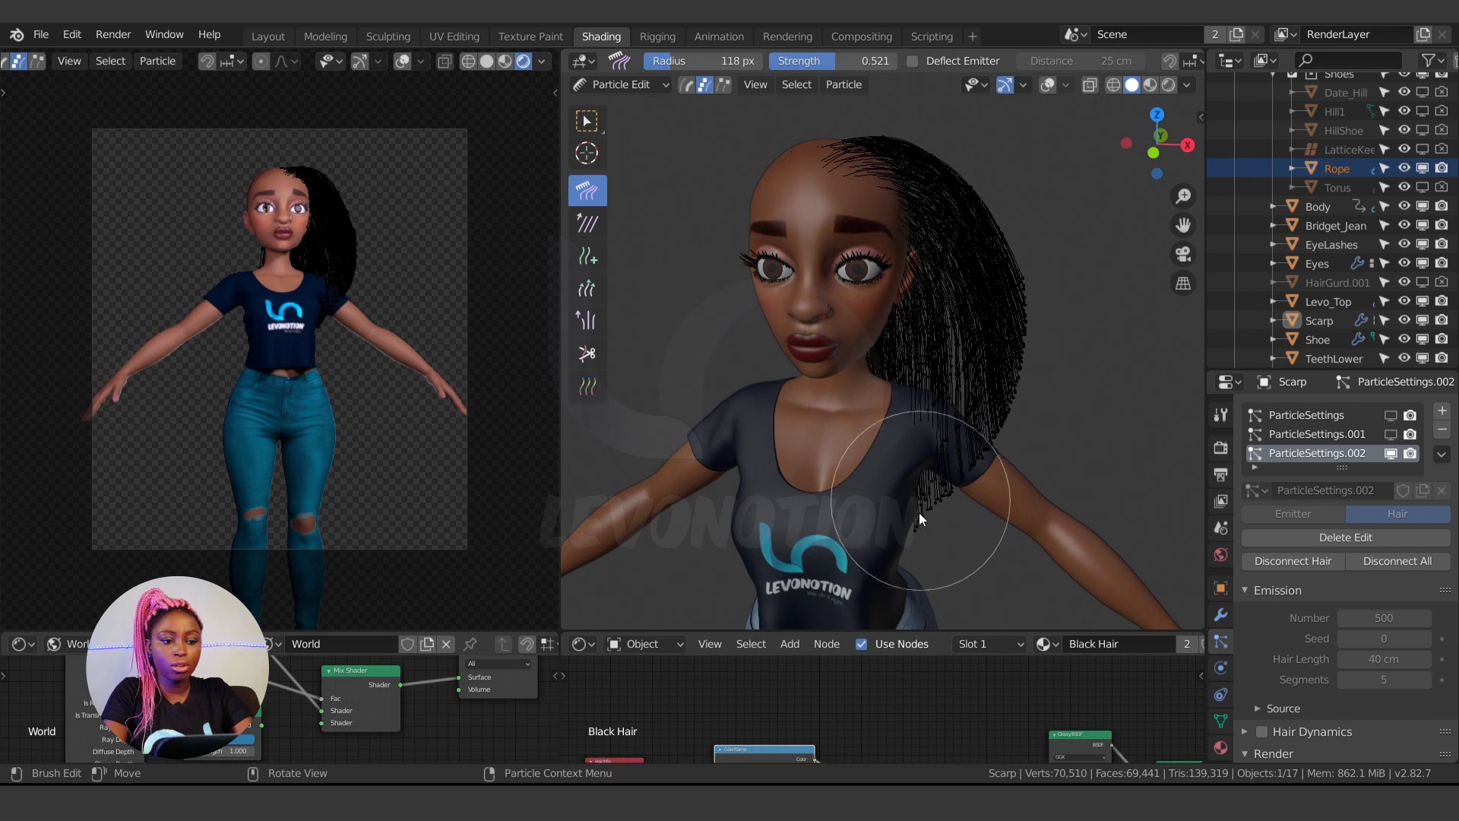
Comb the outer hairs at the crown and side slightly outward for a fuller shape, and check the strands from the side
mouse_move(920, 489)
middle_mouse_down()
mouse_move(944, 471)
mouse_move(889, 477)
mouse_move(995, 282)
middle_mouse_up()
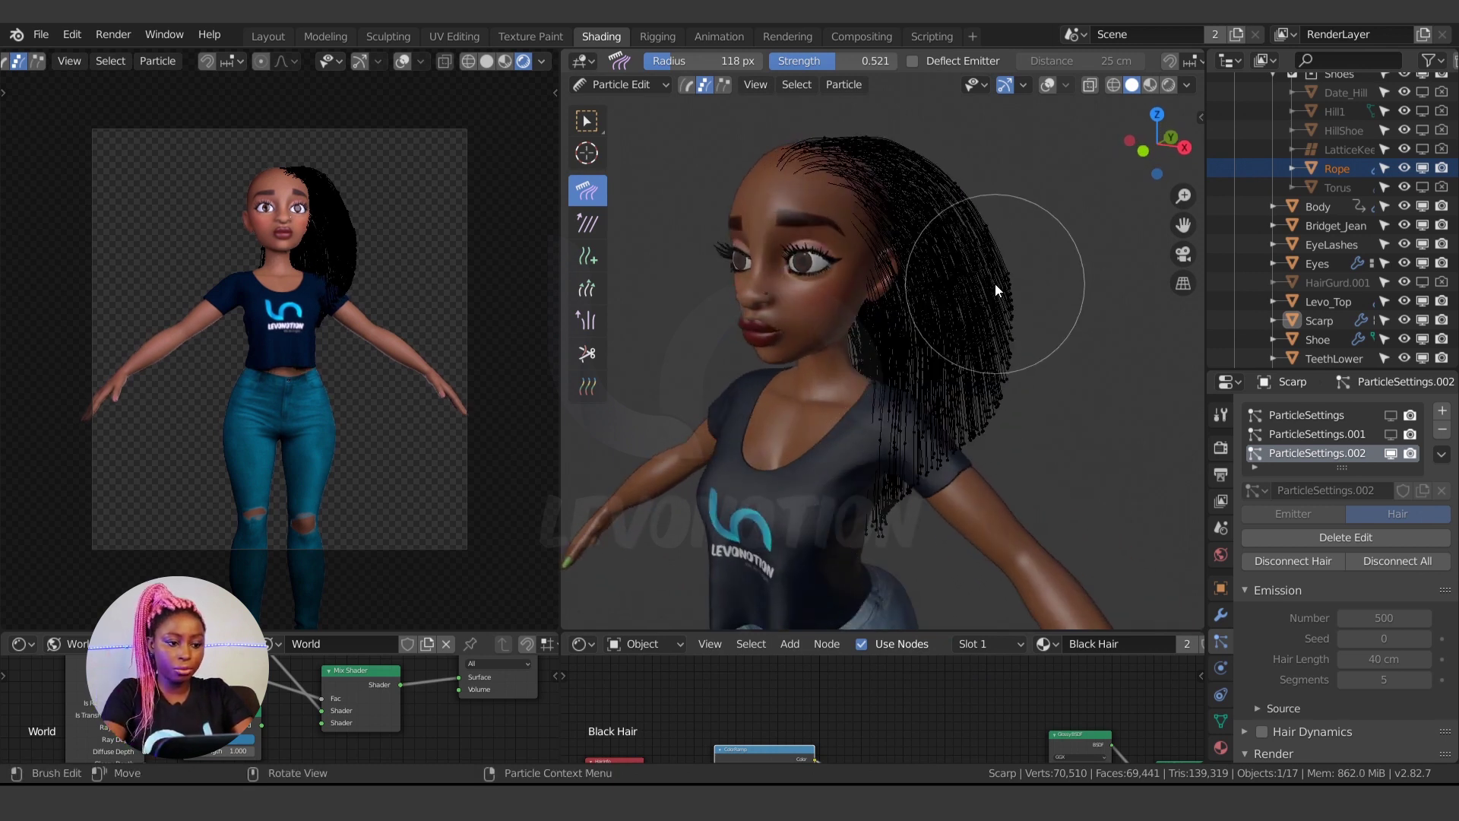
left_click_drag(956, 207, 975, 203)
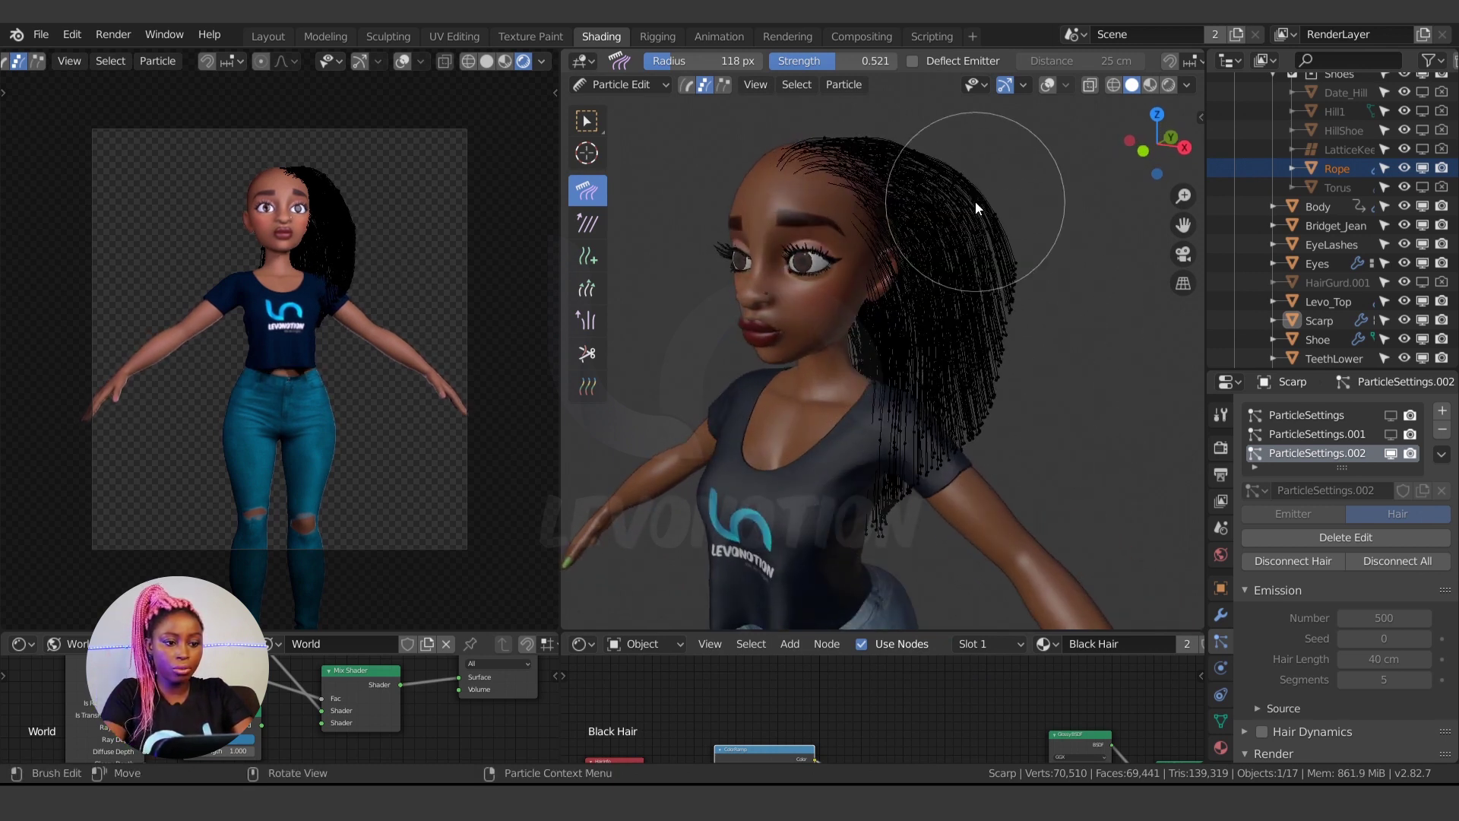
left_click_drag(998, 309, 1017, 303)
mouse_move(832, 353)
middle_mouse_down()
mouse_move(714, 435)
mouse_move(694, 364)
middle_mouse_up()
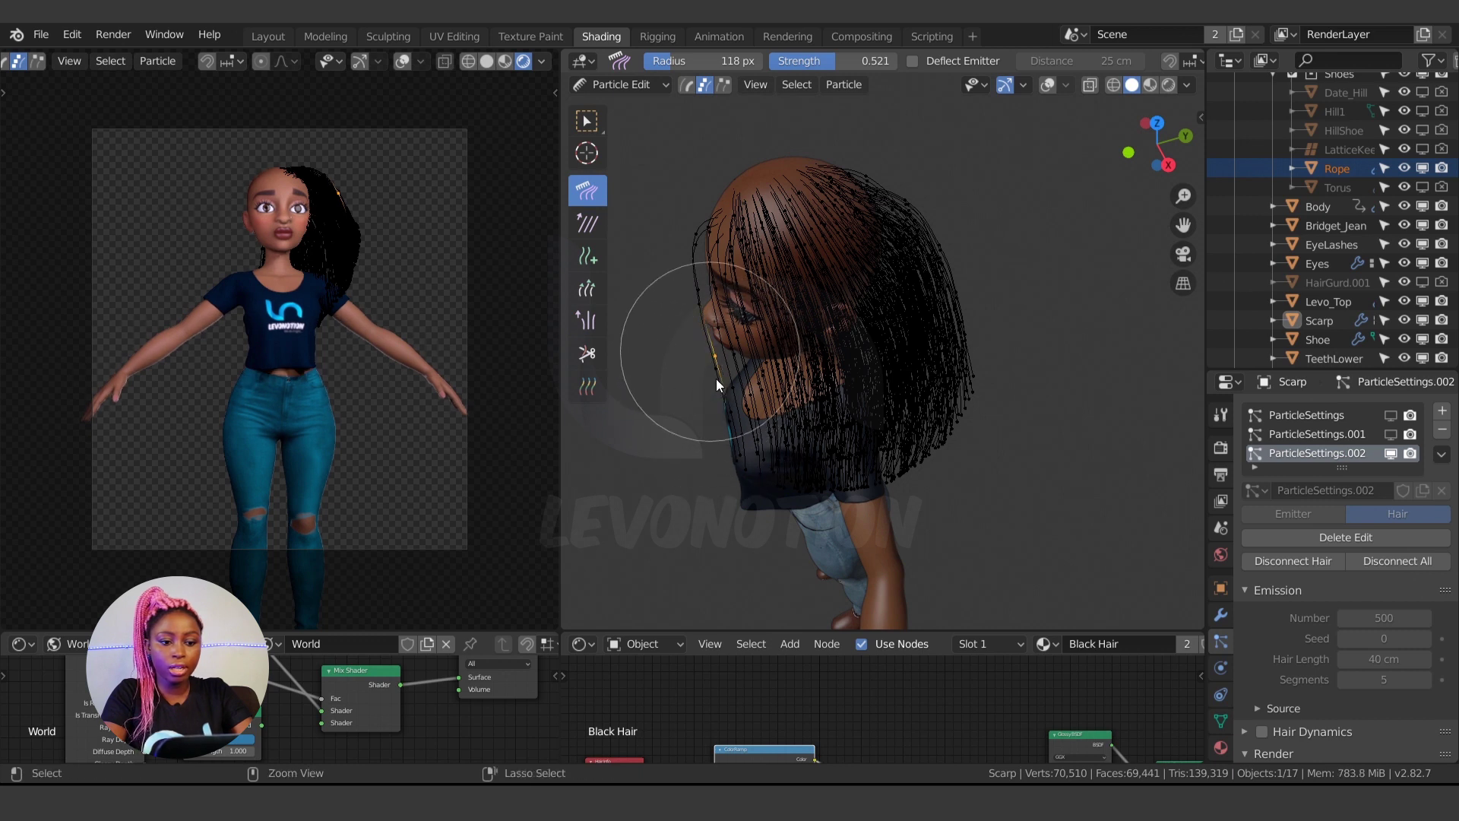
Select several front strands beside the face along their full length and comb only those down toward the shoulder
left_click(722, 375, "ctrl")
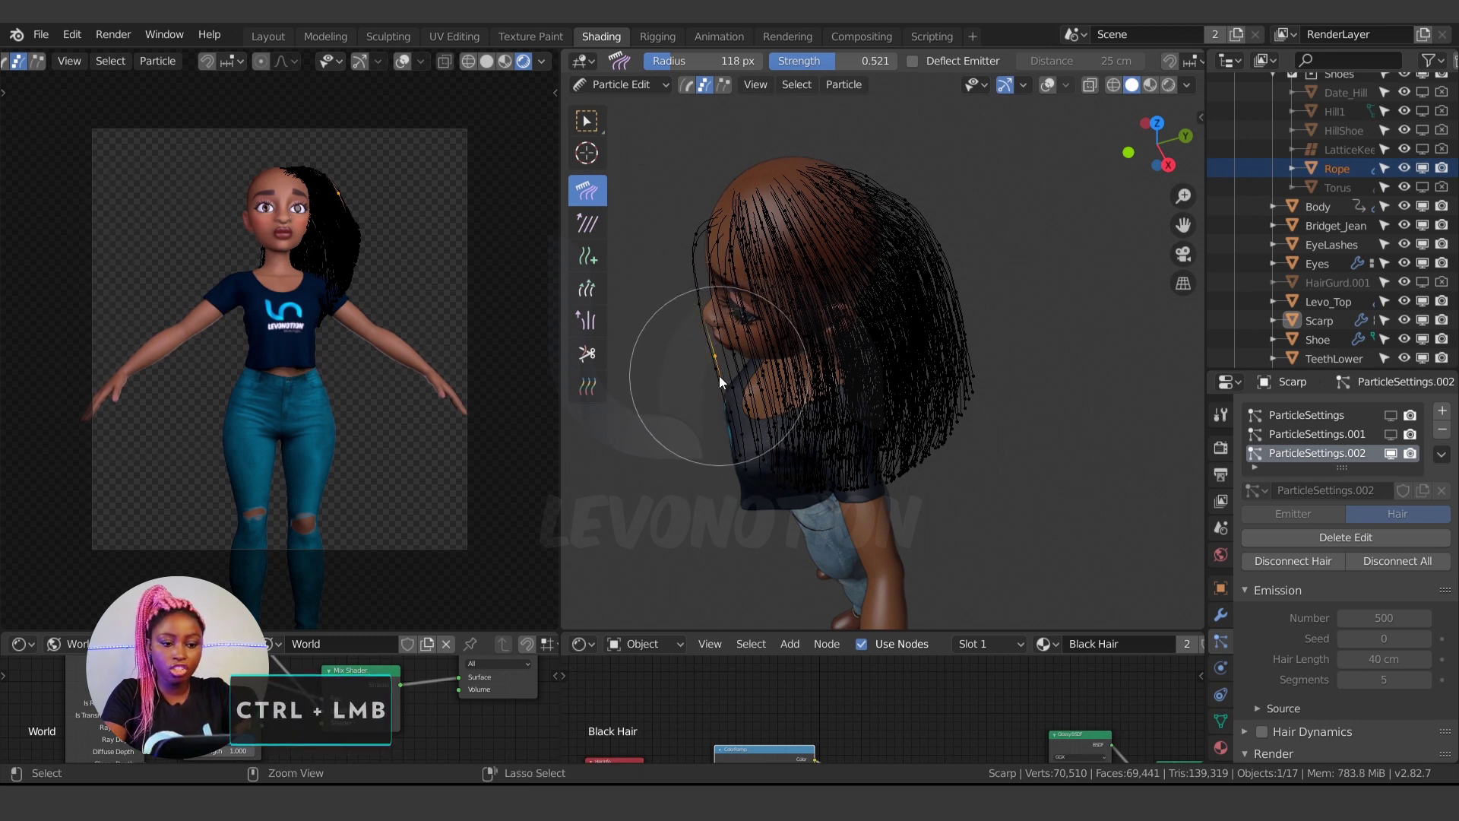
left_click(724, 383, "ctrl")
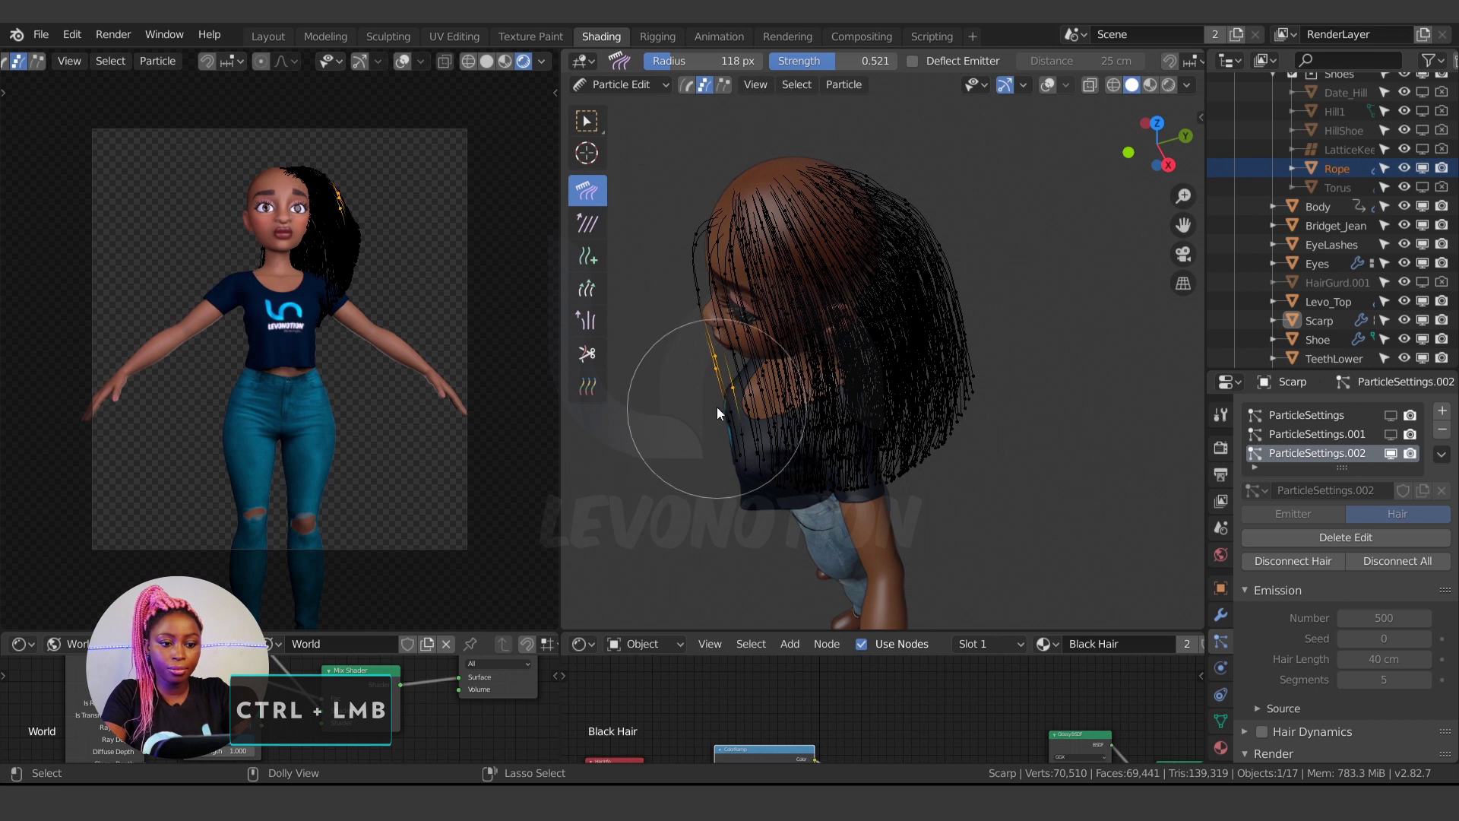
left_click(735, 358, "ctrl")
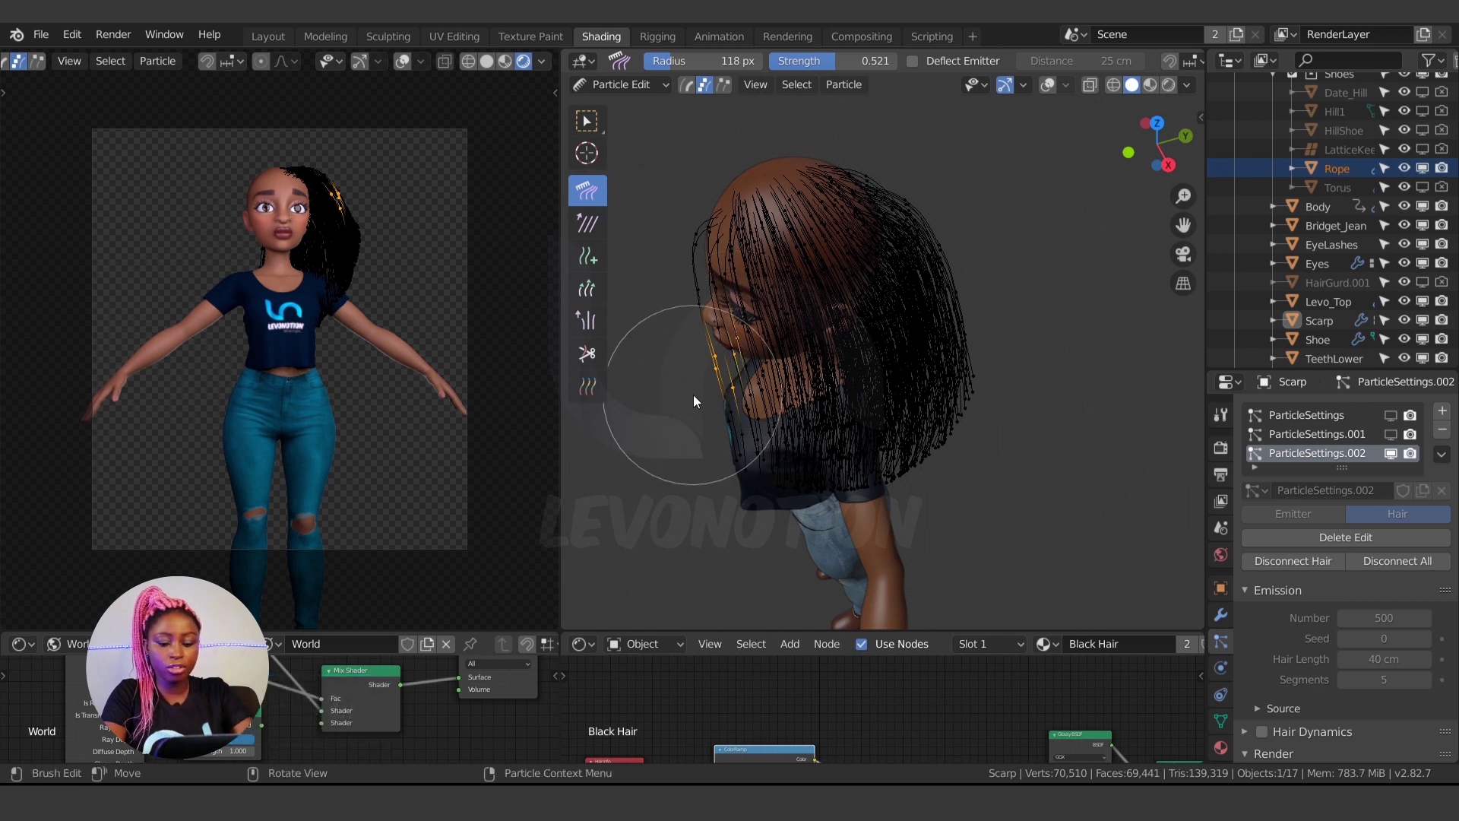
key("ctrl+KP_Add")
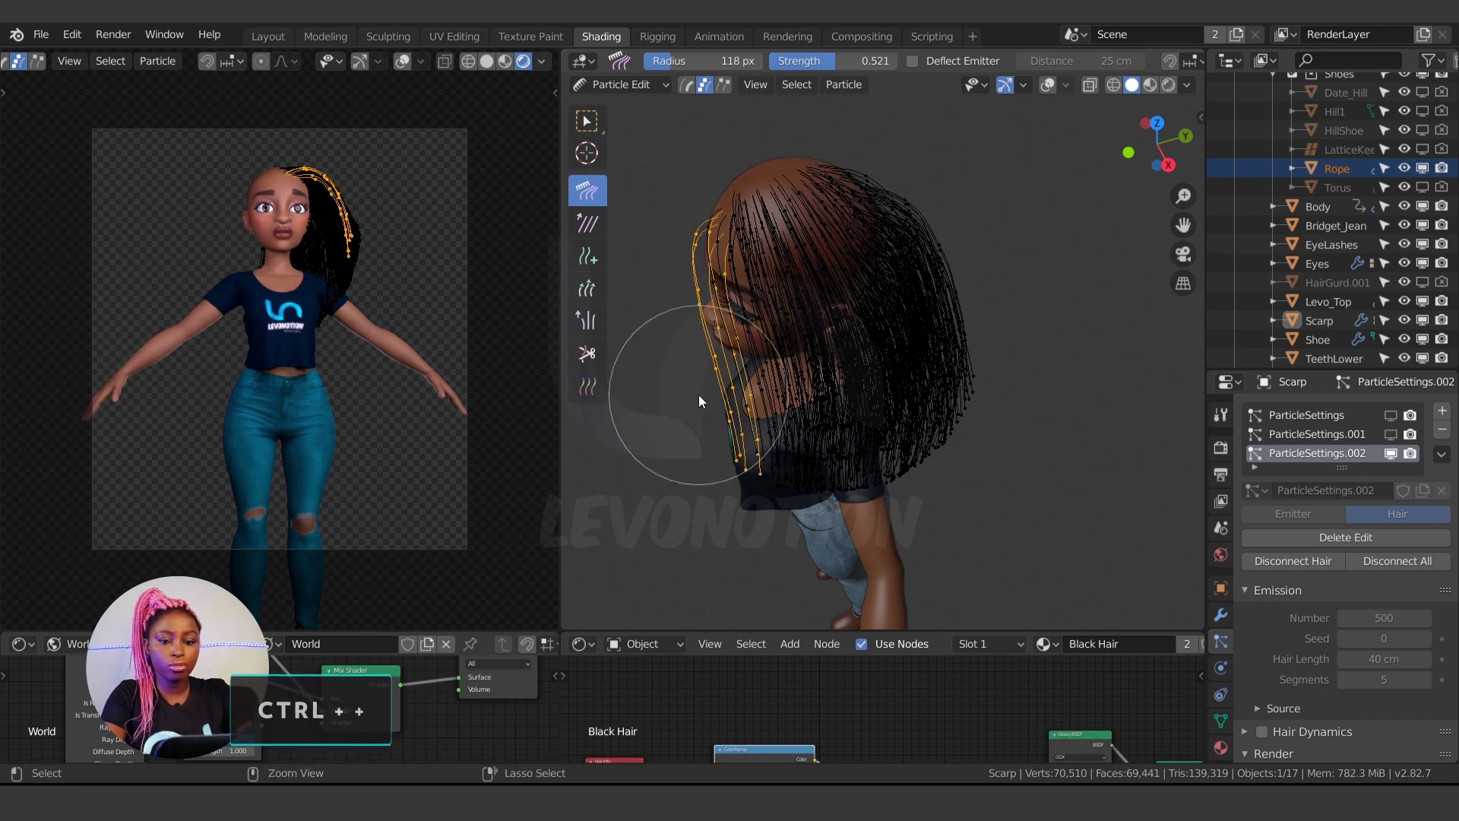
mouse_move(701, 398)
middle_mouse_down()
mouse_move(799, 410)
mouse_move(867, 376)
mouse_move(886, 284)
middle_mouse_up()
left_click_drag(931, 233, 964, 468)
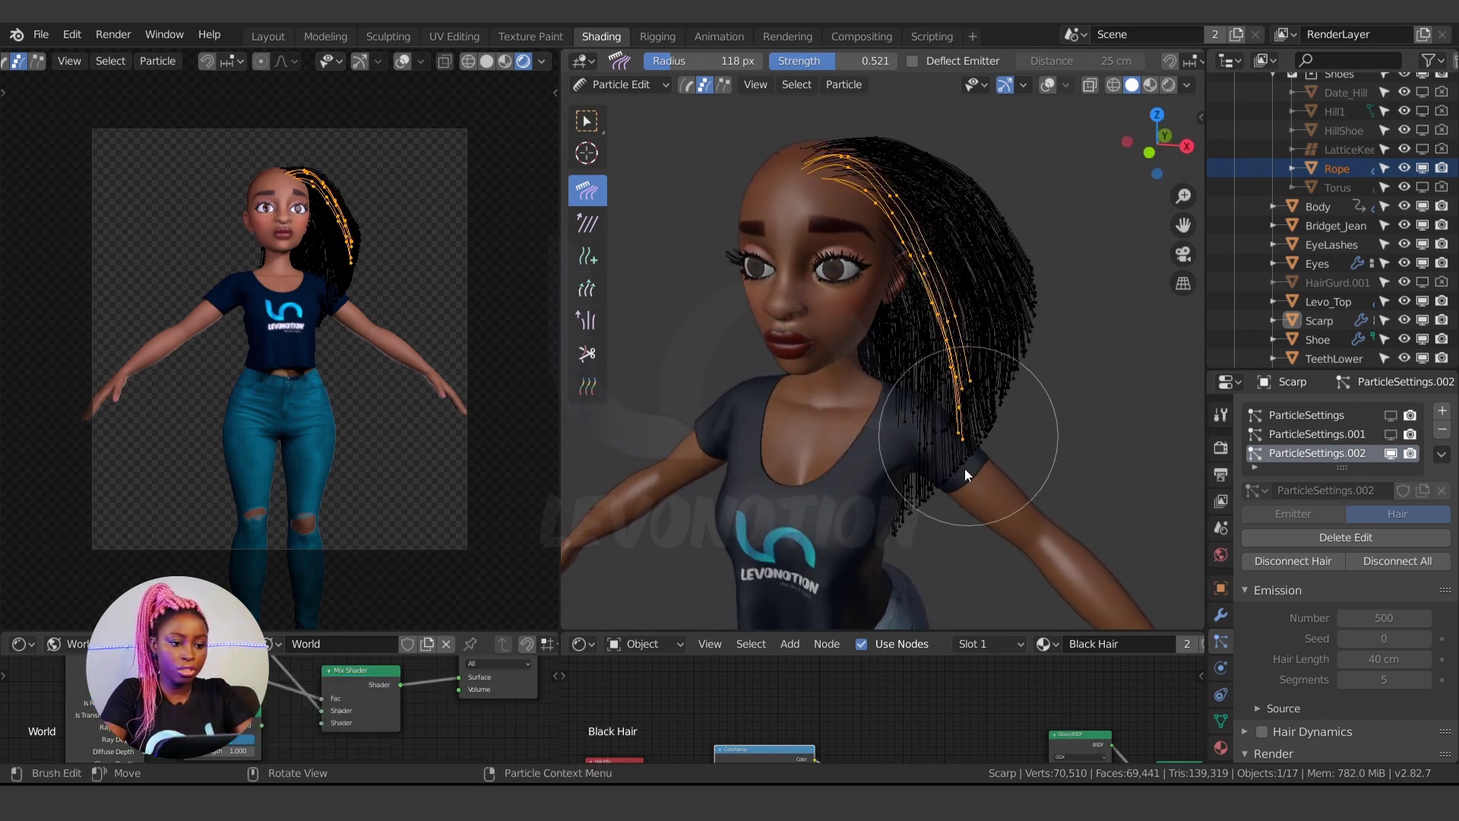
left_click_drag(935, 327, 896, 539)
Comb the selected front strands inward so they hang close to the side of the face
mouse_move(897, 288)
middle_mouse_down()
mouse_move(803, 330)
mouse_move(715, 249)
middle_mouse_up()
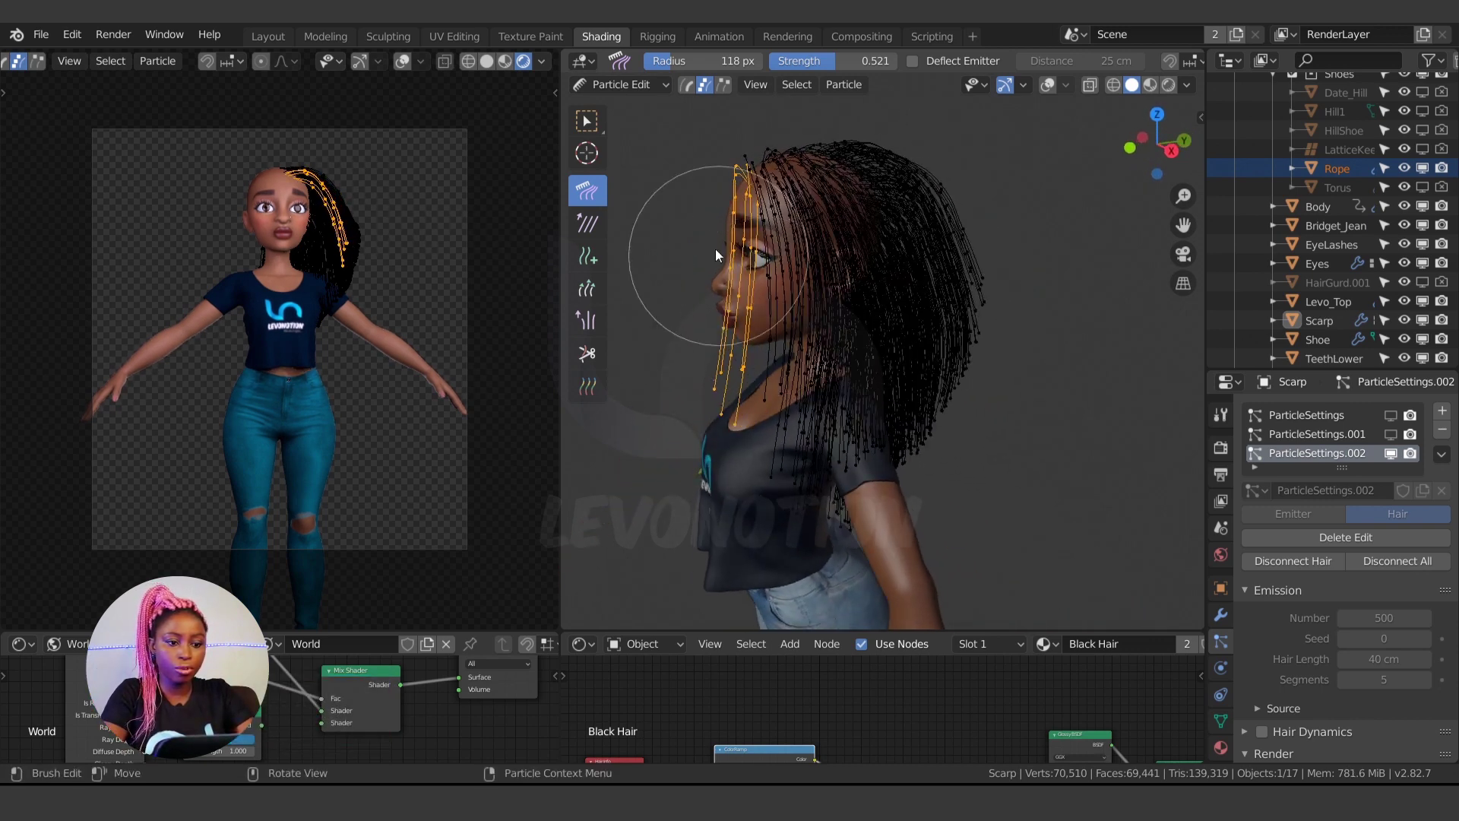
middle_click_drag(635, 379, 830, 411)
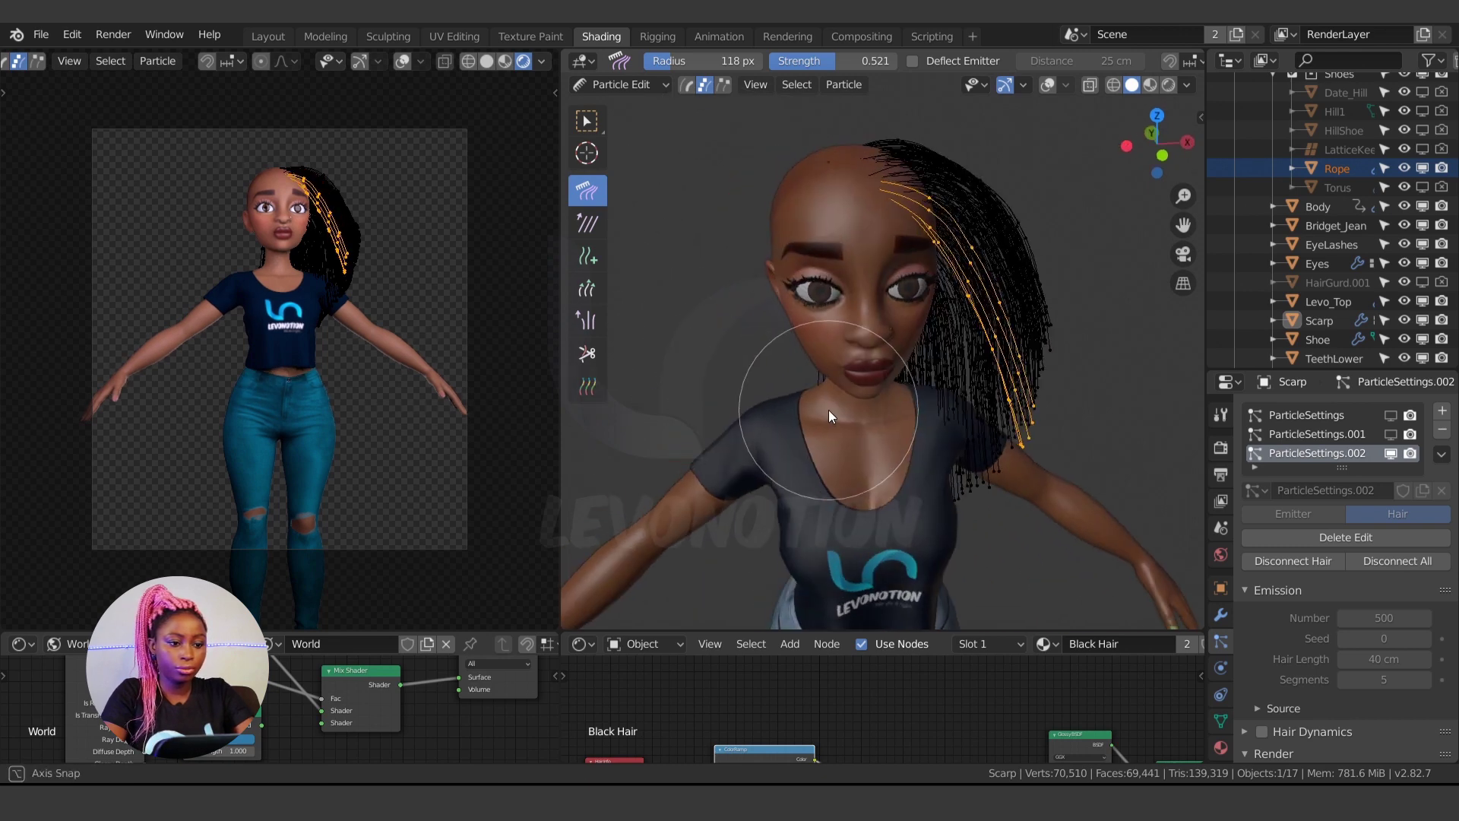
left_click_drag(1050, 350, 971, 544)
mouse_move(986, 306)
left_mouse_down()
mouse_move(961, 474)
mouse_move(968, 428)
mouse_move(964, 461)
mouse_move(936, 387)
left_mouse_up()
mouse_move(936, 388)
middle_mouse_down()
mouse_move(978, 373)
mouse_move(953, 373)
middle_mouse_up()
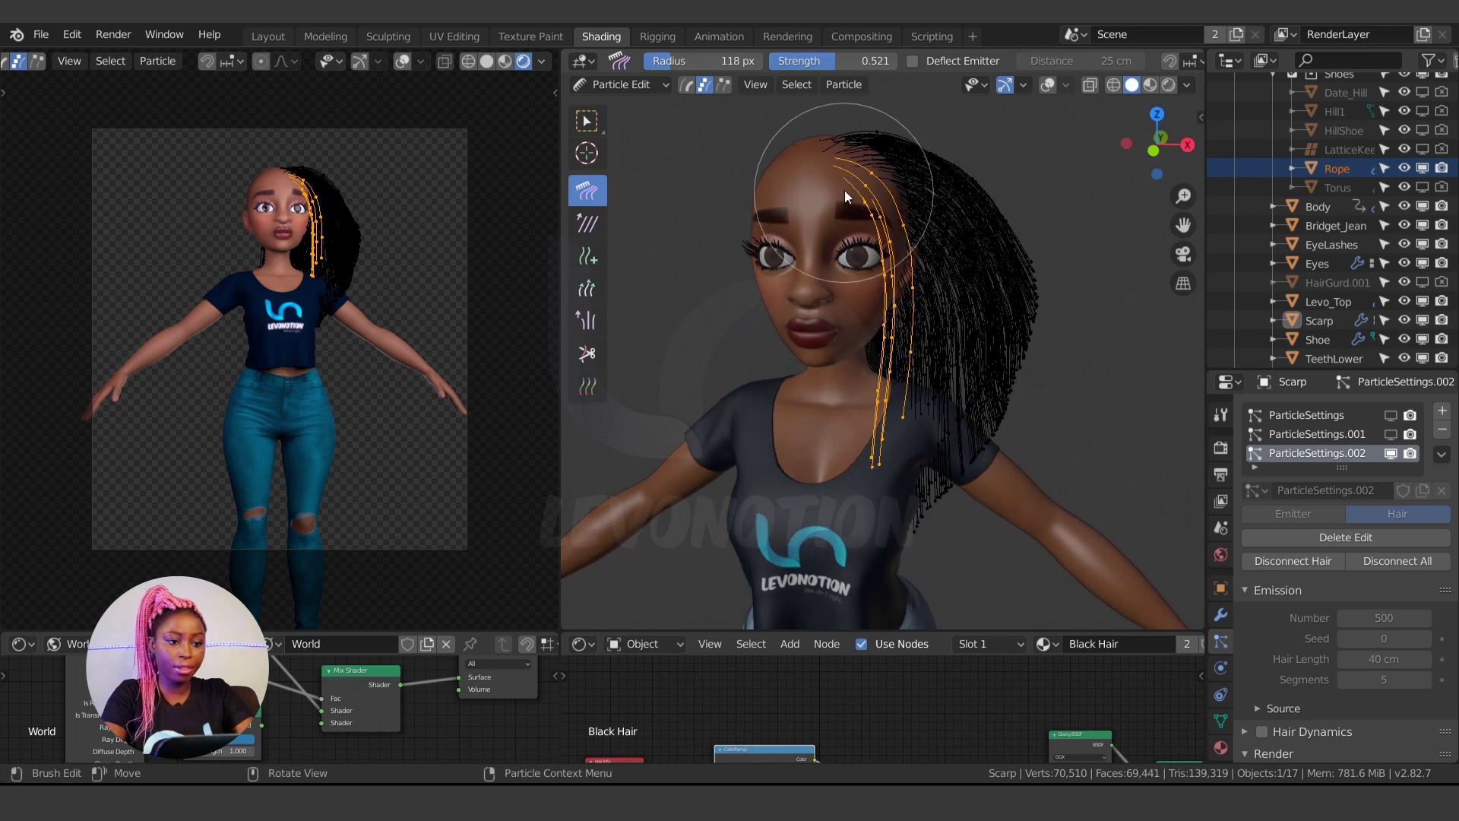
Comb the selected front strands back from the face and smooth them downward in the side view
left_click_drag(845, 190, 859, 168)
mouse_move(857, 429)
left_mouse_down()
mouse_move(887, 432)
mouse_move(910, 332)
mouse_move(898, 228)
mouse_move(879, 455)
mouse_move(895, 444)
left_mouse_up()
middle_click_drag(895, 443, 851, 402)
mouse_move(750, 348)
left_mouse_down()
mouse_move(722, 455)
mouse_move(778, 476)
left_mouse_up()
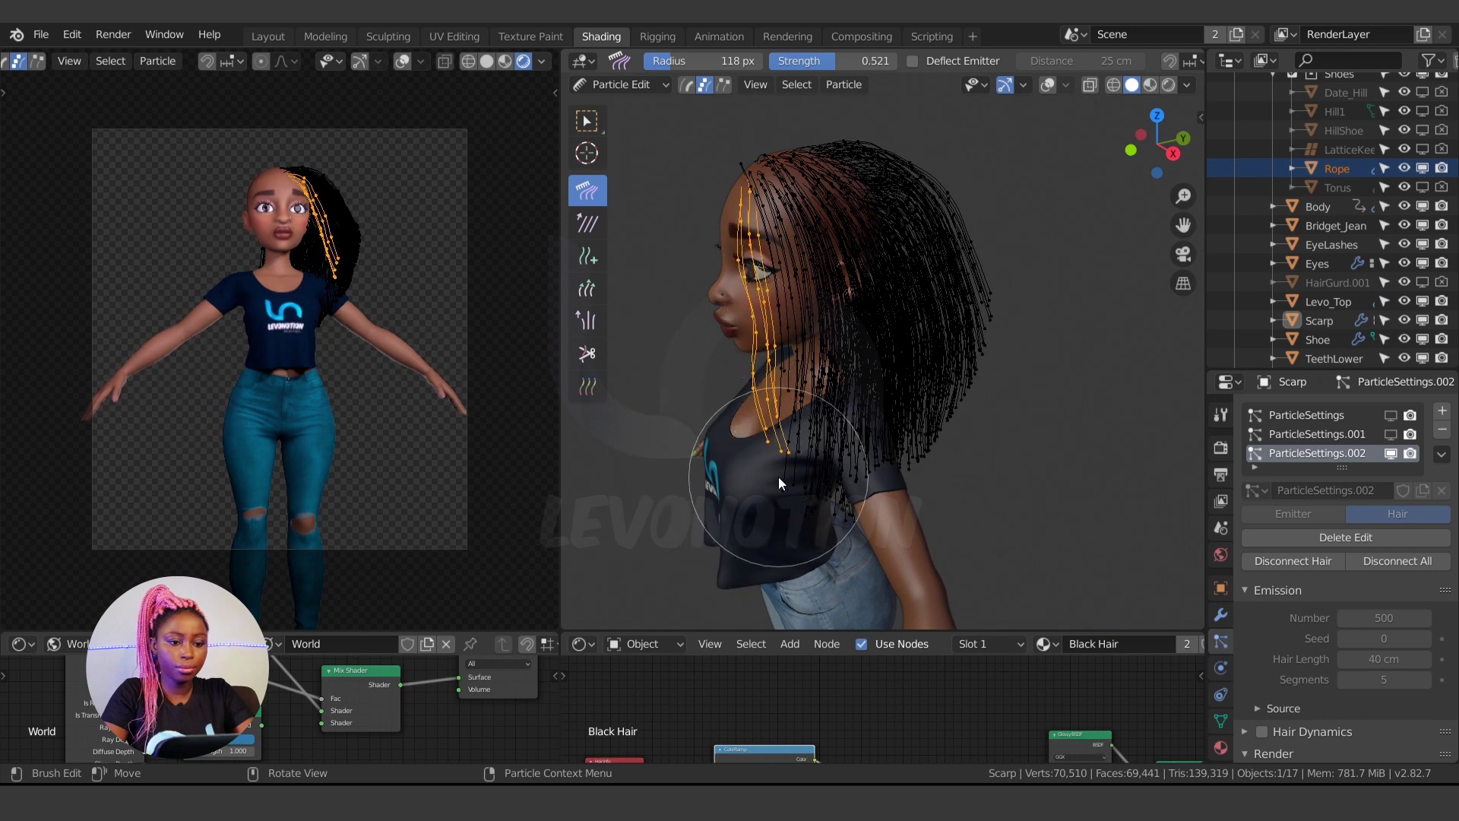
left_click_drag(757, 262, 762, 447)
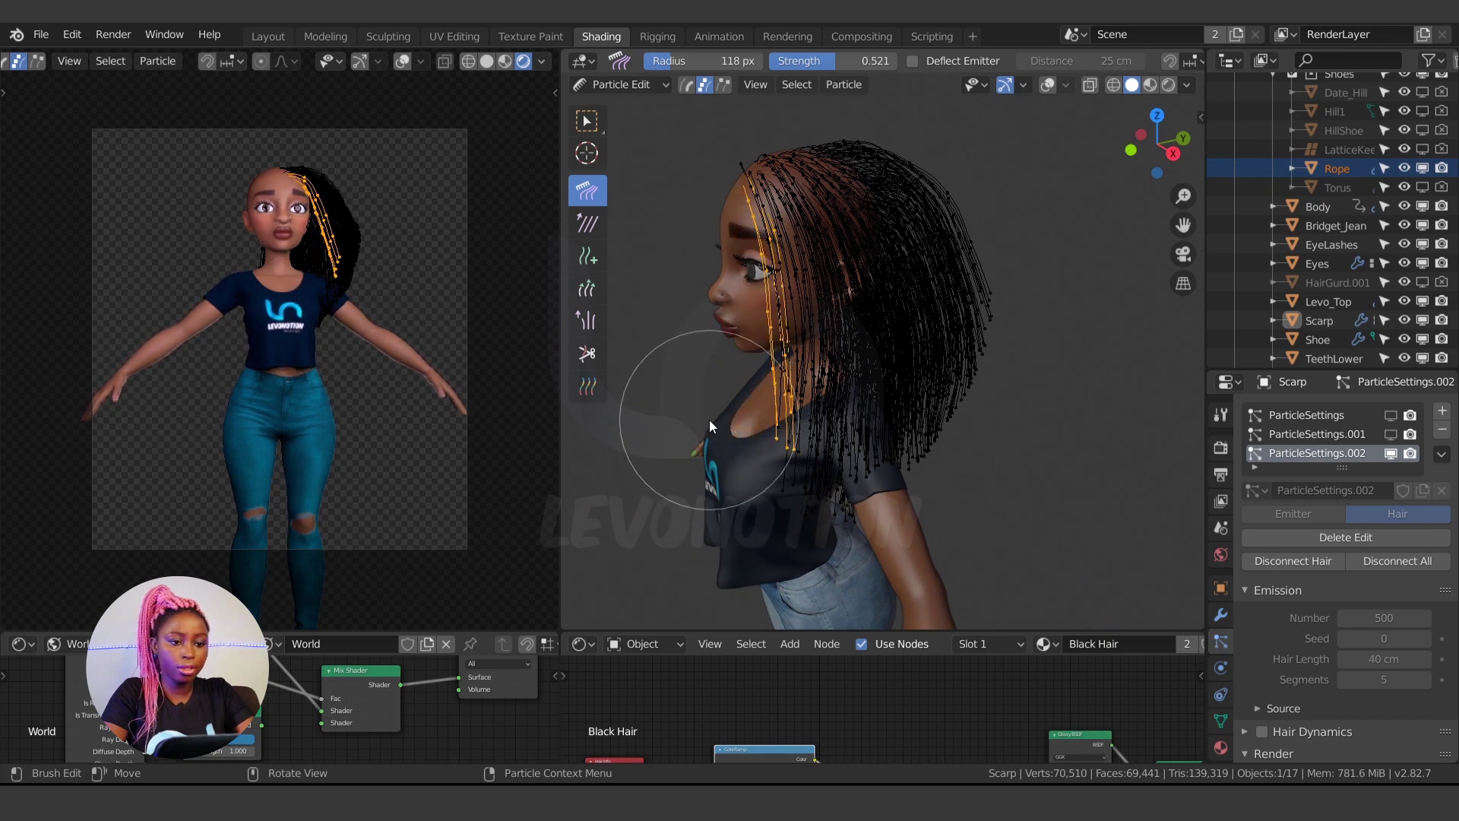
Use the Add brush with a 70 px radius to place a few new hairs along the central parting
middle_click_drag(709, 420, 909, 423)
scroll(839, 322, "up", 4)
middle_click_drag(854, 250, 757, 550, "shift")
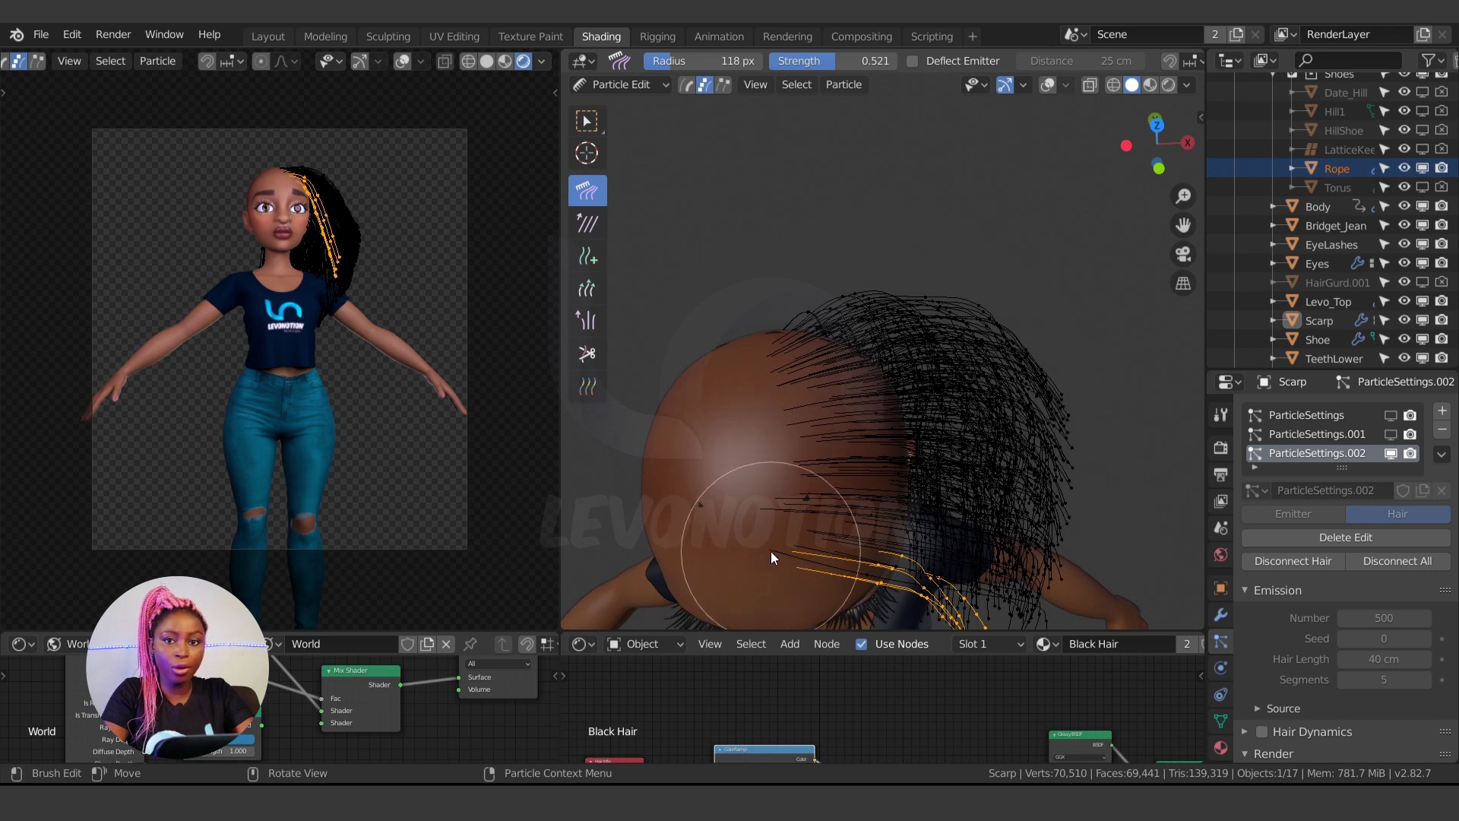
left_click(575, 264)
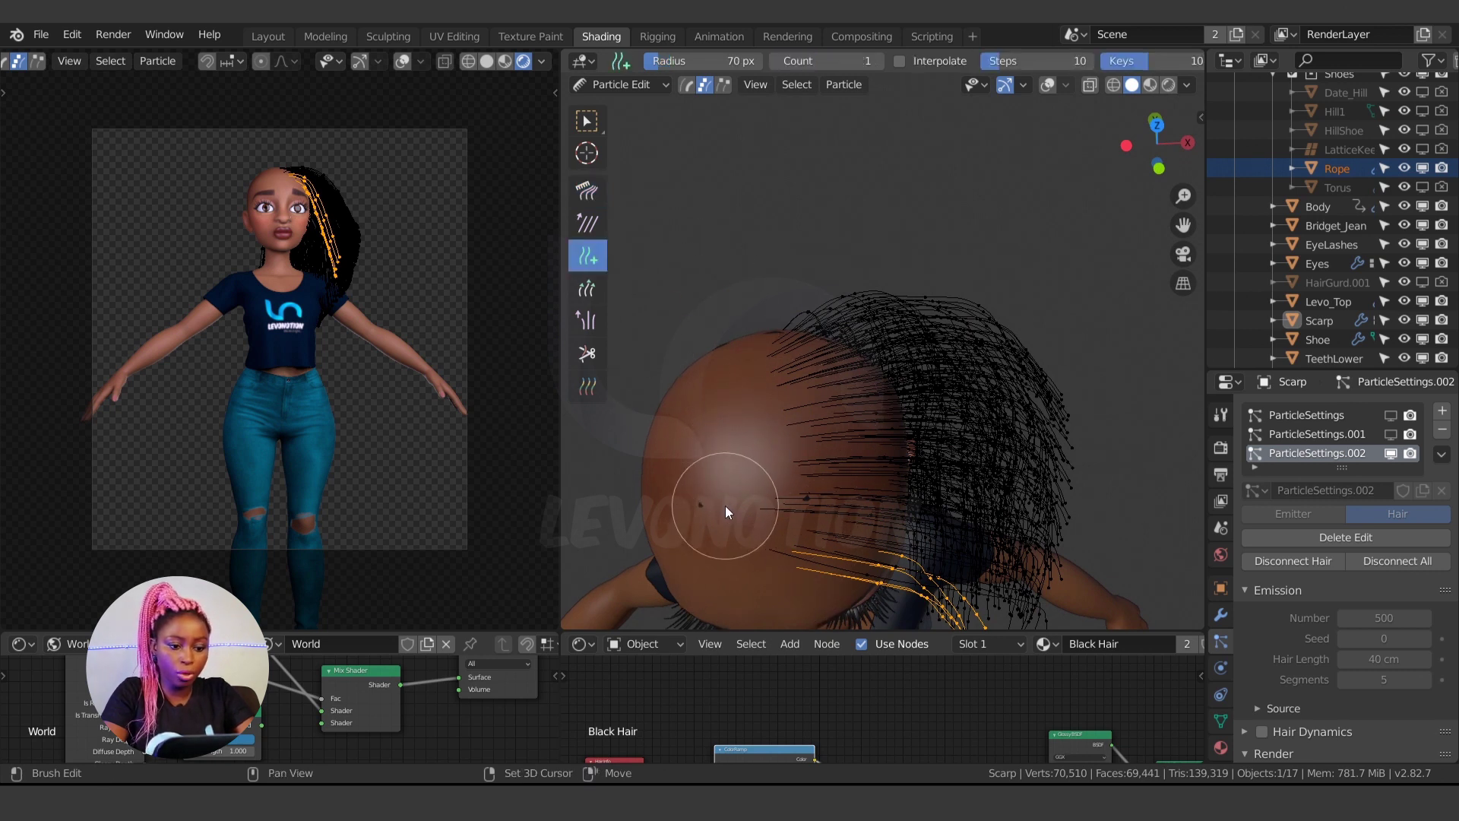
middle_click_drag(795, 479, 852, 264)
scroll(852, 263, "up", 4)
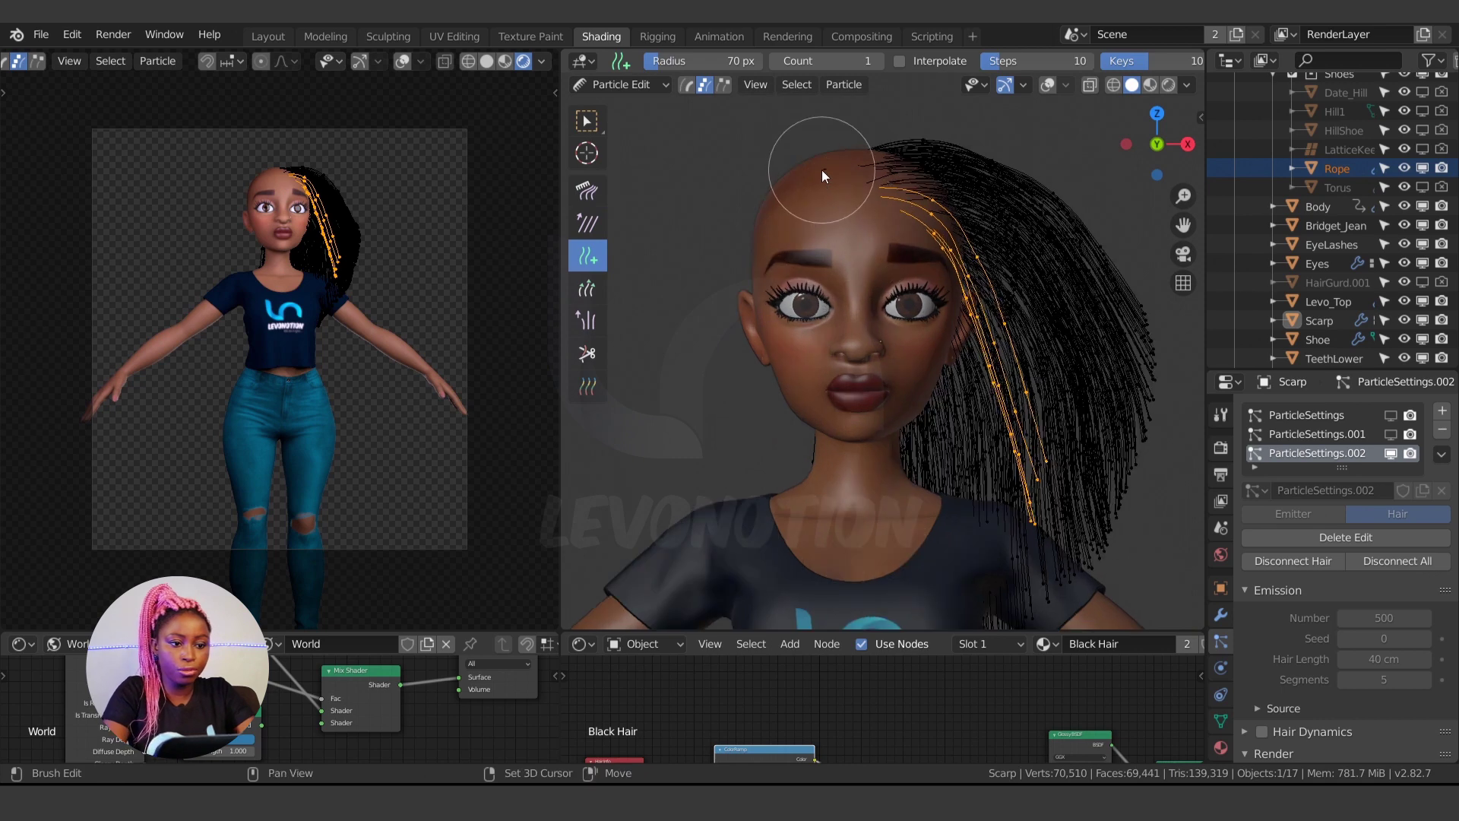
left_click_drag(817, 271, 819, 226)
scroll(835, 221, "down", 5)
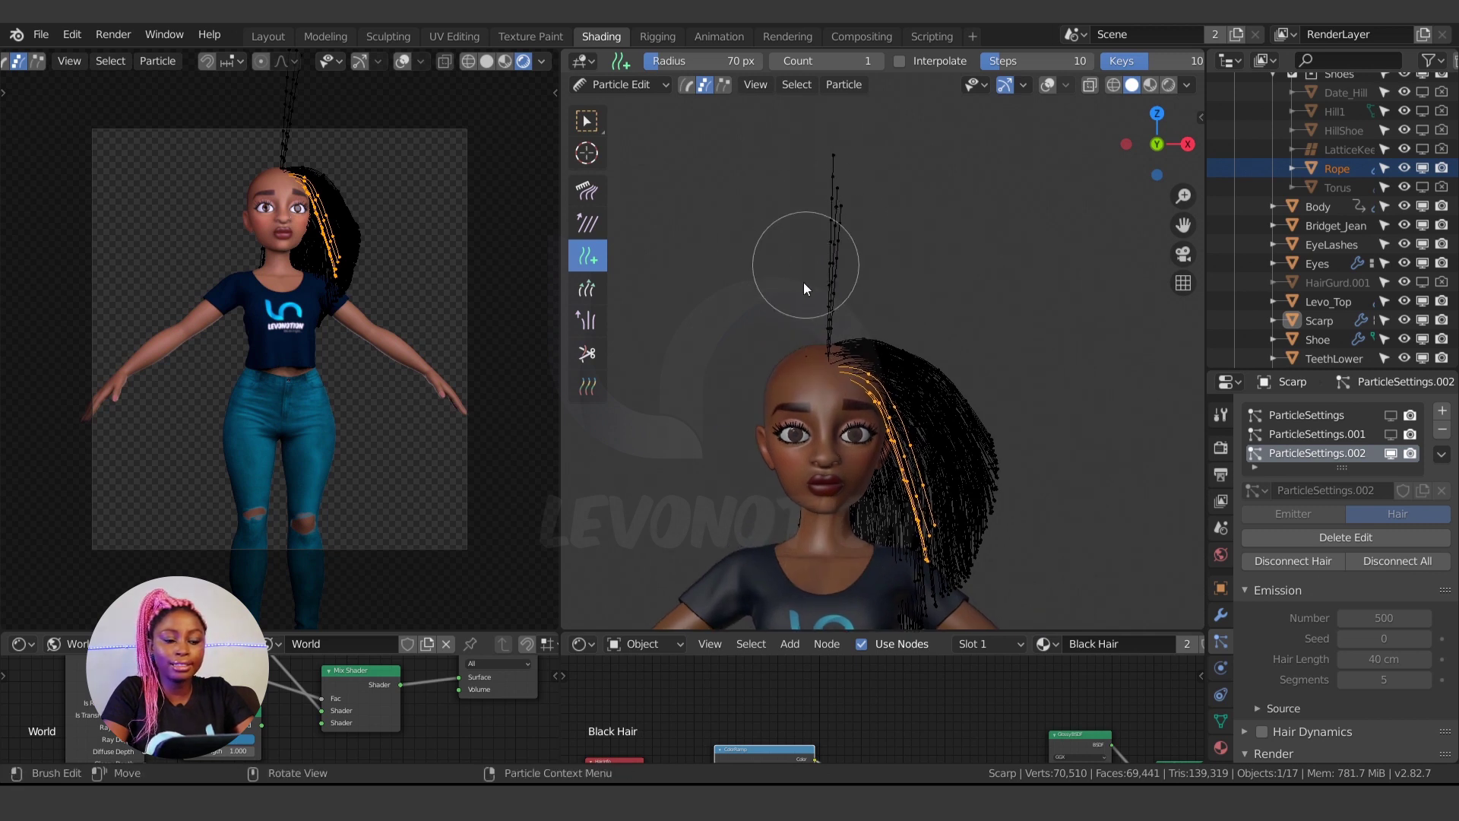
middle_click_drag(804, 282, 764, 357)
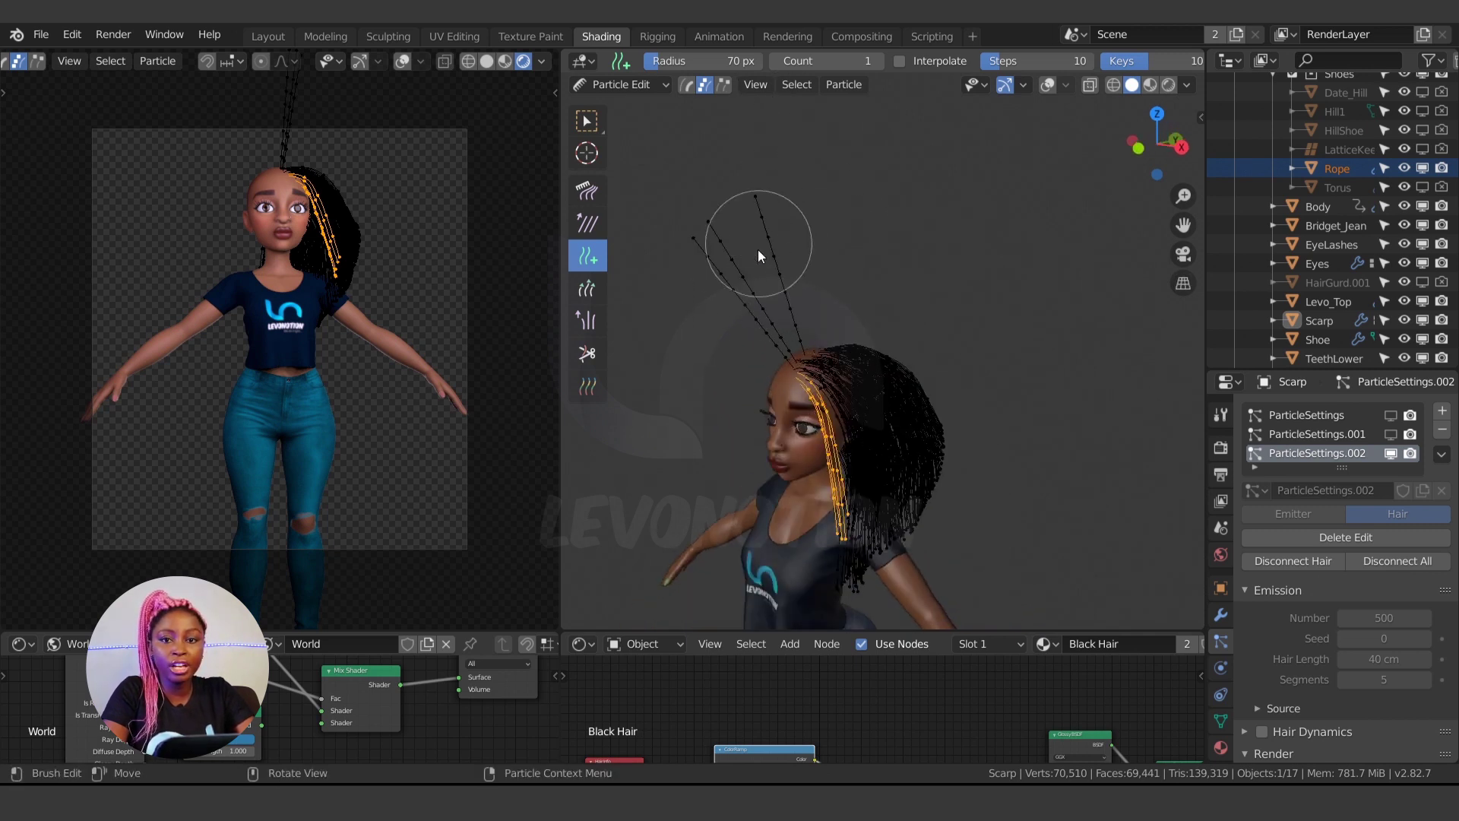
Set the Add brush count to 10 and its keys to 7
key("n")
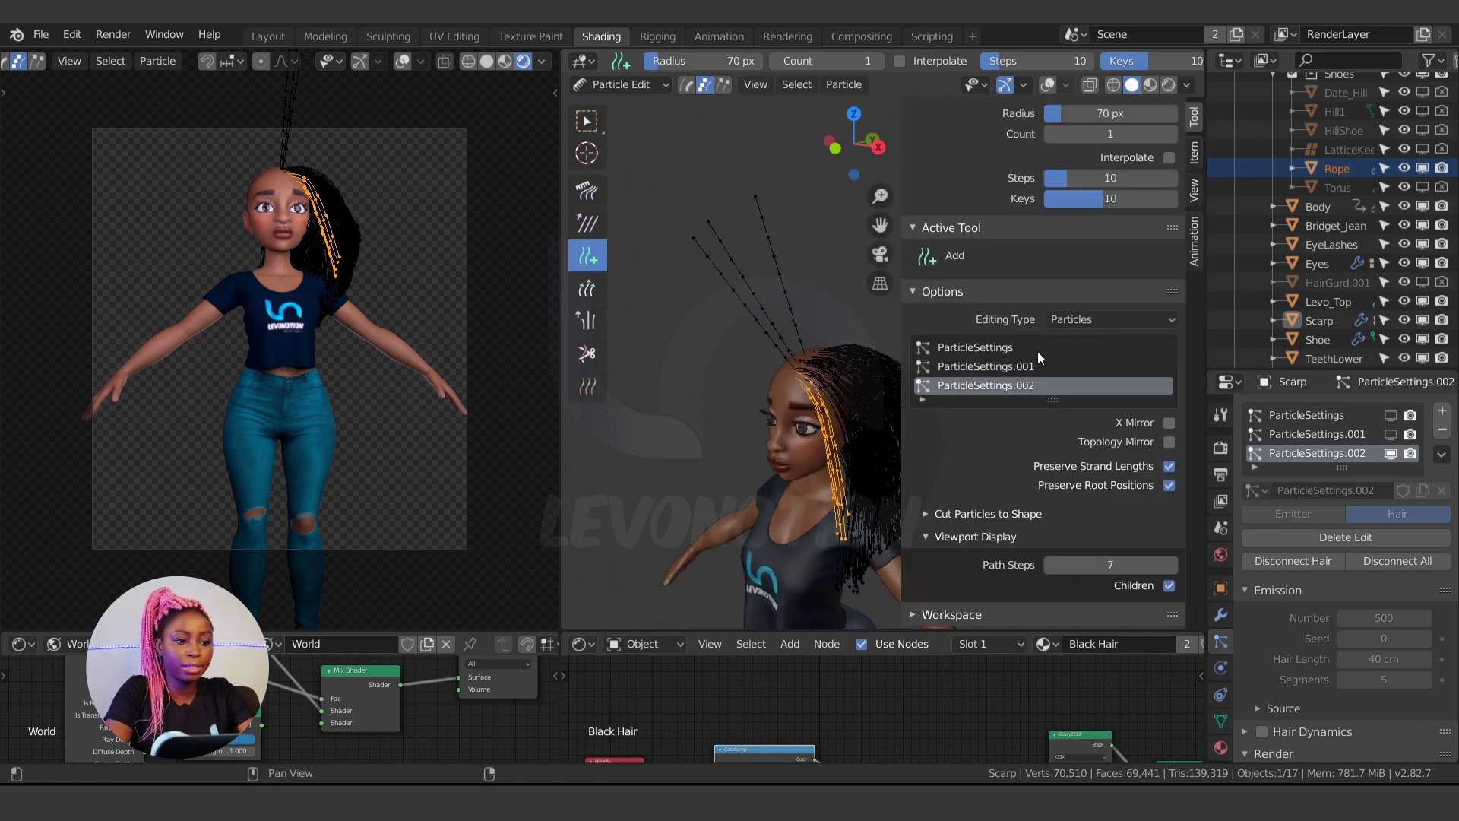
left_click_drag(1071, 133, 1178, 134)
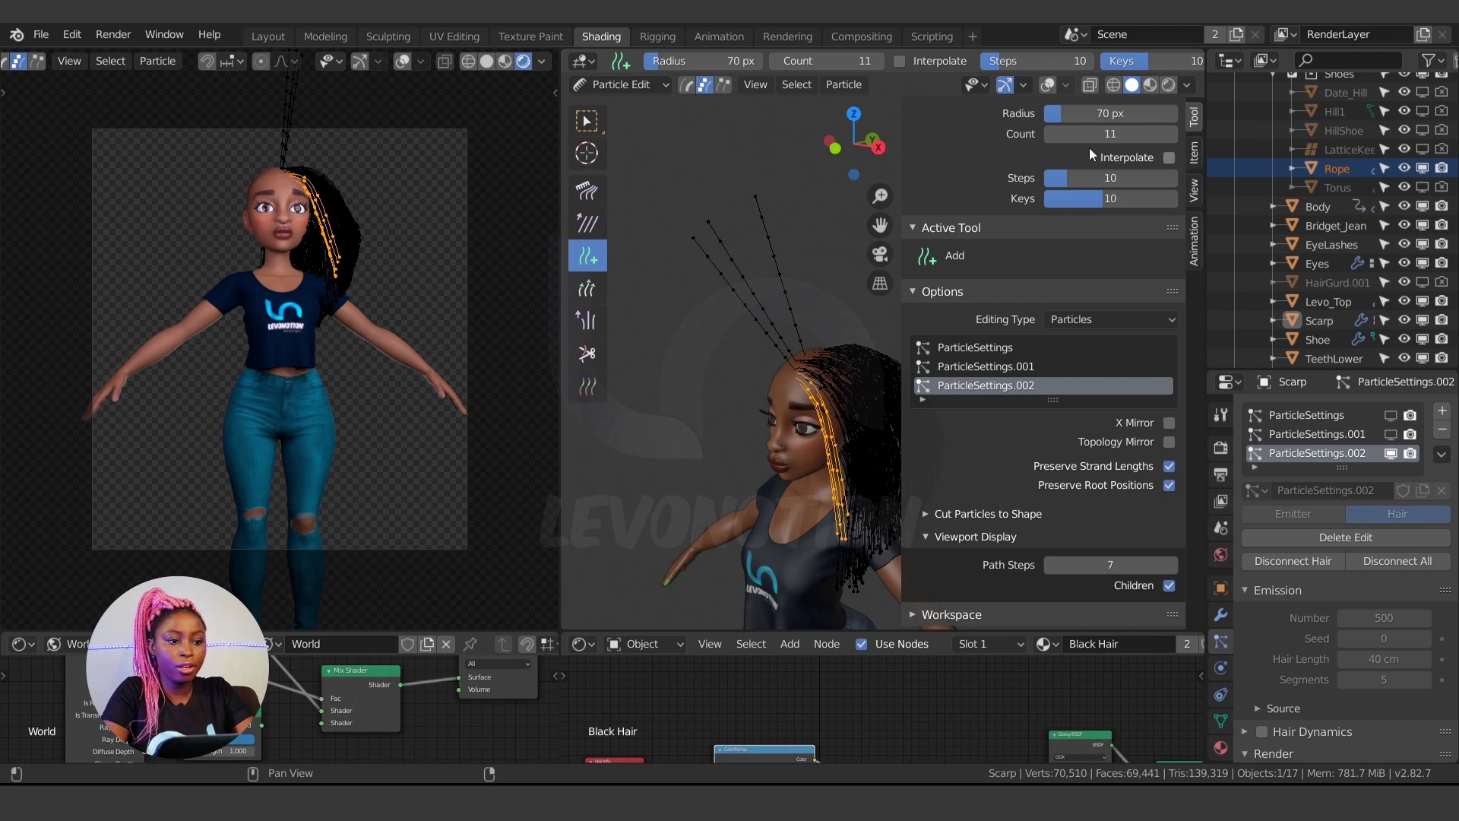
left_click(1055, 134)
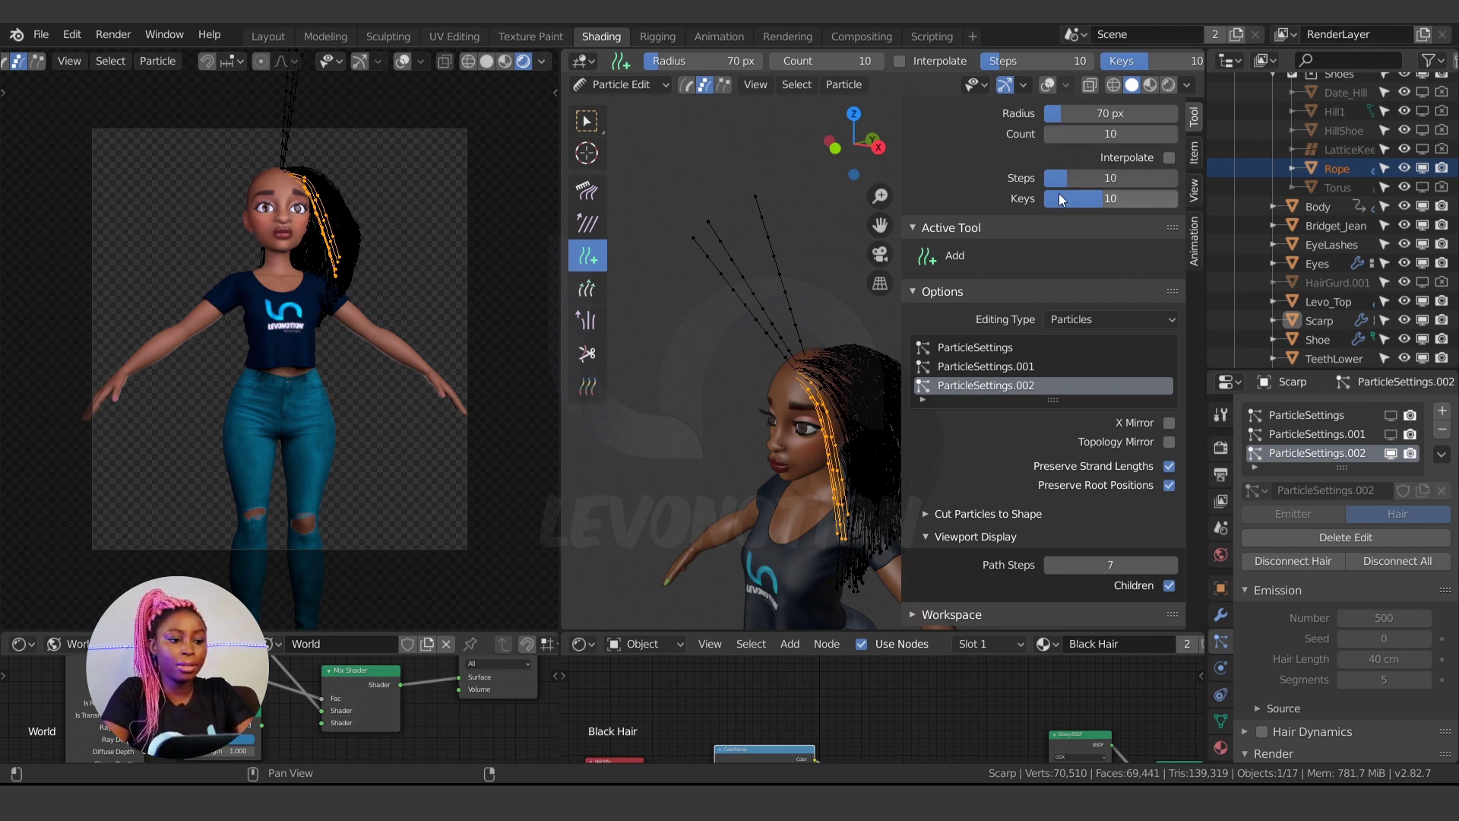
scroll(778, 282, "up", 2)
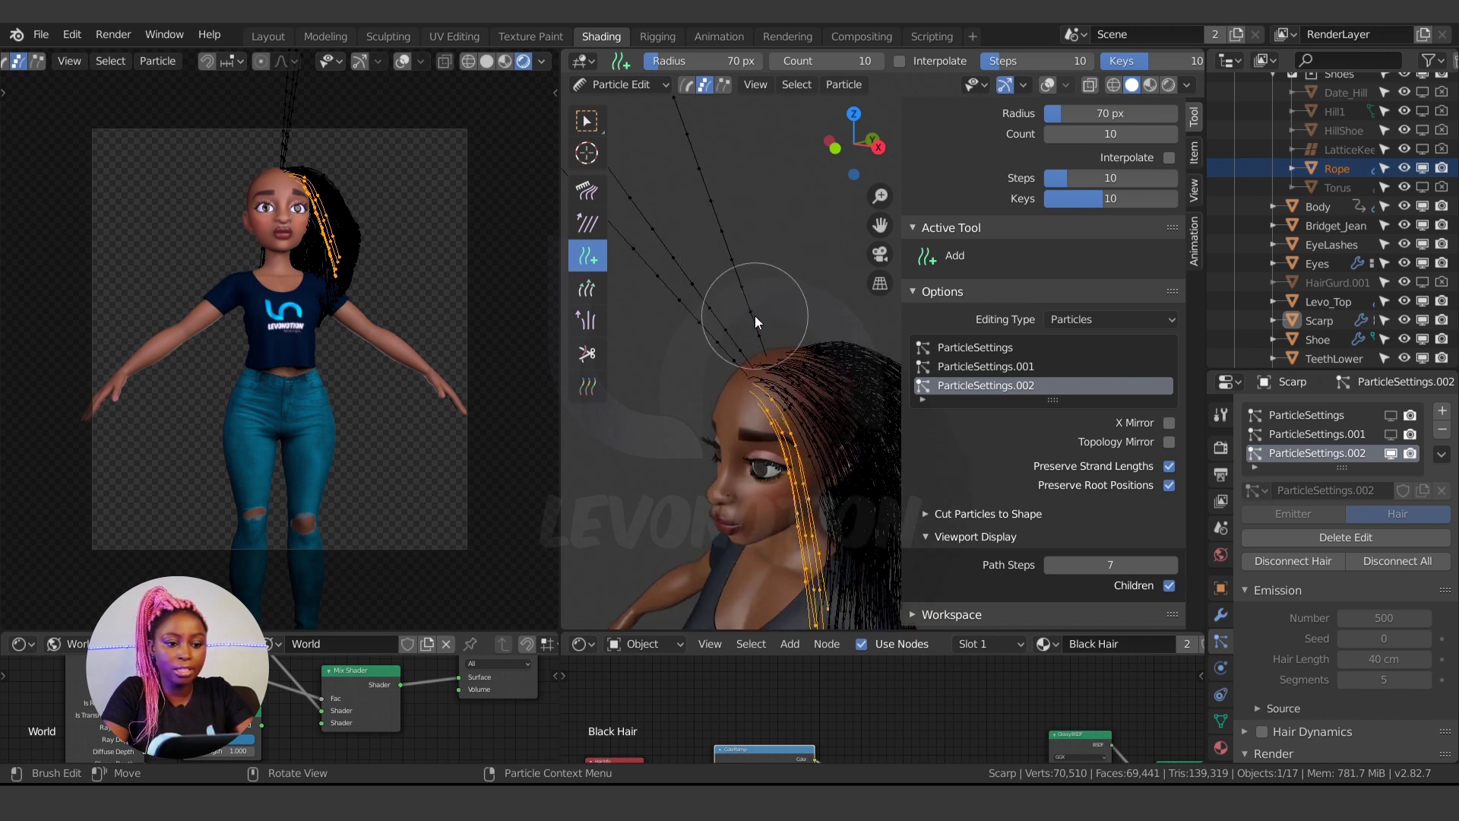
scroll(752, 297, "down", 3)
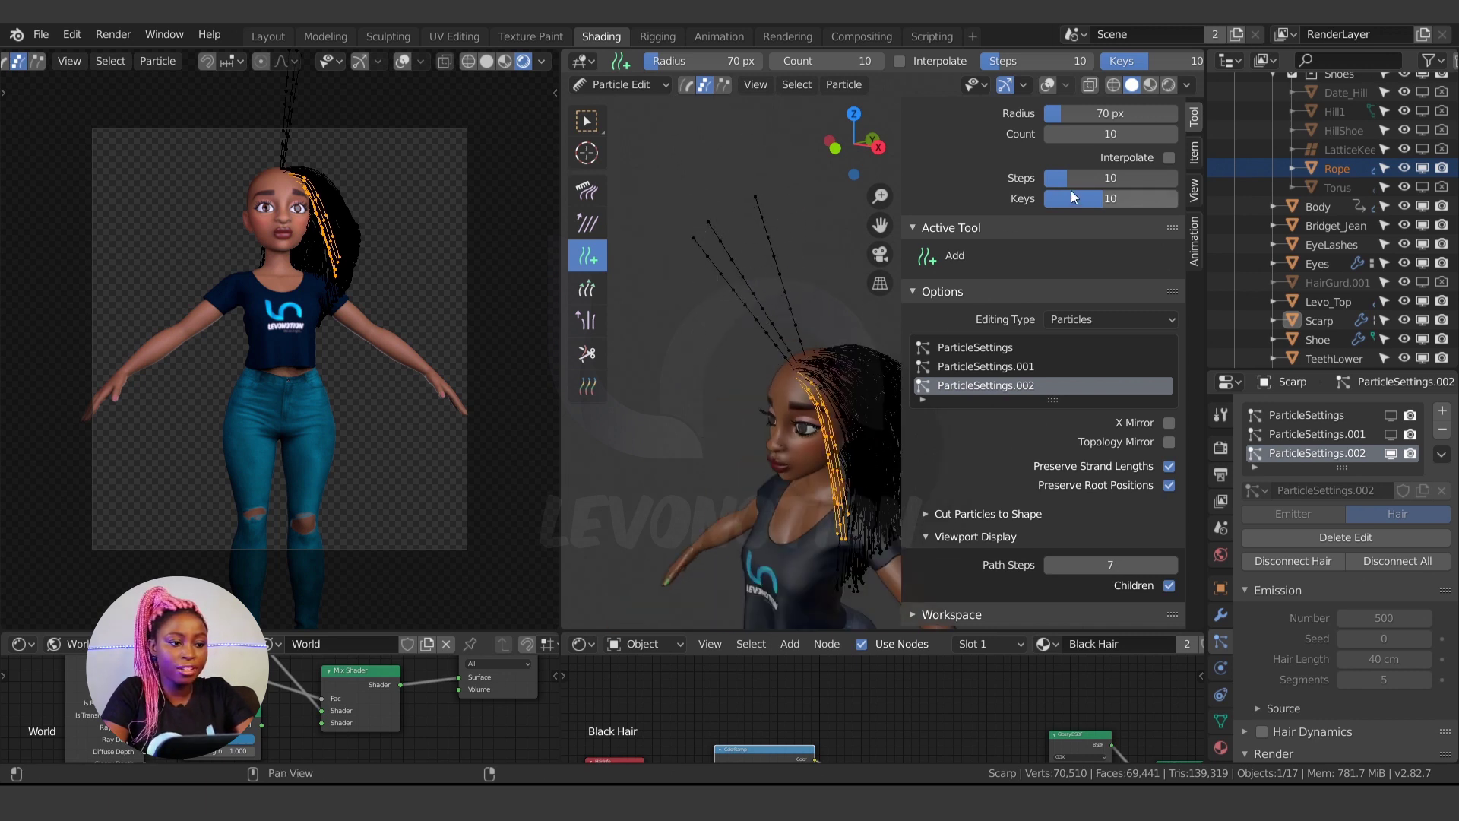
left_click_drag(1084, 199, 1062, 200)
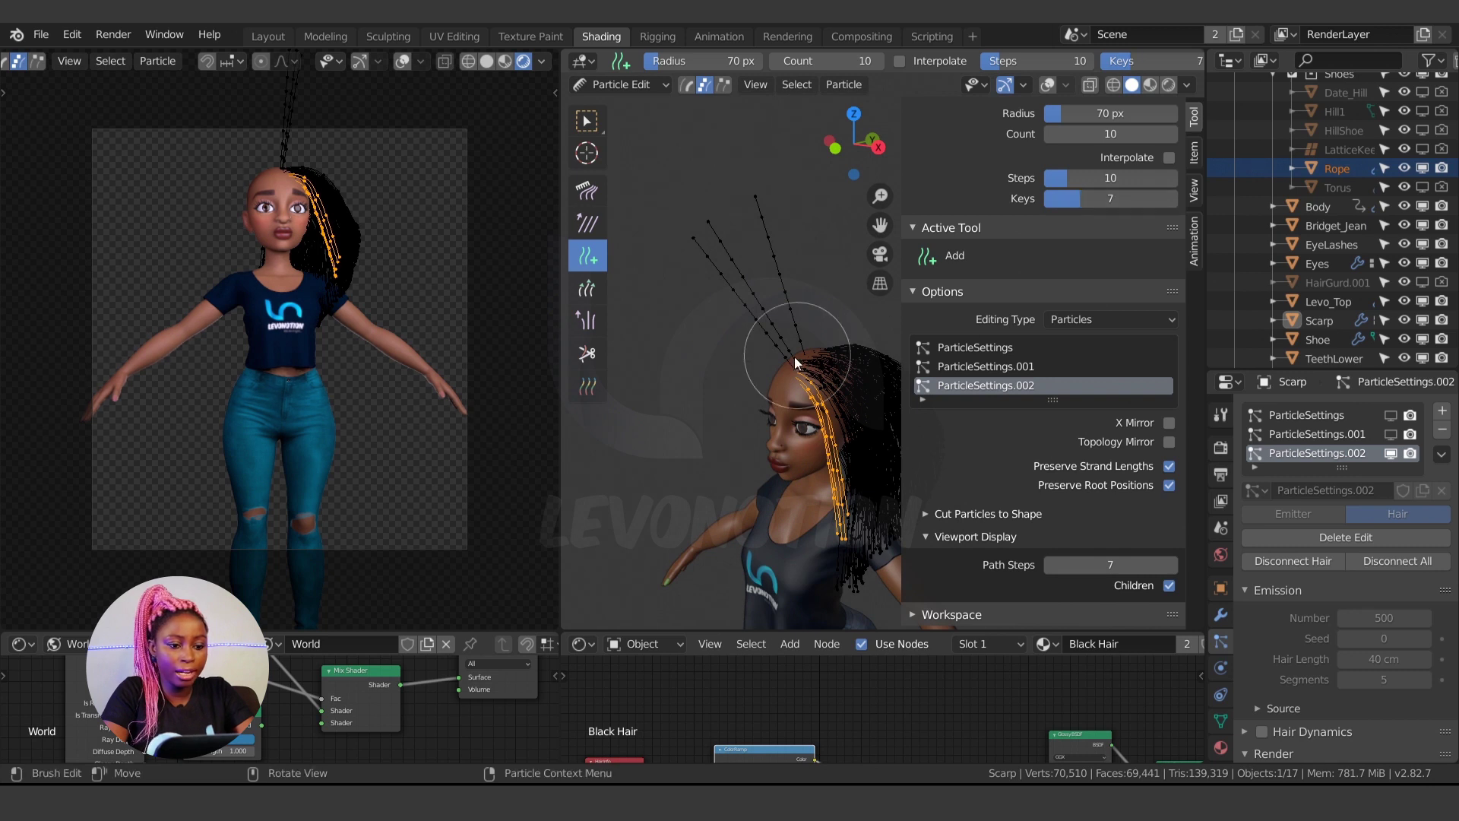
Add clusters of new hairs at the front of the scalp, around the parting and the bare side
scroll(756, 387, "up", 2)
scroll(757, 387, "up", 2)
left_click(701, 398)
scroll(781, 416, "down", 2)
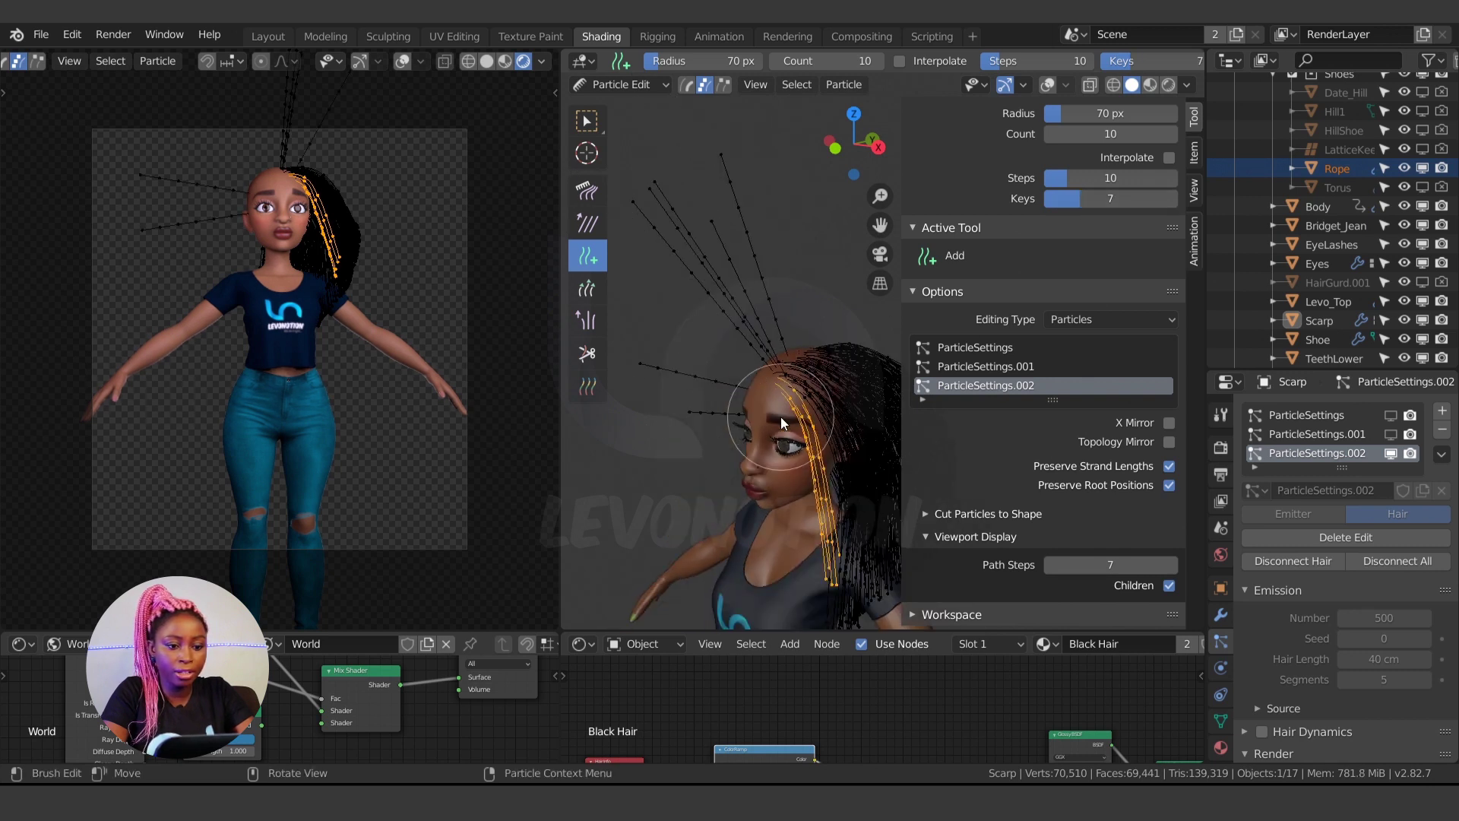
middle_click_drag(790, 416, 804, 421)
Set the Add brush count to 1 and add a hair on the bare side of the scalp
left_click(1073, 137)
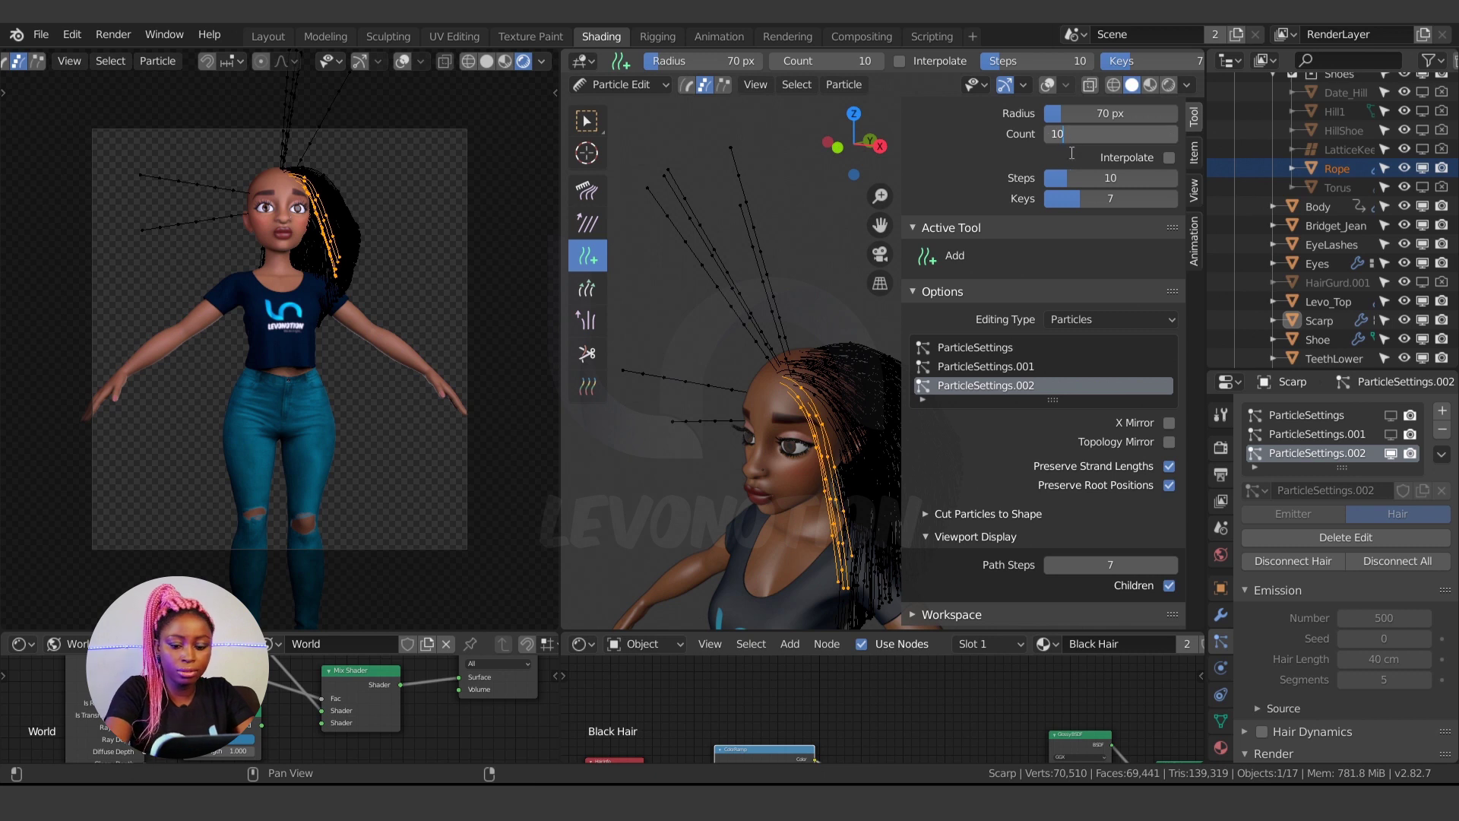
left_click(1059, 155)
left_click(1111, 134)
type("1")
key("Return")
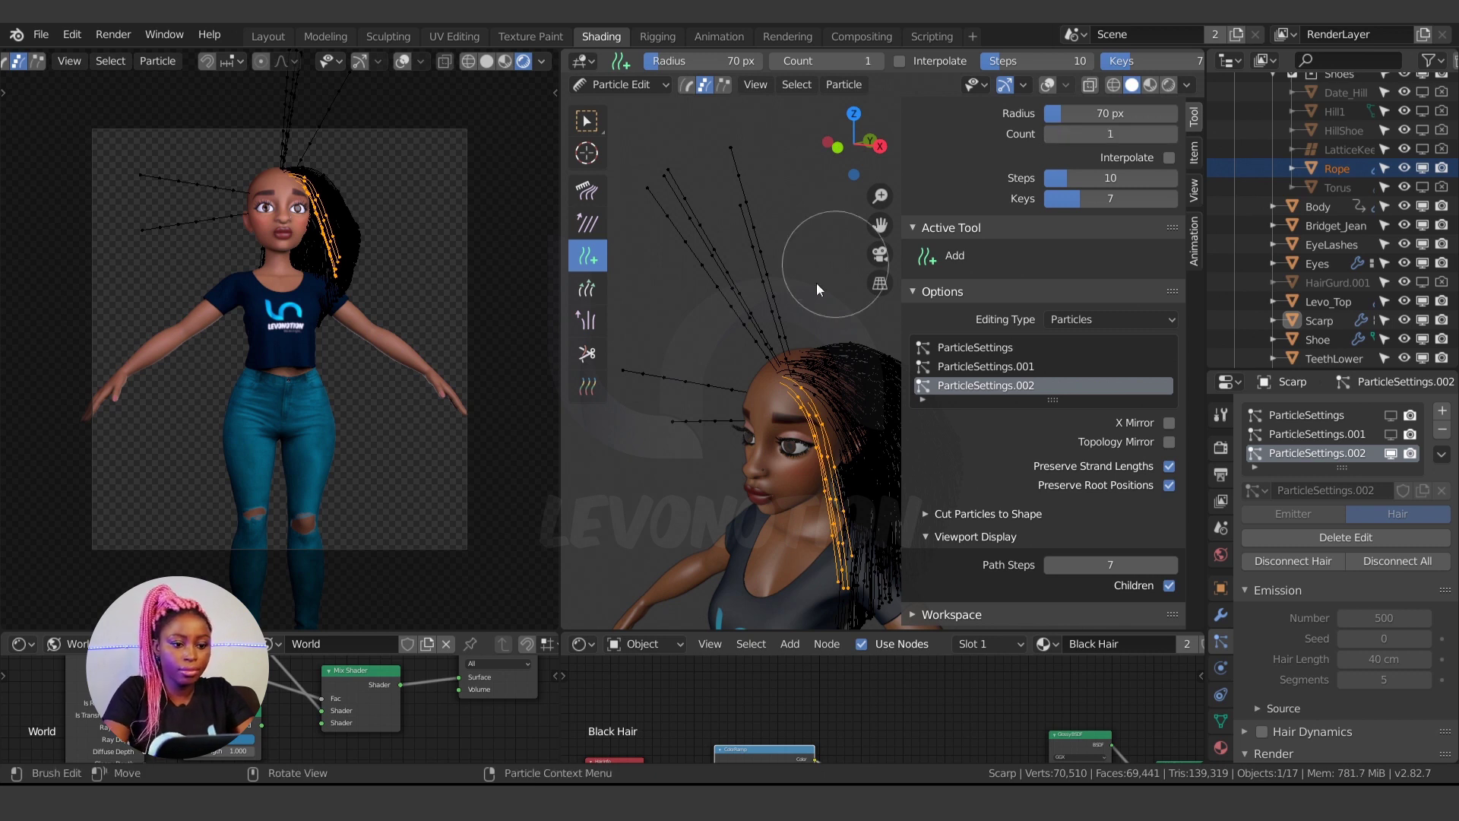
middle_click_drag(765, 399, 886, 339)
scroll(885, 340, "down", 3)
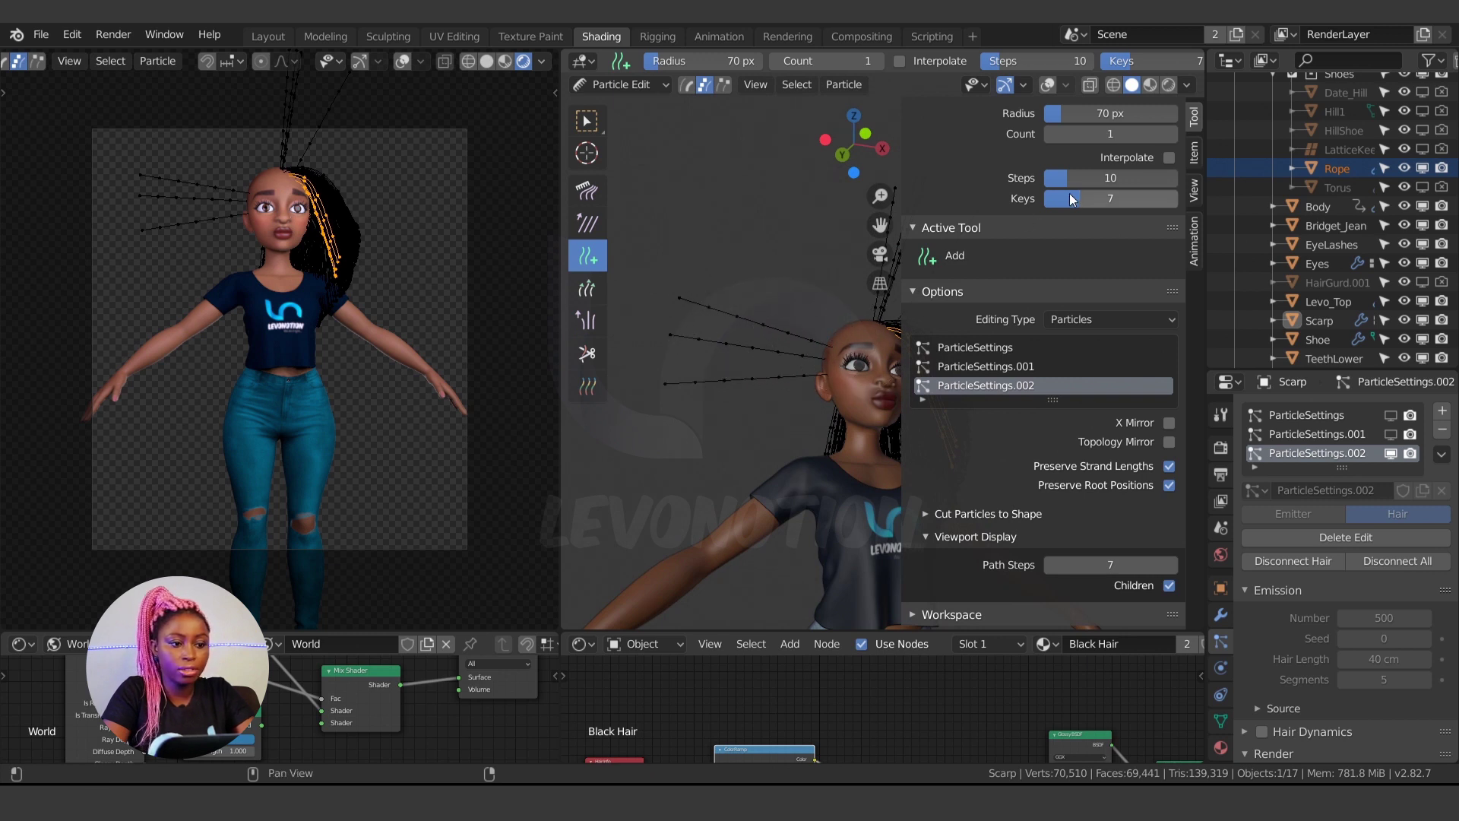
Set the Add brush keys to 3 and add a test hair on the scalp
double_click(1048, 202)
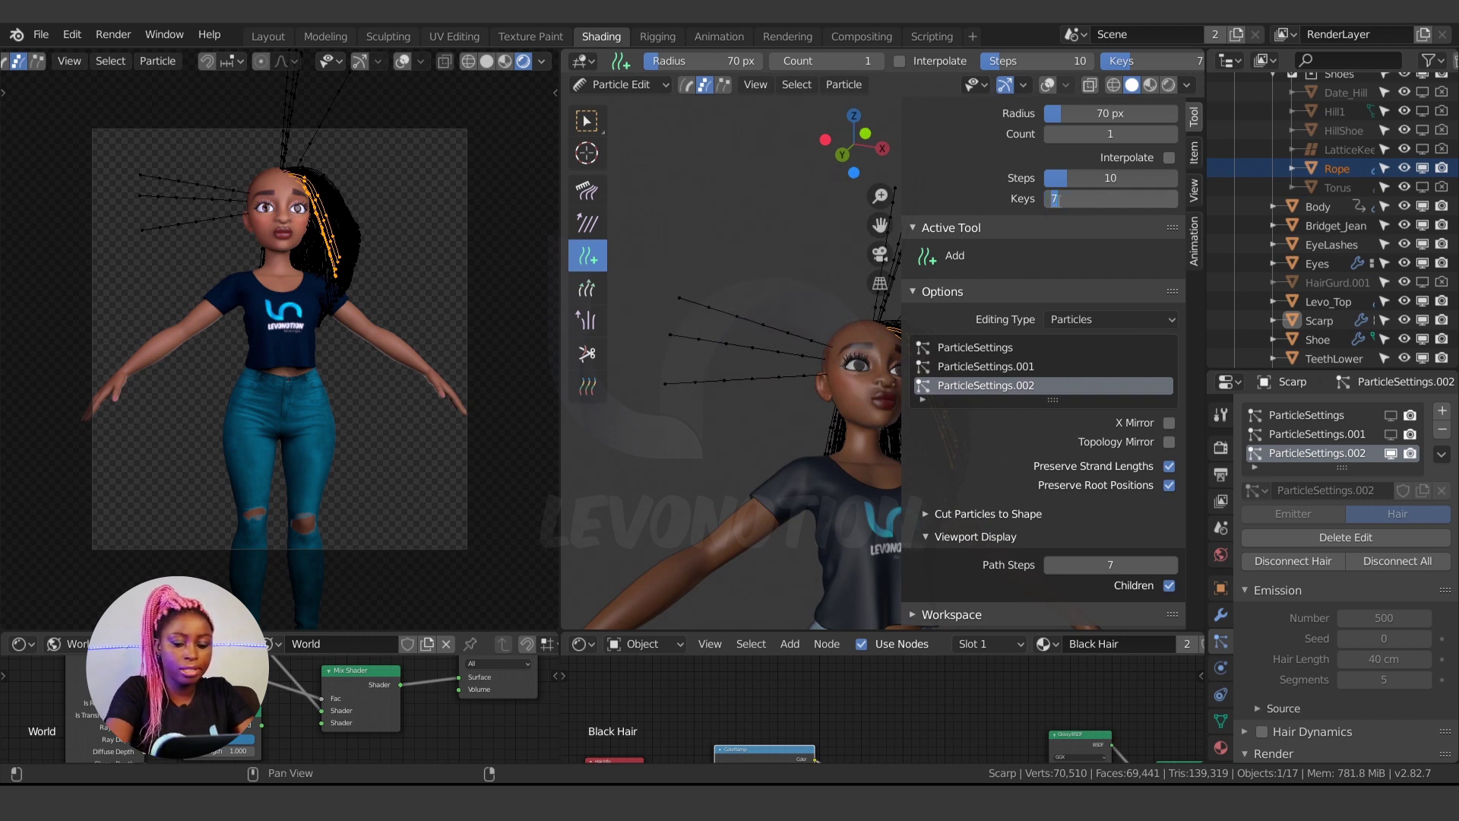
type("3")
key("Return")
mouse_move(753, 342)
middle_mouse_down()
mouse_move(764, 377)
mouse_move(827, 345)
mouse_move(823, 329)
middle_mouse_up()
left_click(837, 357)
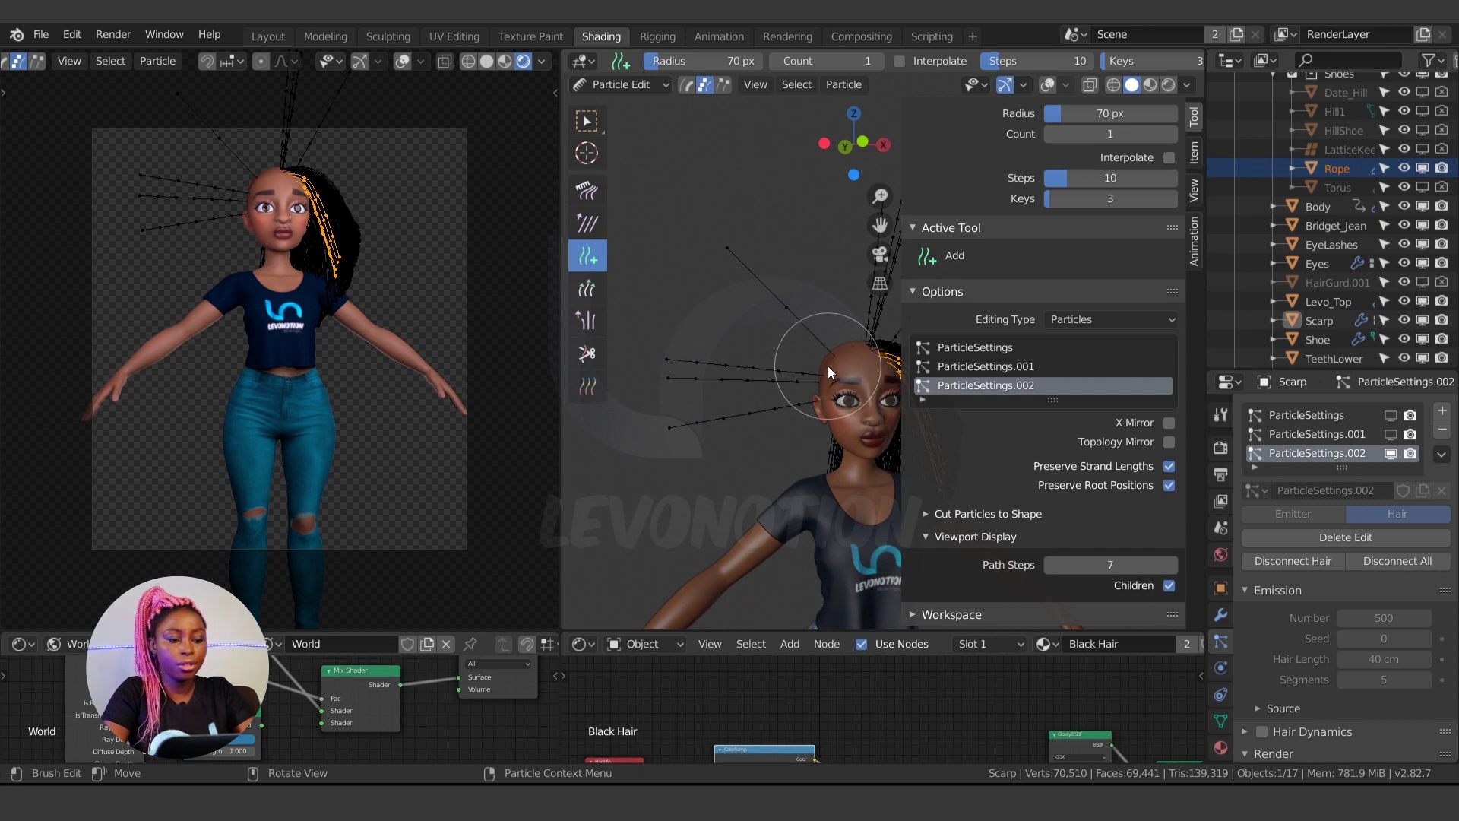
Set the Add brush keys to 10
double_click(1109, 198)
type("10")
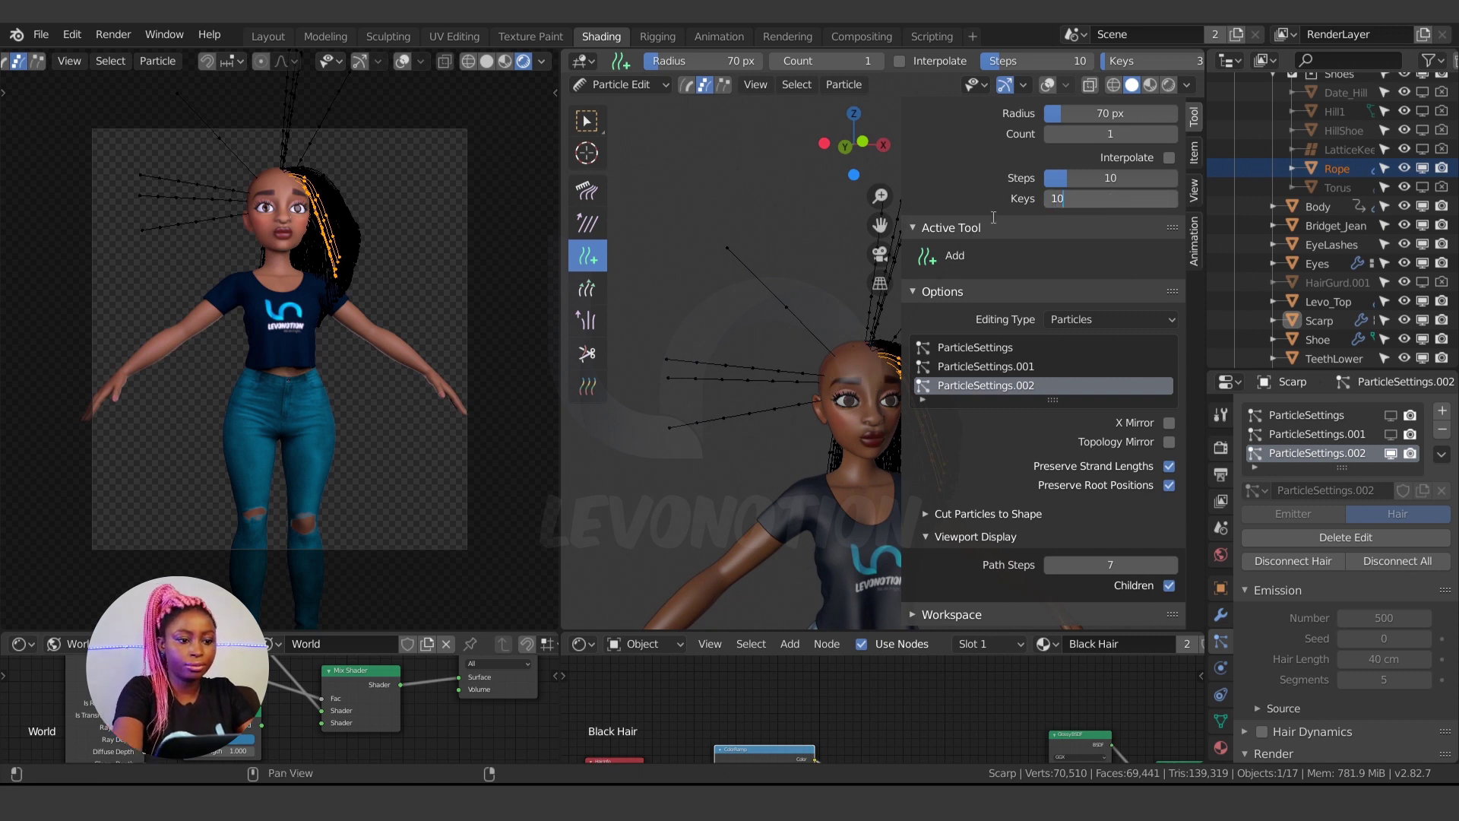
key("Return")
Clear the selection in front view, circle-select the stray hairs sticking out of the bare side, and delete them
key("KP_1")
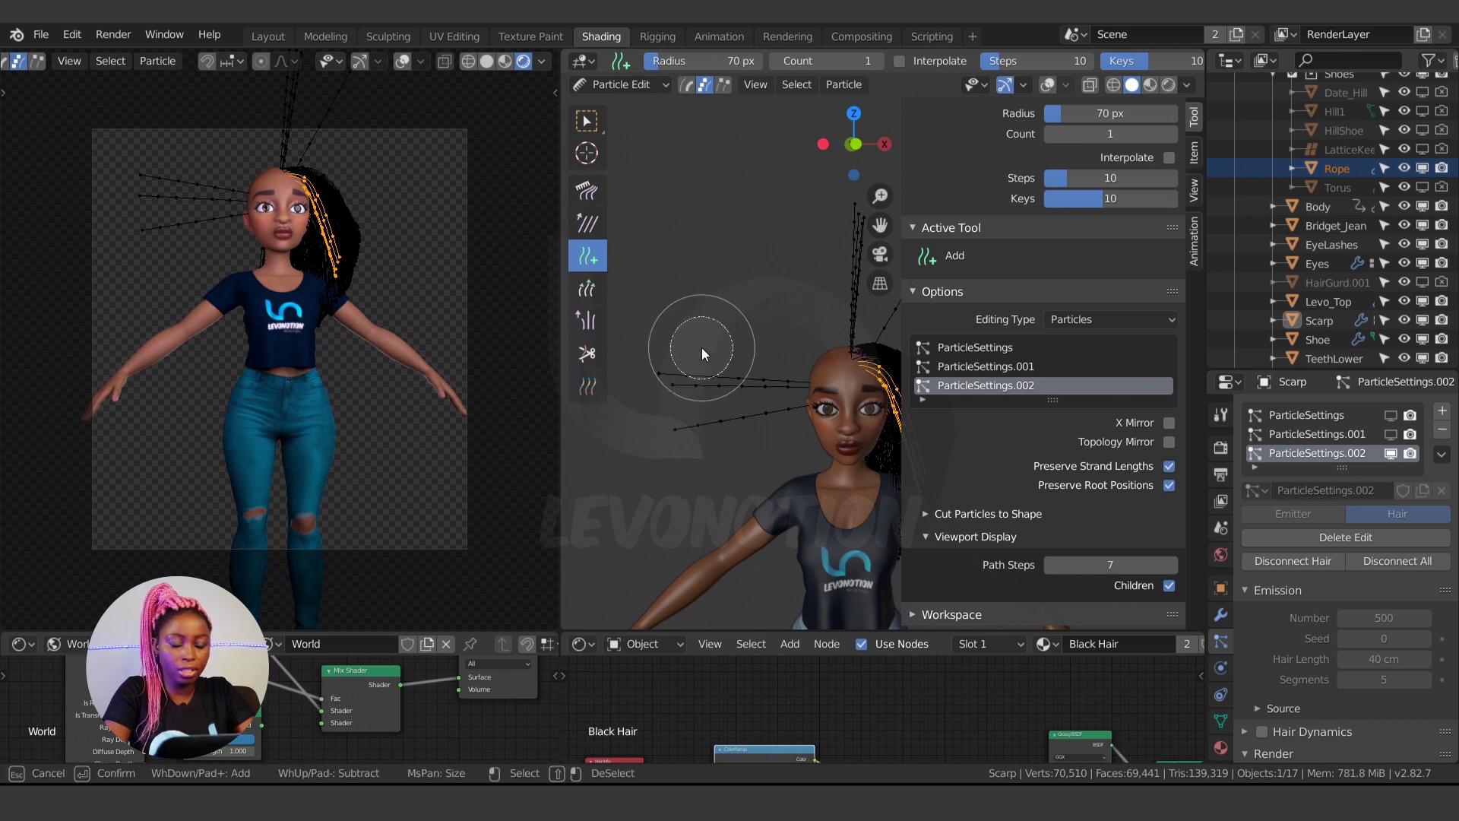
key("alt+a")
key("c")
mouse_move(709, 372)
left_mouse_down()
mouse_move(695, 425)
mouse_move(748, 421)
left_mouse_up()
key("Escape")
key("x")
left_click(748, 409)
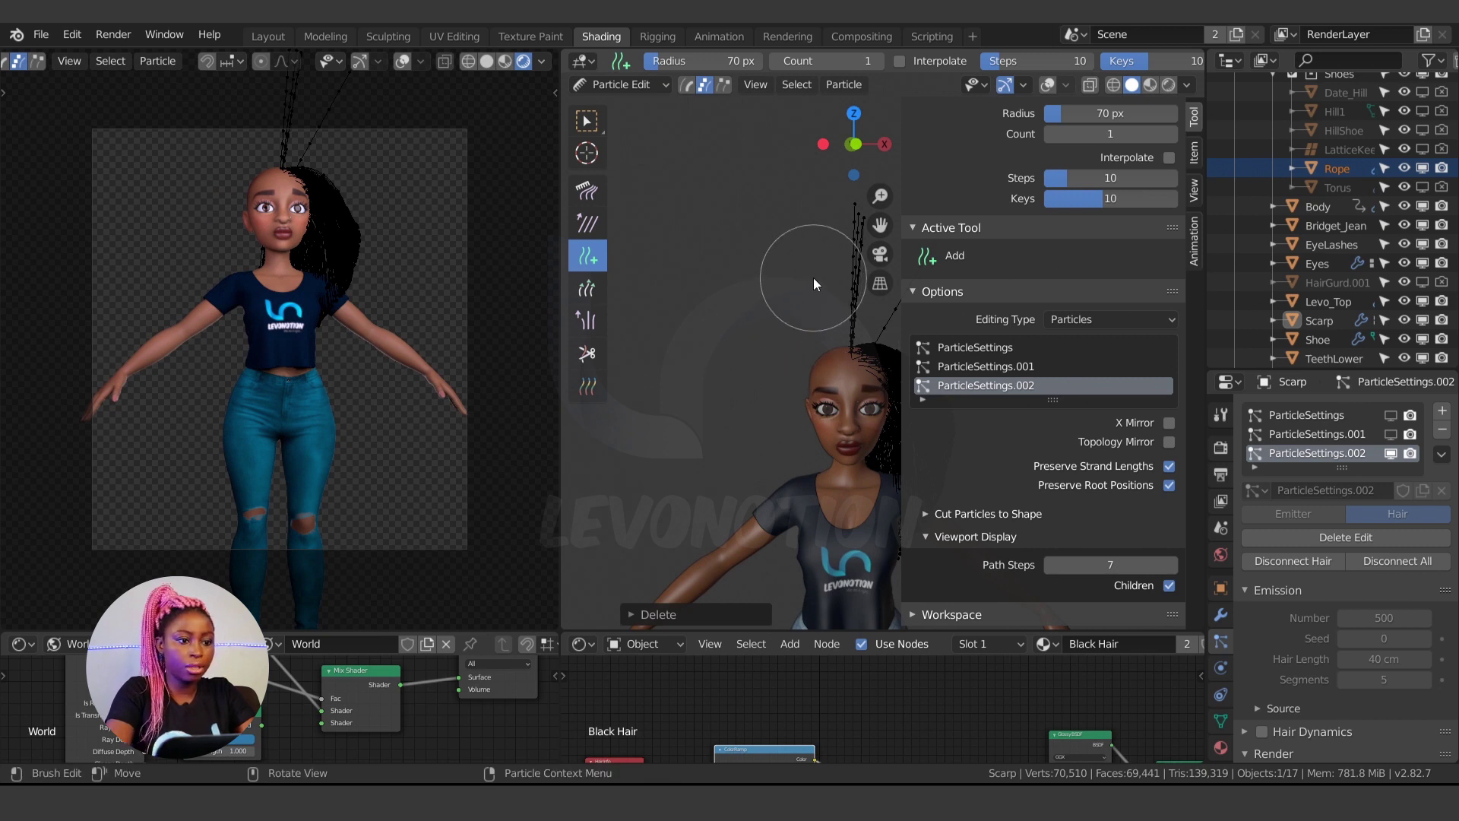
Reduce the Add brush radius to 33 px for precise placement at the parting
key("n")
scroll(917, 374, "up", 5)
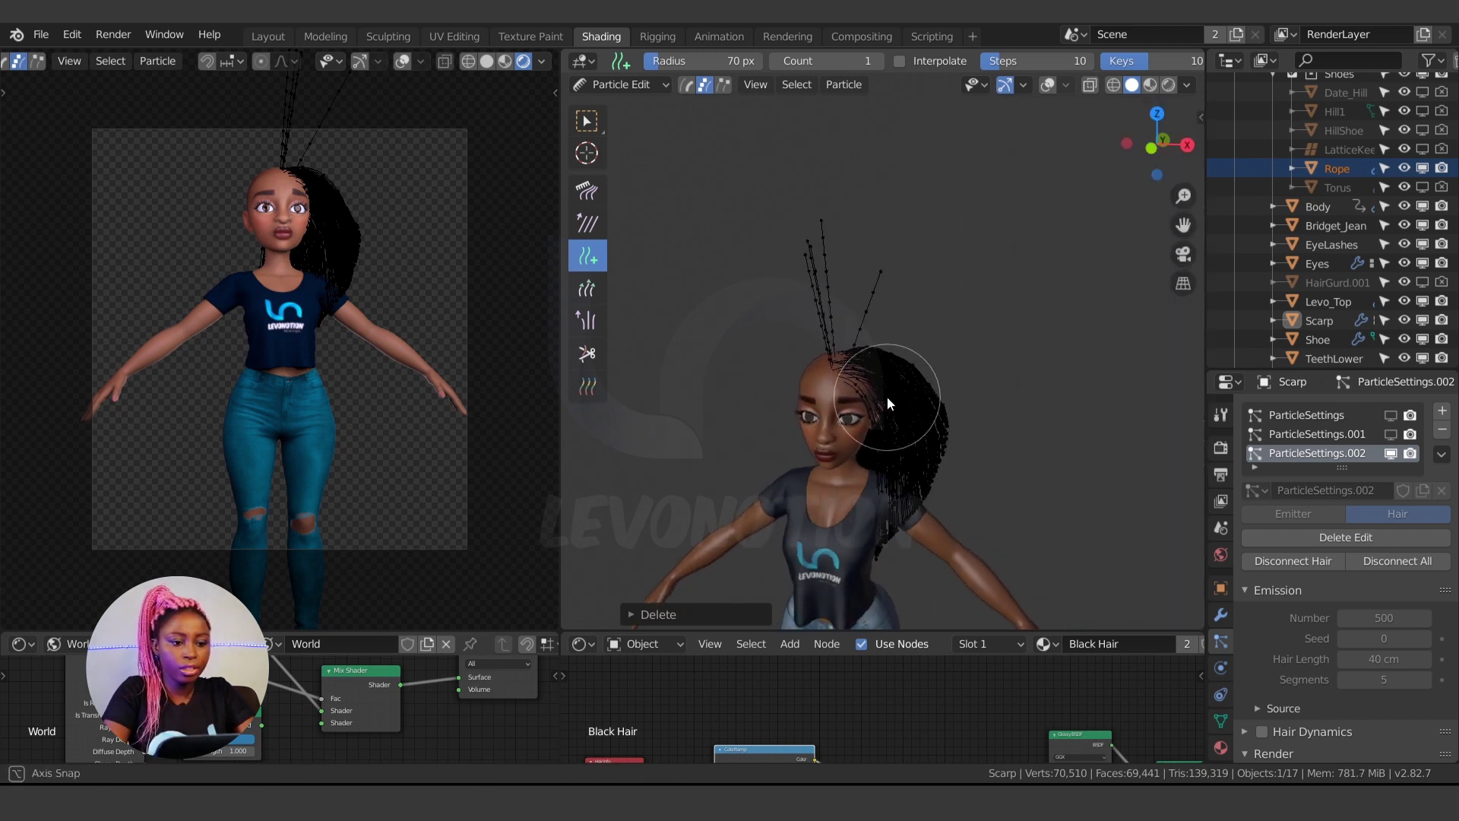
middle_click_drag(800, 389, 775, 458)
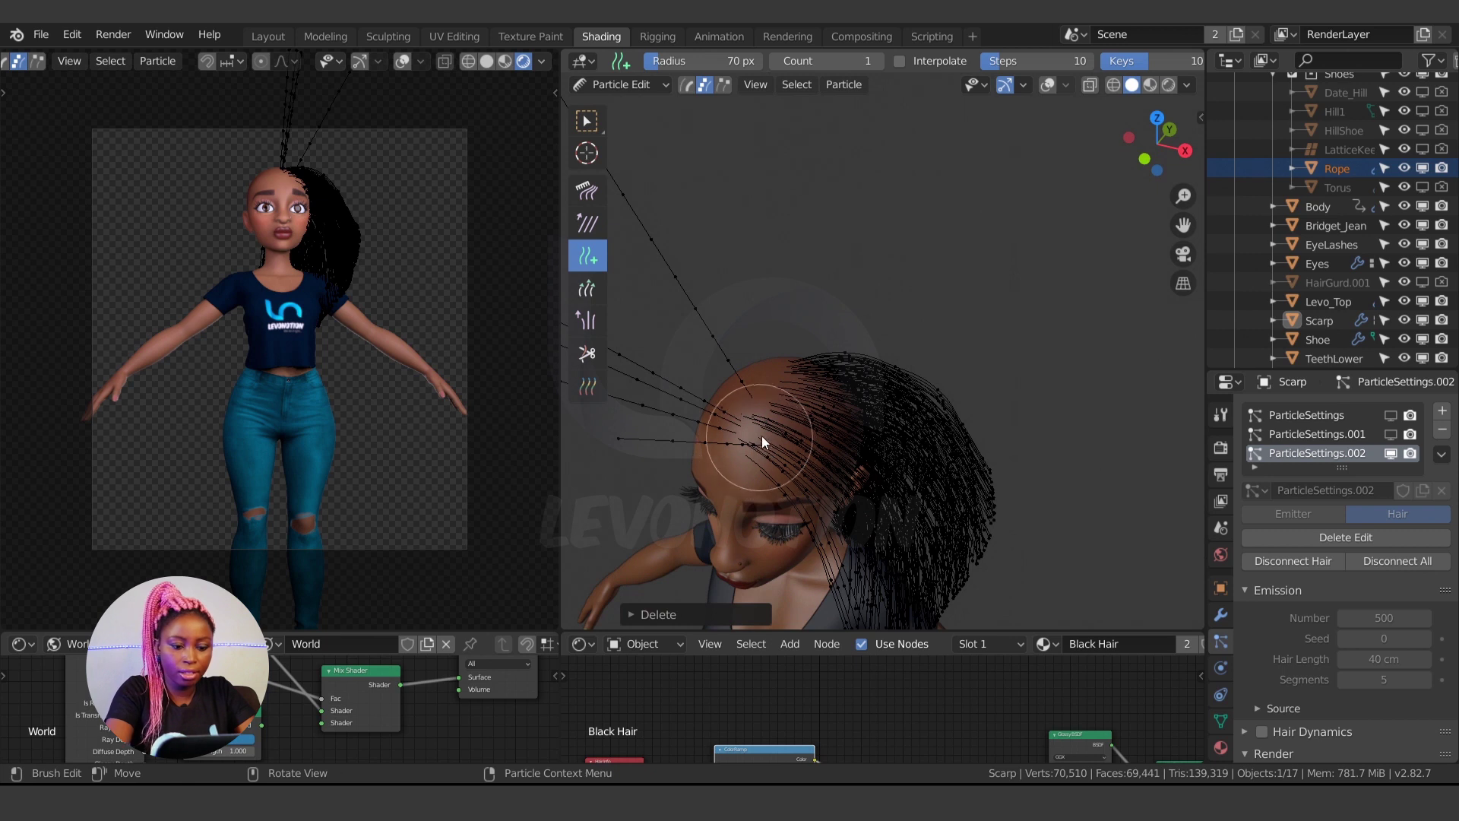
key("f")
left_click(742, 424)
Add single guide hairs along the parting on the upper scalp, working from the forehead toward the crown
scroll(731, 430, "up", 3)
middle_click_drag(726, 465, 857, 444, "shift")
left_click(767, 501)
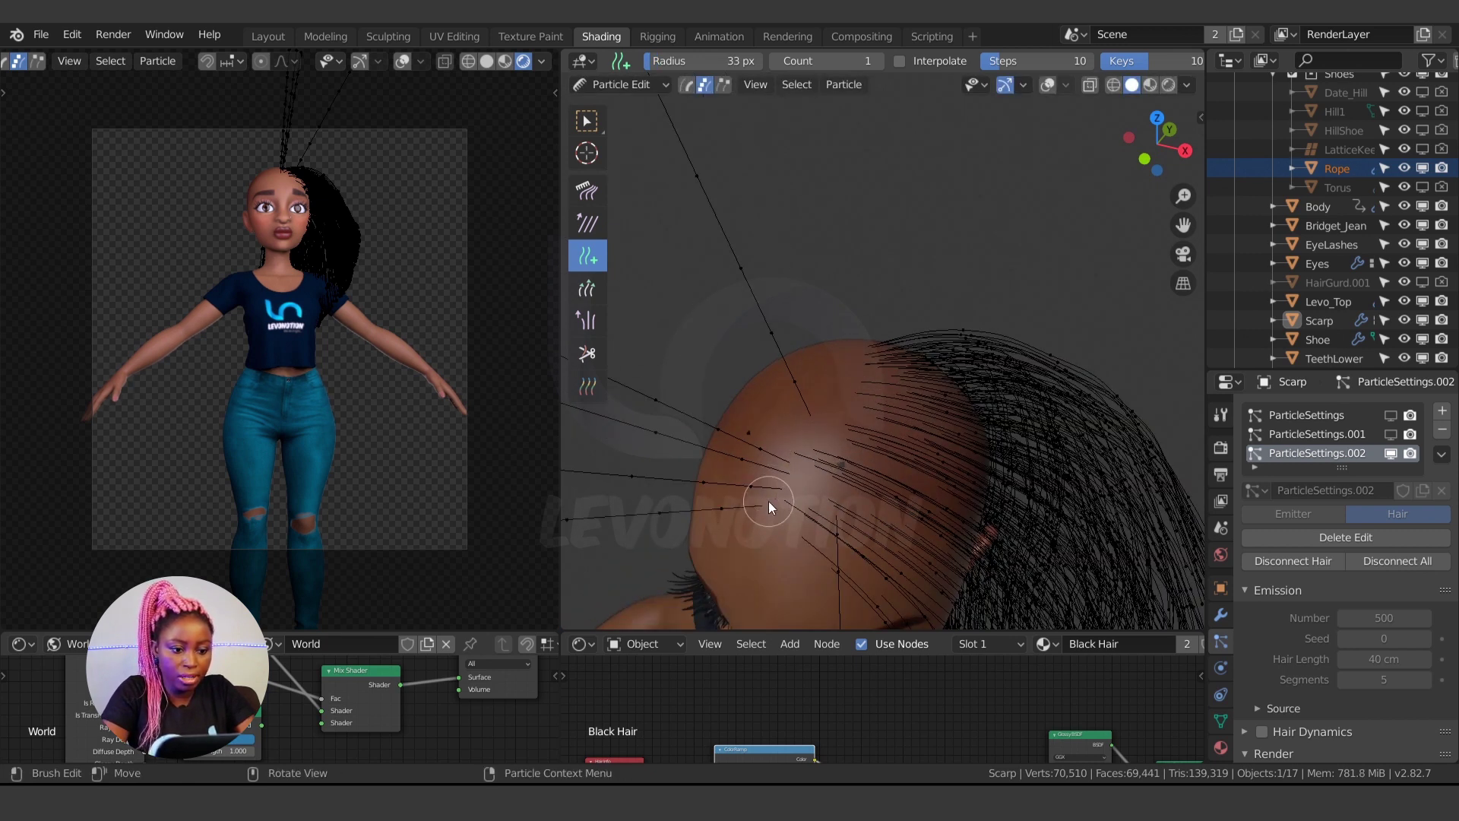
mouse_move(778, 480)
left_mouse_down()
mouse_move(818, 392)
mouse_move(836, 421)
mouse_move(797, 442)
mouse_move(811, 494)
mouse_move(772, 519)
mouse_move(795, 522)
left_mouse_up()
middle_click_drag(814, 535, 863, 471)
scroll(849, 408, "up", 3)
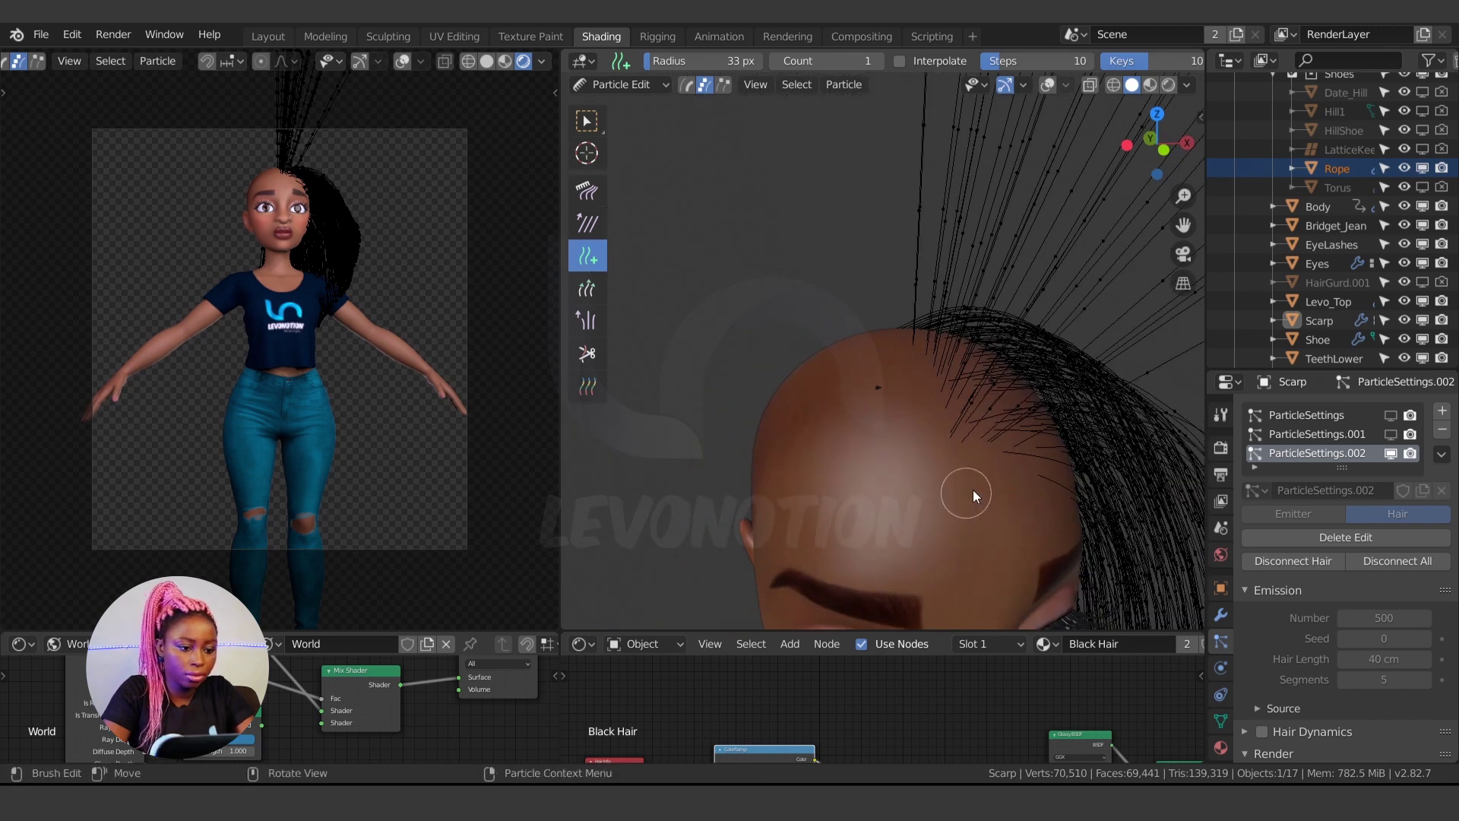
Fill the remaining gaps along the front hairline and the edge of the combed hair with more guide hairs
left_click(964, 454)
left_click(957, 455)
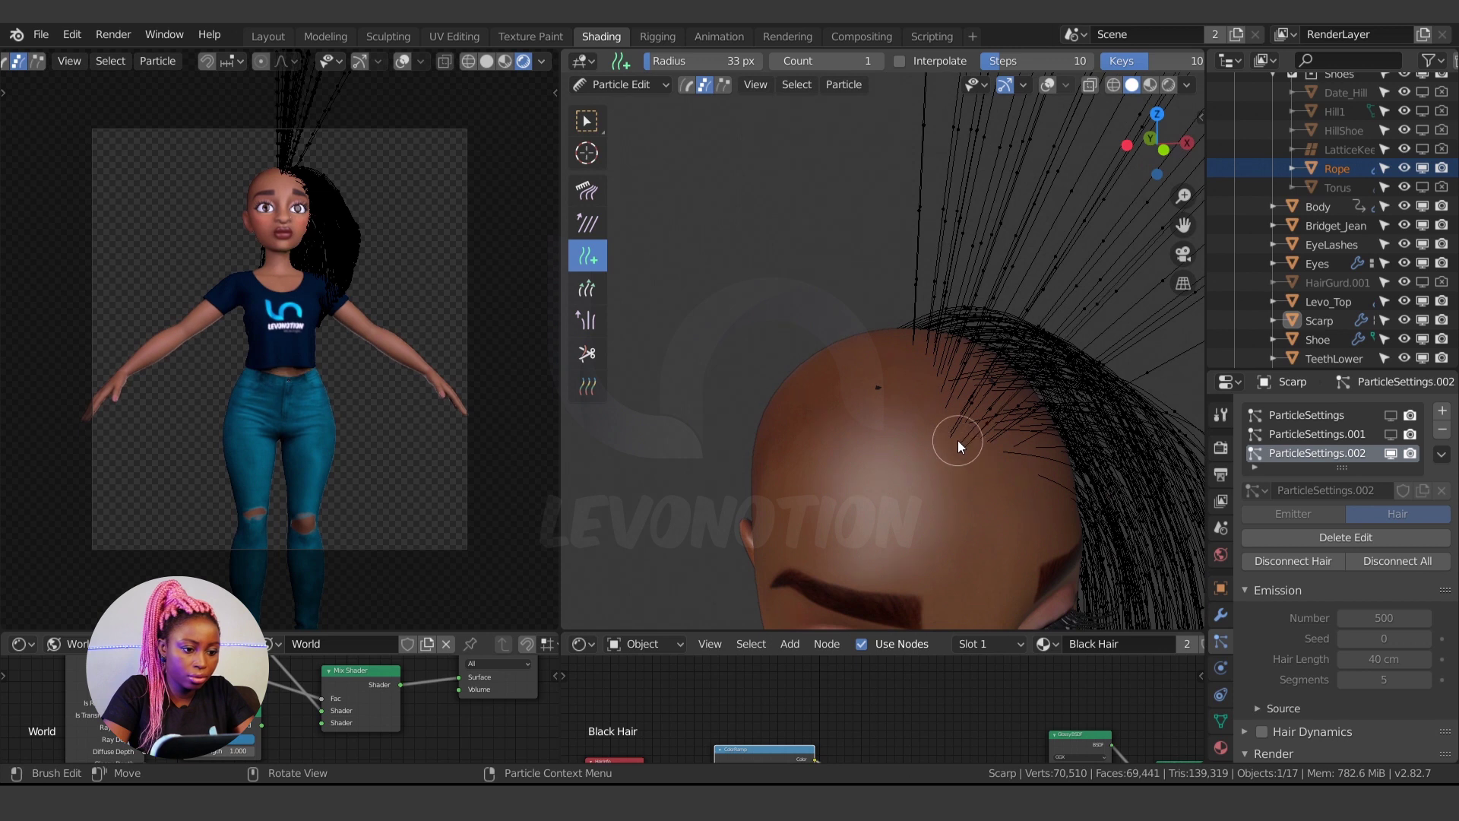
left_click(956, 436)
left_click(950, 413)
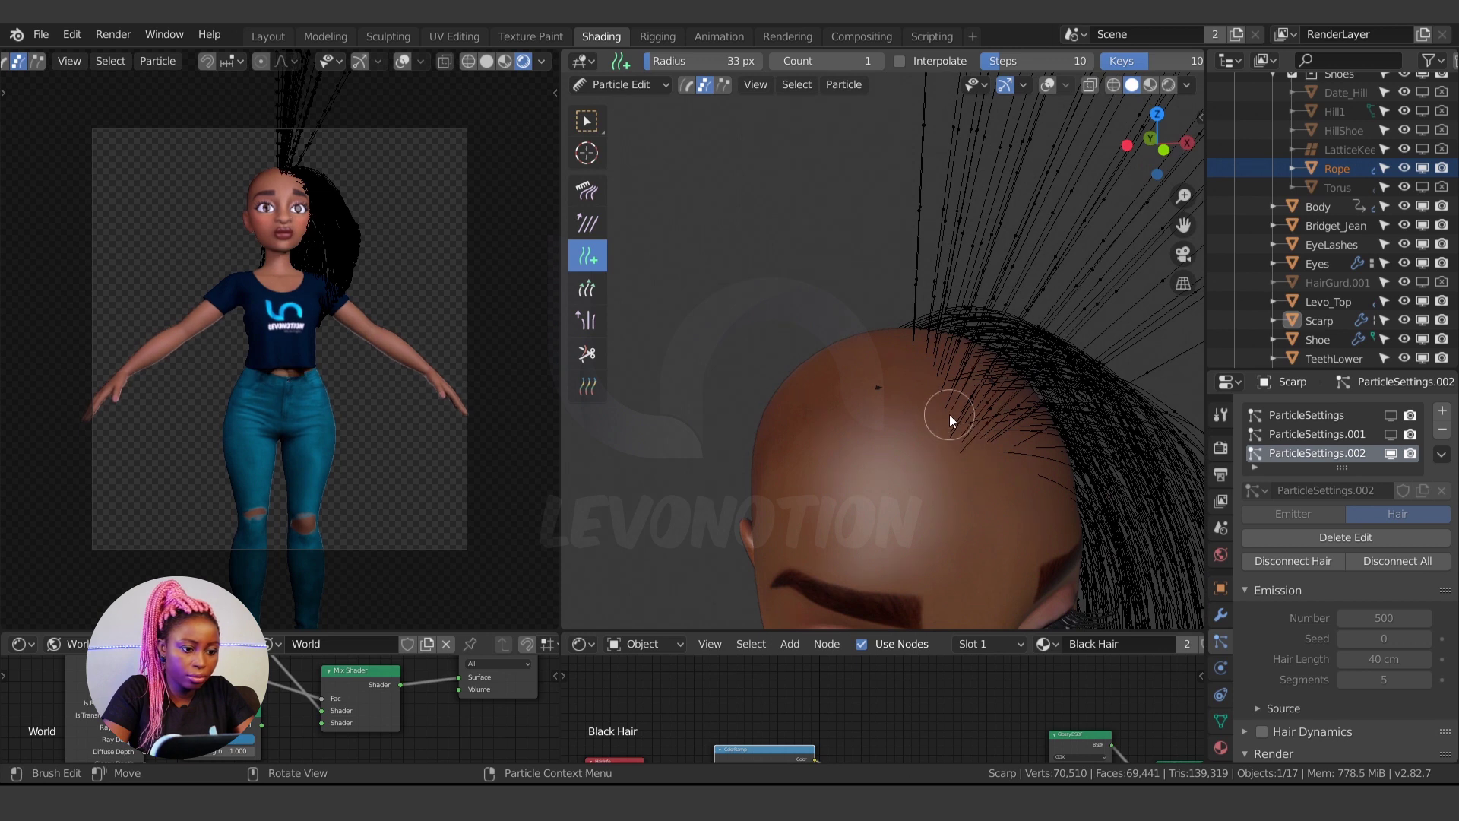
left_click(978, 453)
middle_click_drag(969, 488, 798, 466)
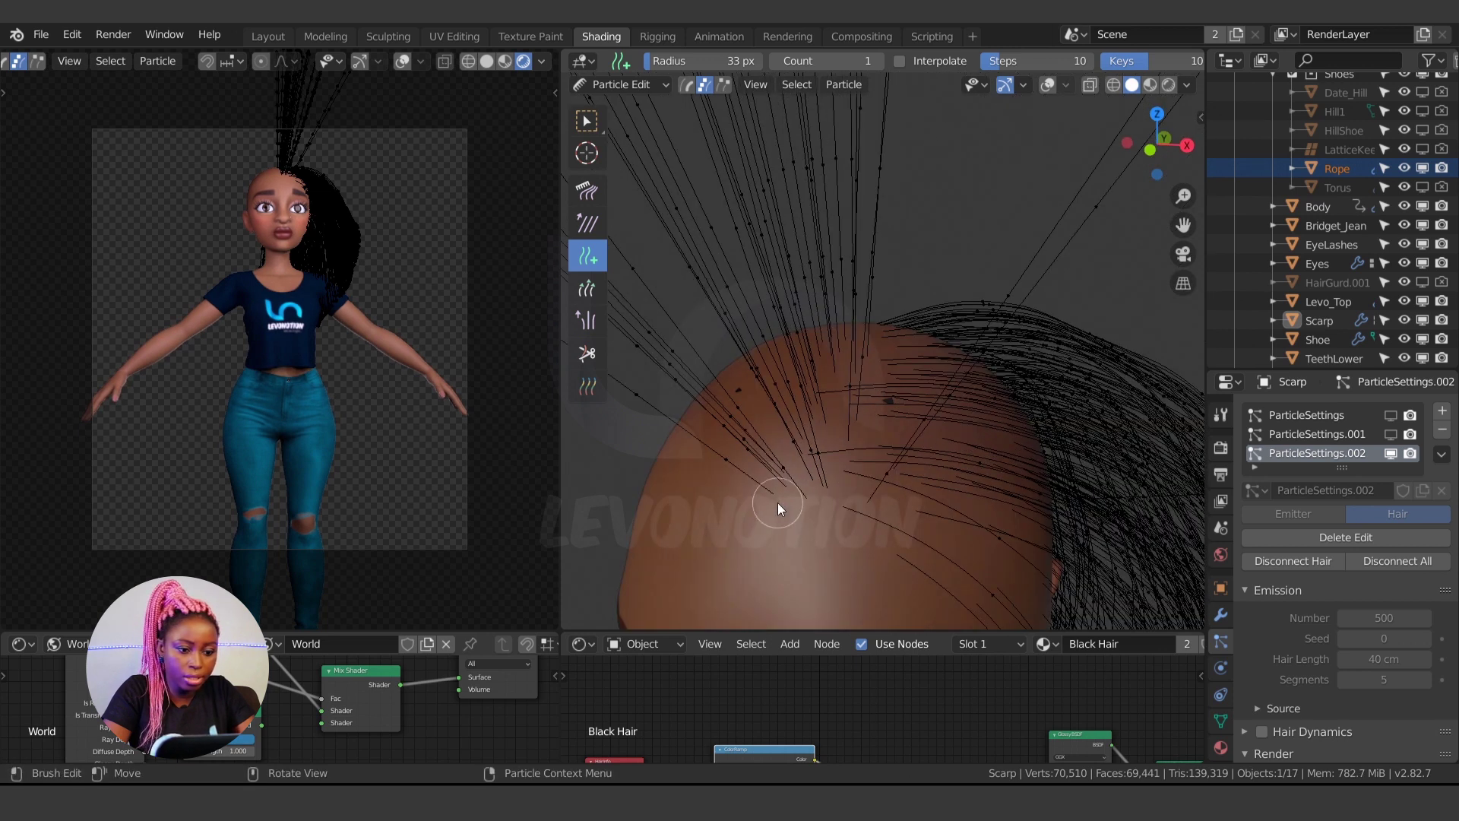
middle_click_drag(765, 524, 867, 528)
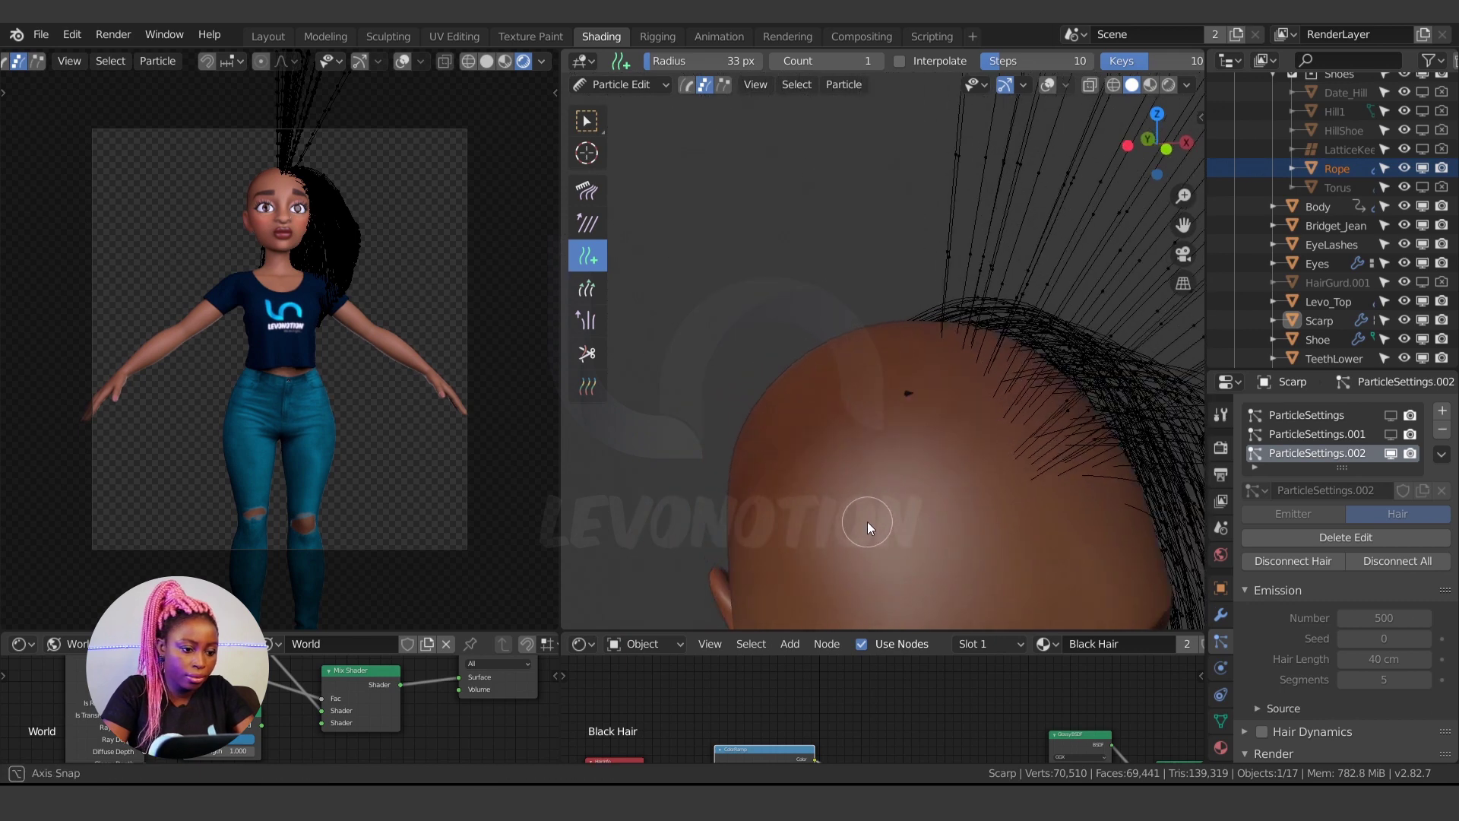
left_click(1051, 486)
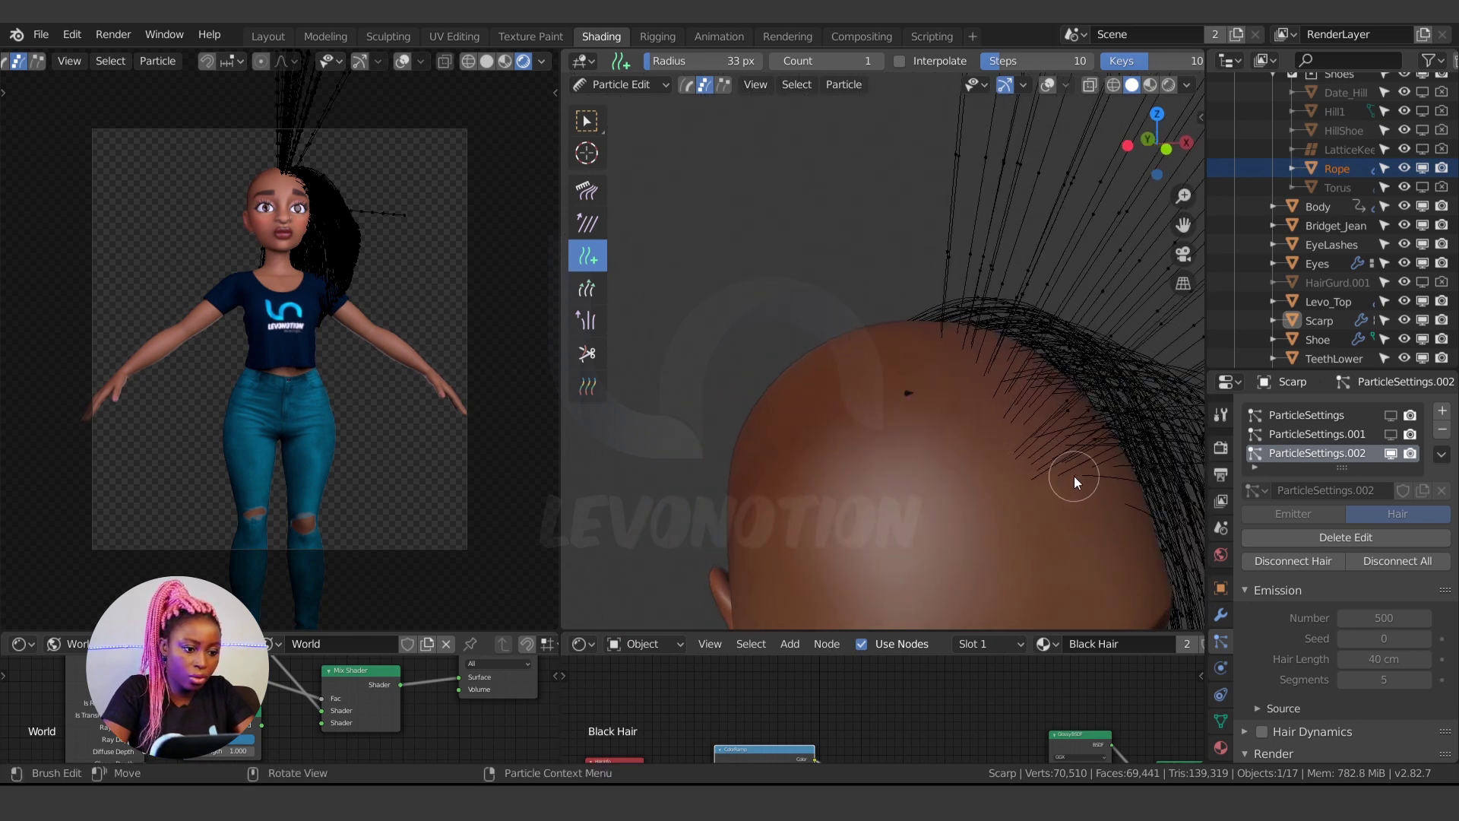
Circle-select the tips of the newly added upright hairs and grow the selection down to their roots
middle_click_drag(1074, 476, 868, 389)
scroll(869, 364, "down", 2)
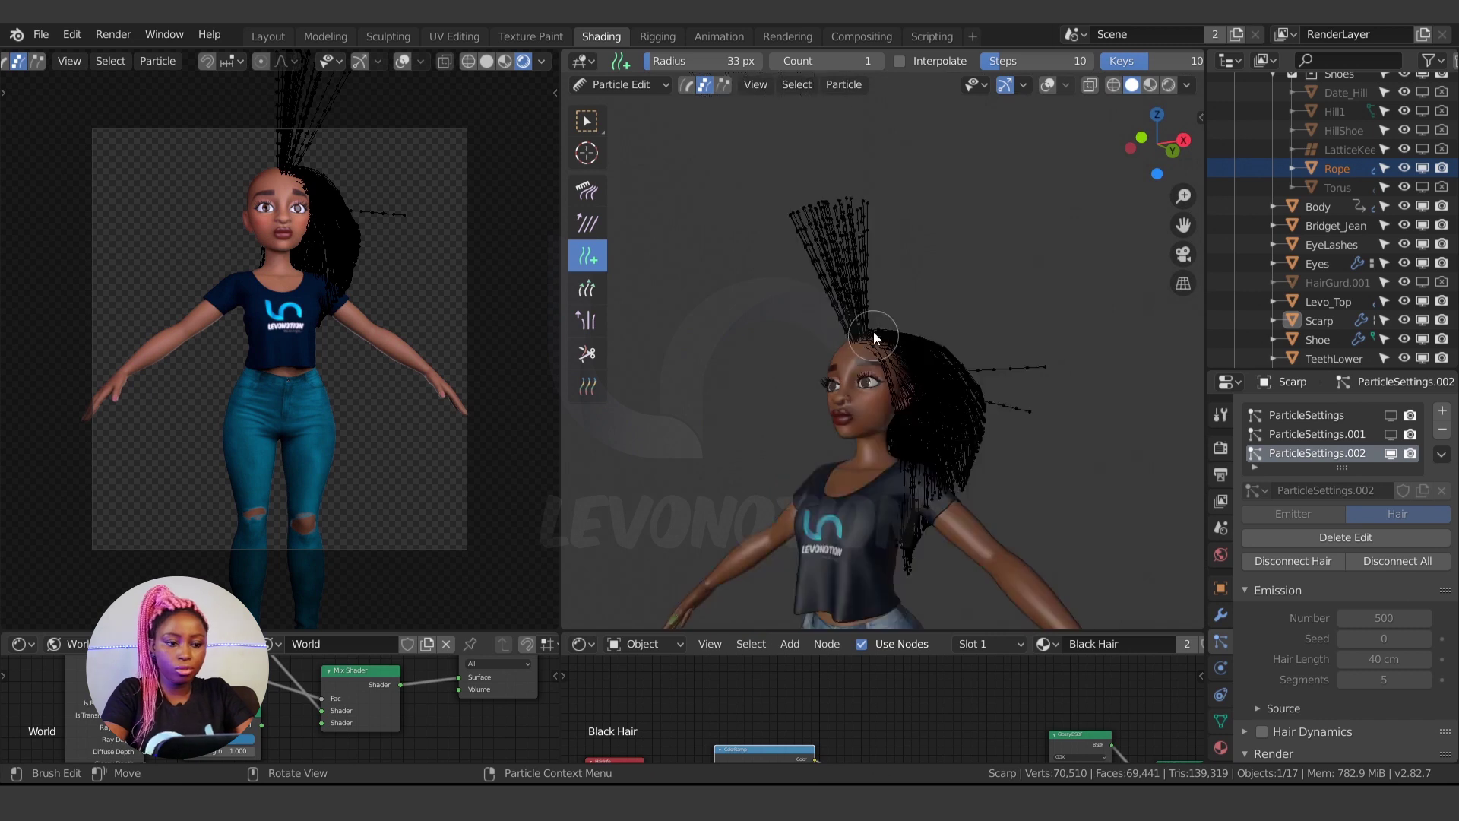
key("c")
scroll(818, 231, "down", 4)
mouse_move(816, 228)
left_mouse_down()
mouse_move(775, 229)
mouse_move(826, 223)
left_mouse_up()
right_click(826, 223)
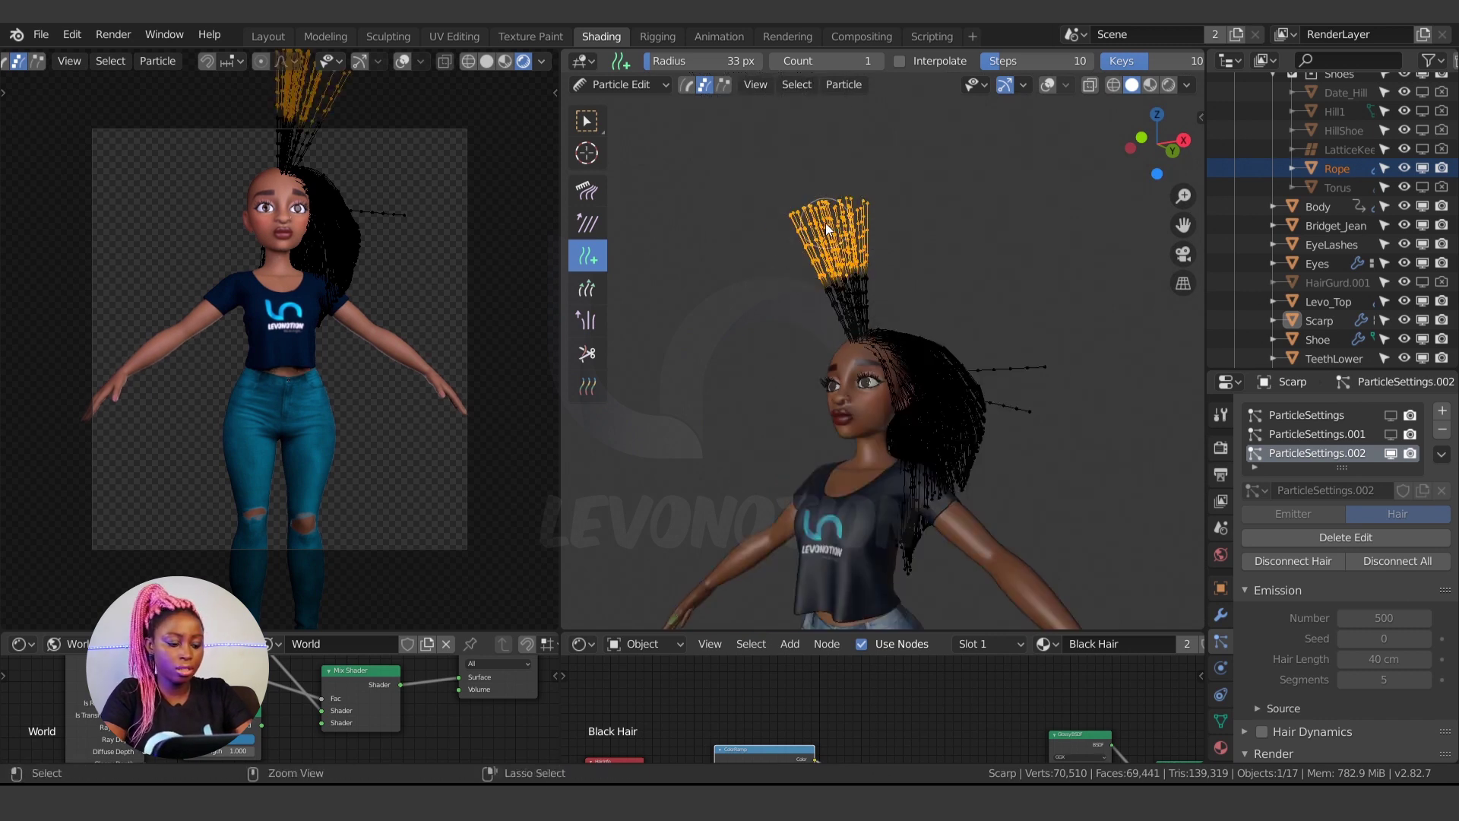
key("ctrl+KP_Add")
key("ctrl+KP_Add")
key("ctrl+KP_Add")
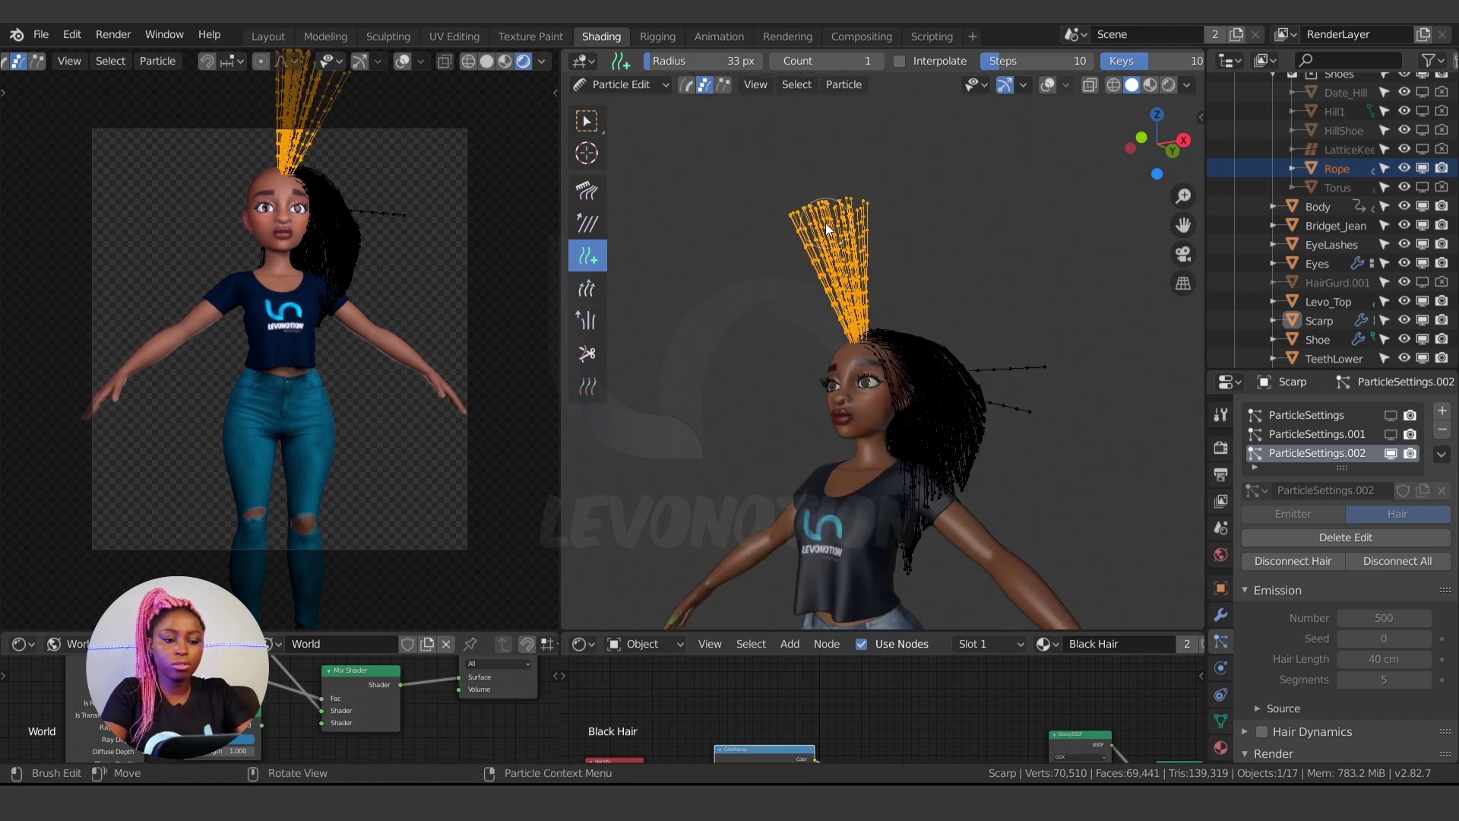
Comb the selected upright hairs over and down onto the haired side of the head with the Comb brush
middle_click_drag(838, 287, 854, 303, "shift")
left_click(587, 190)
middle_click_drag(909, 421, 926, 422)
left_click_drag(788, 205, 1162, 377)
mouse_move(837, 285)
left_mouse_down()
mouse_move(1035, 307)
mouse_move(1113, 435)
left_mouse_up()
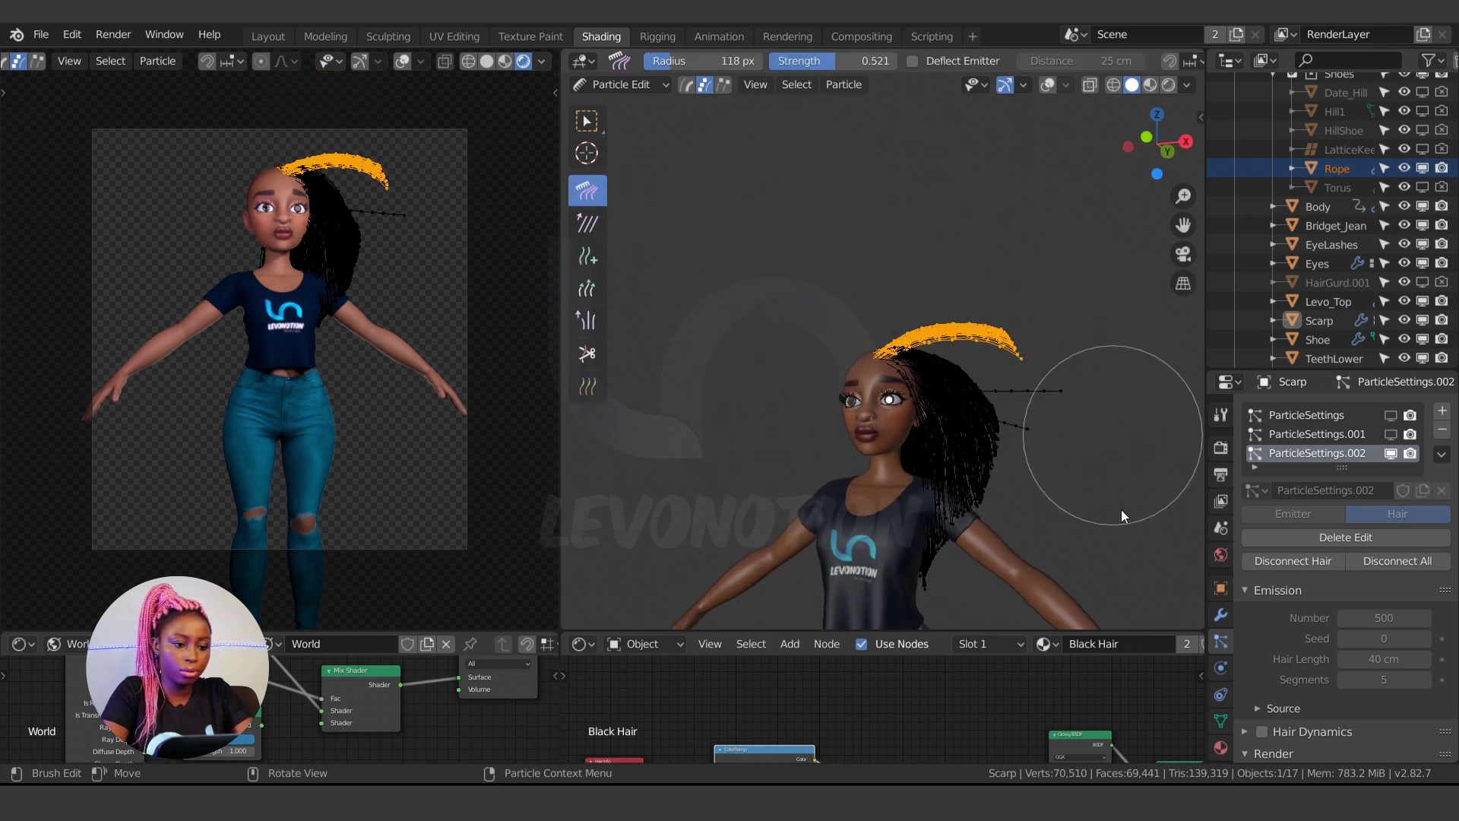
mouse_move(916, 254)
left_mouse_down()
mouse_move(1050, 462)
mouse_move(1063, 536)
left_mouse_up()
left_click_drag(994, 402, 988, 464)
Comb the selected hairs down past the temple and back from the face, working from the side view
middle_click_drag(950, 484, 785, 503)
left_click_drag(929, 390, 842, 560)
left_click_drag(855, 410, 867, 570)
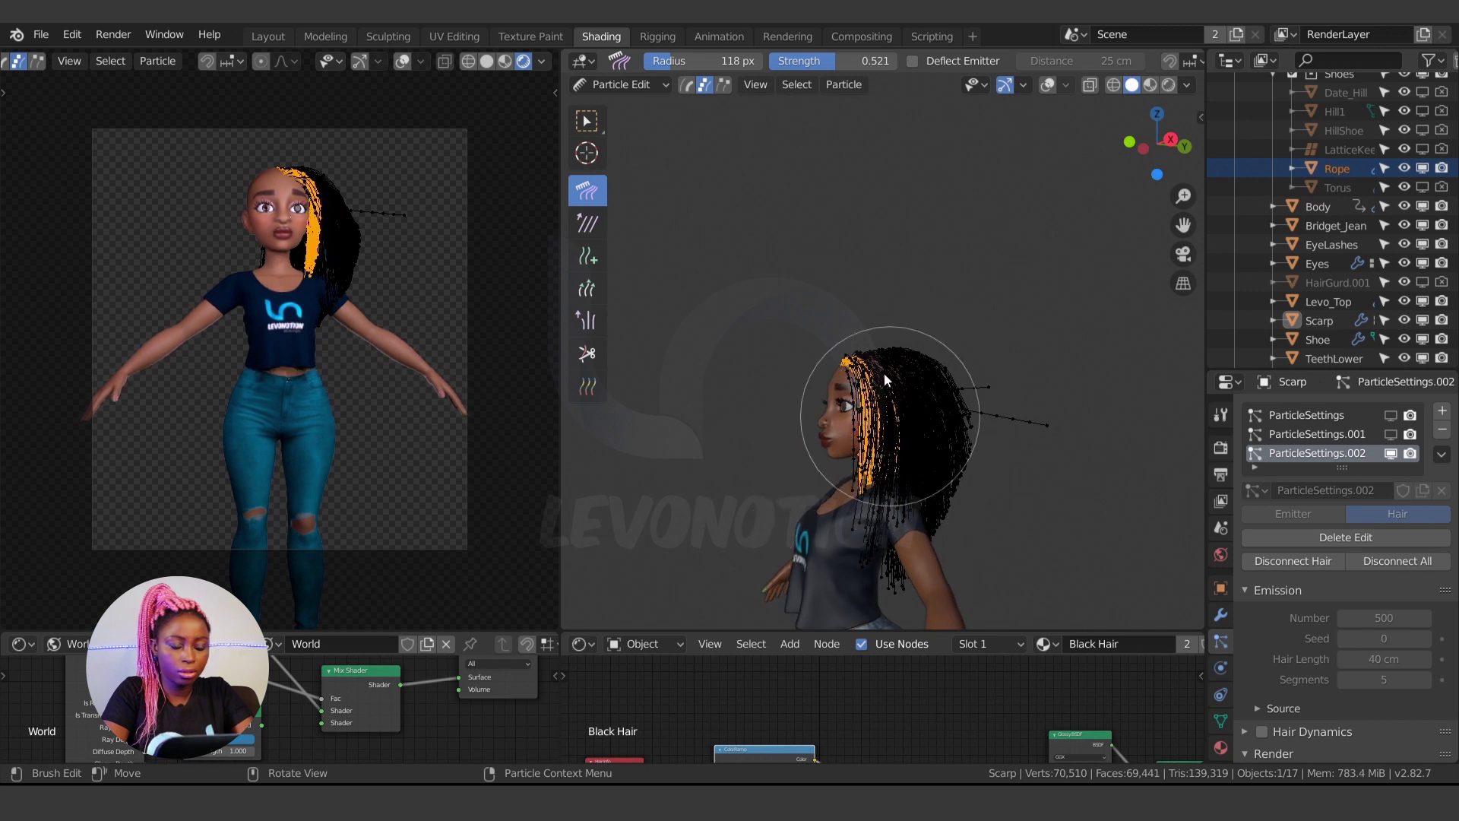
scroll(882, 370, "up", 2)
left_click_drag(882, 370, 862, 575)
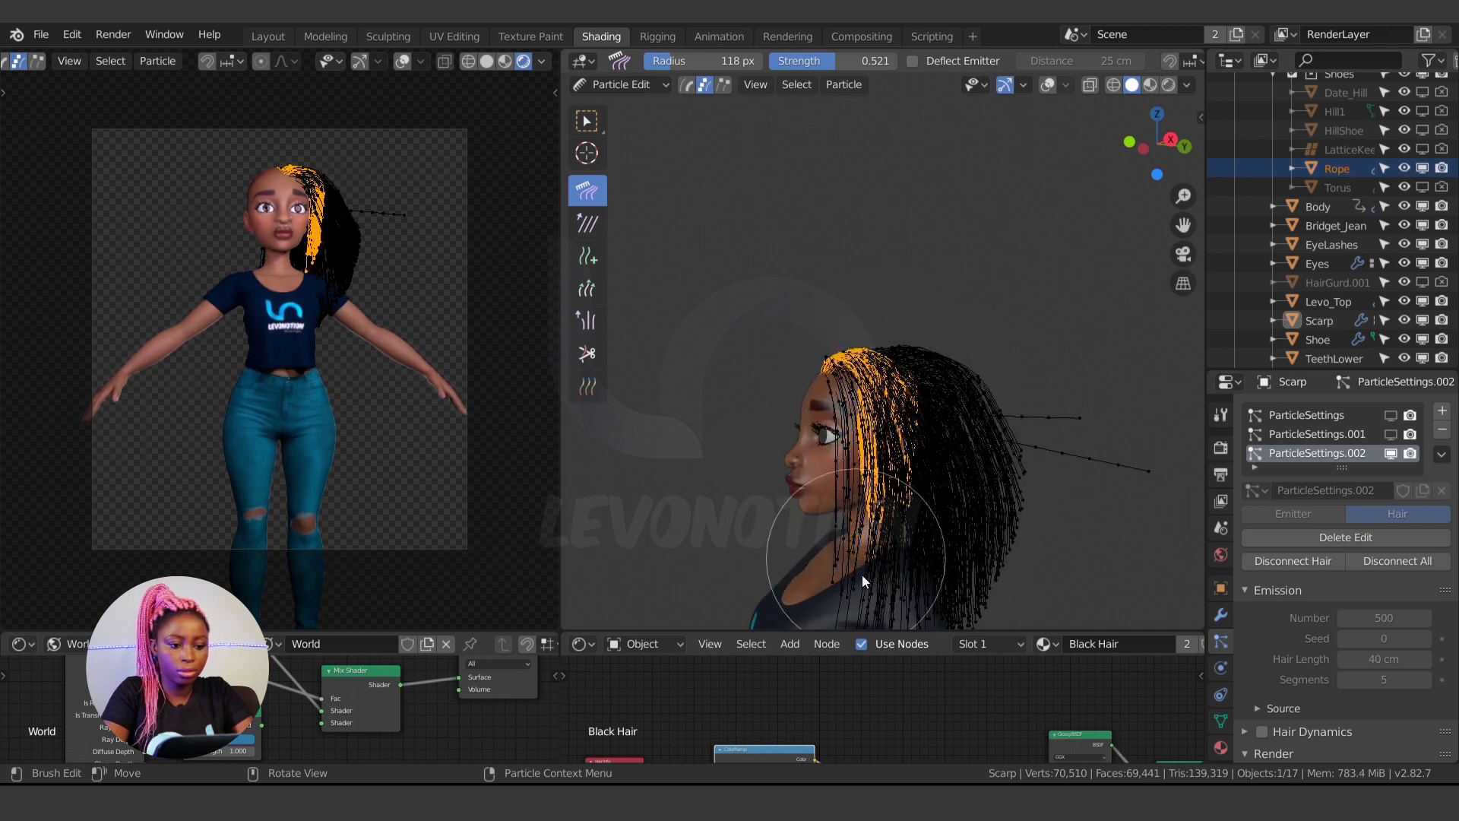
left_click_drag(907, 494, 989, 604)
middle_click_drag(952, 509, 1002, 517)
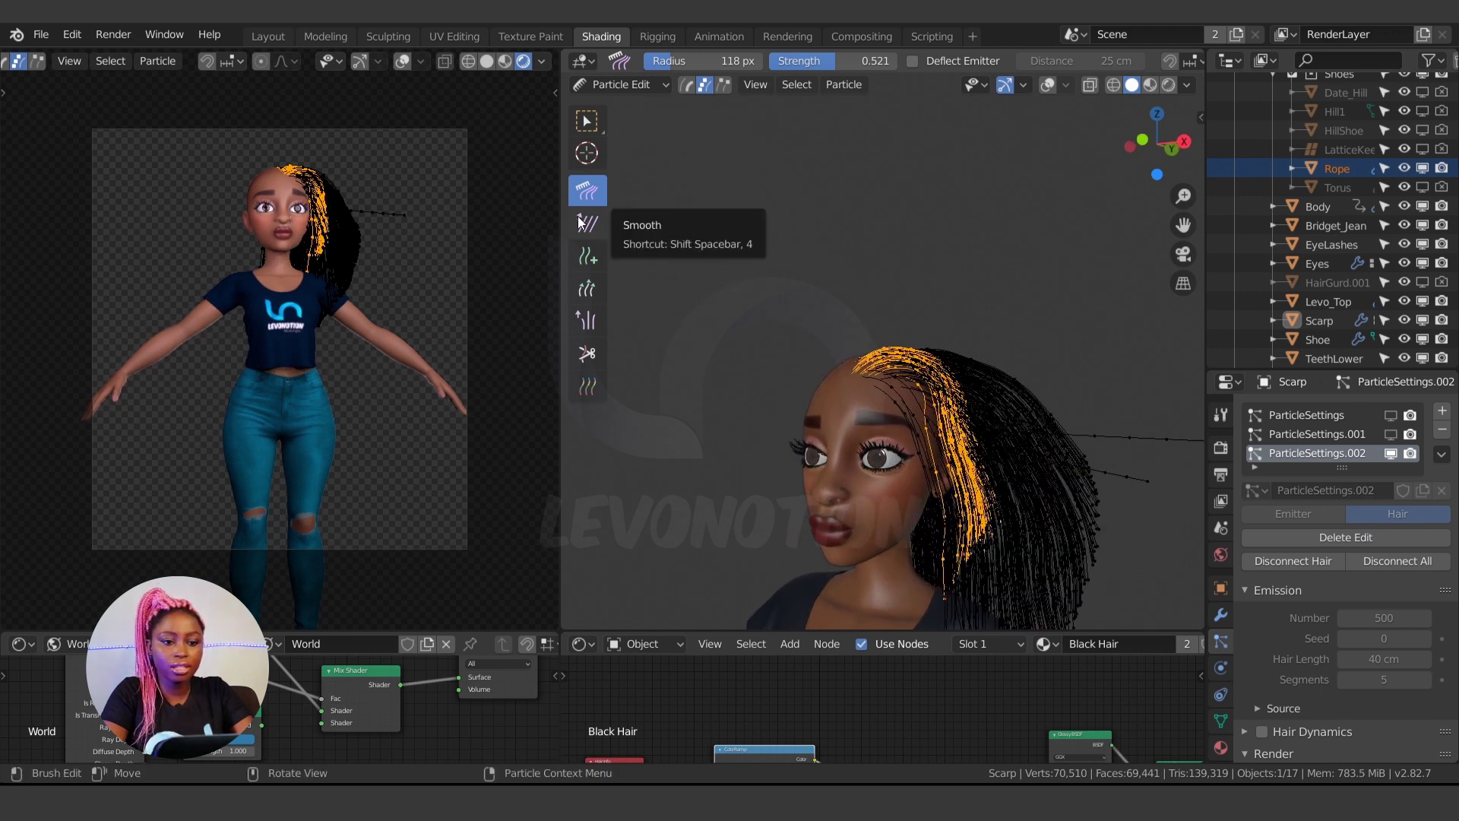
Lengthen the selected parting hairs with the Length brush and comb them down to blend with the surrounding hair
left_click(586, 289)
mouse_move(942, 510)
left_mouse_down()
mouse_move(1007, 540)
mouse_move(1004, 600)
left_mouse_up()
left_click(586, 191)
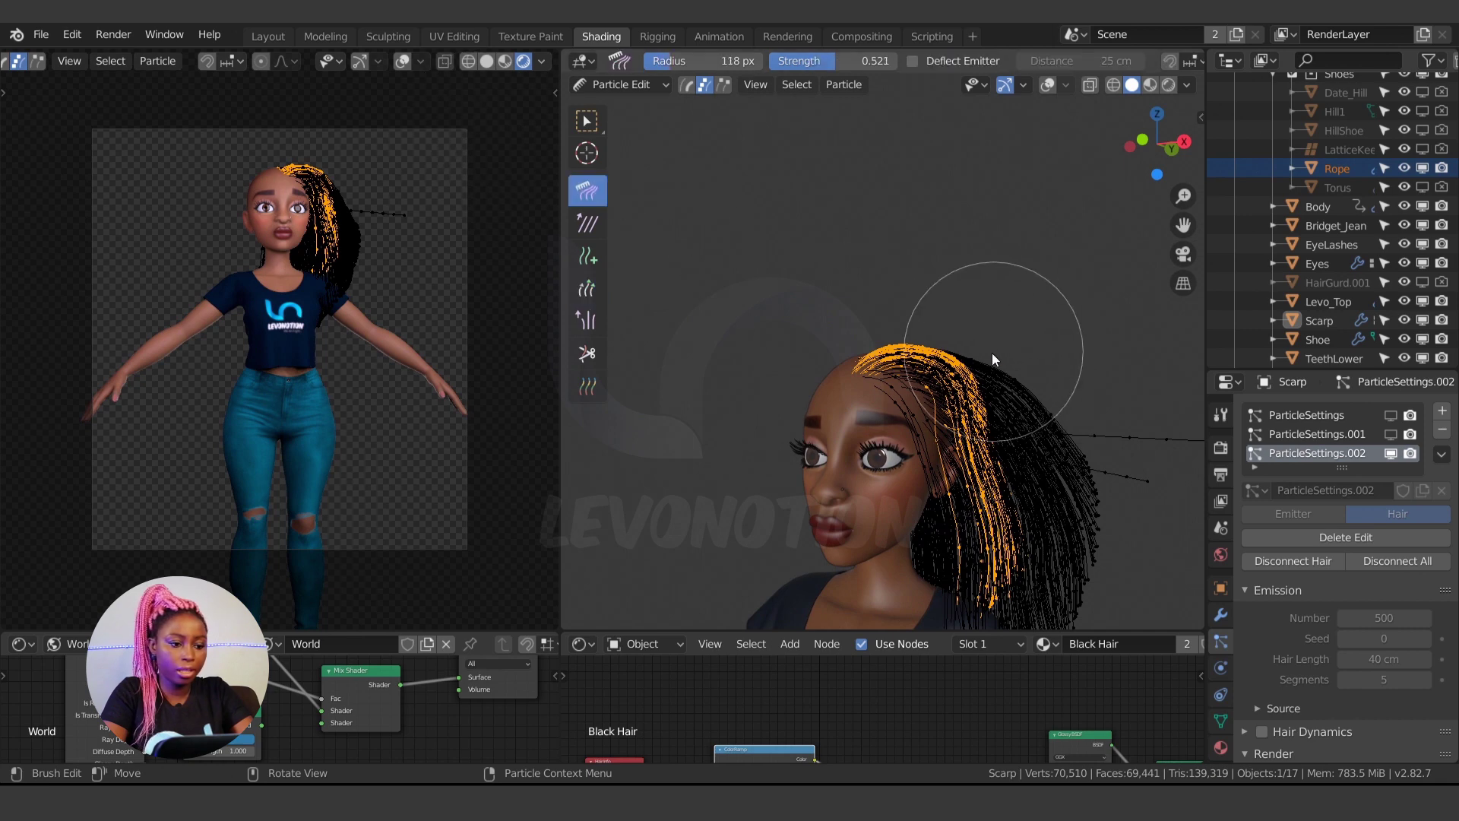
mouse_move(992, 352)
left_mouse_down()
mouse_move(1010, 518)
mouse_move(988, 470)
mouse_move(970, 530)
left_mouse_up()
middle_click_drag(970, 530, 761, 525)
mouse_move(760, 526)
left_mouse_down()
mouse_move(738, 533)
mouse_move(825, 524)
mouse_move(782, 587)
mouse_move(817, 420)
mouse_move(763, 475)
mouse_move(798, 428)
left_mouse_up()
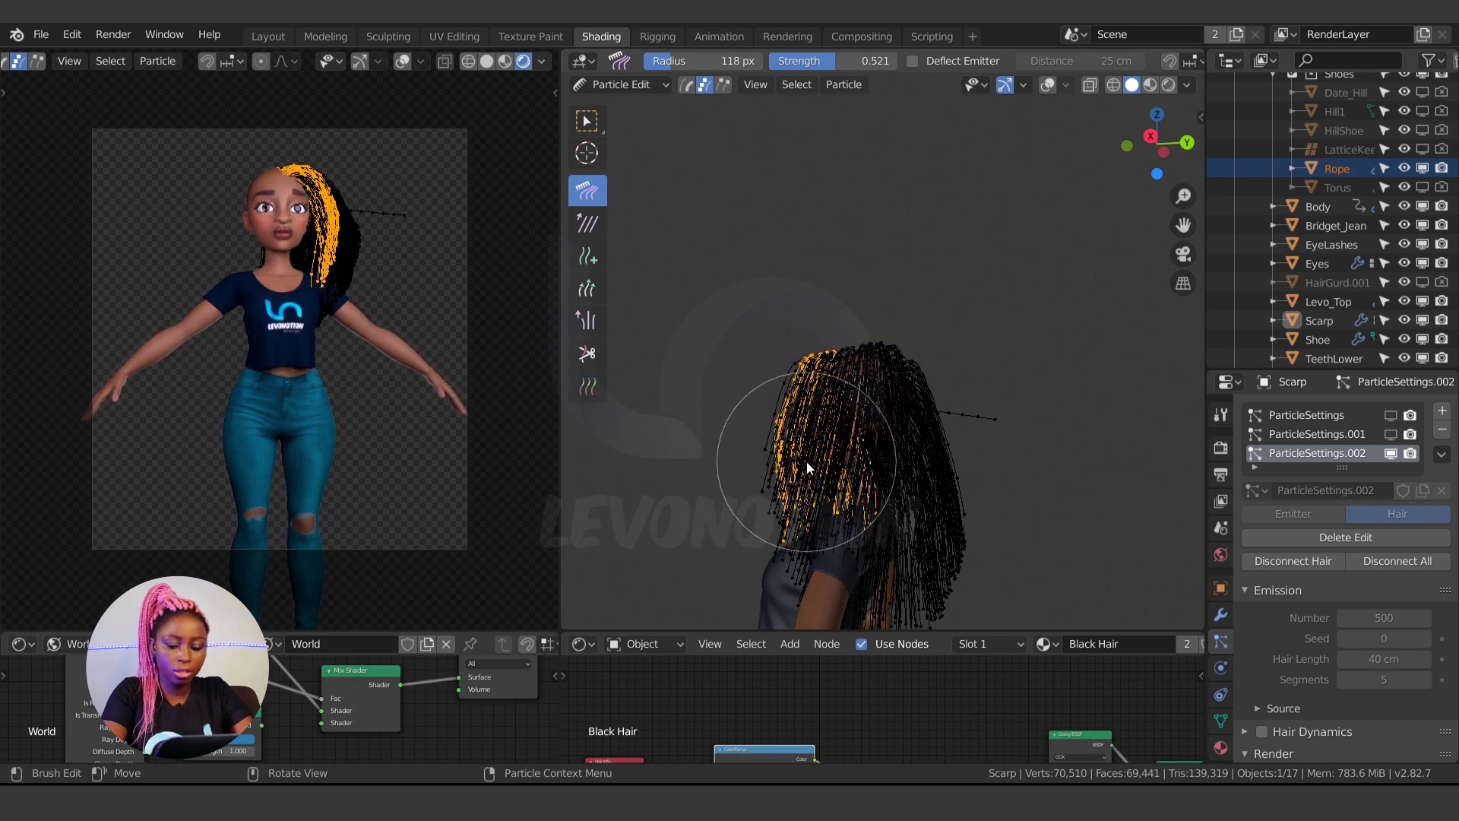
Clear the selection and comb the stray hairs sticking out of the side down into the rest of the hair
key("alt+a")
mouse_move(1005, 333)
left_mouse_down()
mouse_move(1079, 656)
mouse_move(1025, 591)
mouse_move(946, 417)
mouse_move(961, 503)
left_mouse_up()
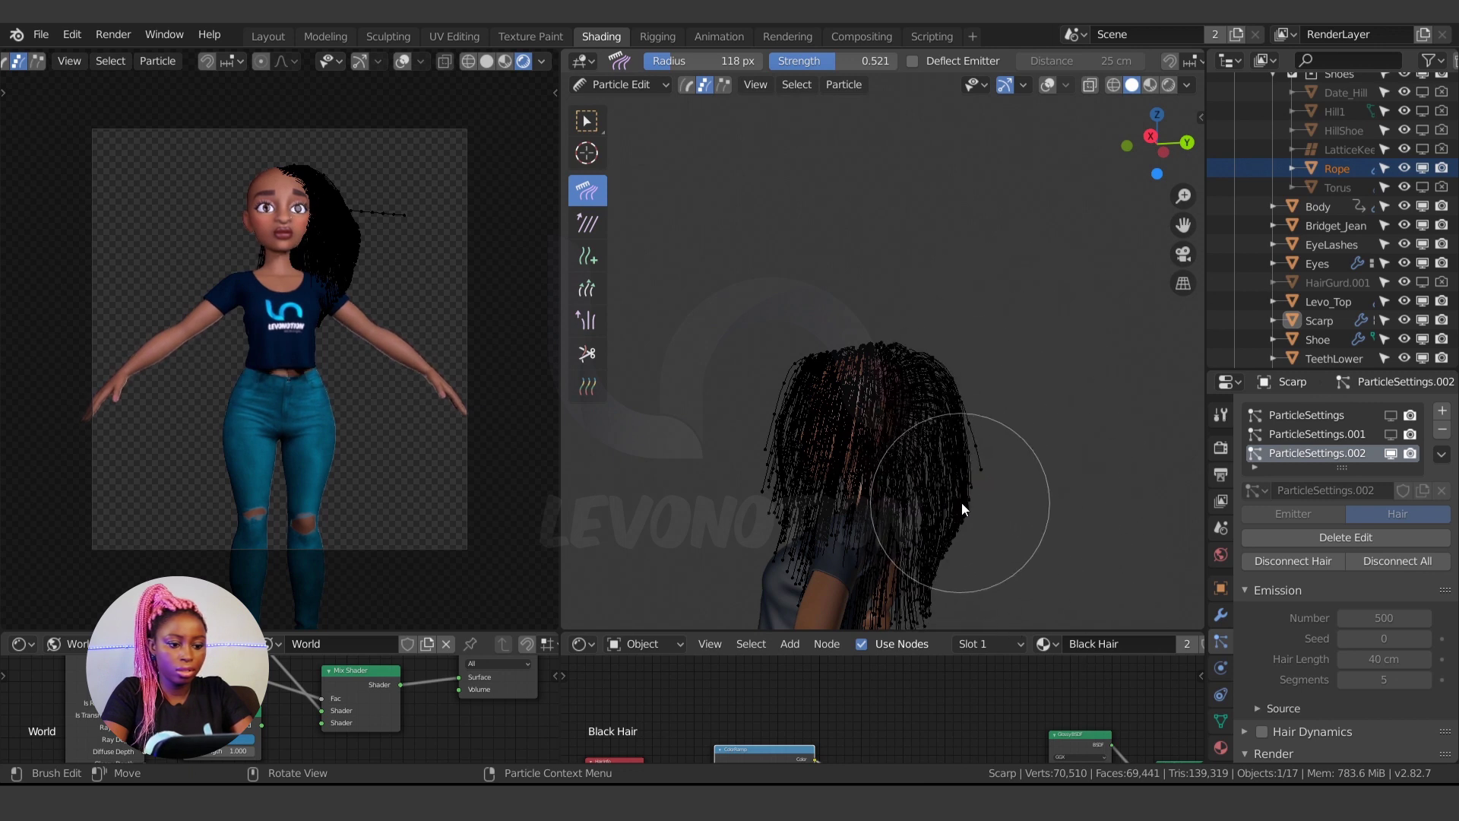
mouse_move(783, 400)
middle_mouse_down()
mouse_move(989, 450)
mouse_move(1062, 394)
middle_mouse_up()
mouse_move(1063, 400)
left_mouse_down()
mouse_move(1018, 395)
mouse_move(1034, 426)
mouse_move(1027, 548)
mouse_move(936, 496)
left_mouse_up()
middle_click_drag(936, 496, 1006, 353, "shift")
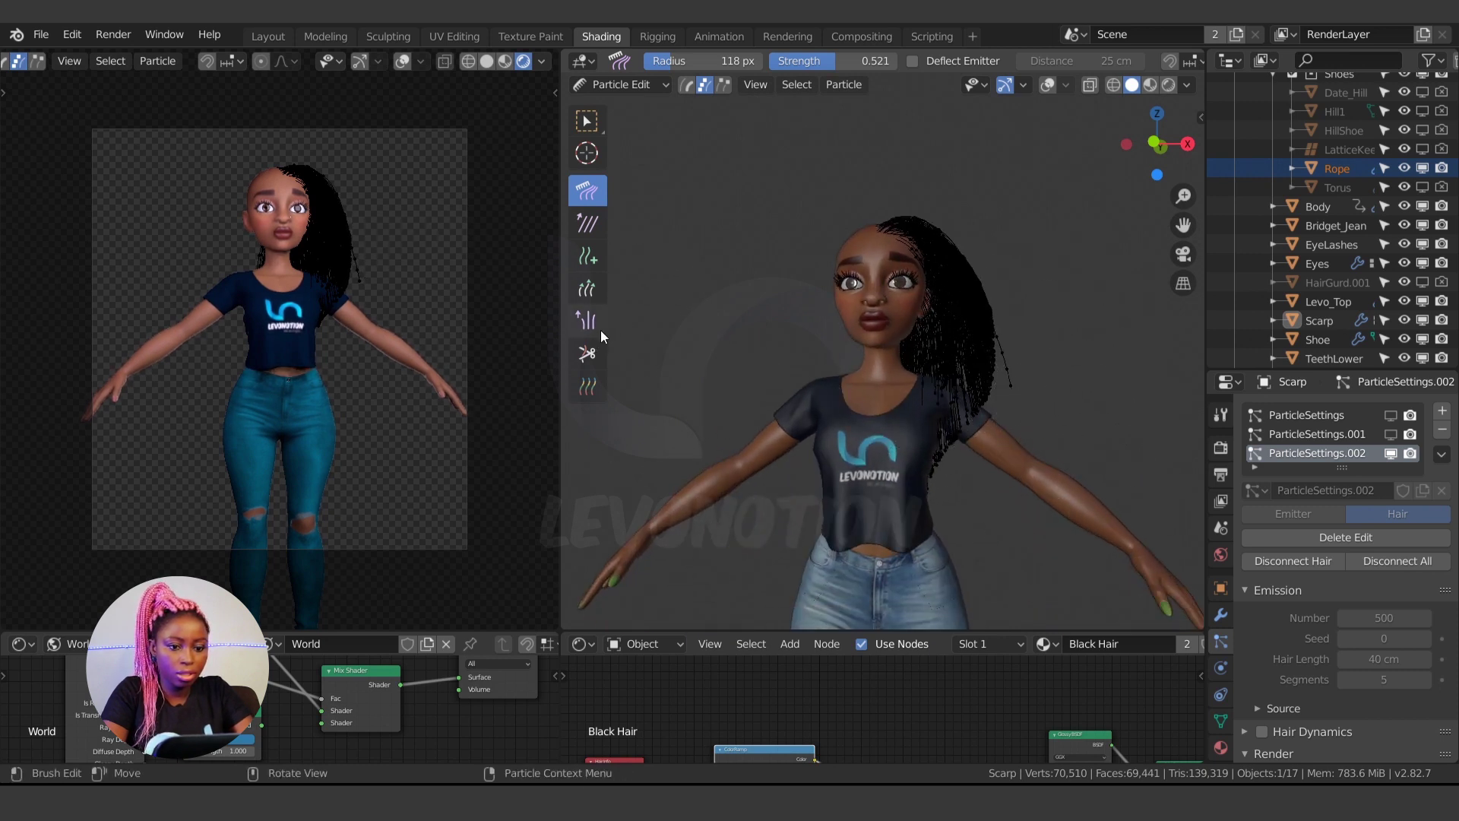
Trim the uneven hair ends above the shoulder with the Cut brush at a 9 px radius
left_click(587, 352)
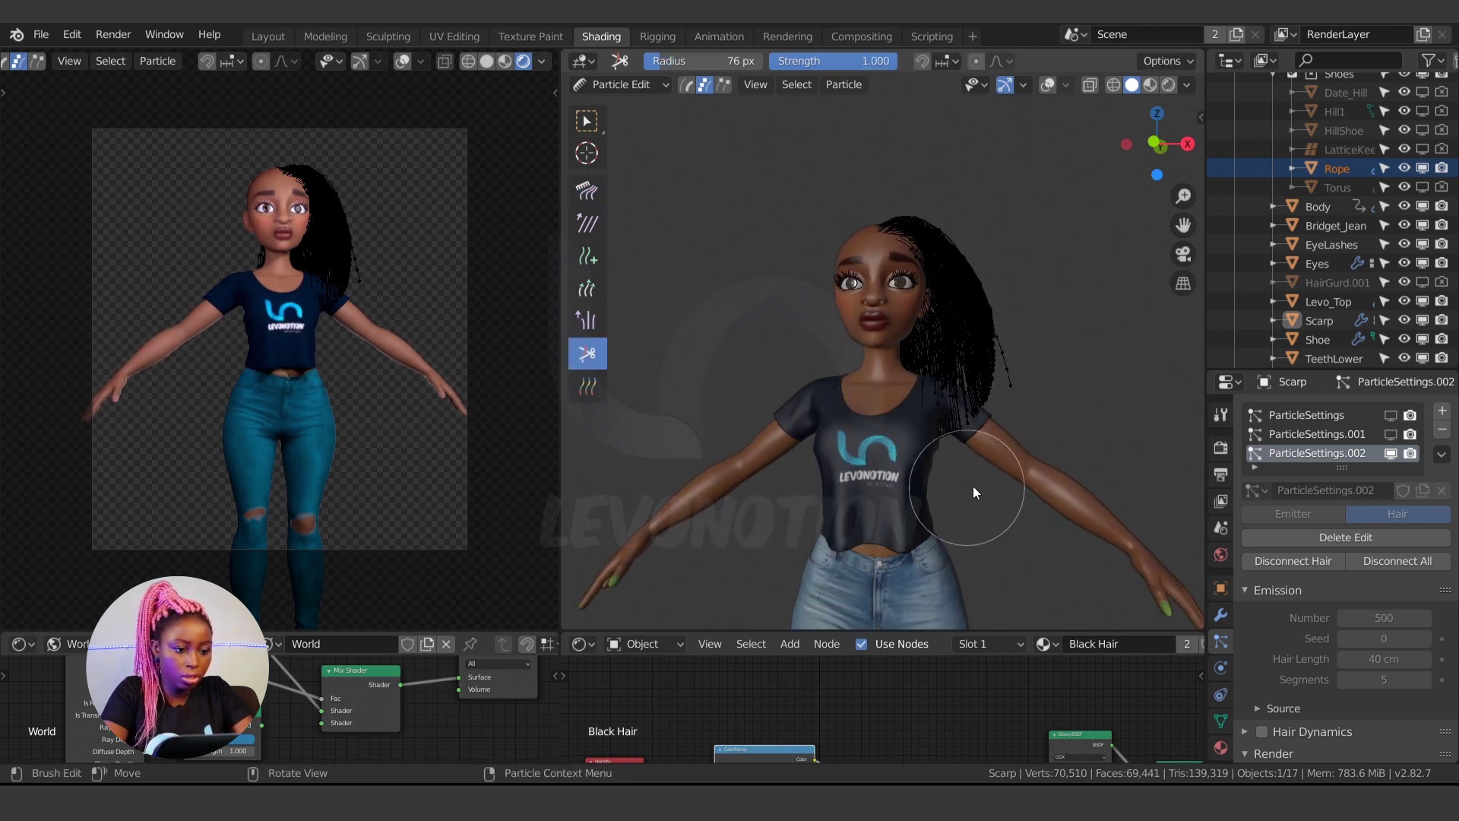
key("f")
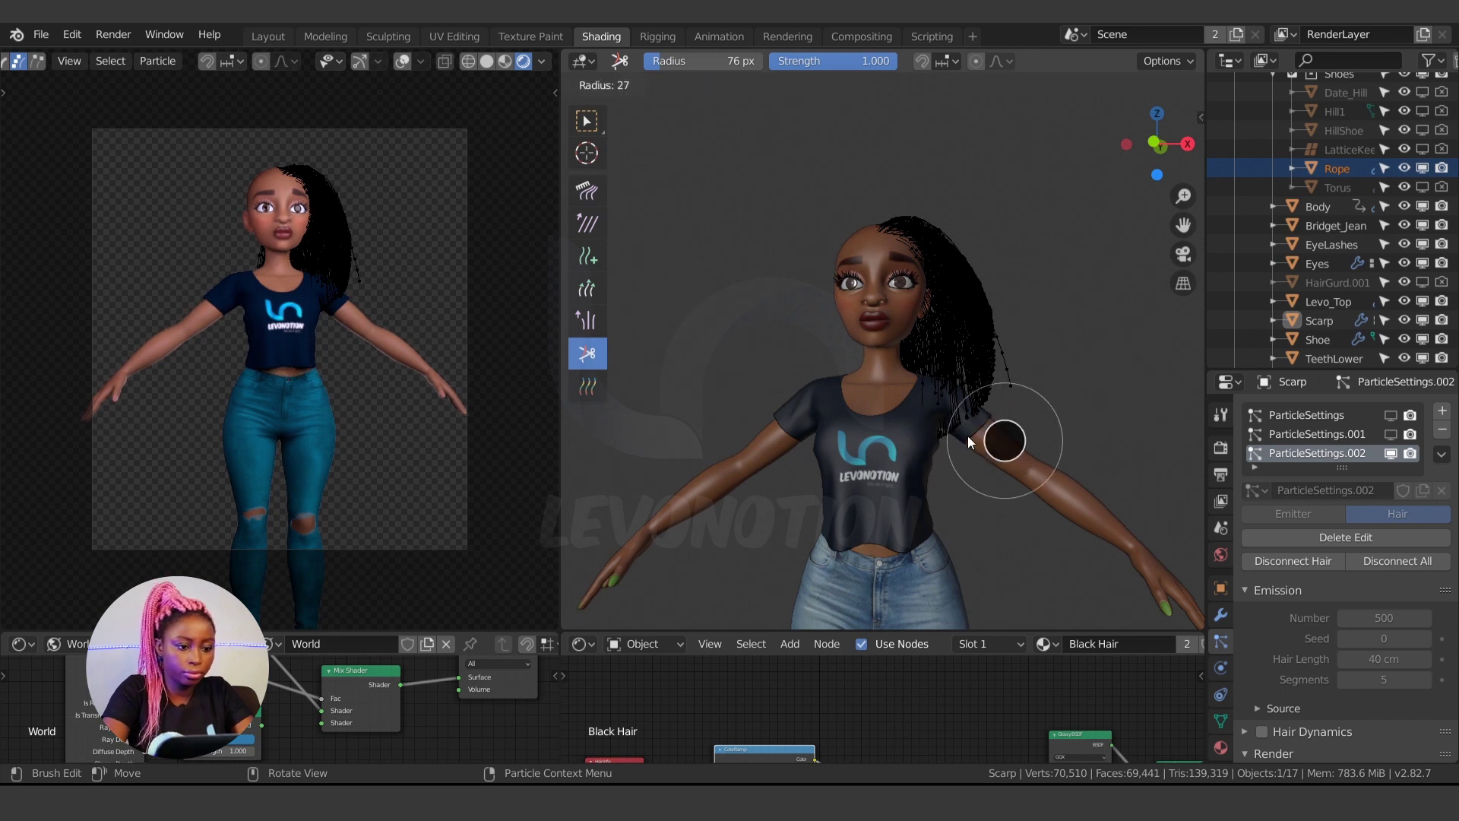
left_click(968, 435)
scroll(981, 456, "up", 3)
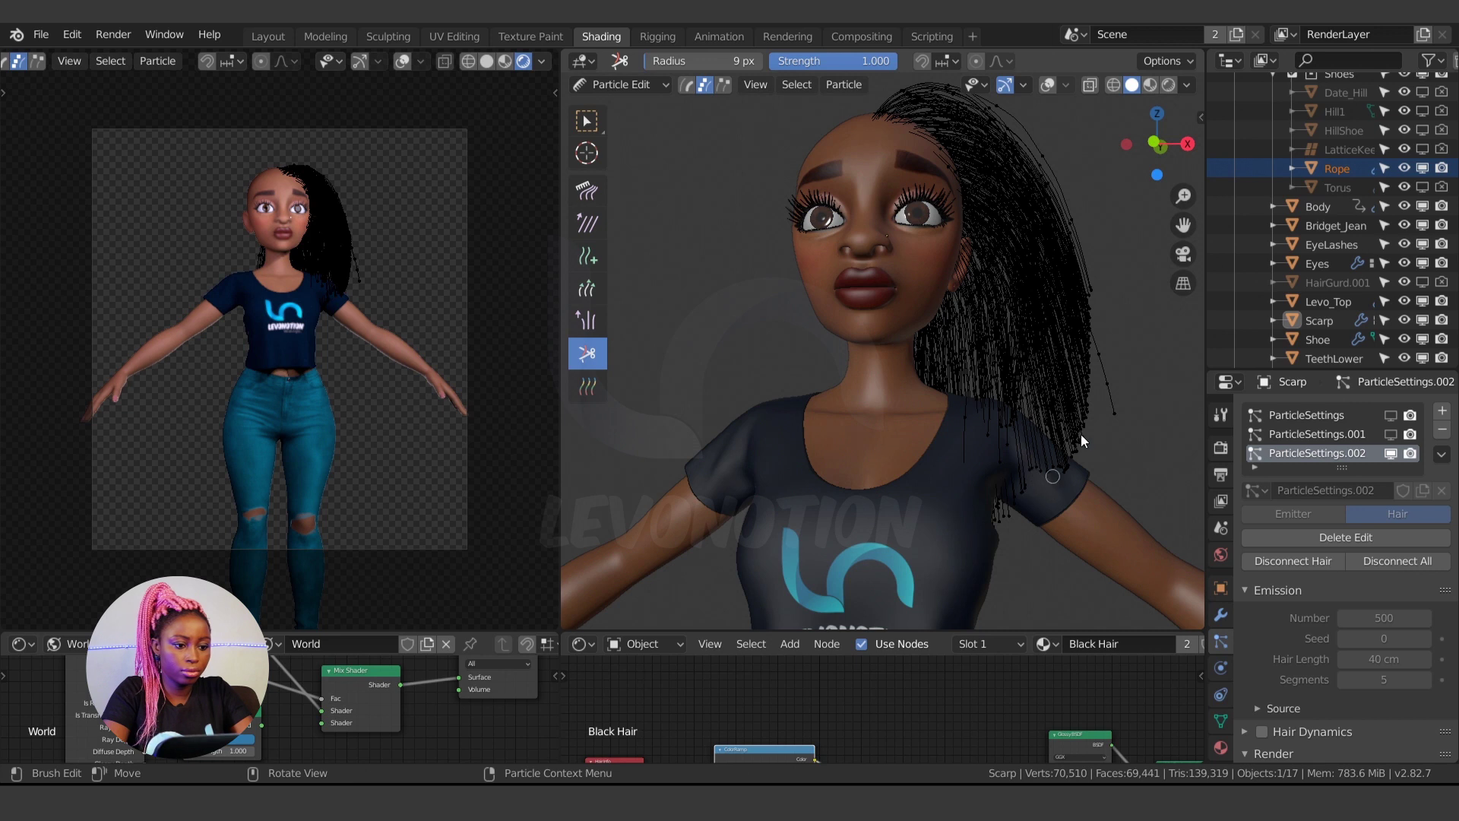
mouse_move(1063, 471)
left_mouse_down()
mouse_move(1099, 378)
mouse_move(1108, 439)
mouse_move(978, 502)
left_mouse_up()
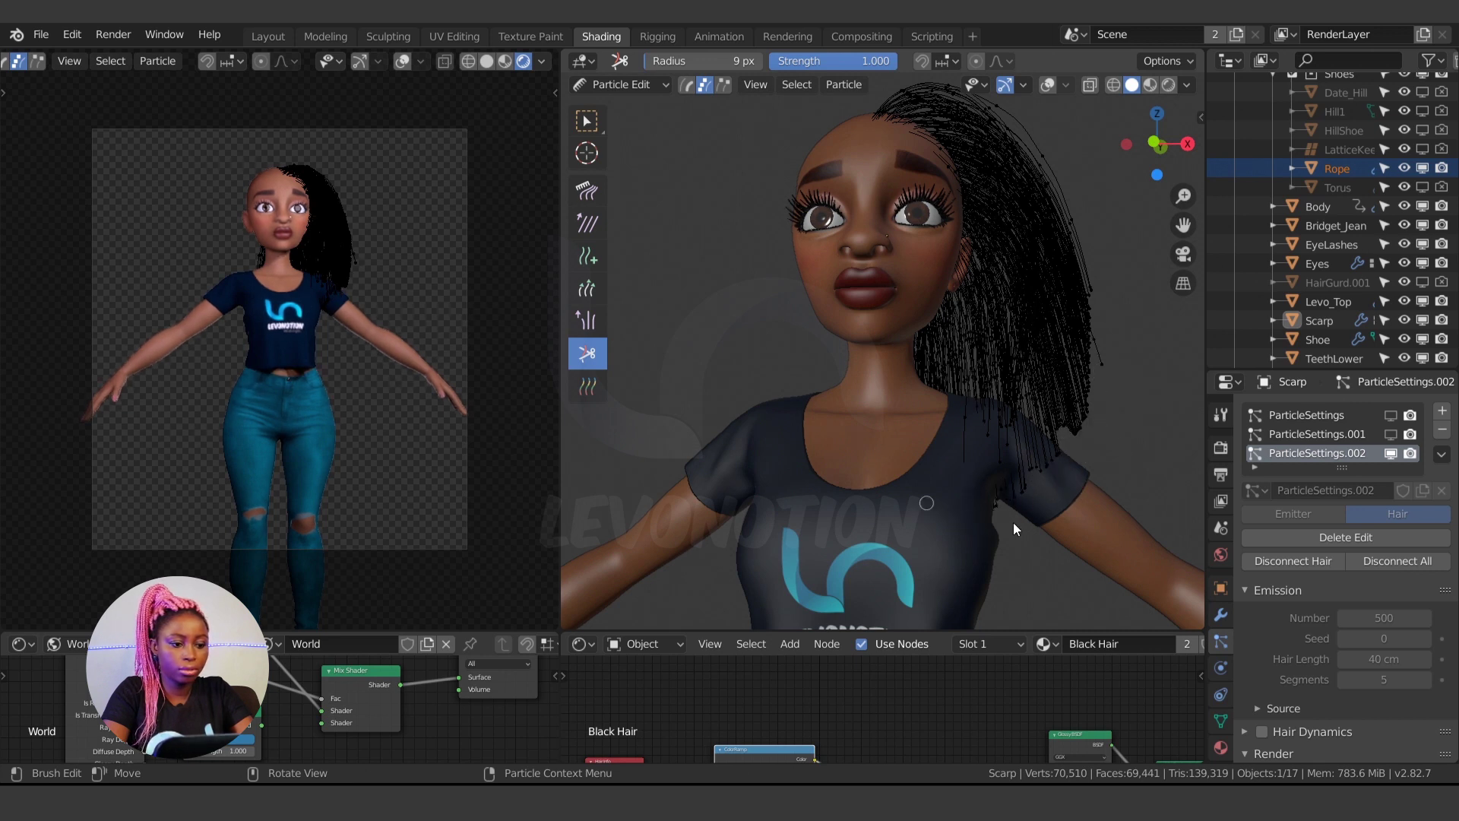
mouse_move(1059, 466)
left_mouse_down()
mouse_move(980, 479)
mouse_move(964, 463)
left_mouse_up()
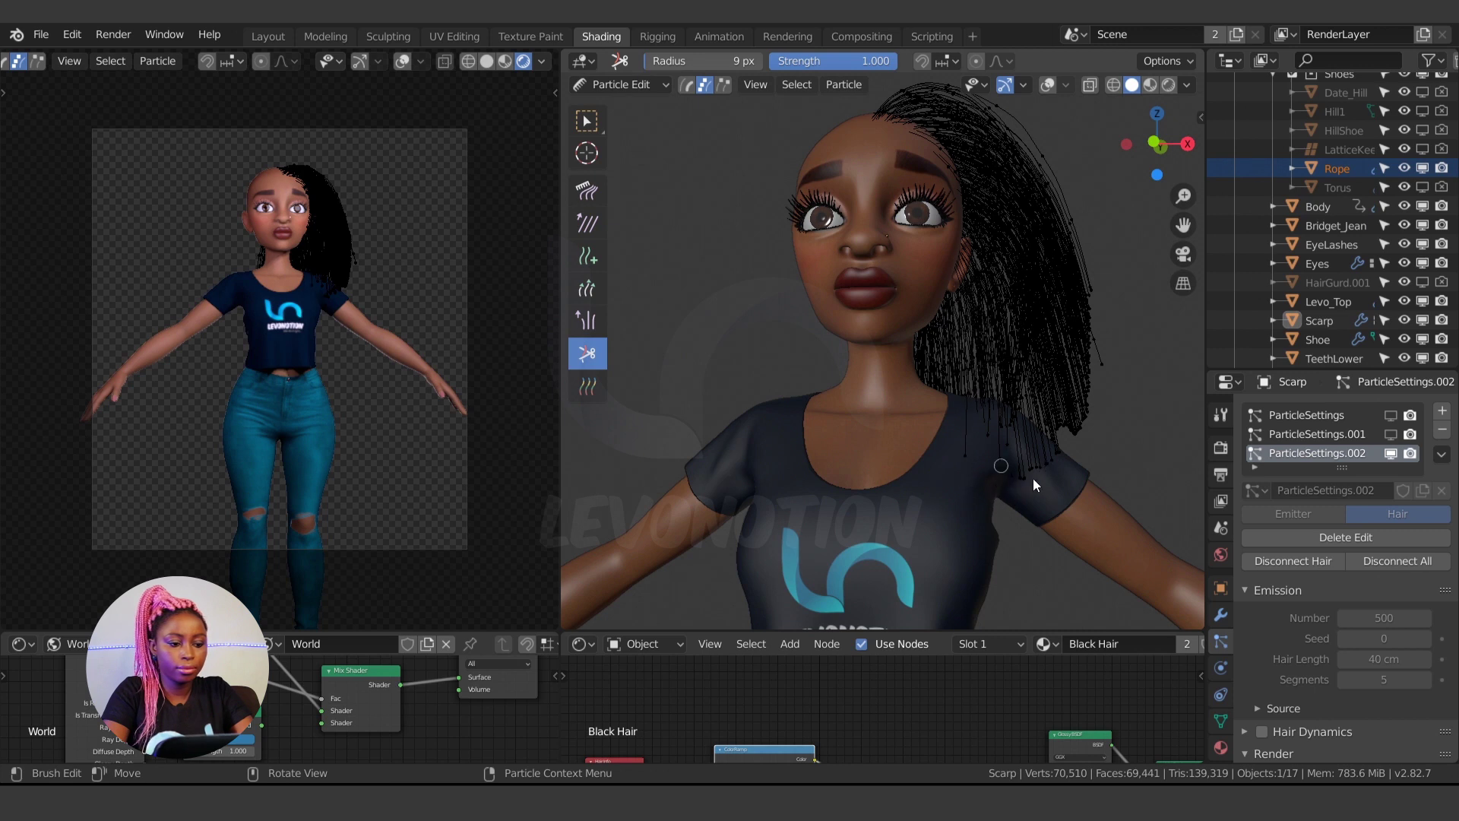
mouse_move(1054, 460)
left_mouse_down()
mouse_move(943, 459)
mouse_move(1015, 442)
left_mouse_up()
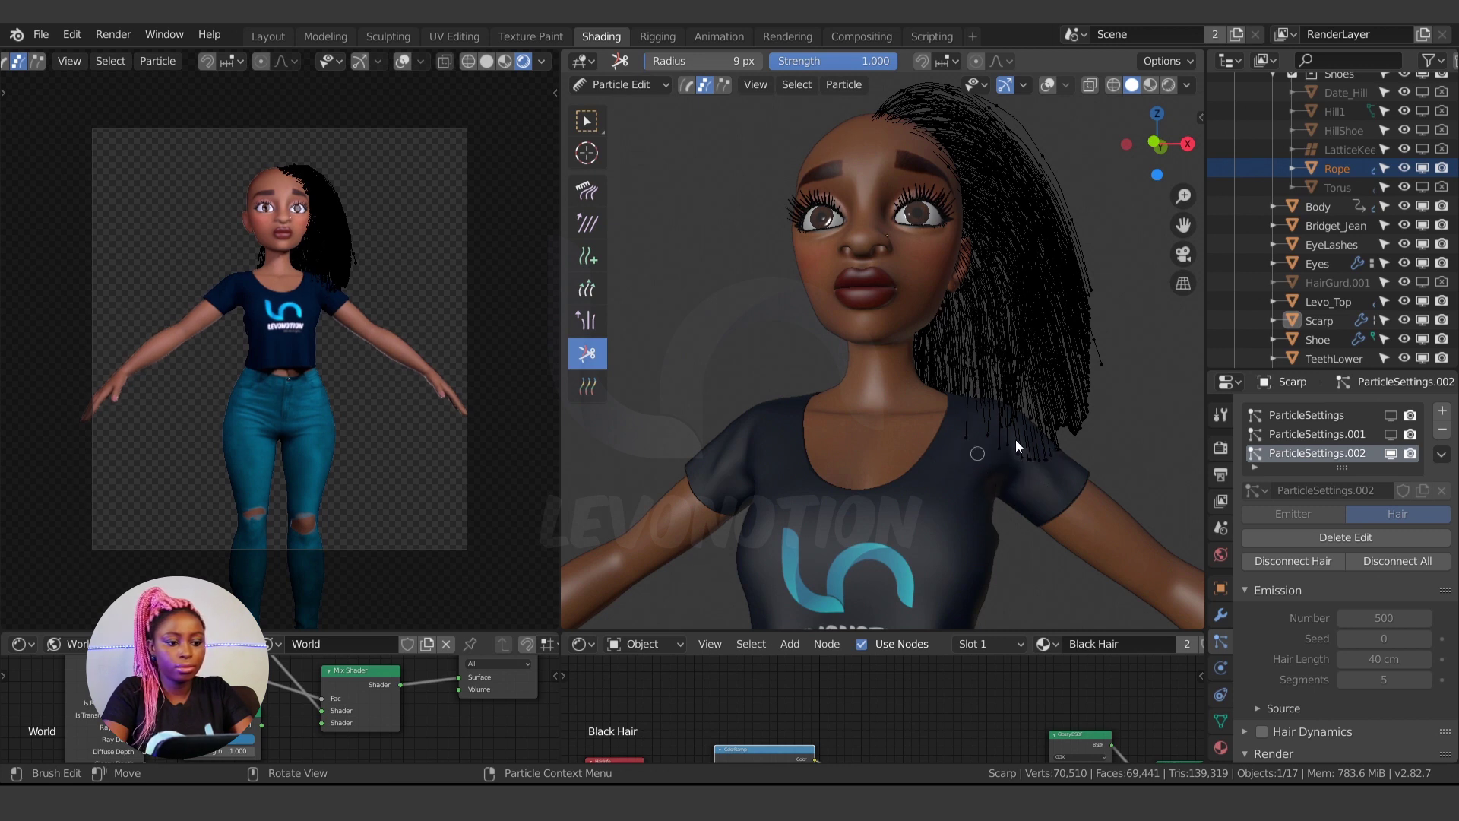
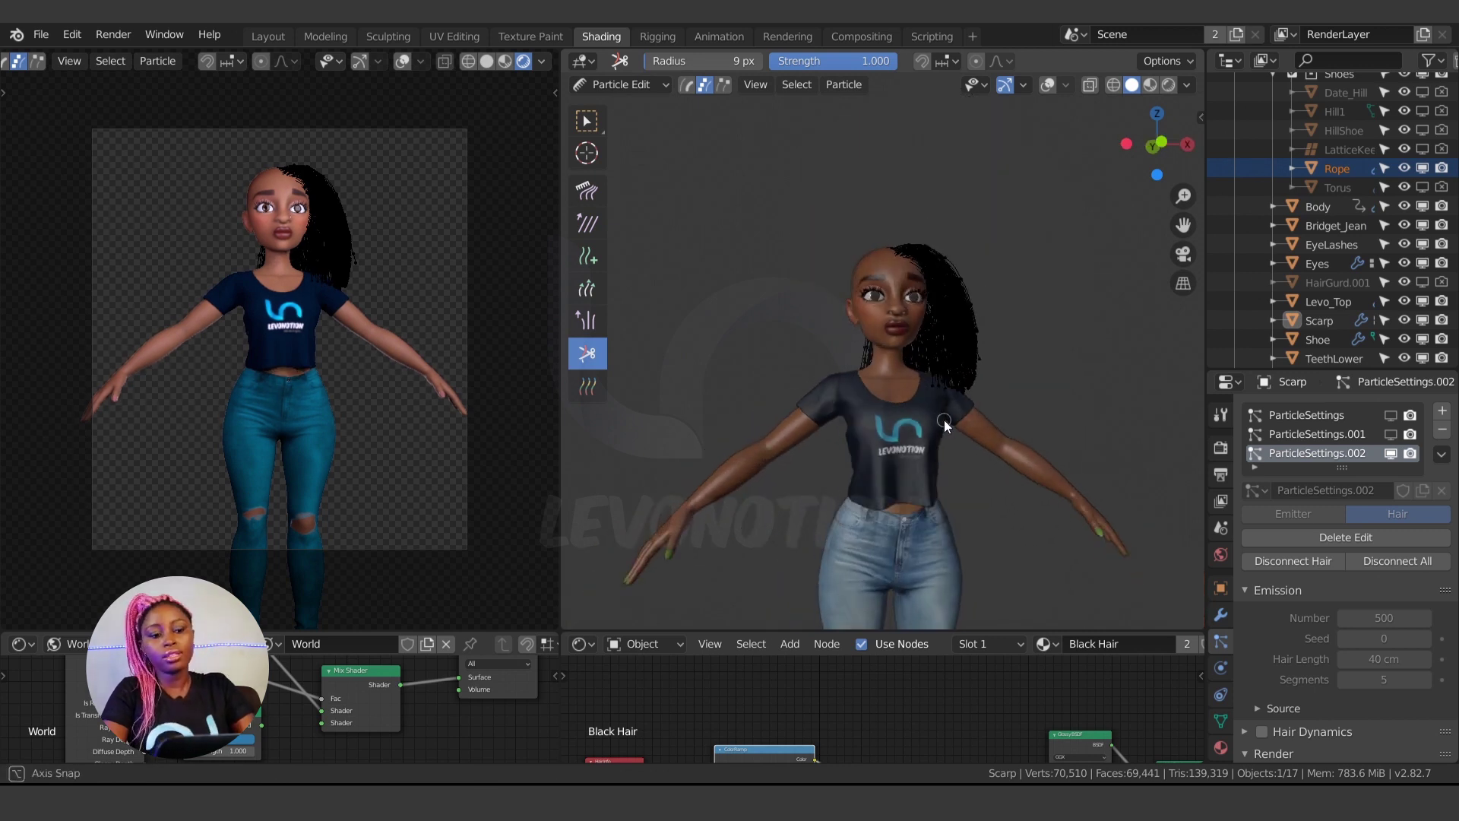
Reactivate the Comb brush, then leave Particle Edit for Object Mode to view the trimmed hair around the head
left_click(586, 189)
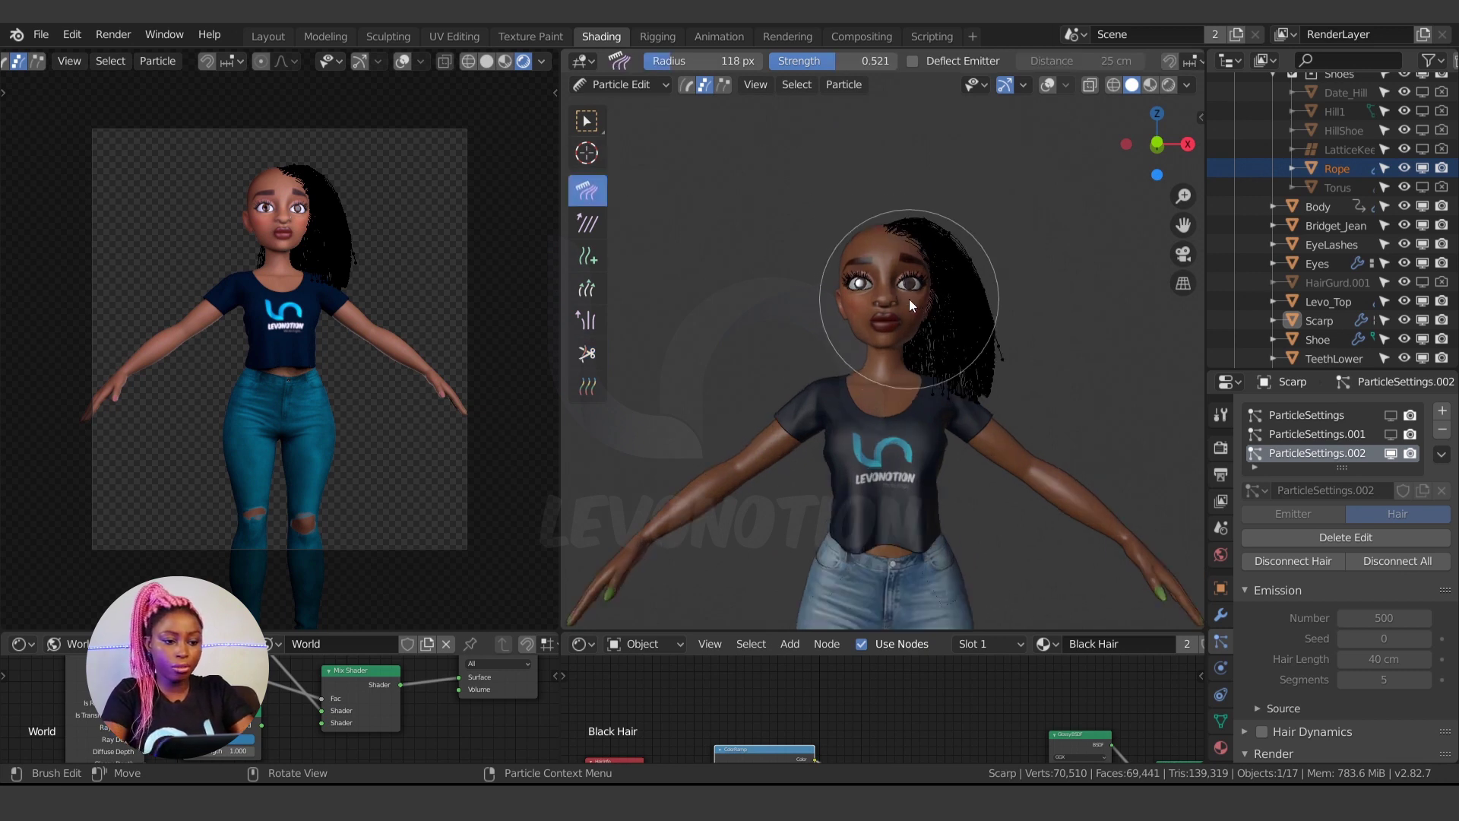
scroll(909, 299, "up", 4)
left_click_drag(1010, 292, 1040, 347)
scroll(981, 319, "down", 3)
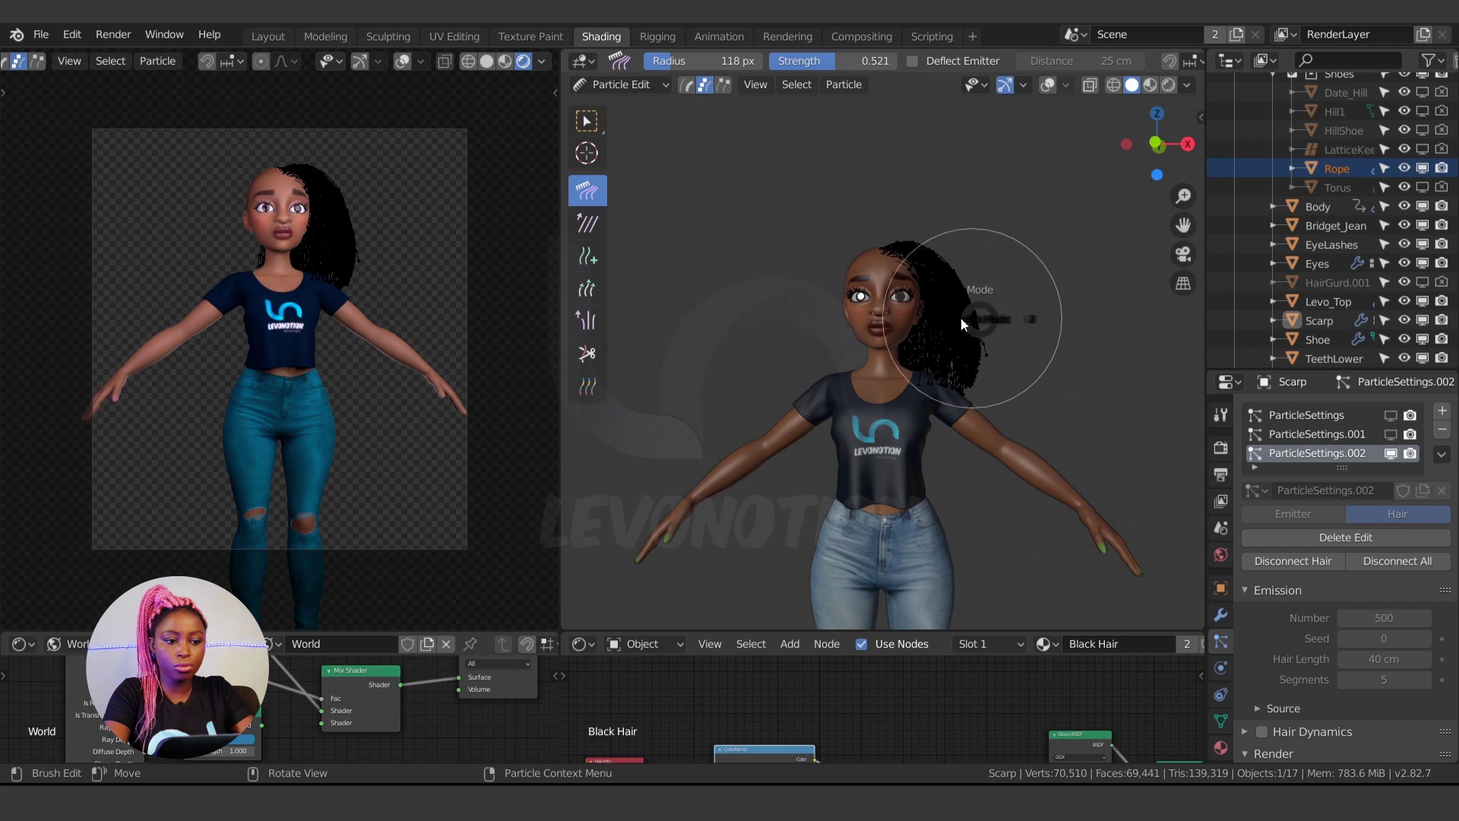
key("ctrl+Tab")
left_click(767, 279)
scroll(936, 328, "up", 5)
middle_click_drag(914, 313, 845, 349)
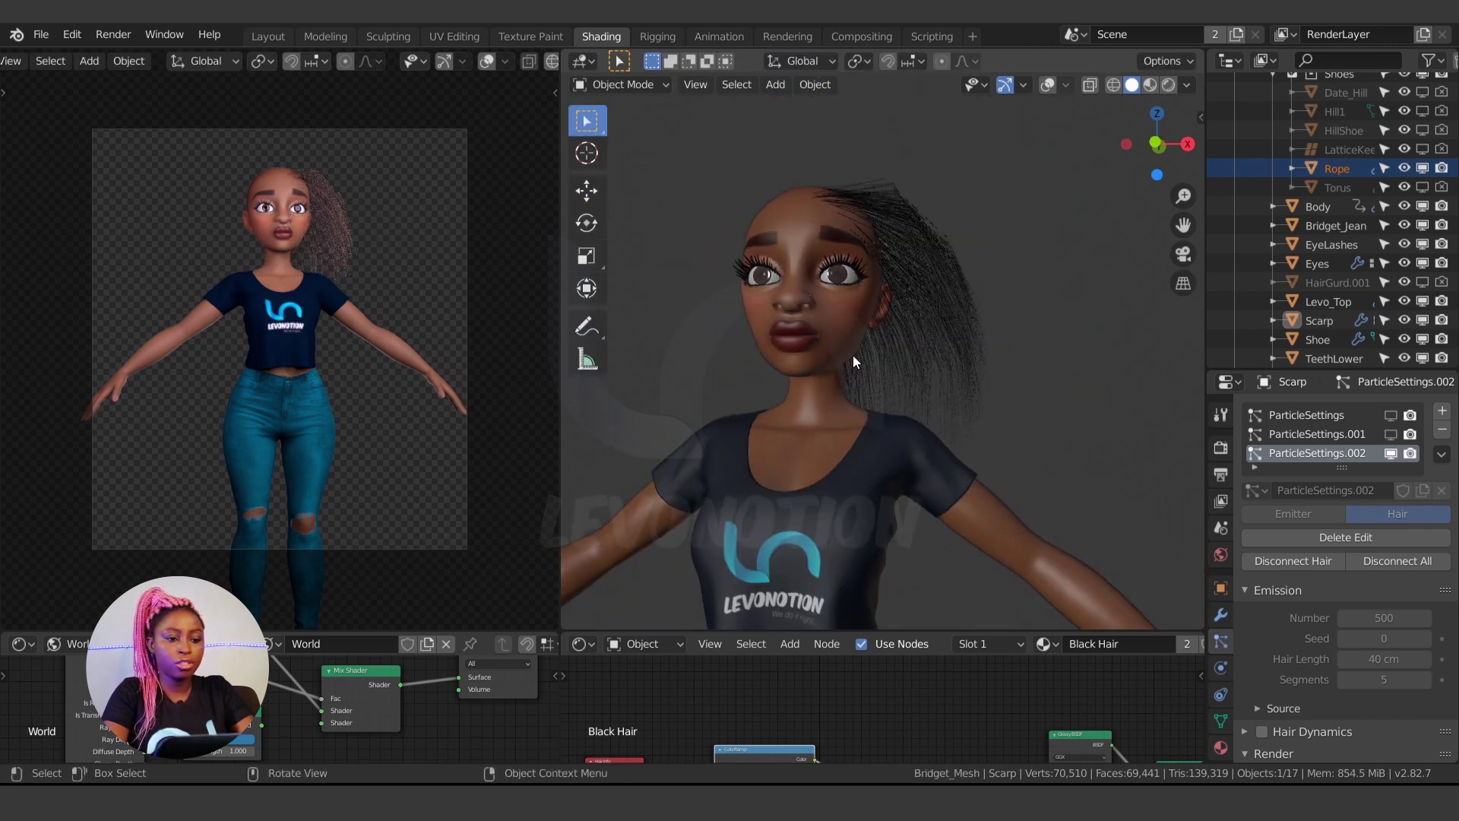
middle_click_drag(864, 299, 870, 186)
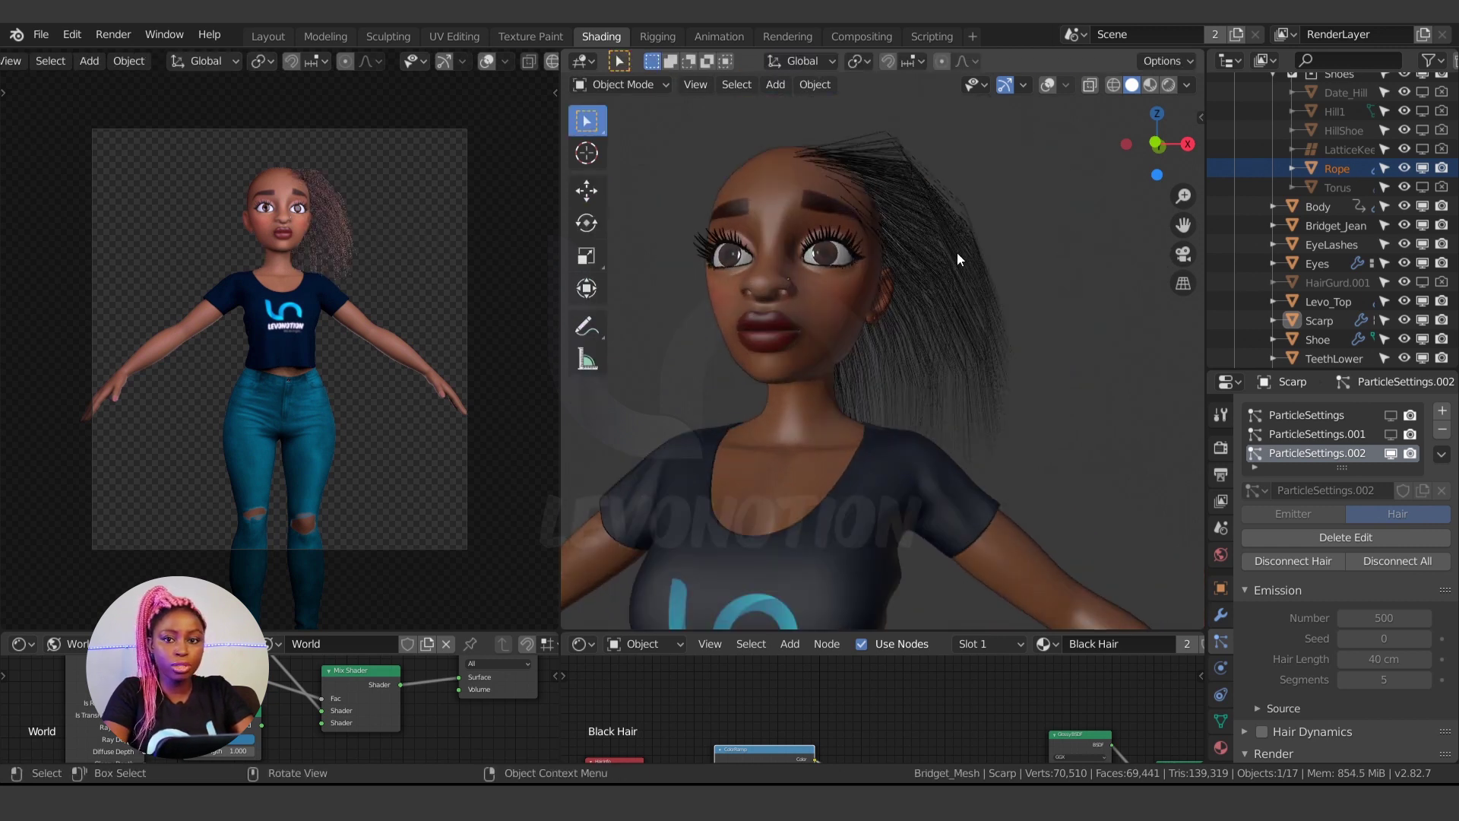
Enter Particle Edit and return to Object Mode to compare the guide hairs with their displayed shape
key("ctrl+Tab")
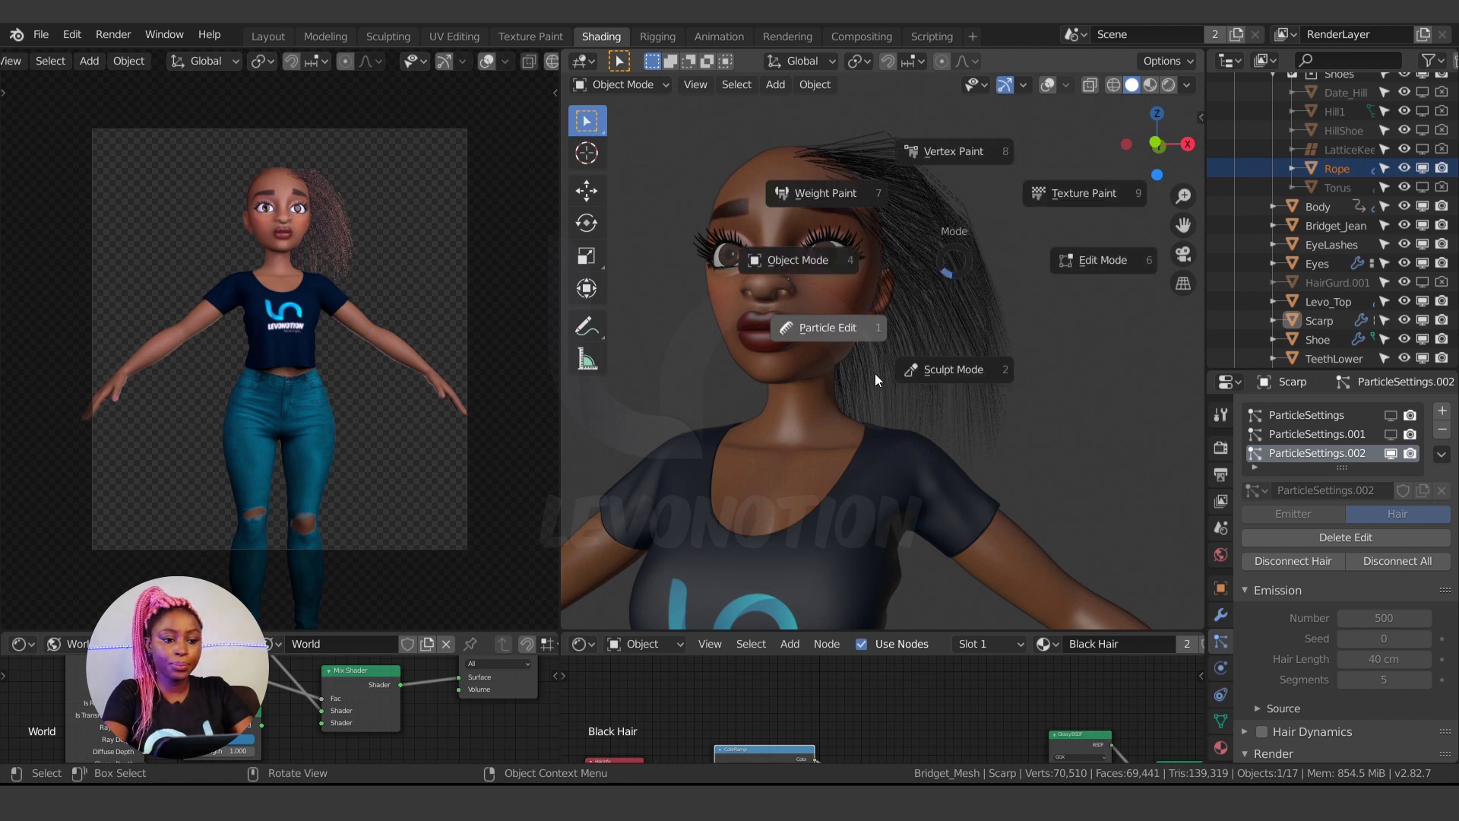
left_click(1036, 153)
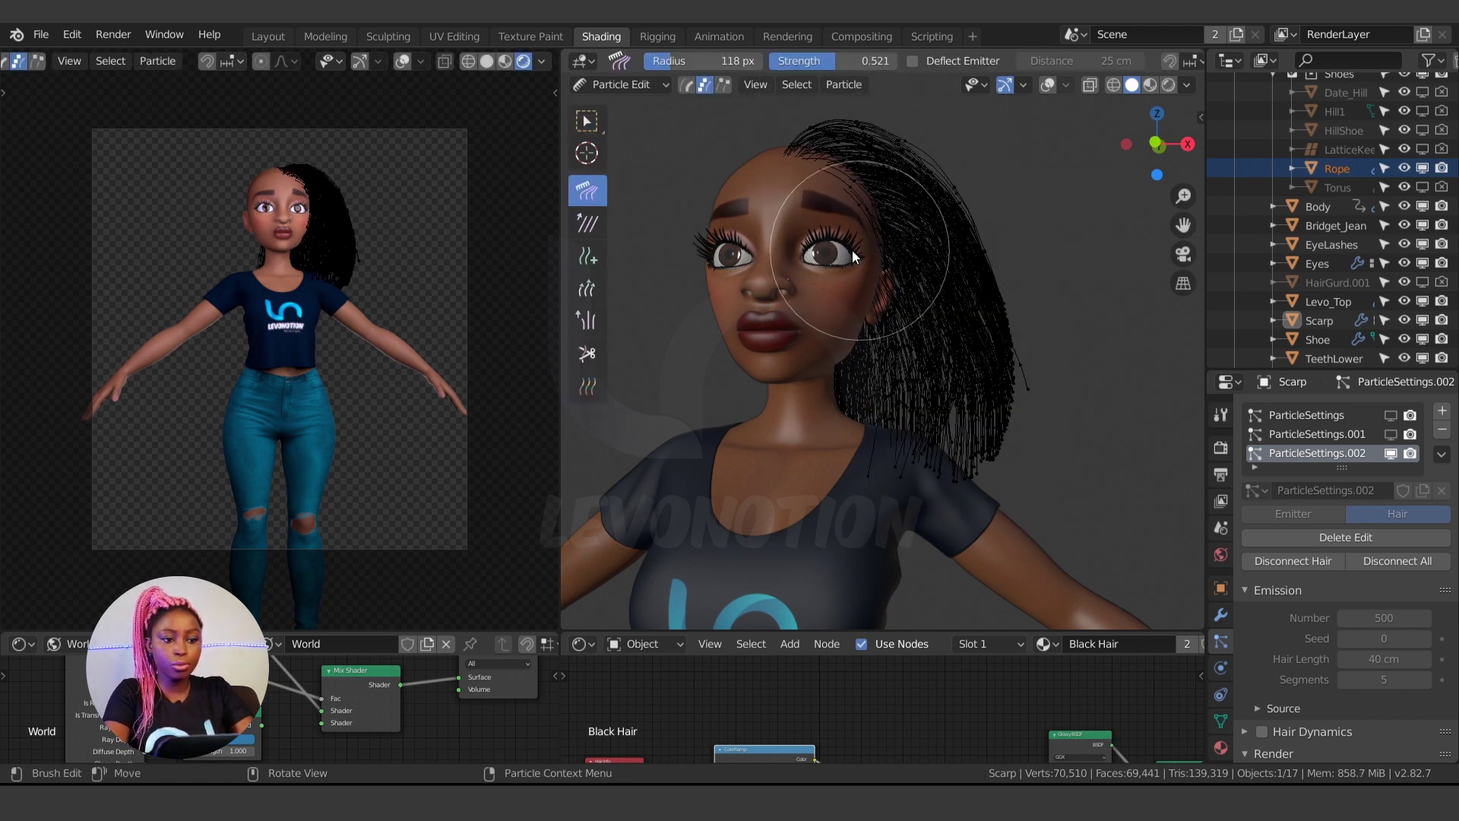
key("ctrl+Tab")
left_click(751, 272)
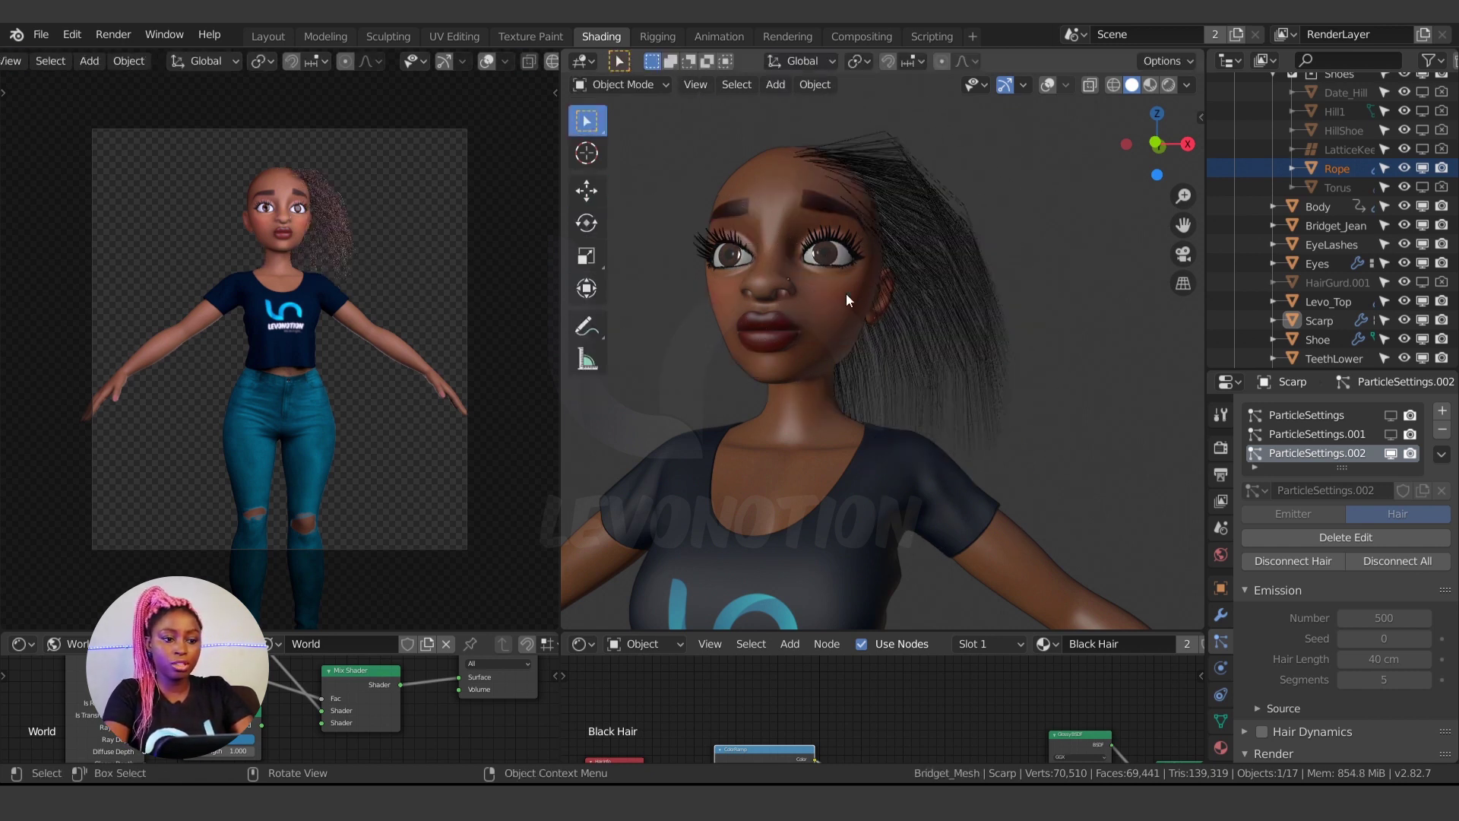
Set the hair system's viewport display Strand Steps to 7
scroll(1300, 660, "down", 1)
scroll(1292, 662, "down", 2)
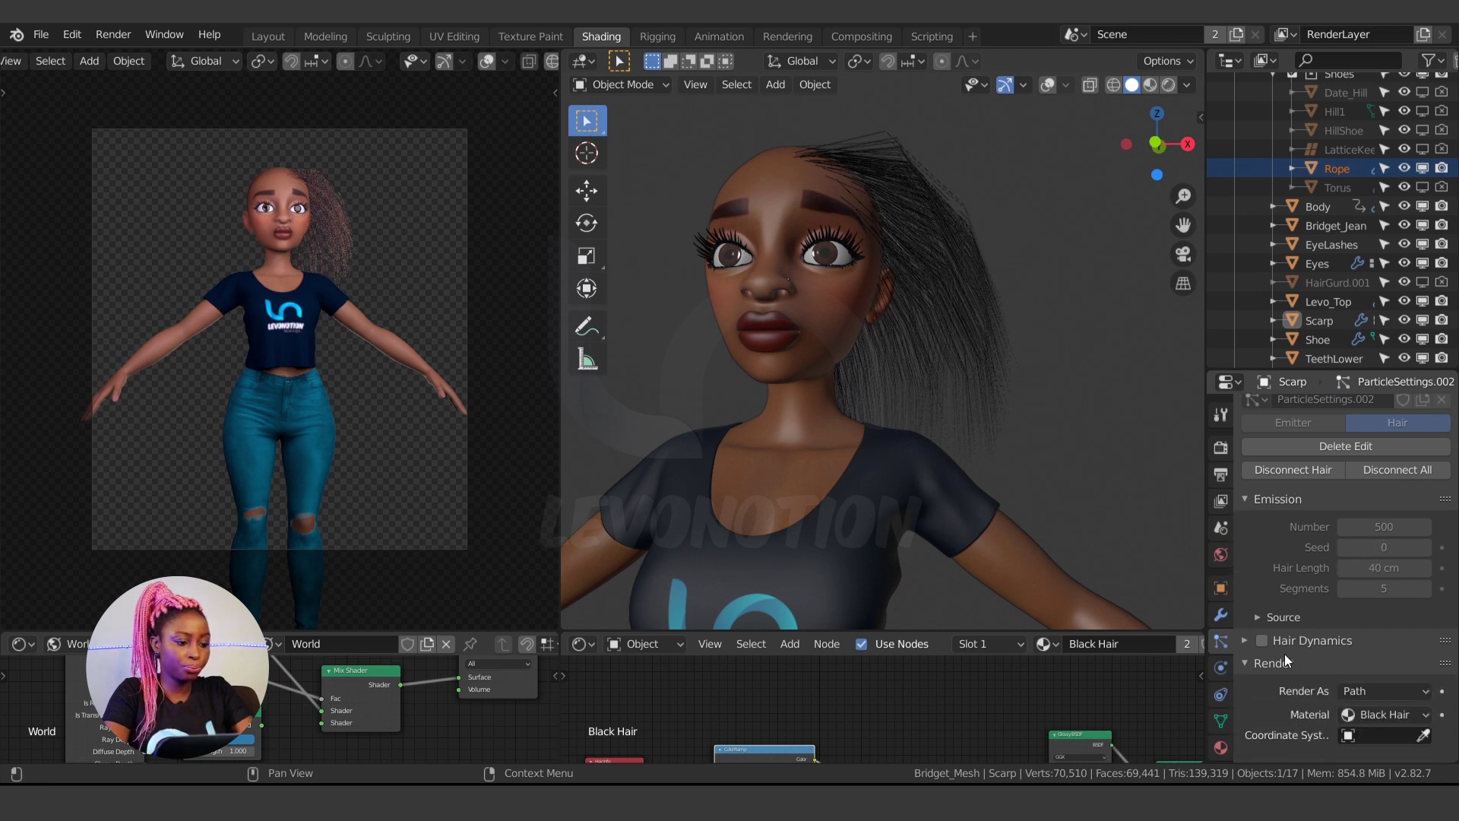
scroll(1288, 607, "up", 3)
scroll(1289, 667, "down", 7)
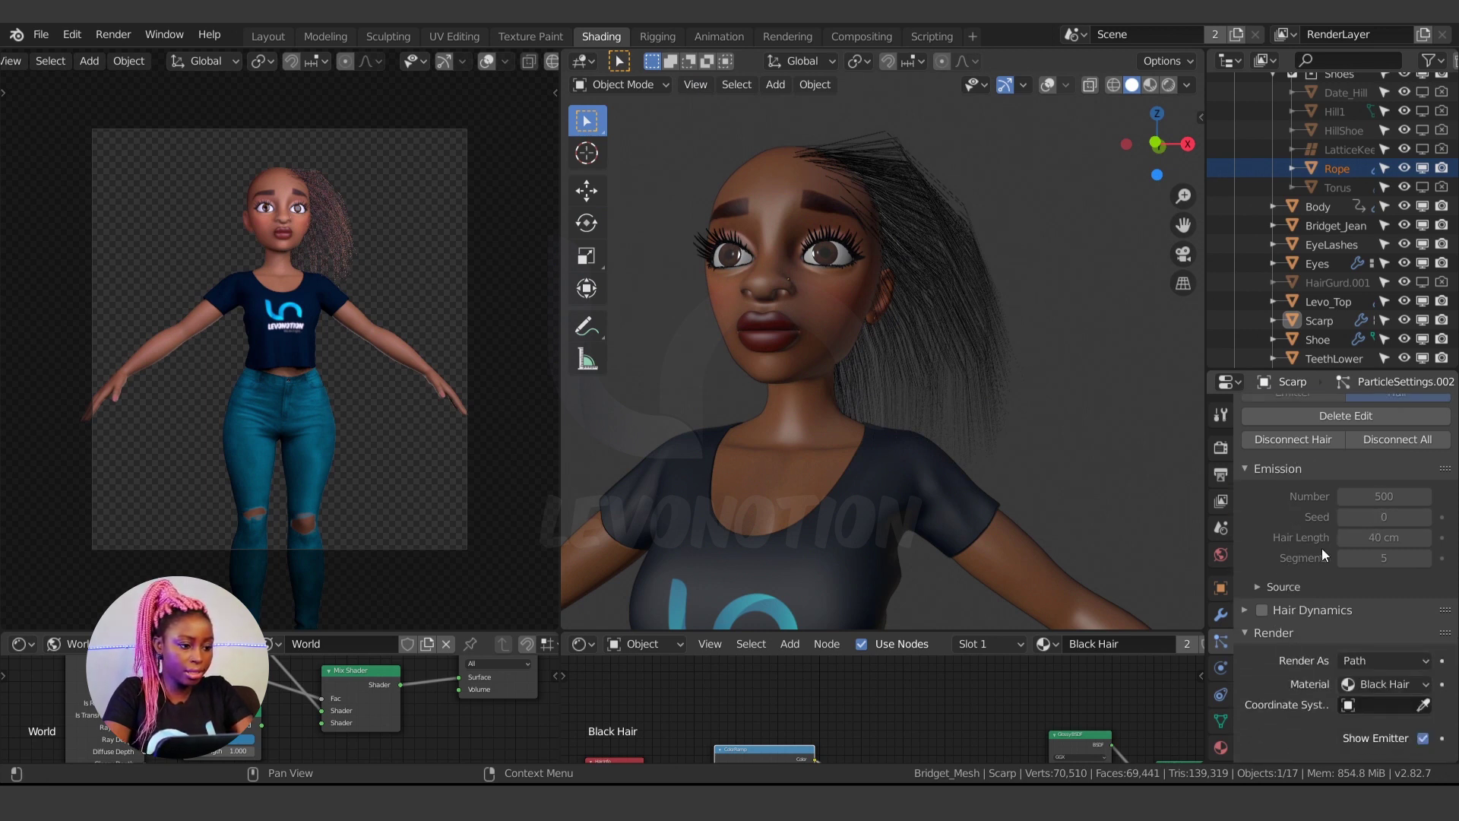
scroll(1277, 669, "down", 1)
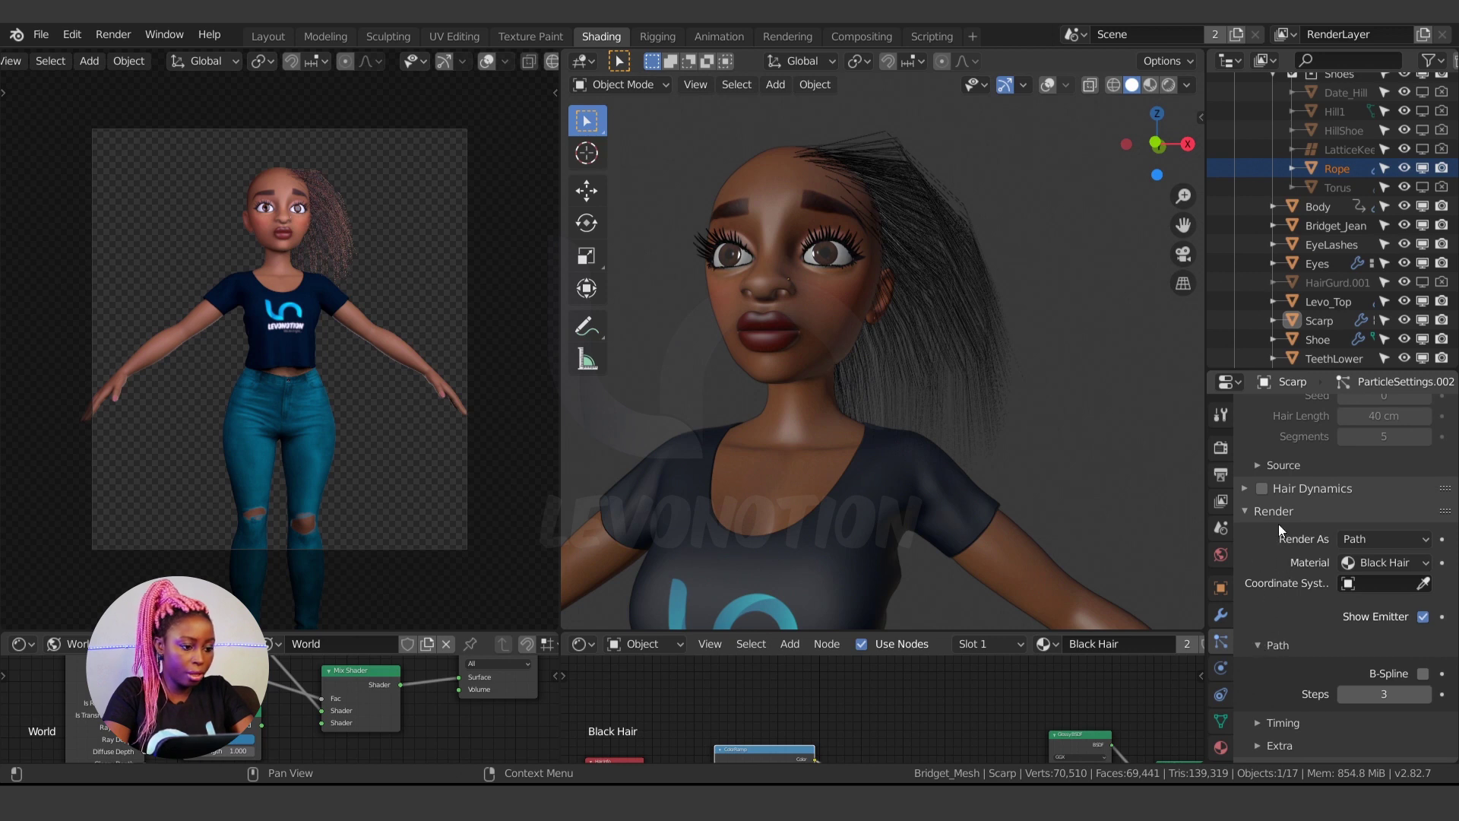
scroll(1257, 595, "down", 3)
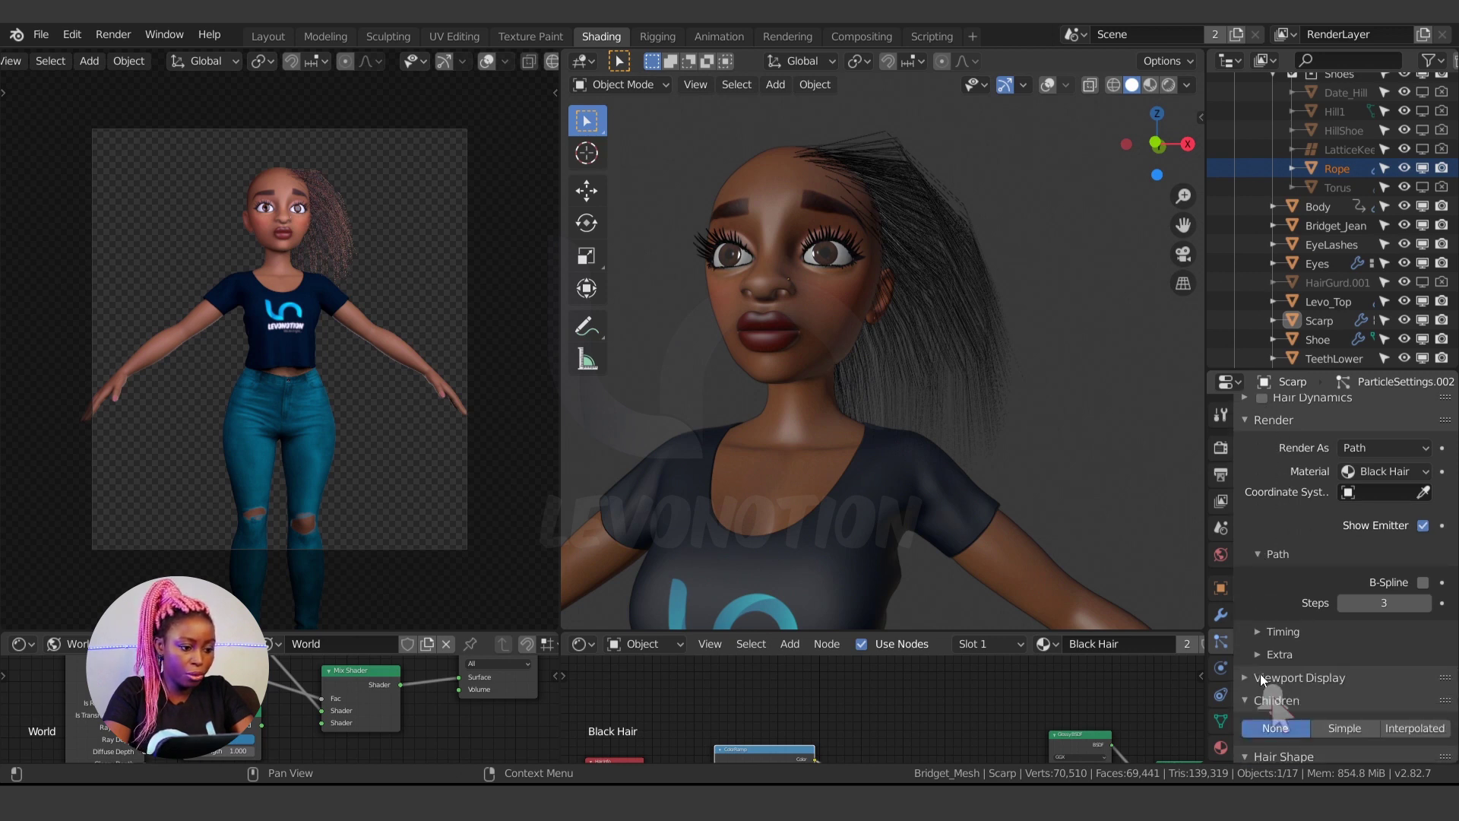
left_click(1252, 677)
scroll(1254, 676, "down", 3)
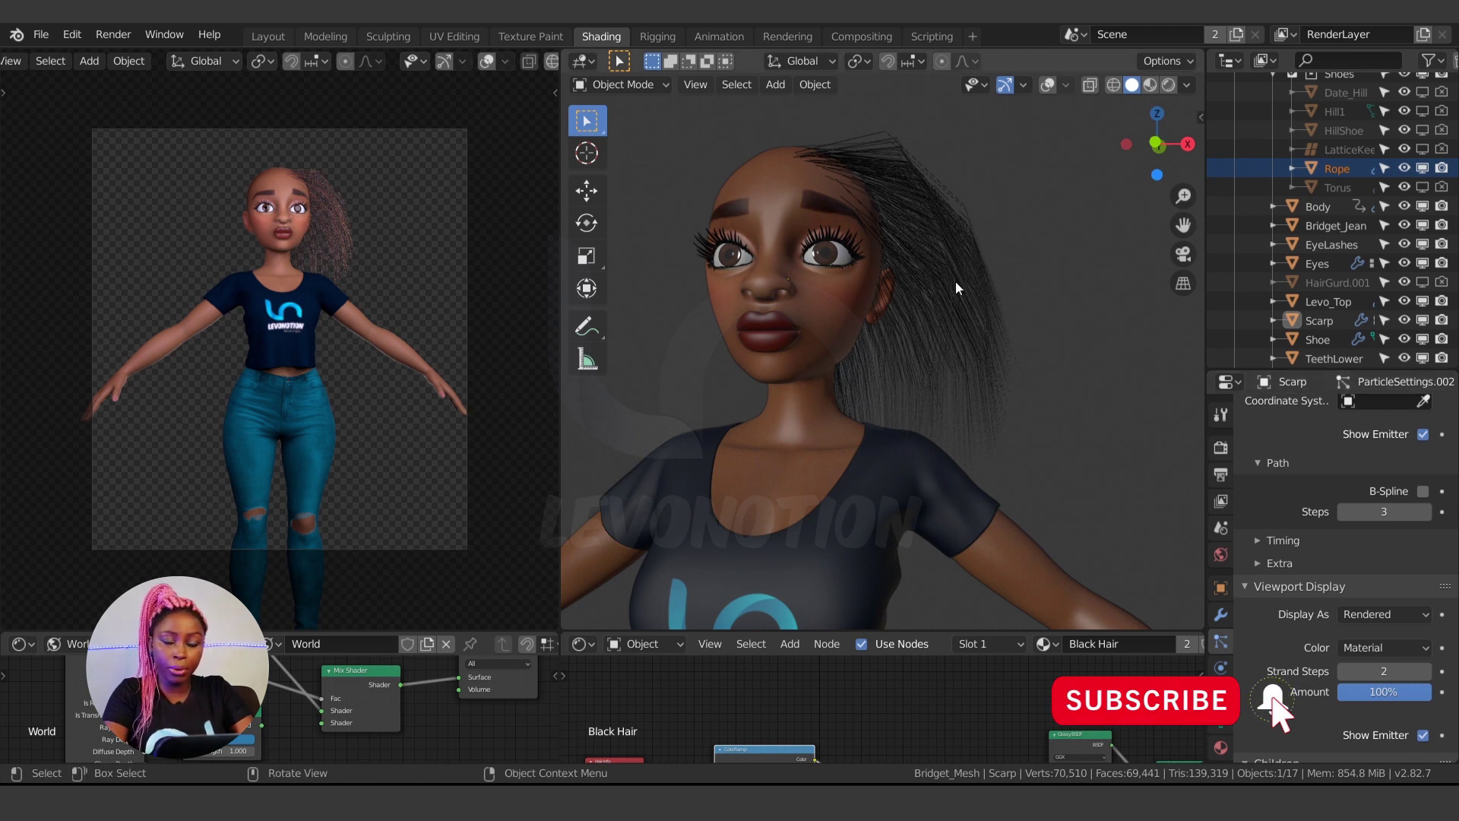
left_click(1426, 671)
left_click(1426, 671)
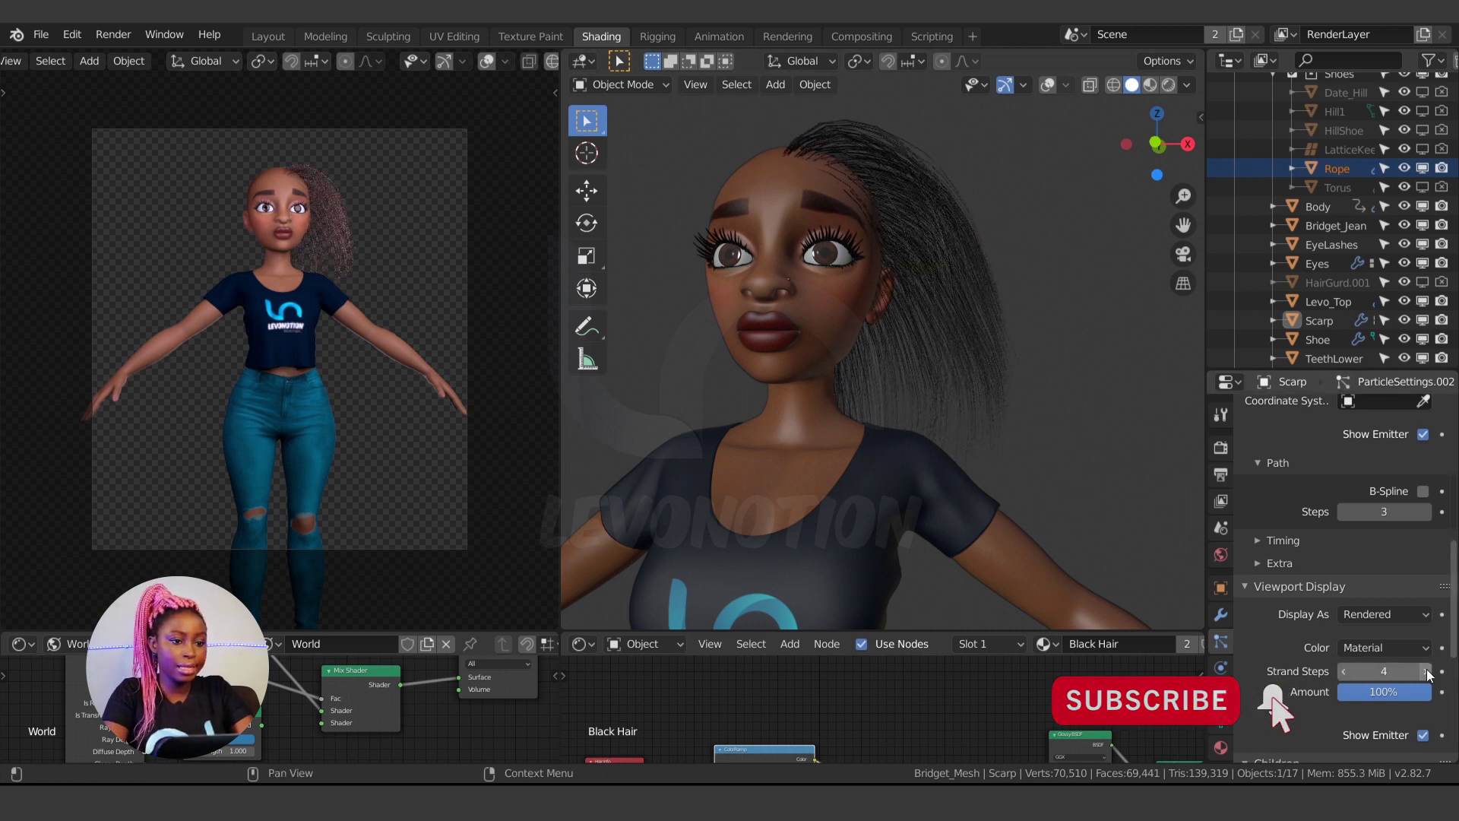
left_click(1425, 671)
left_click(1425, 671)
left_click(1426, 671)
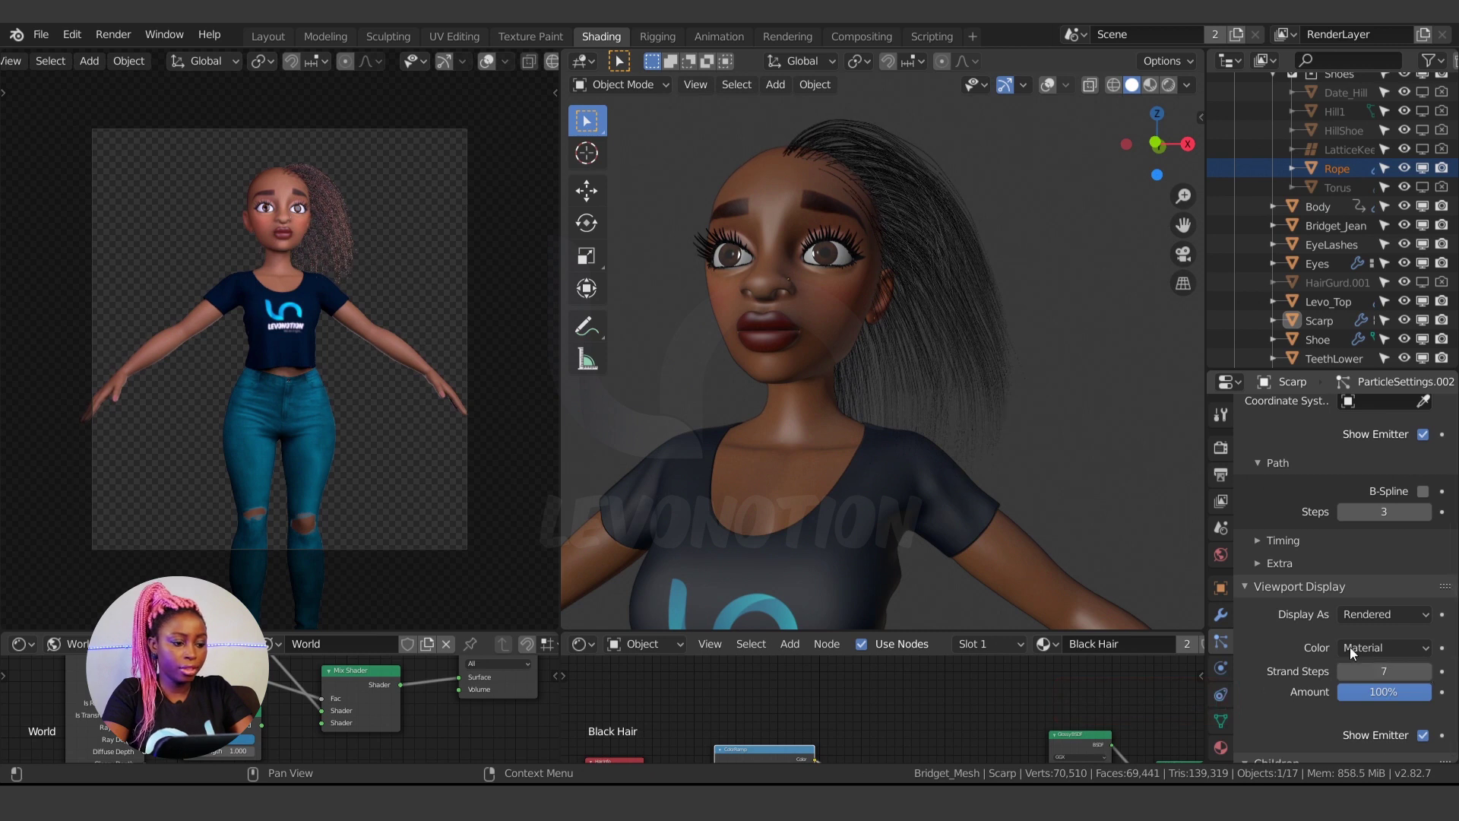
Set the hair's render path Steps to 7 so it matches the viewport Strand Steps
scroll(1342, 535, "up", 4)
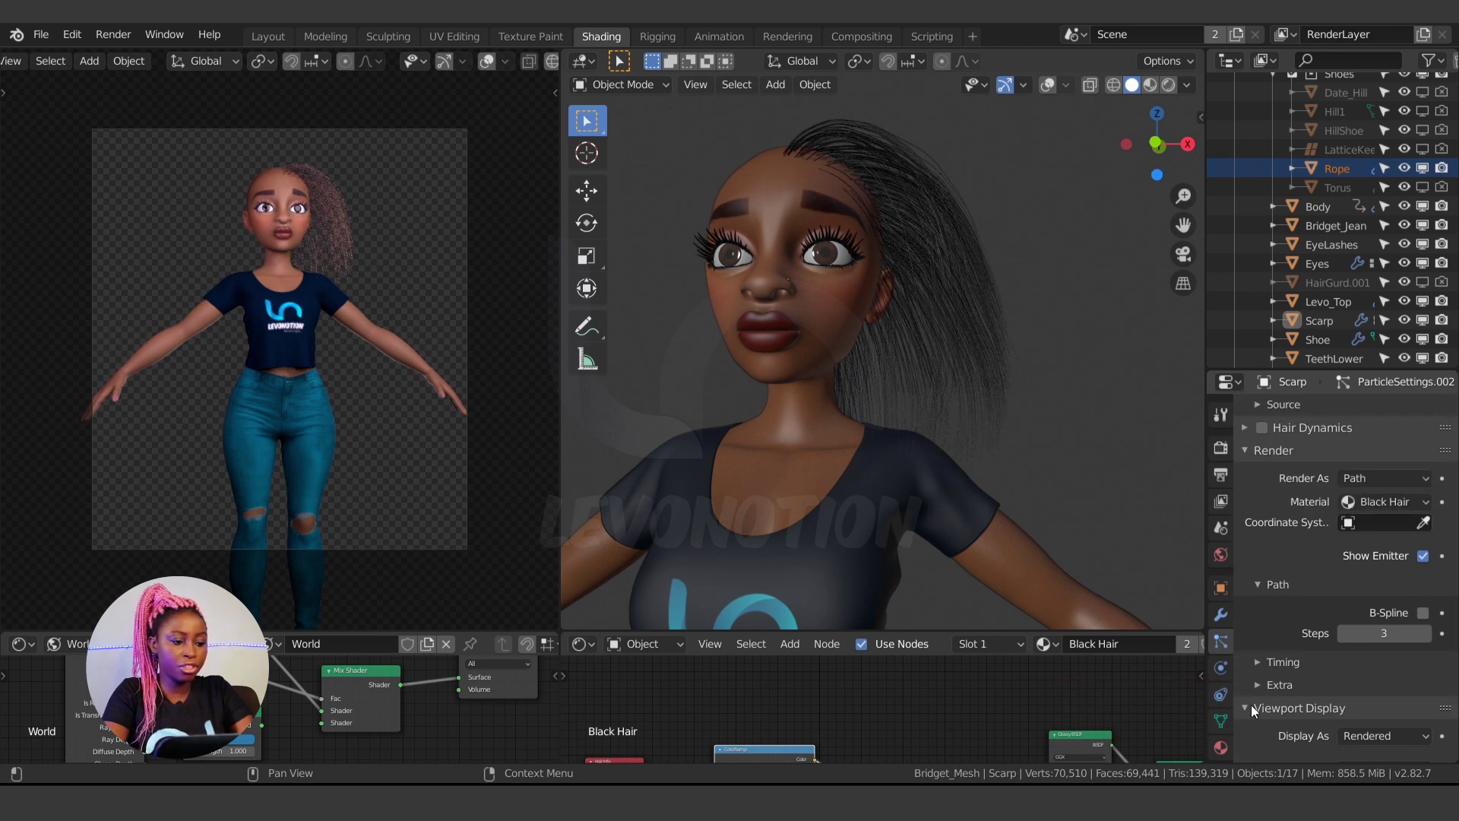
left_click(1250, 708)
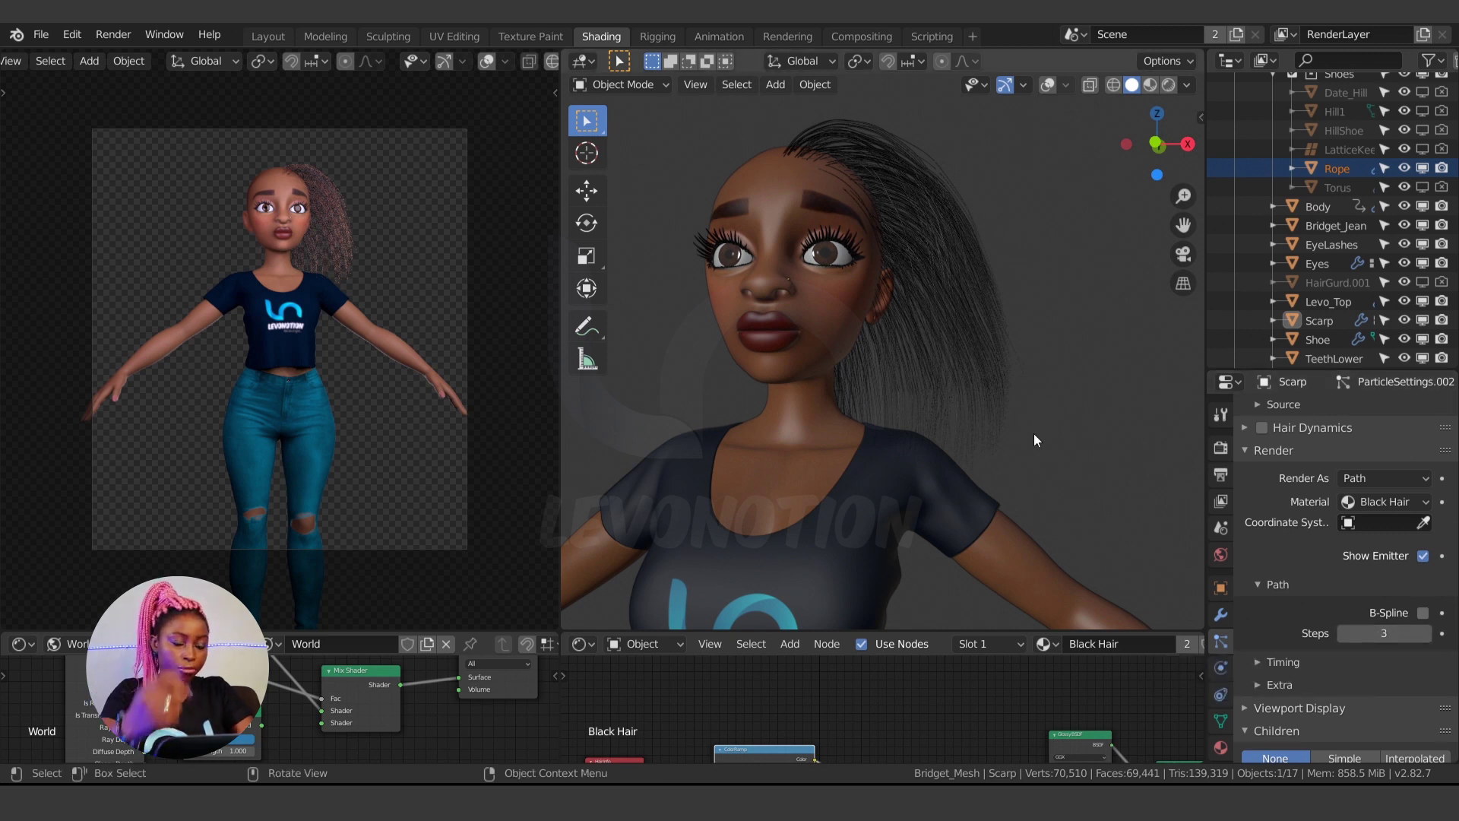
left_click(1426, 634)
left_click(1426, 634)
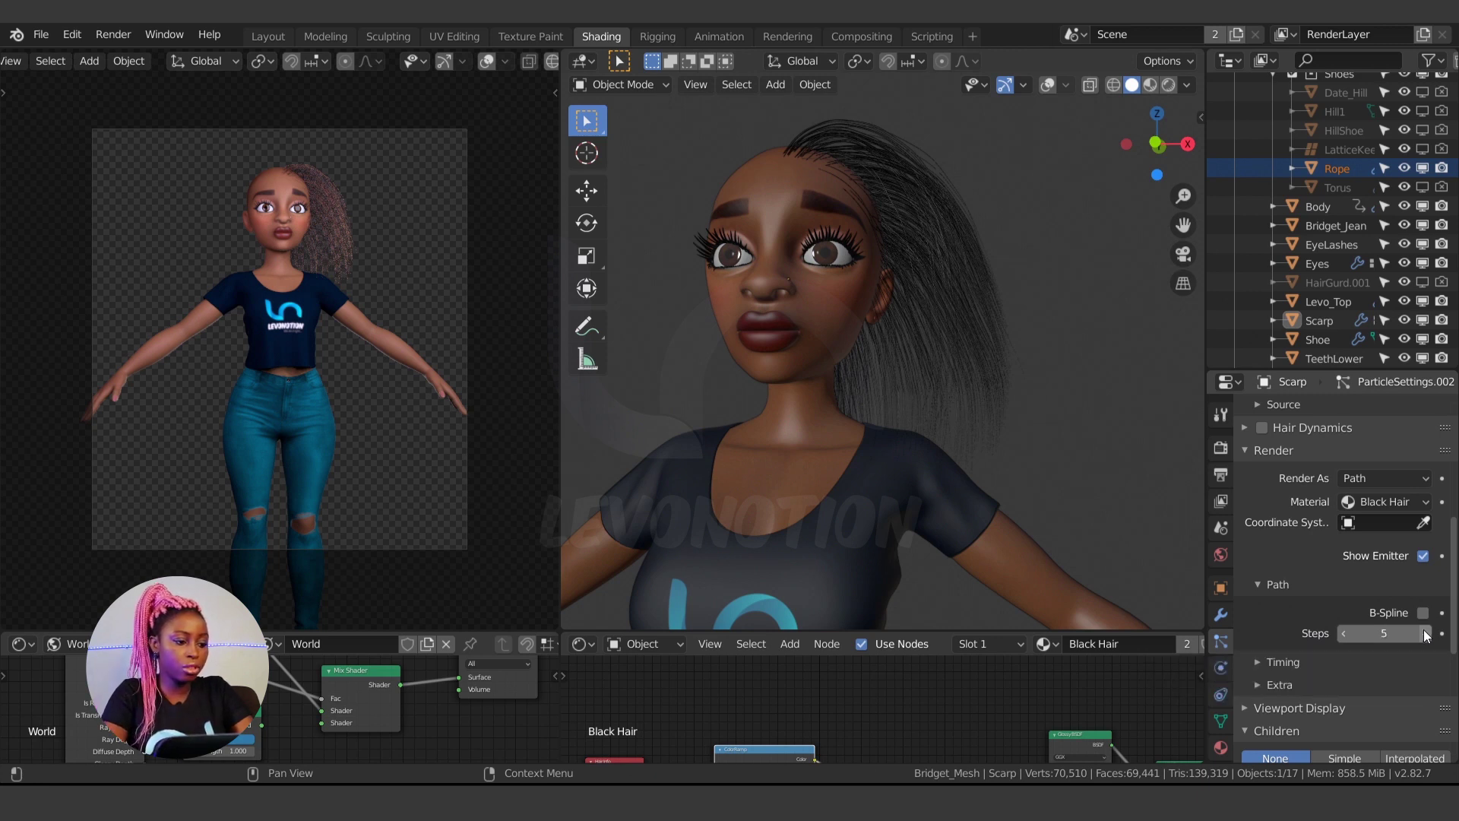
left_click(1258, 451)
left_click(1261, 472)
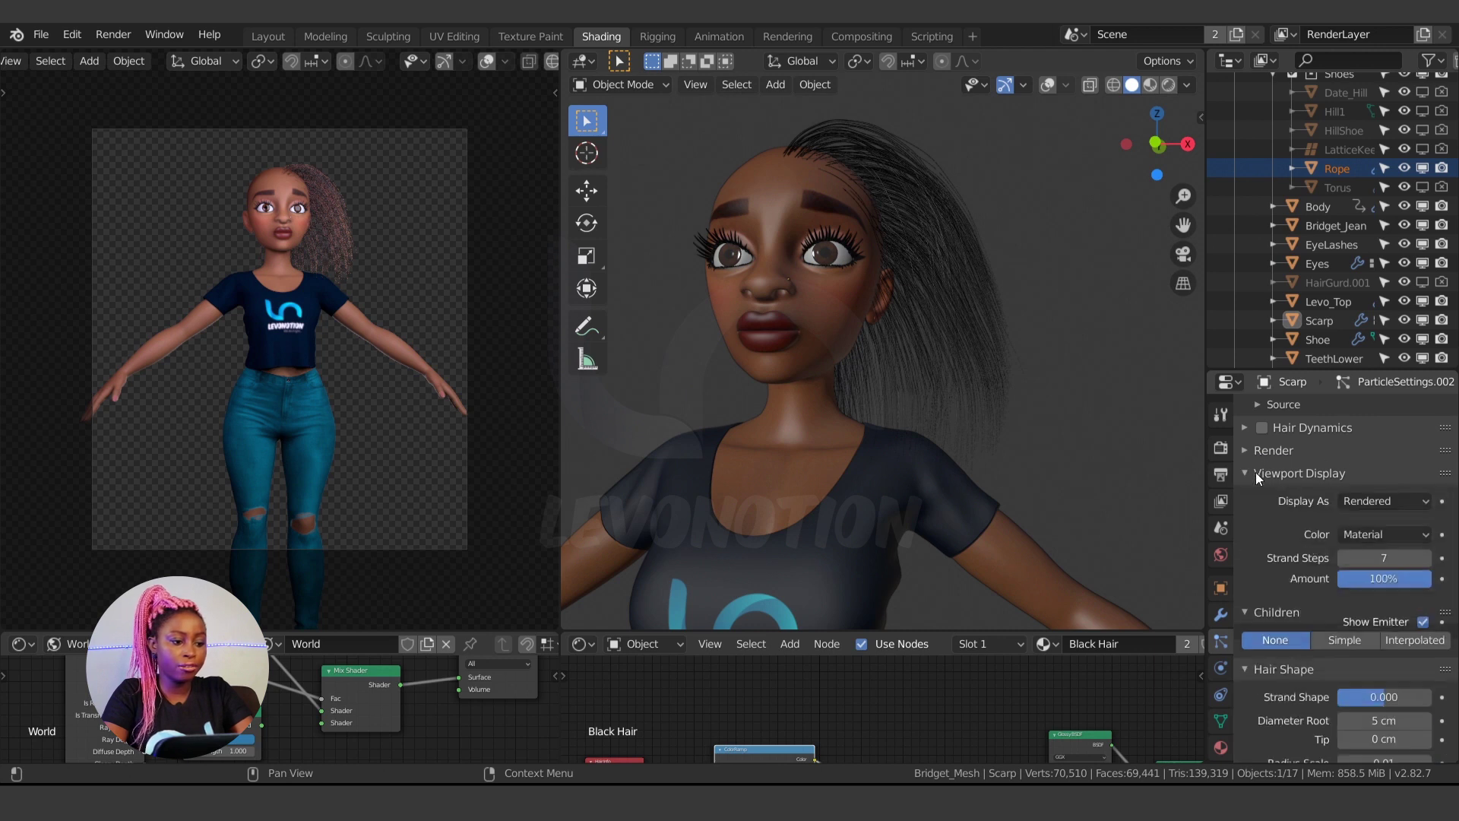
left_click(1259, 450)
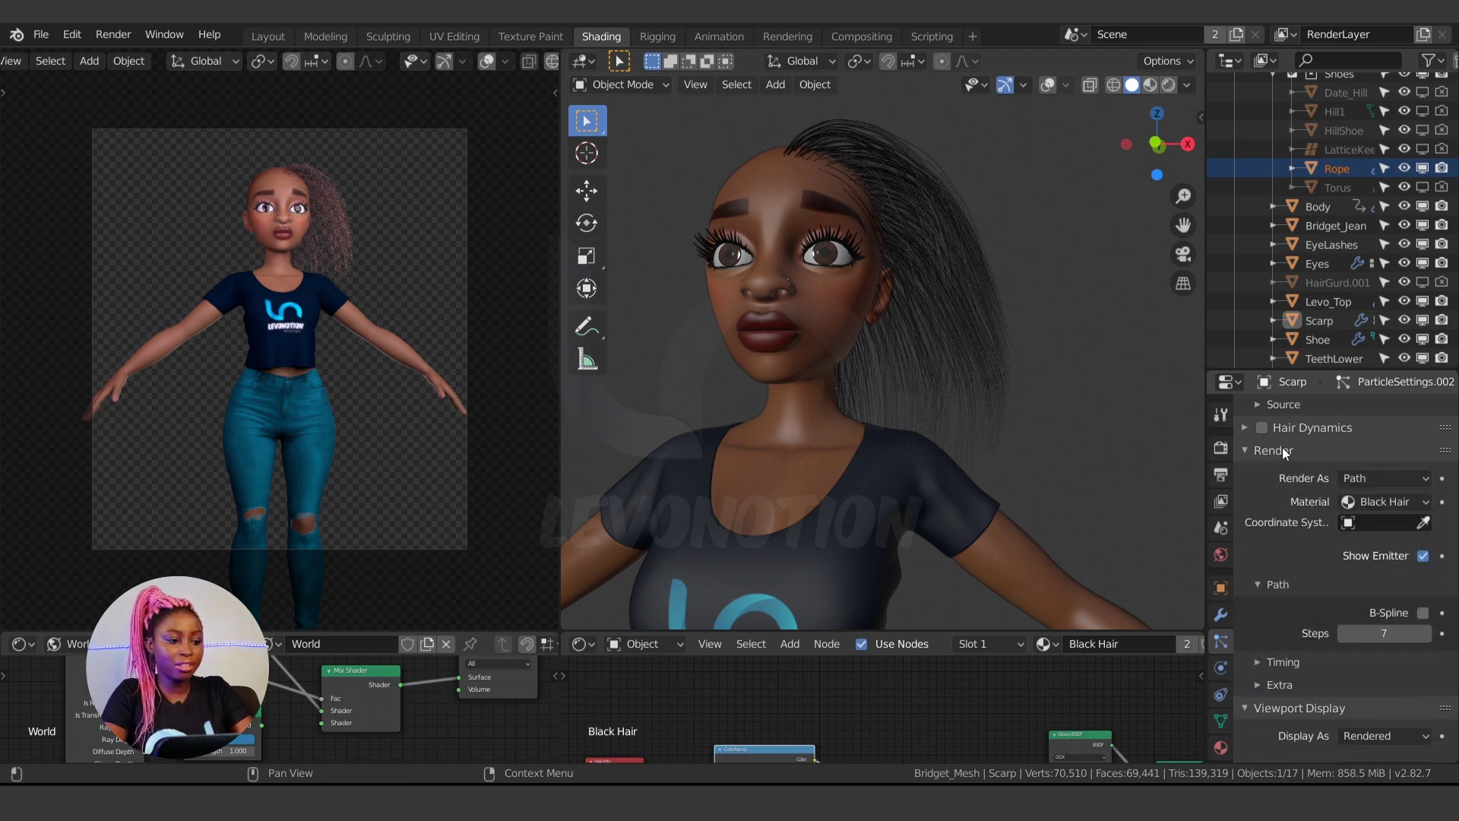
Check the hair's render material choices, keep Black Hair, and collapse the Render and Viewport Display settings
left_click(1366, 503)
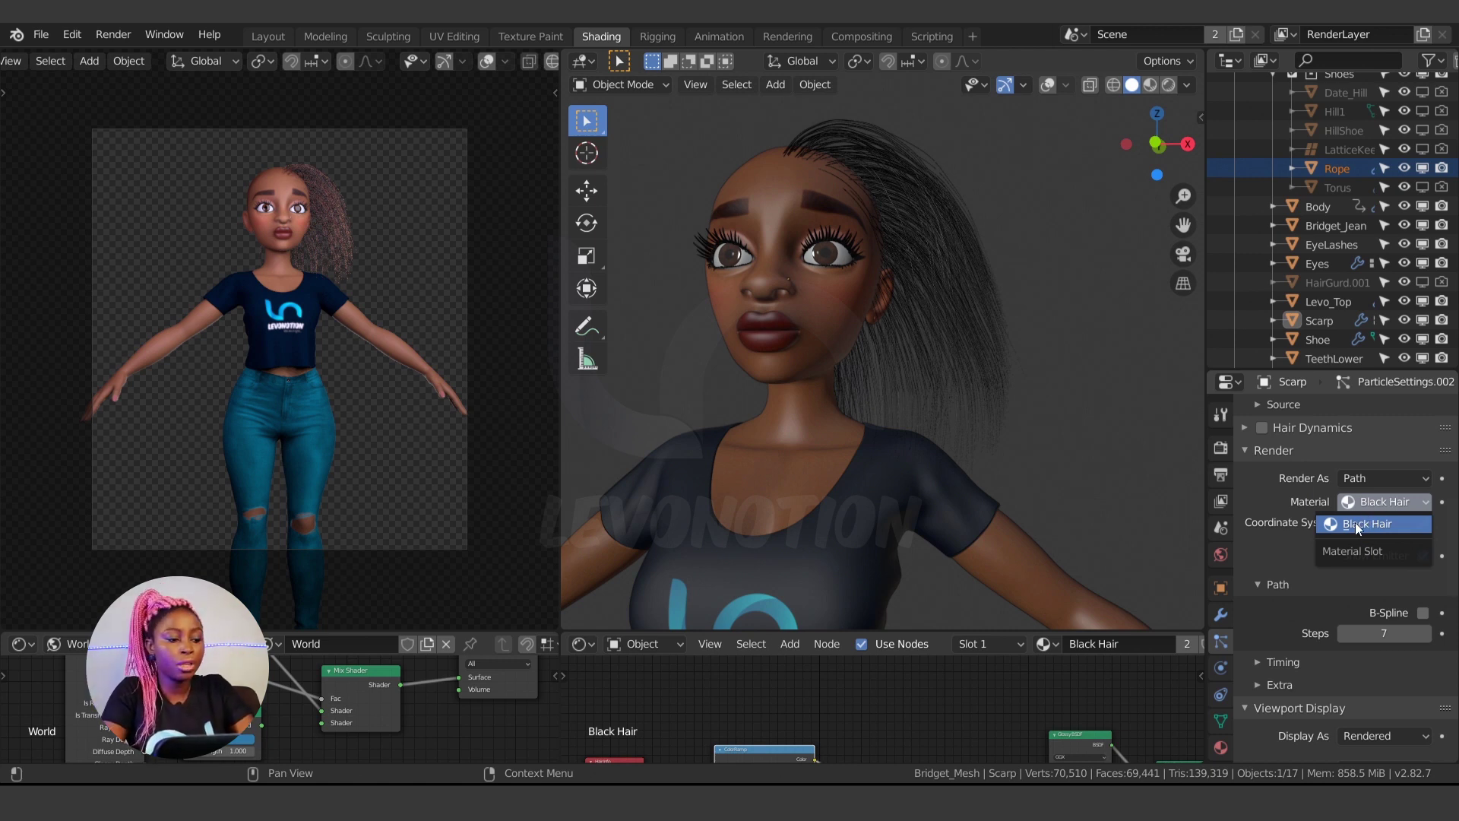
left_click(1245, 453)
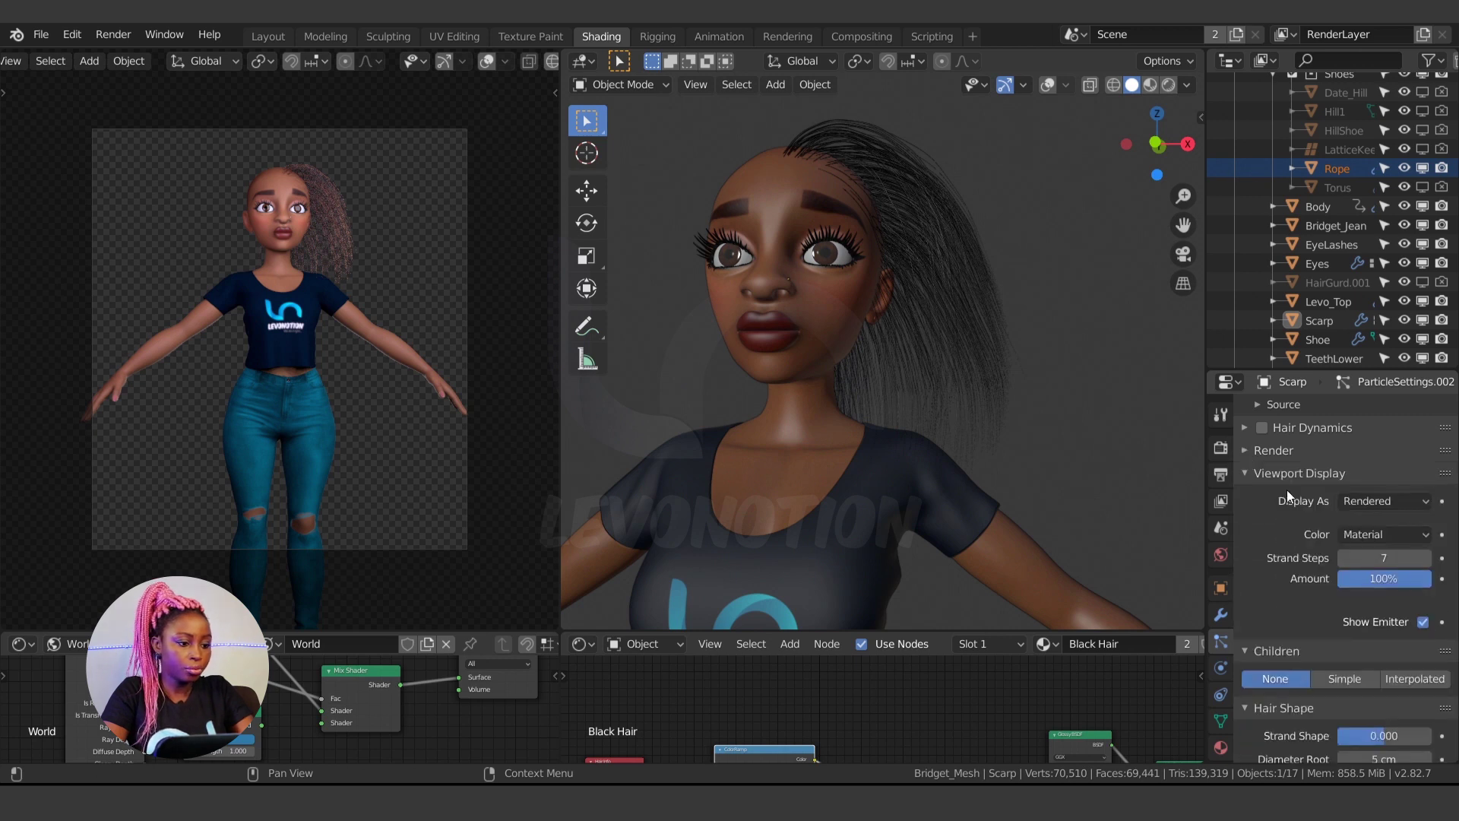
left_click(1247, 472)
Switch the hair's Children type to Simple and view the added hairs around the head
middle_click_drag(891, 287, 923, 377)
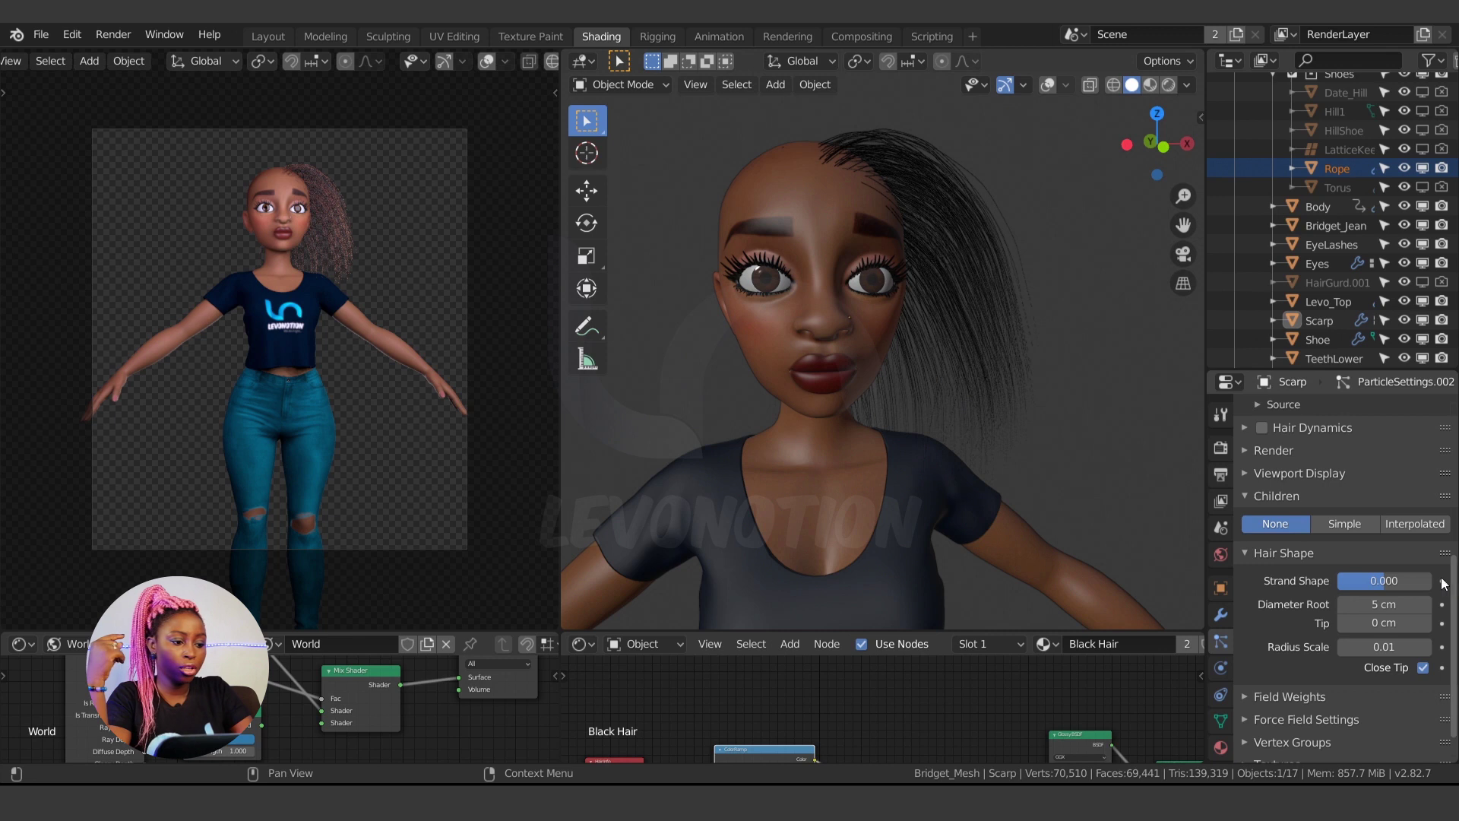
left_click(1344, 524)
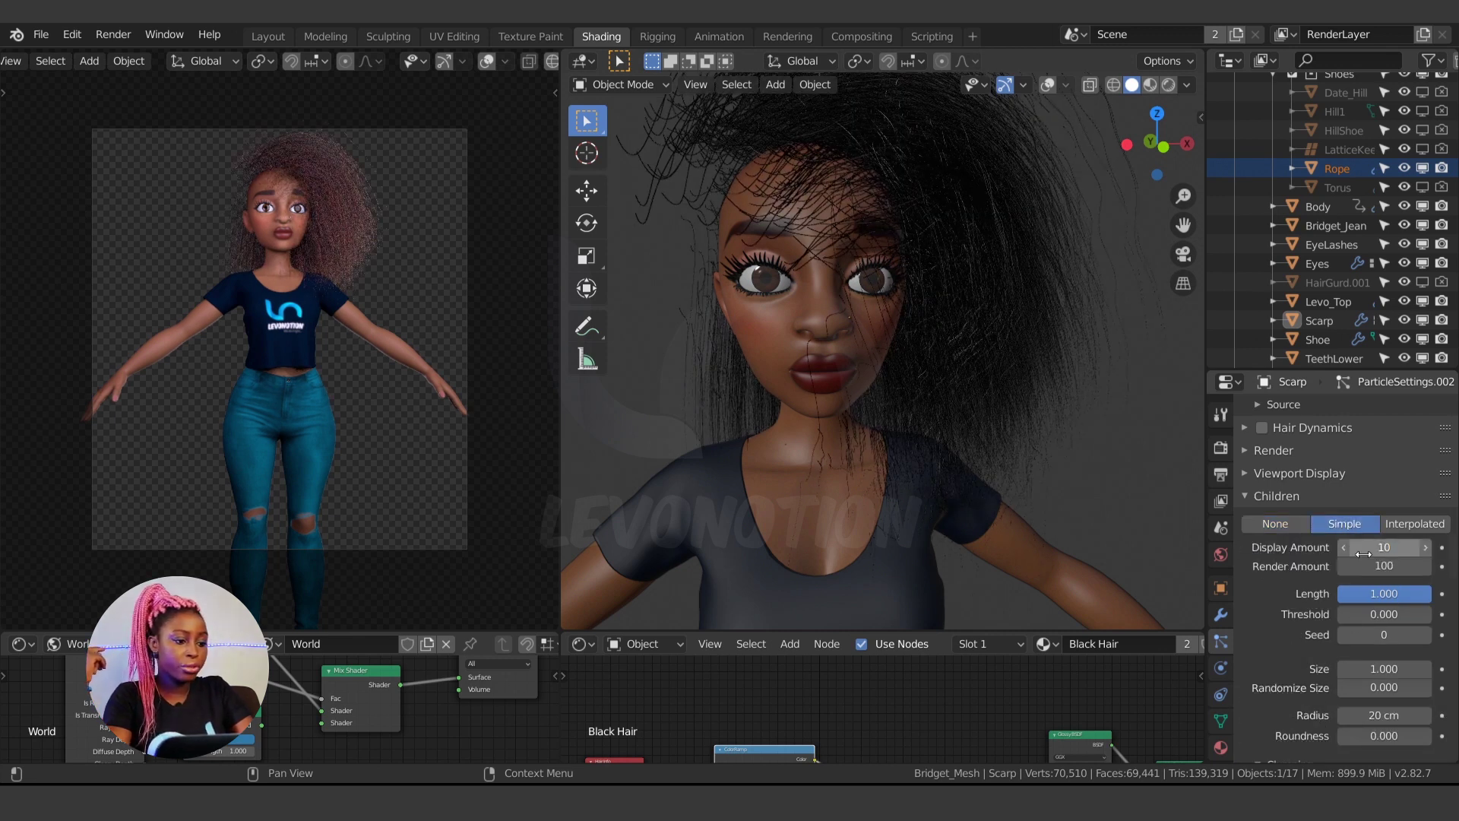
scroll(882, 366, "down", 5)
middle_click_drag(883, 366, 857, 294)
scroll(798, 212, "up", 4)
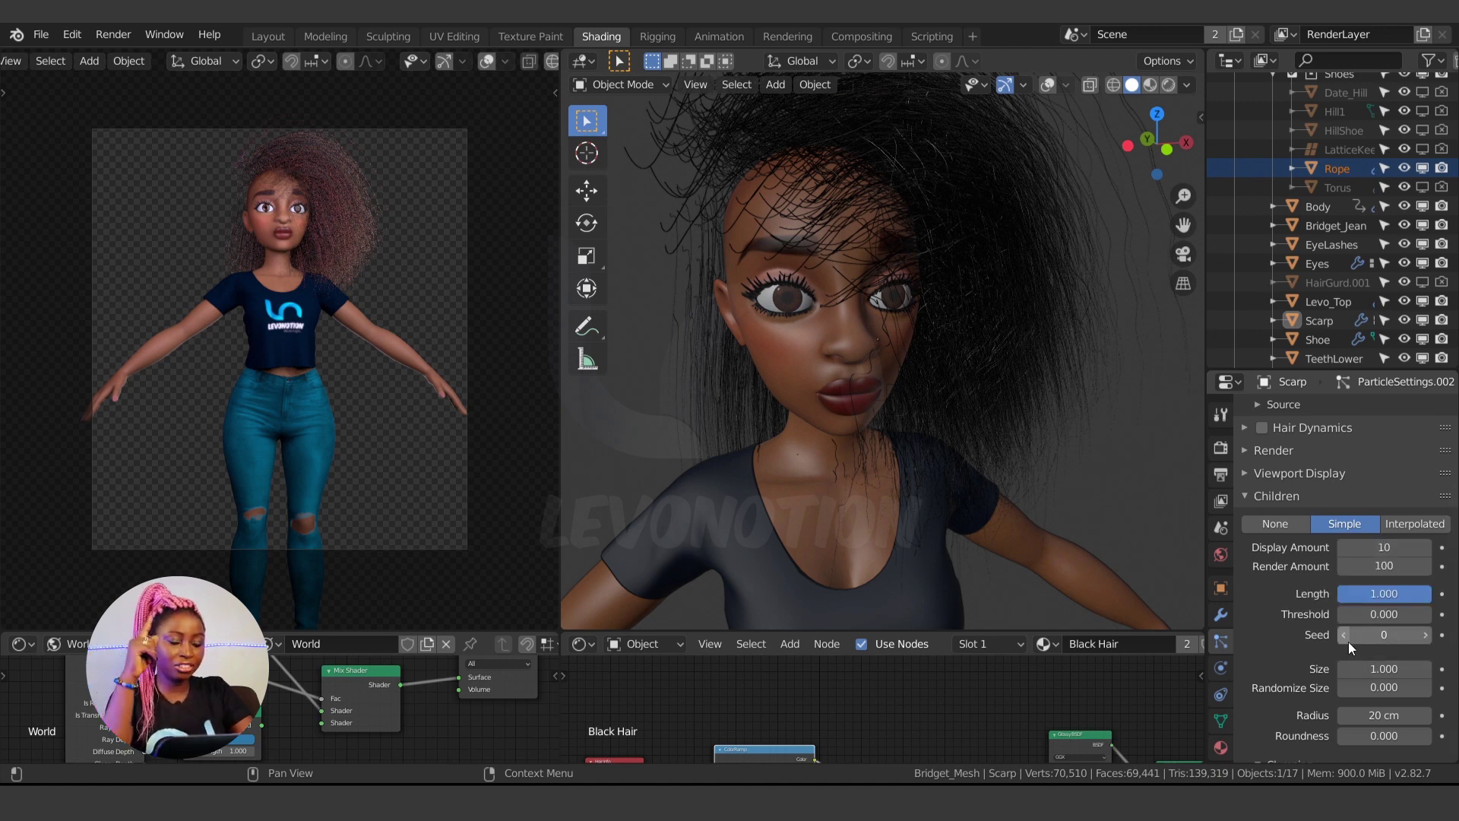
Set the child hairs' Radius to 3 cm
left_click_drag(1397, 712, 1337, 712)
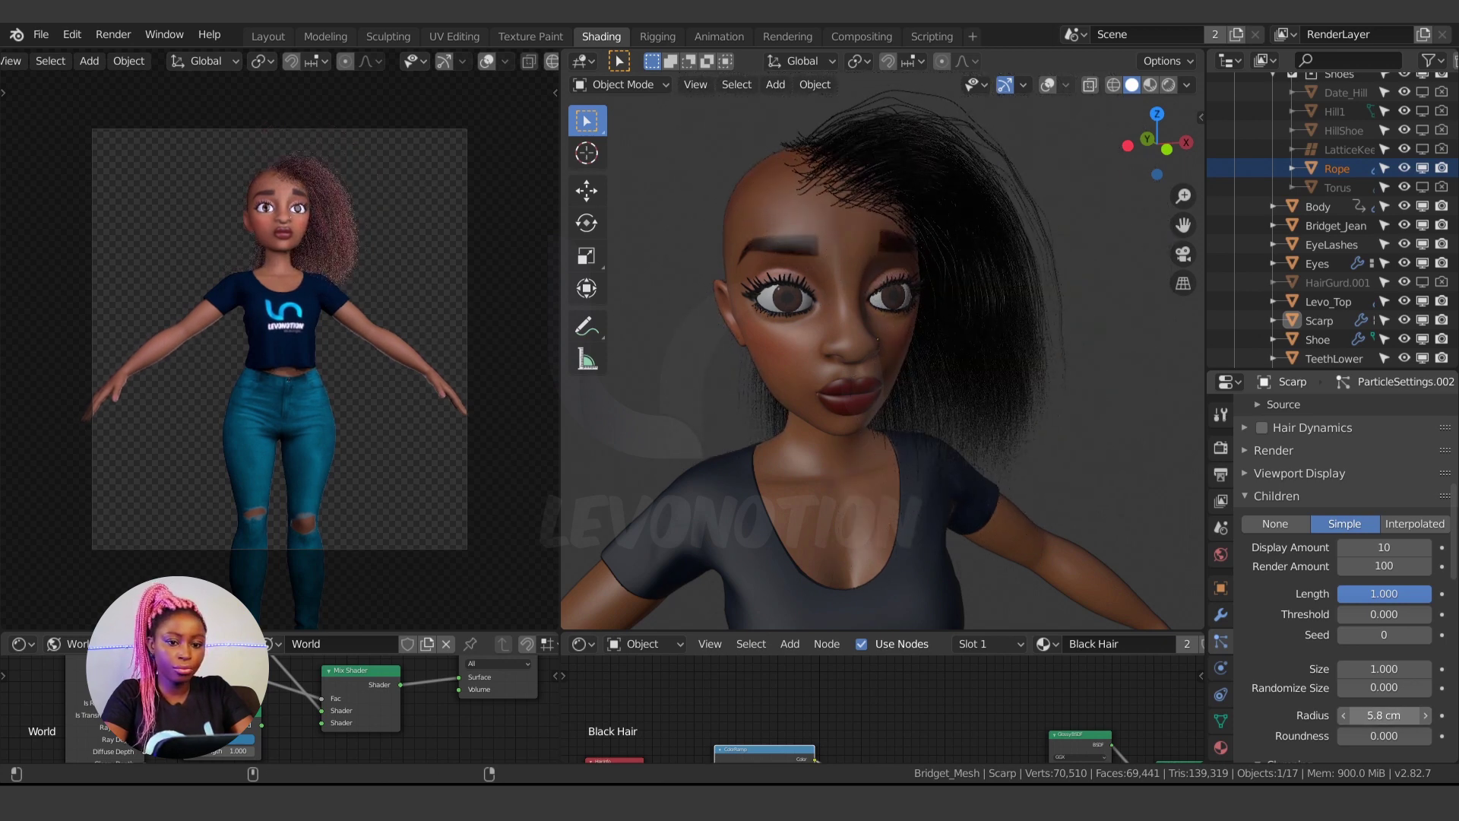
left_click(1397, 711)
type("3")
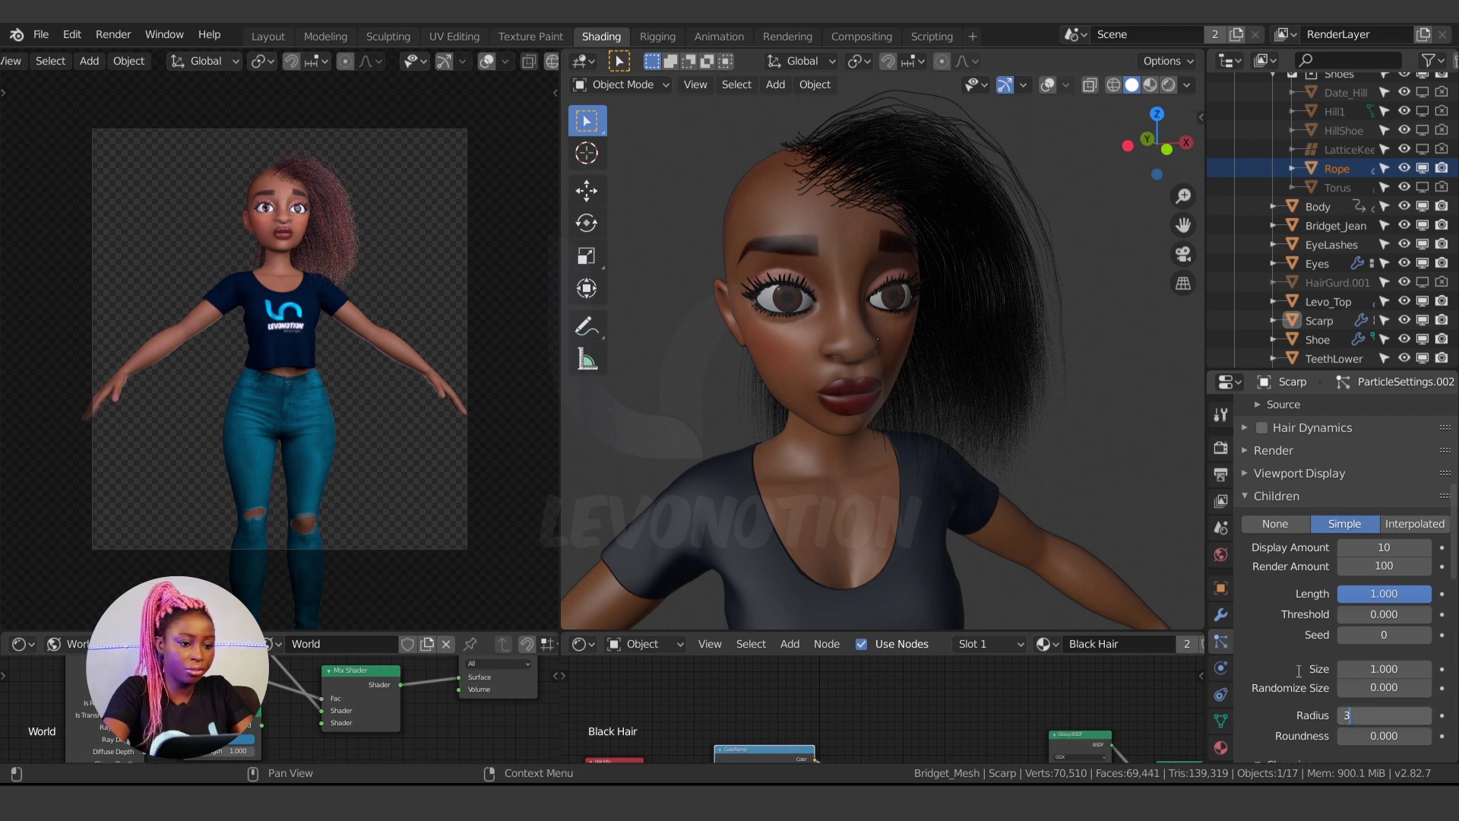
key("Return")
Examine the hairline up close with Children set to None and back to Simple to compare strand spread
middle_click_drag(913, 357, 879, 382)
scroll(851, 384, "up", 4)
mouse_move(772, 386)
middle_mouse_down("shift")
mouse_move(650, 428)
mouse_move(775, 413)
middle_mouse_up("shift")
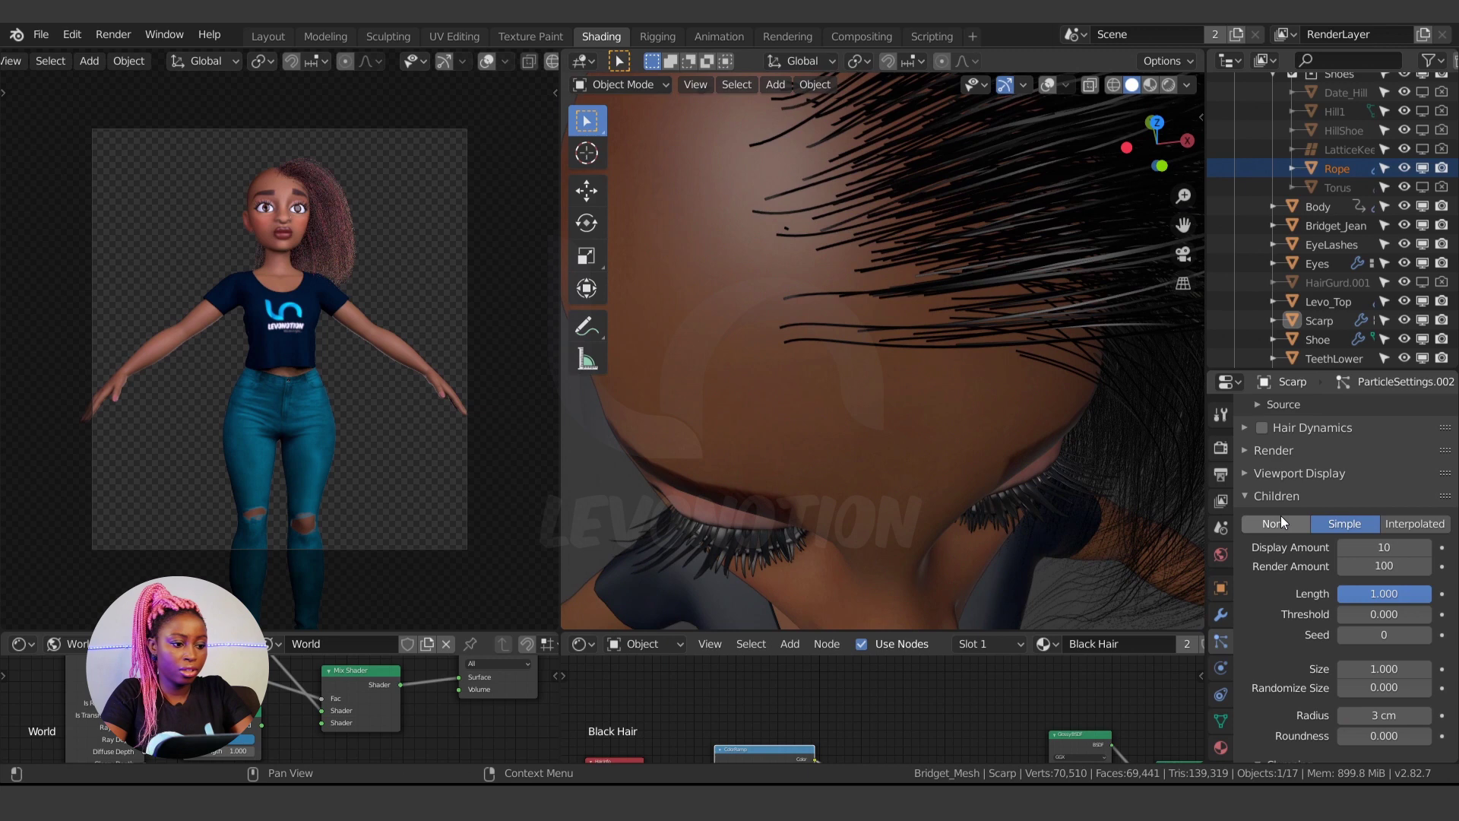
left_click(1279, 521)
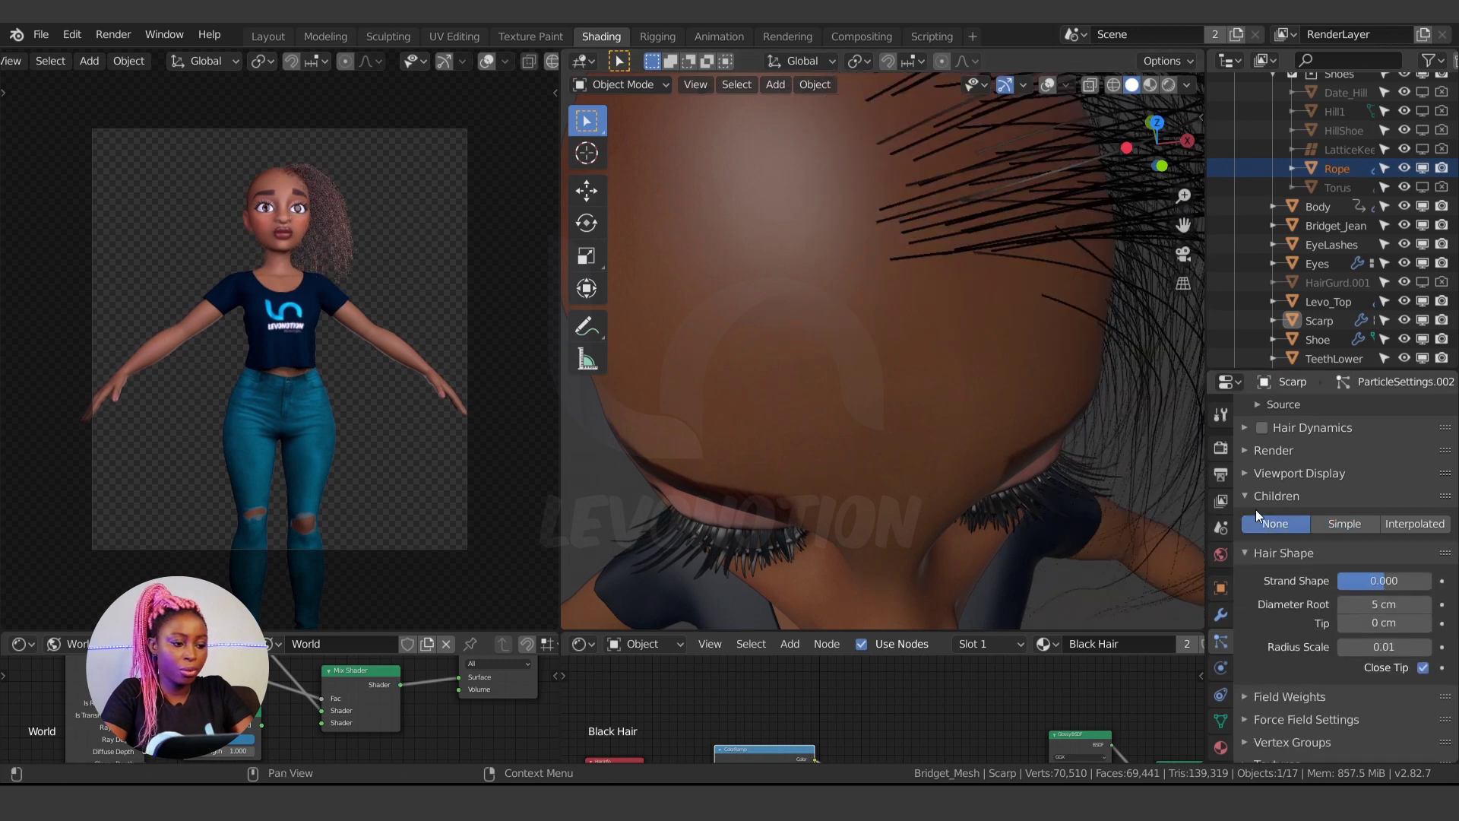
left_click(1349, 517)
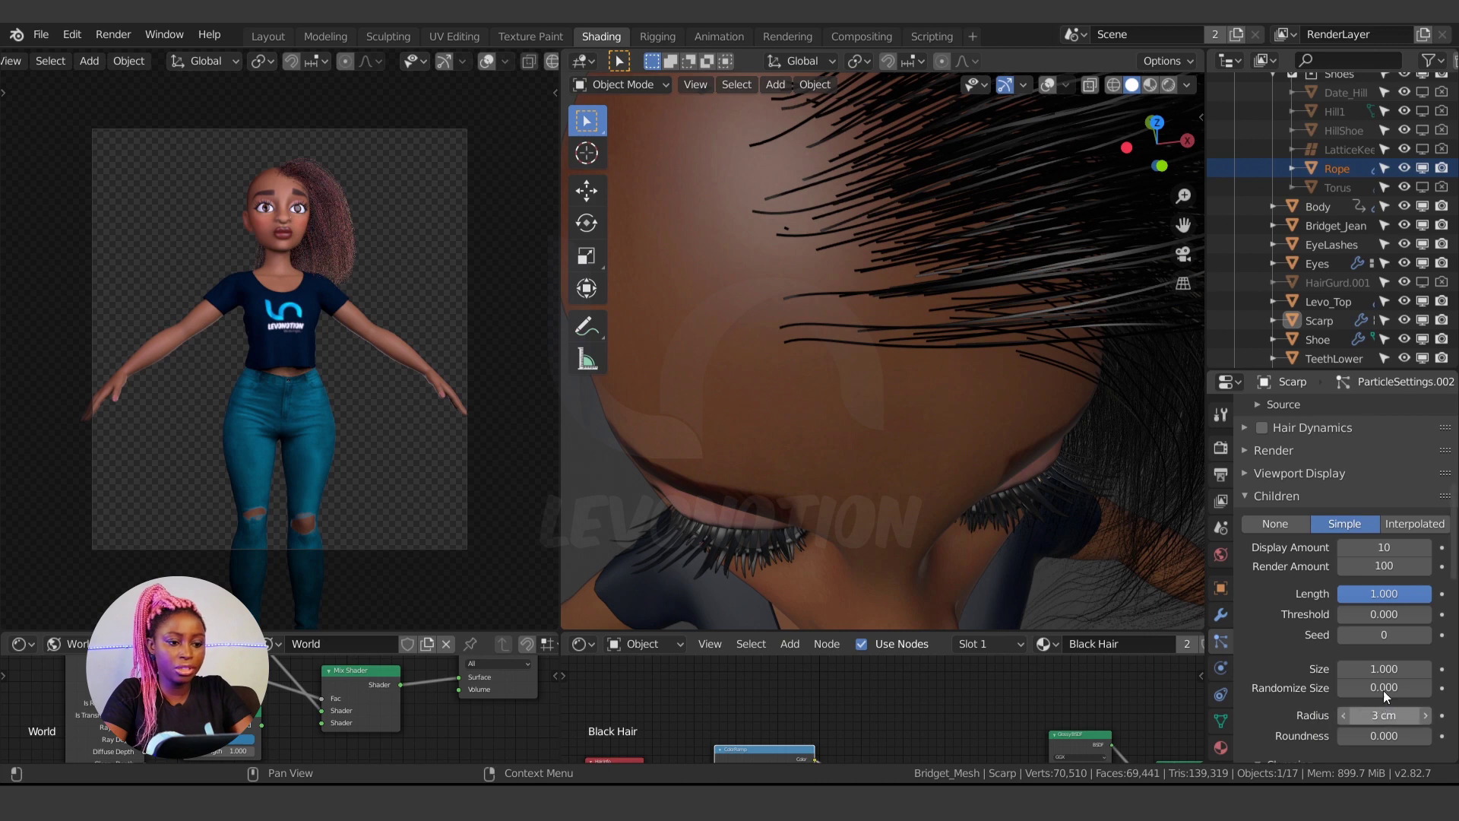
Reduce the child hairs' Radius to 1.6 cm so the children stay closer to their guide hairs
scroll(871, 384, "down", 4)
middle_click_drag(871, 384, 951, 410)
scroll(951, 410, "up", 3)
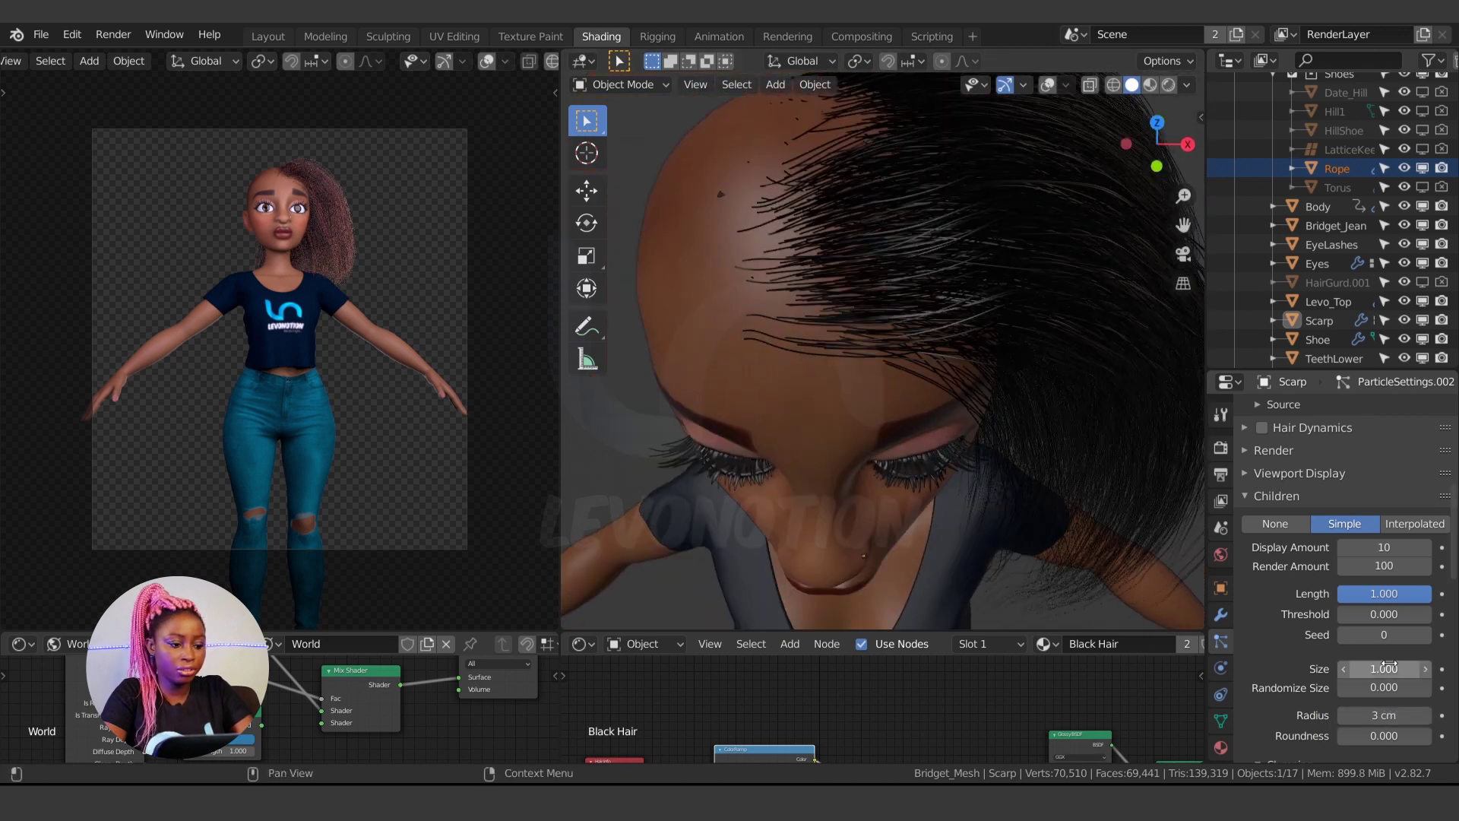
mouse_move(1376, 712)
left_mouse_down()
mouse_move(1326, 712)
mouse_move(1354, 712)
left_mouse_up()
scroll(987, 491, "down", 3)
middle_click_drag(1011, 480, 982, 417)
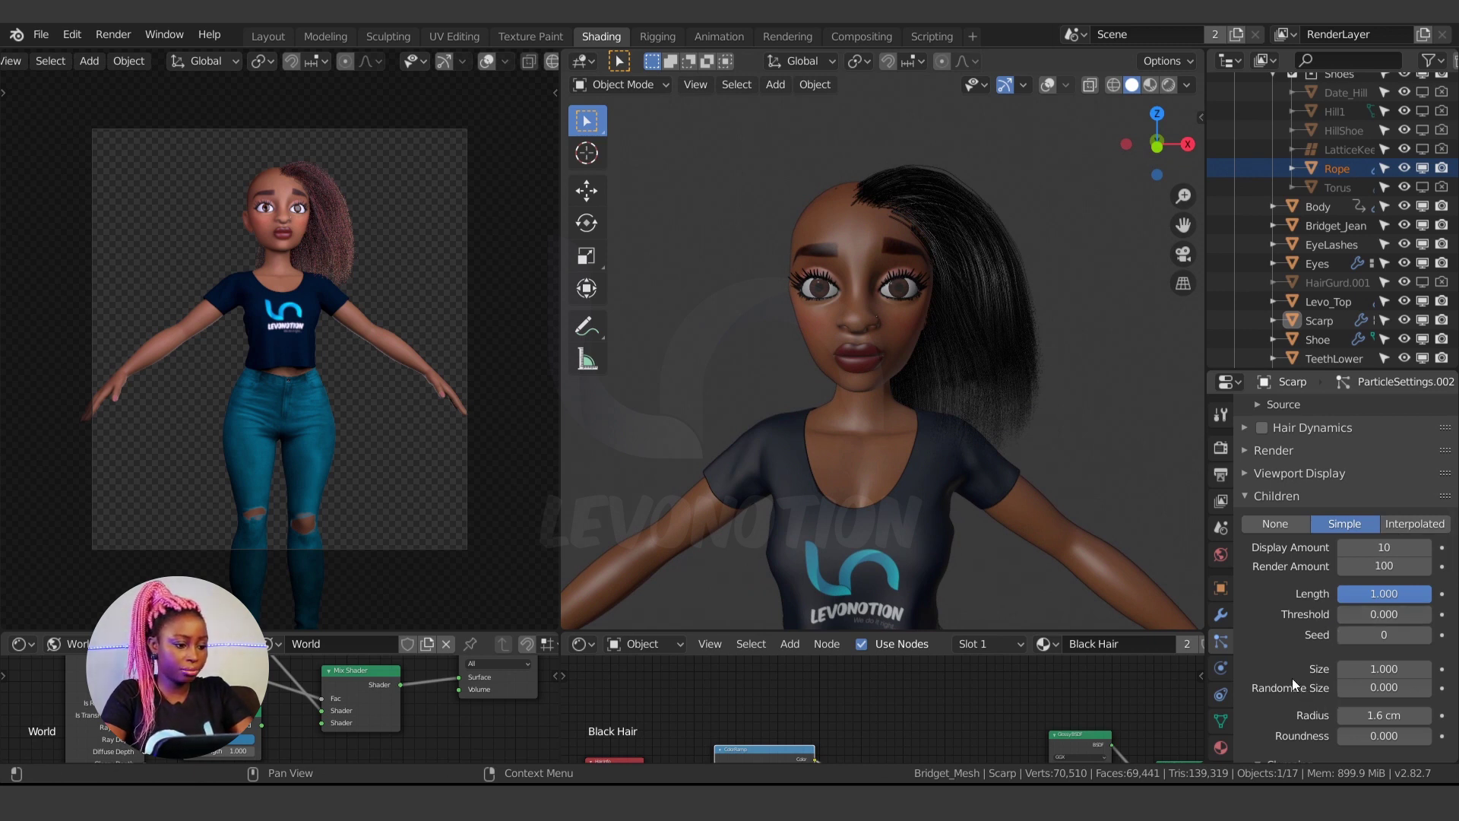
Set the child hairs' Kink Type to Curl
scroll(1292, 677, "down", 8)
scroll(1288, 612, "down", 2)
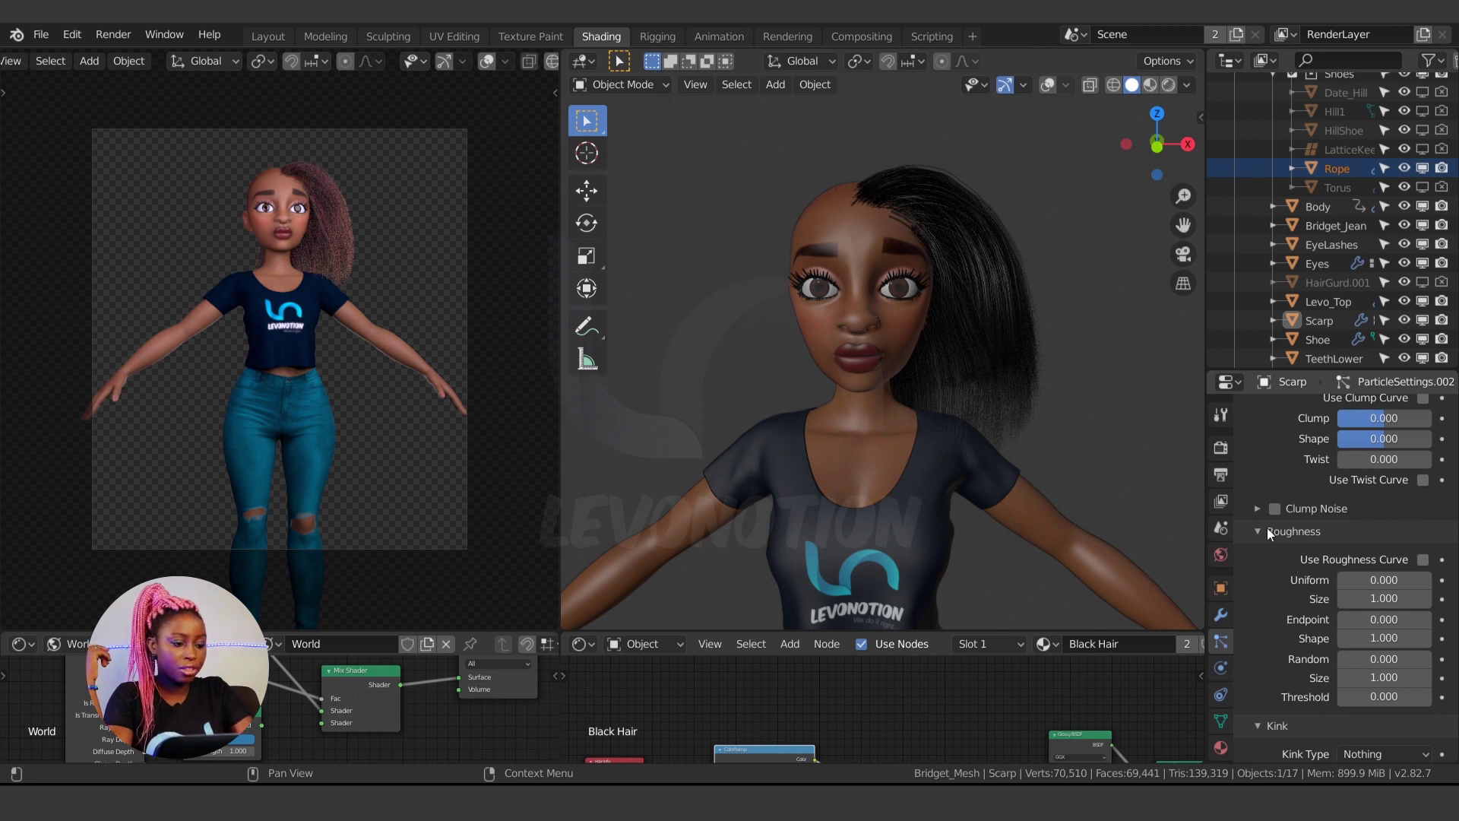
scroll(1266, 528, "down", 4)
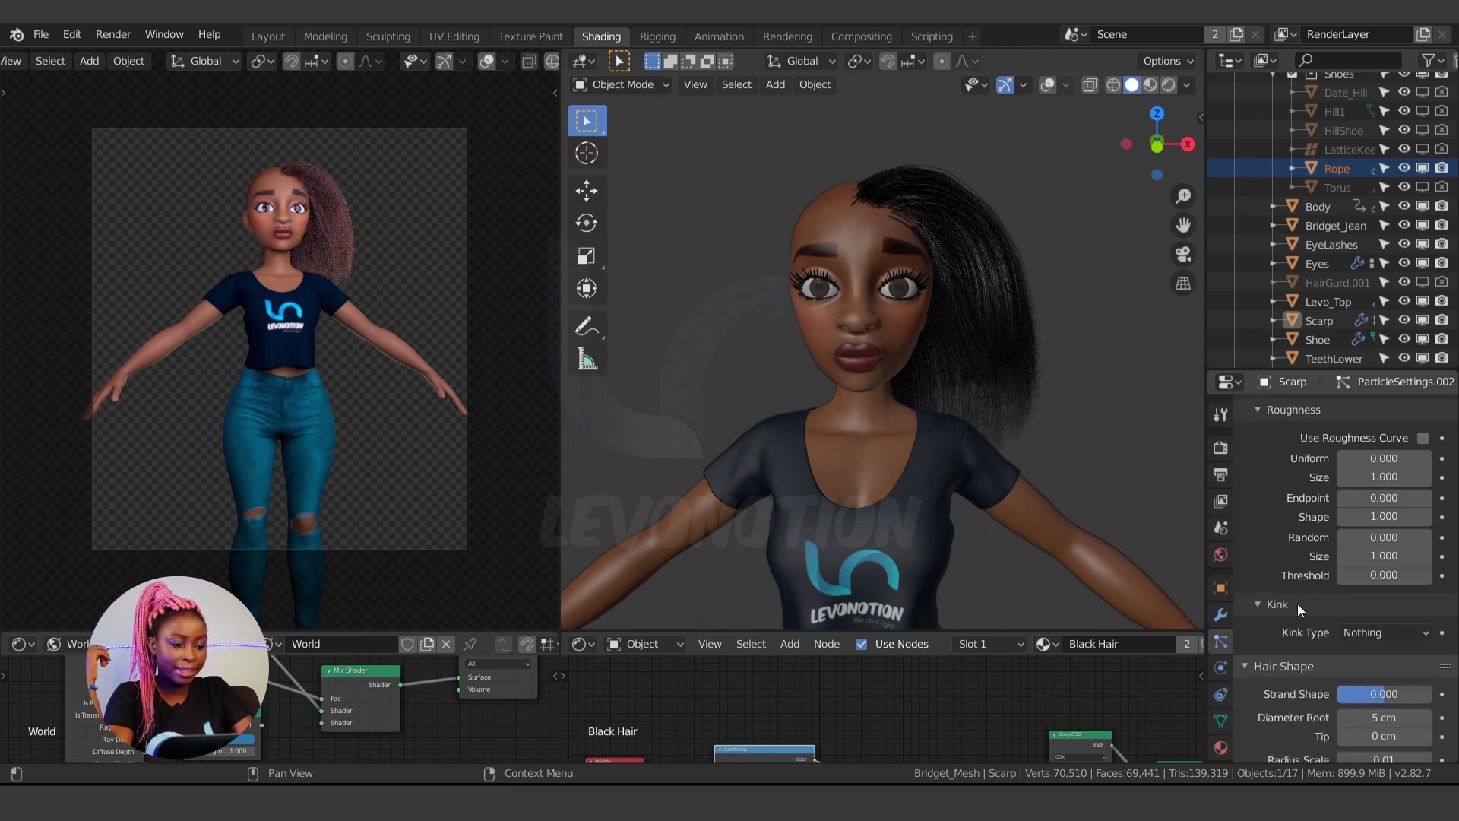
left_click(1375, 629)
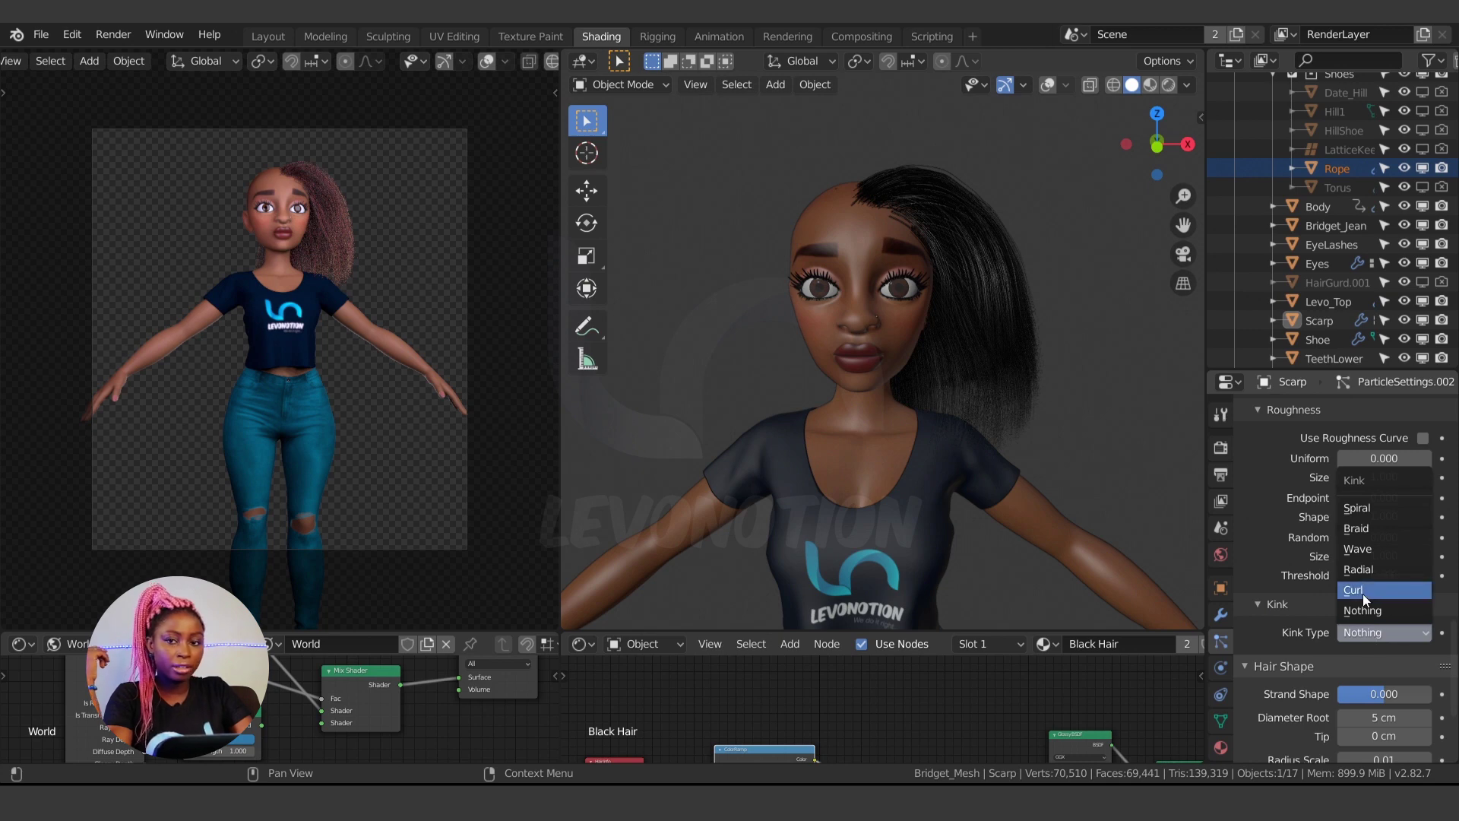
left_click(1361, 591)
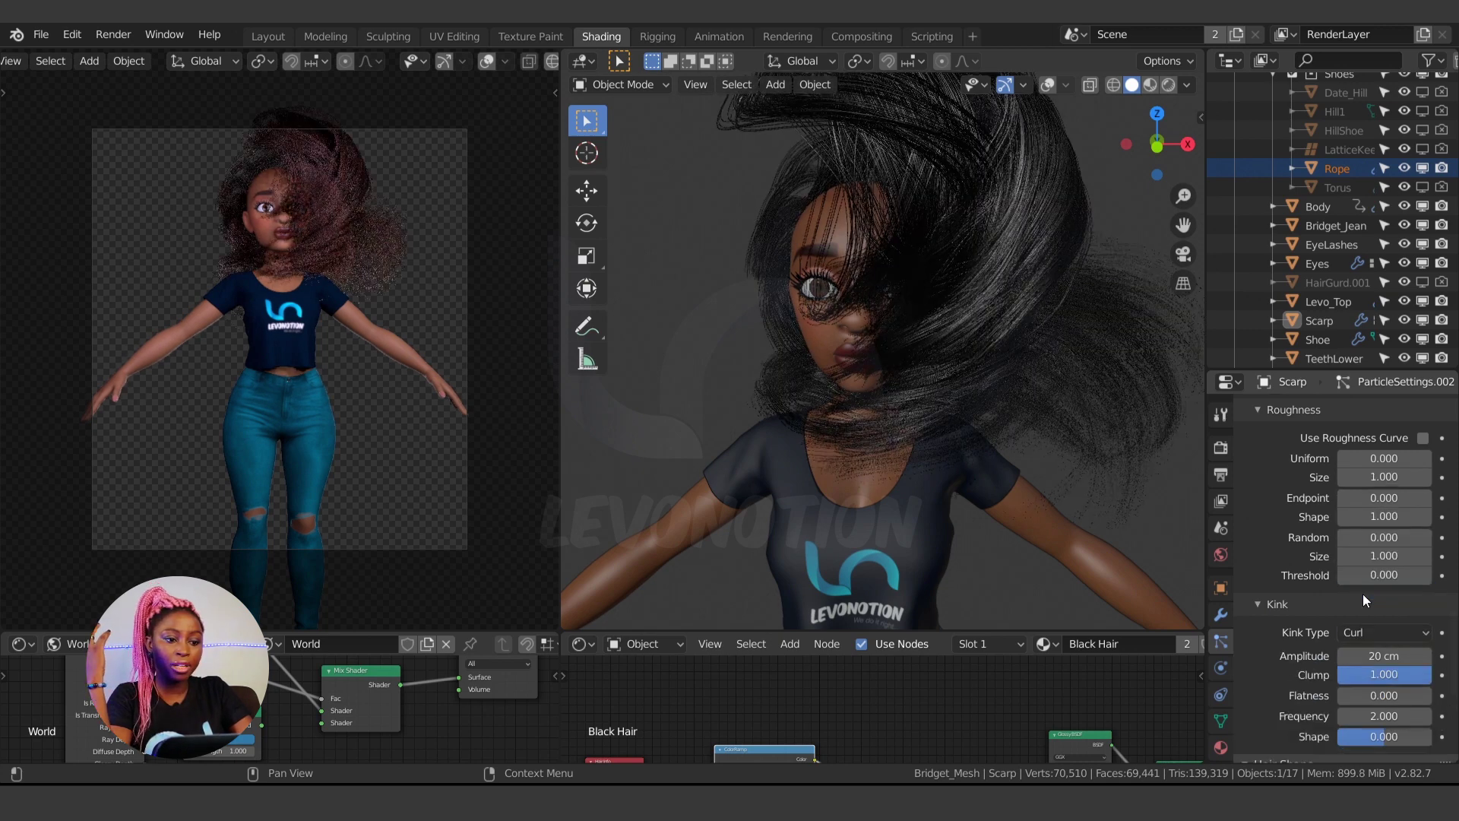
Set the curl kink's Amplitude to 0.5 cm for the child hairs
middle_click_drag(853, 372, 876, 417)
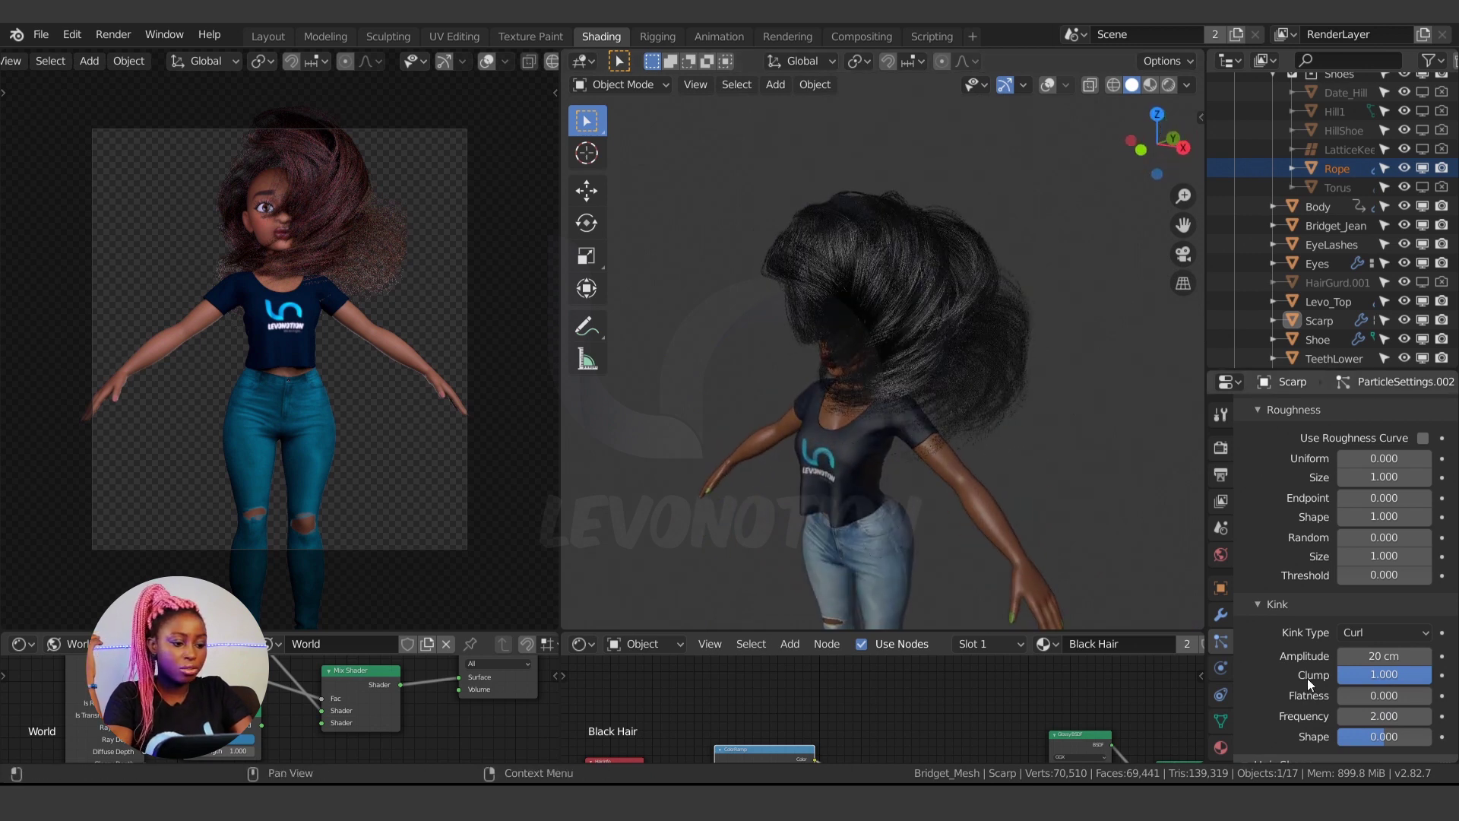
scroll(1323, 668, "down", 2)
left_click(1383, 596)
type("0.5")
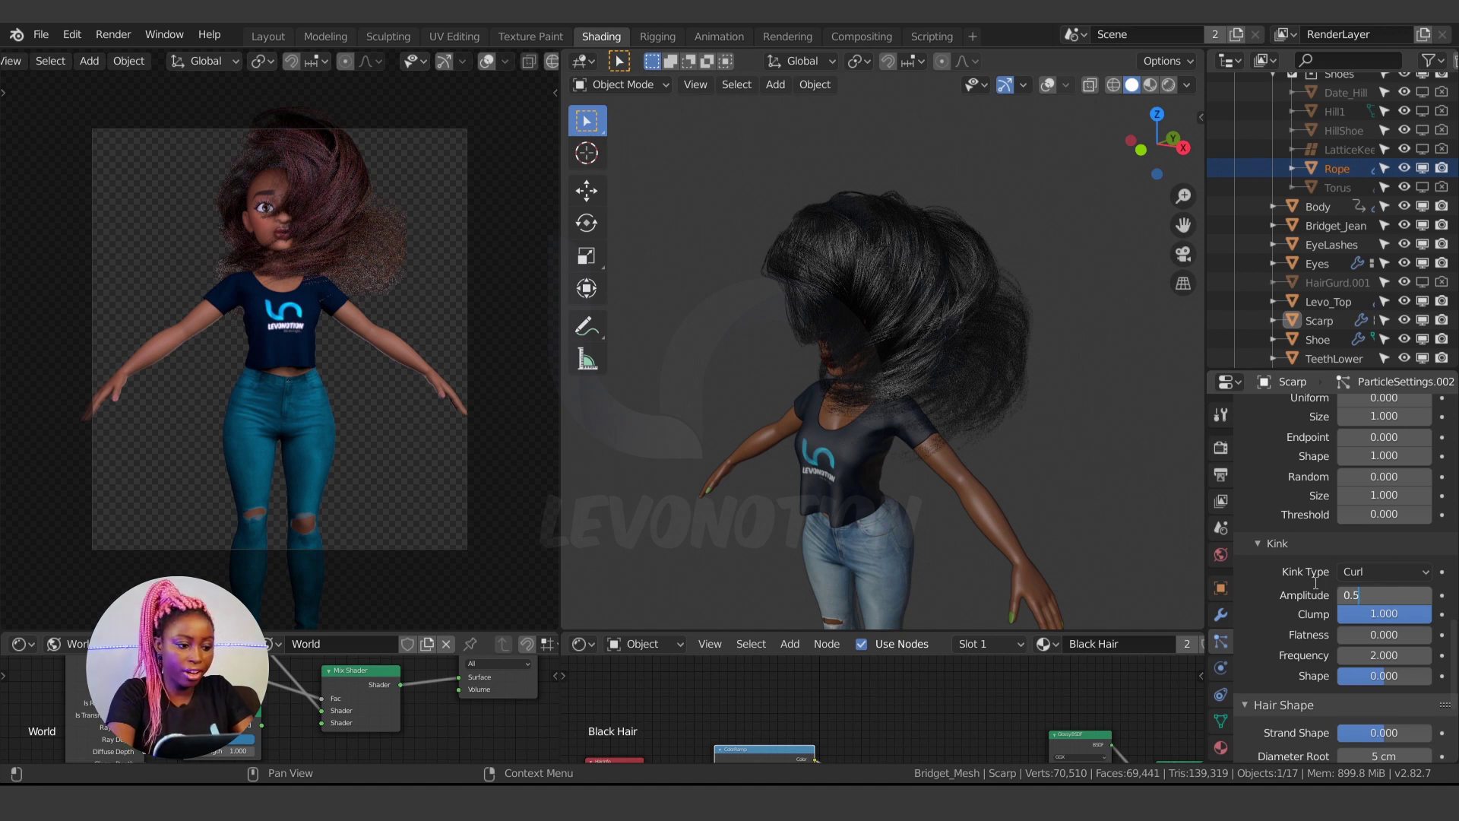
key("Return")
mouse_move(863, 355)
middle_mouse_down()
mouse_move(841, 339)
mouse_move(880, 335)
middle_mouse_up()
scroll(880, 336, "up", 3)
middle_click_drag(1001, 342, 933, 276)
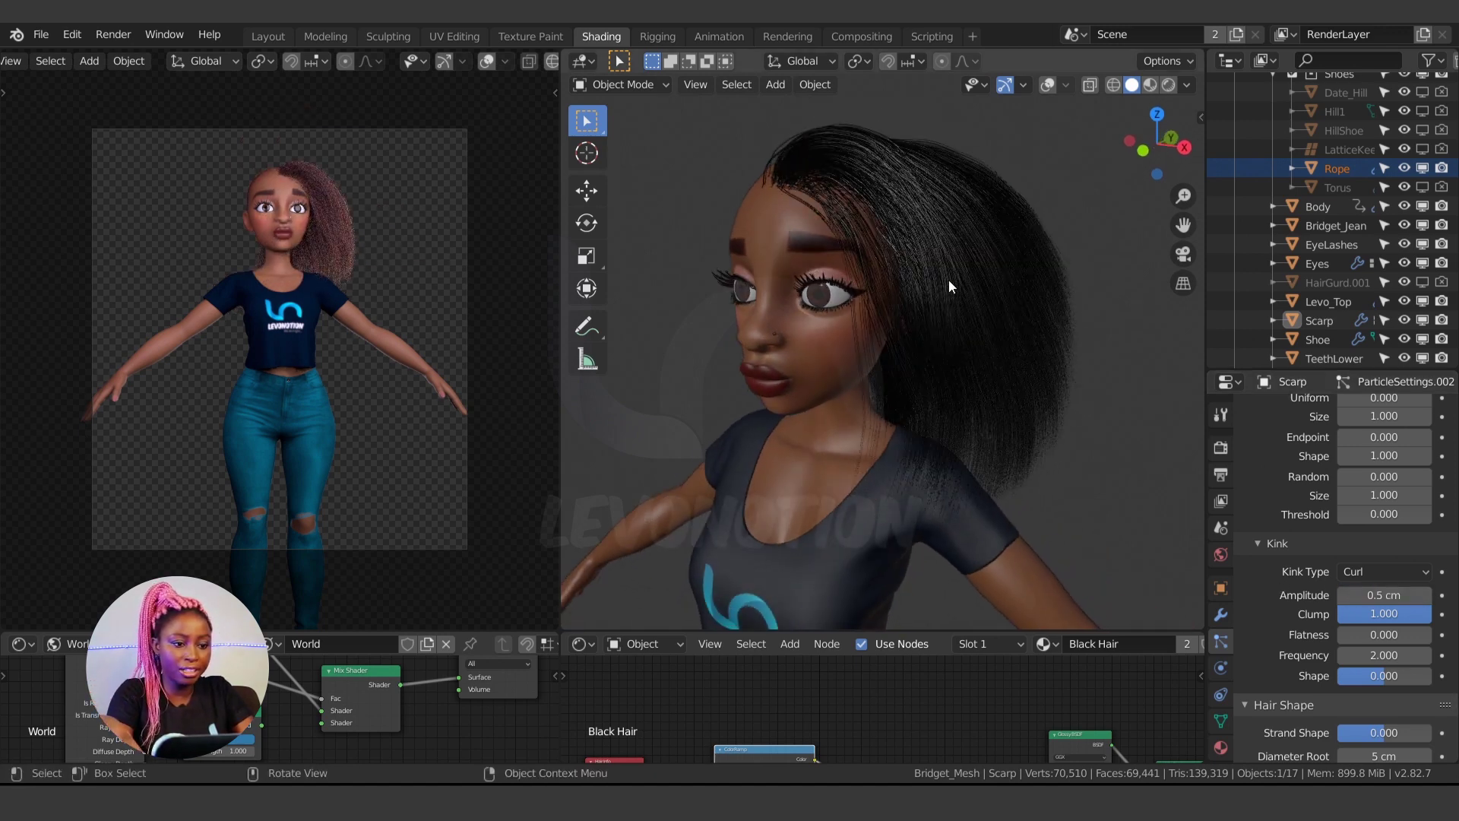
Set the curl kink's Frequency to 30 to tighten the child hairs' curls
left_click_drag(1368, 655, 1455, 655)
double_click(1384, 655)
type("3")
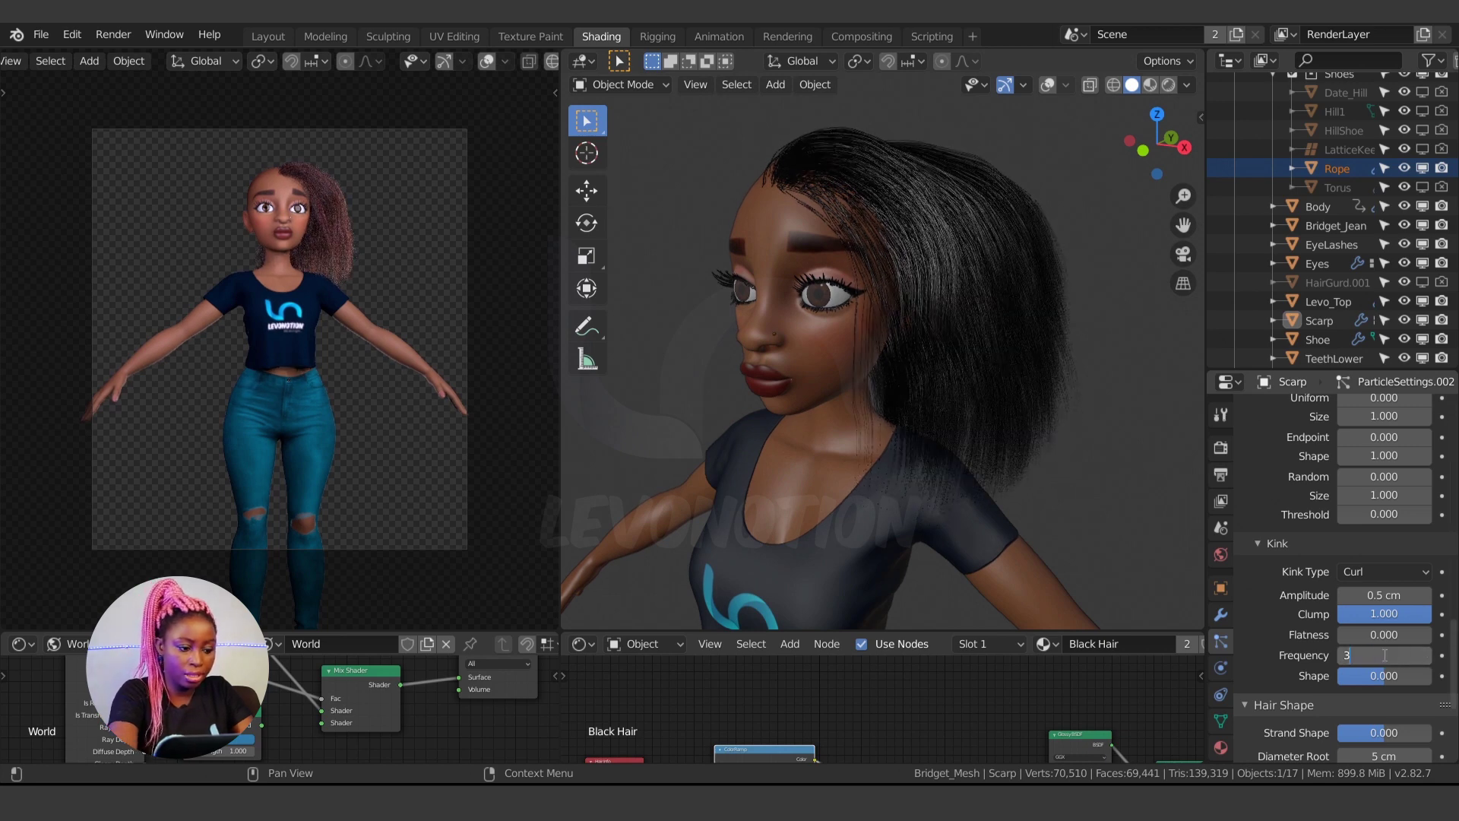
type("0")
key("Return")
middle_click_drag(869, 363, 830, 318)
scroll(882, 371, "up", 3)
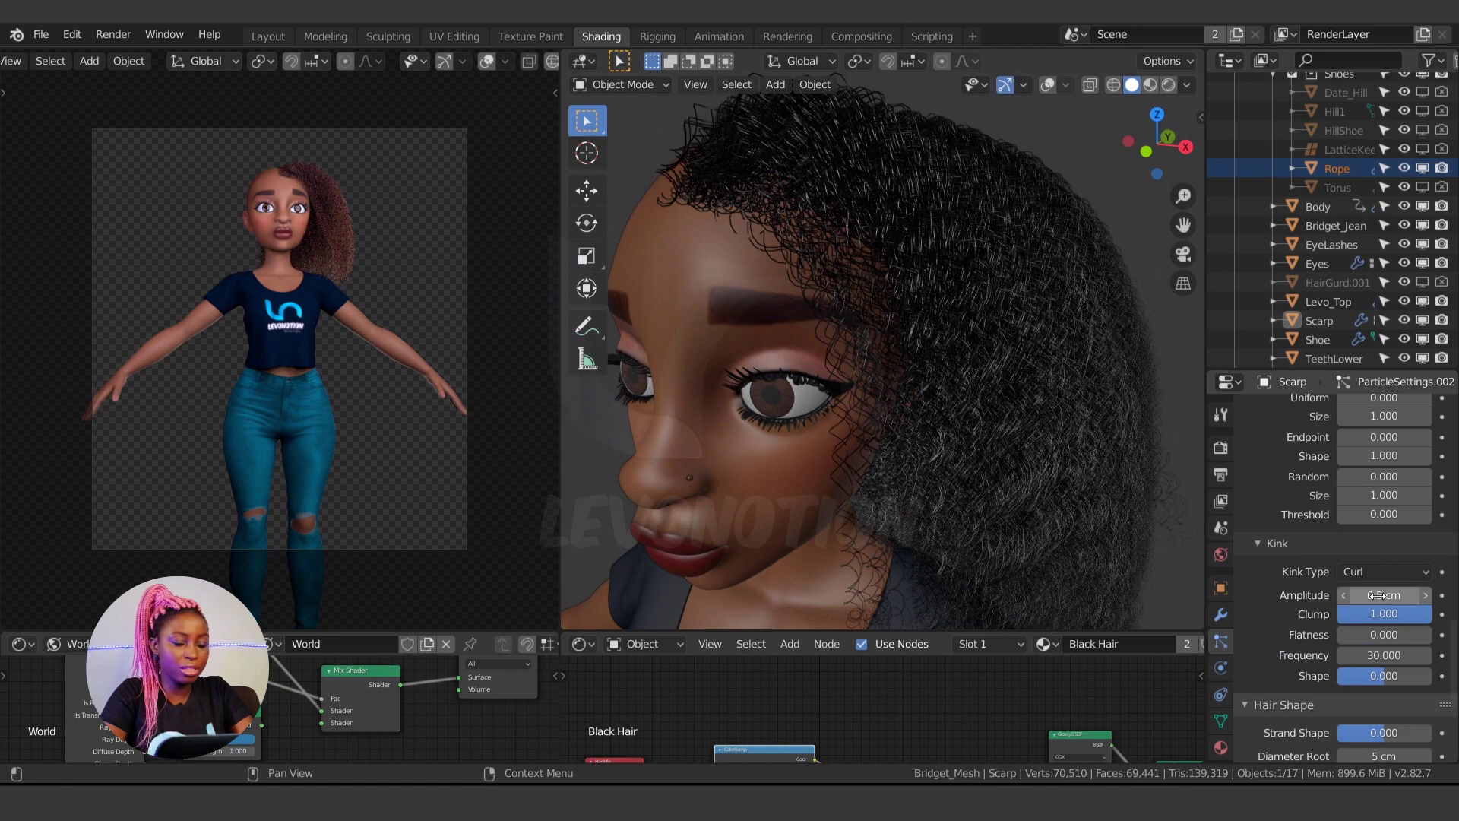
Set the curl kink's Amplitude to -0.5 cm and its Flatness to 0.595
left_click(1424, 595)
mouse_move(1383, 595)
left_mouse_down()
mouse_move(1437, 595)
mouse_move(1374, 595)
mouse_move(1397, 595)
left_mouse_up()
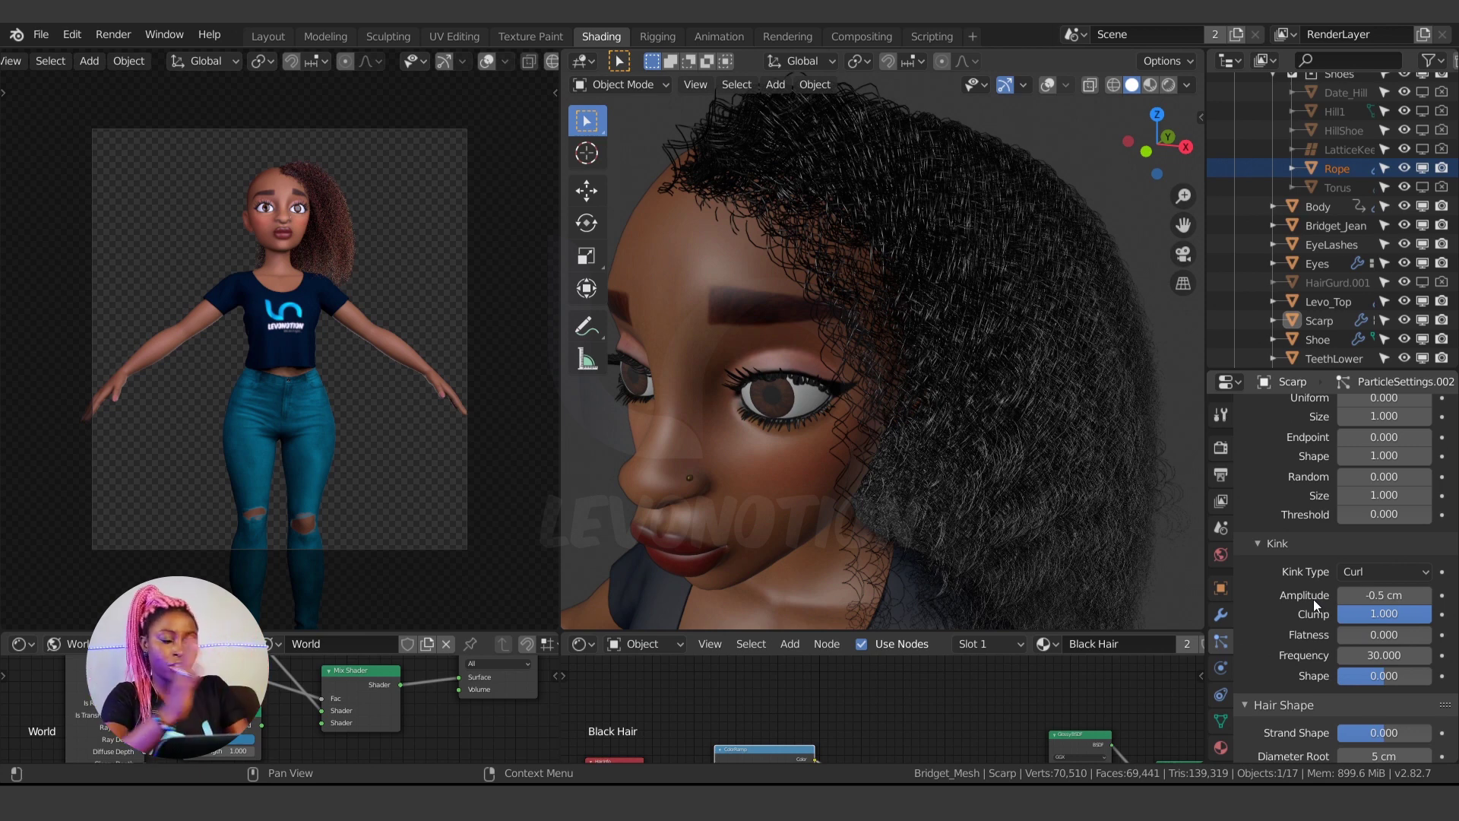
scroll(868, 462, "down", 4)
middle_click_drag(868, 462, 892, 500)
left_click_drag(1345, 631, 1395, 631)
middle_click_drag(709, 308, 756, 288)
scroll(275, 181, "up", 4)
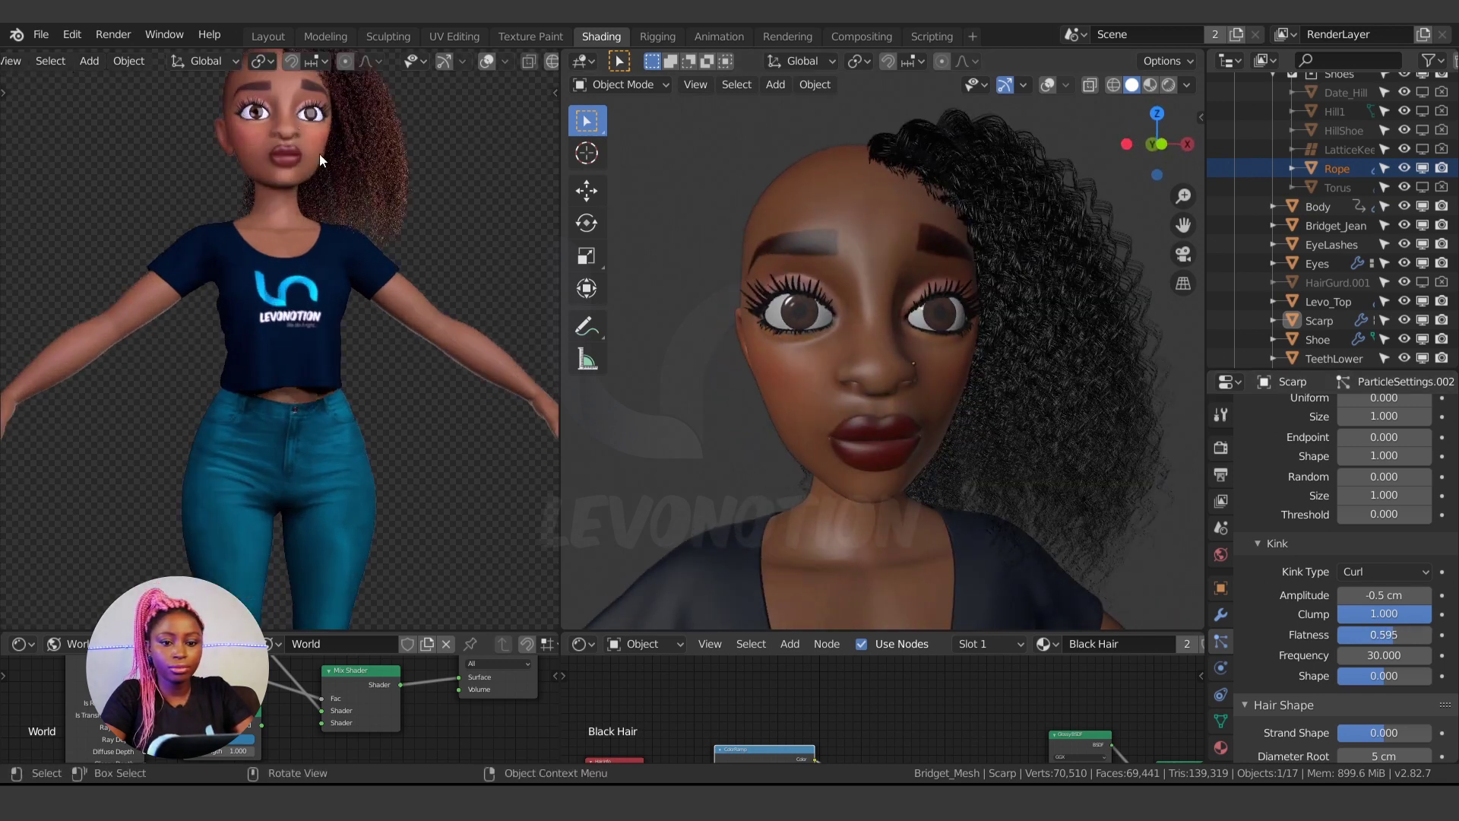
Examine the curls up close in the rendered preview and compare them with the earlier render in the Compositing workspace
scroll(365, 354, "up", 3)
scroll(417, 389, "down", 1)
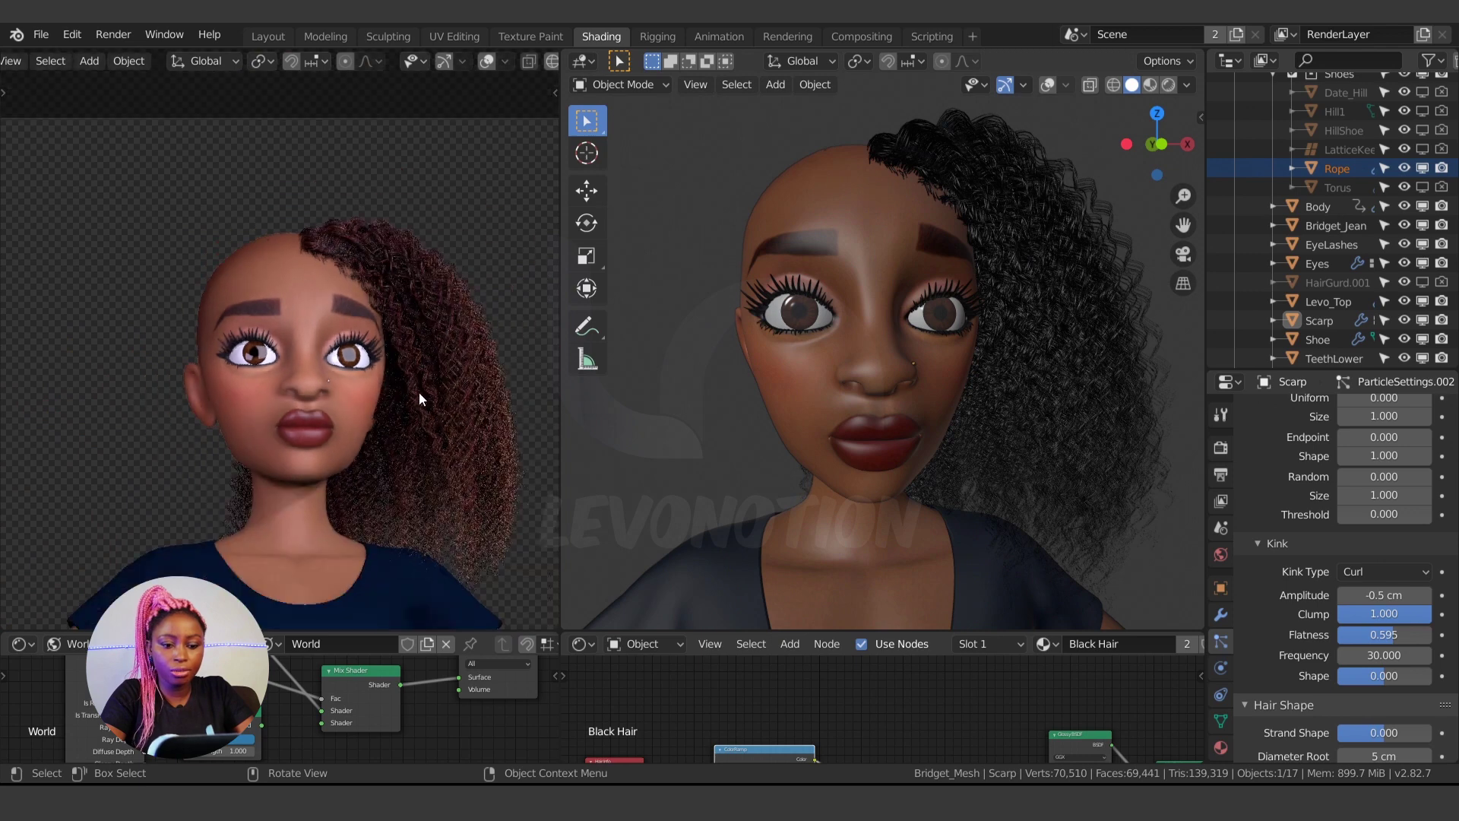
middle_click_drag(436, 379, 419, 360, "shift")
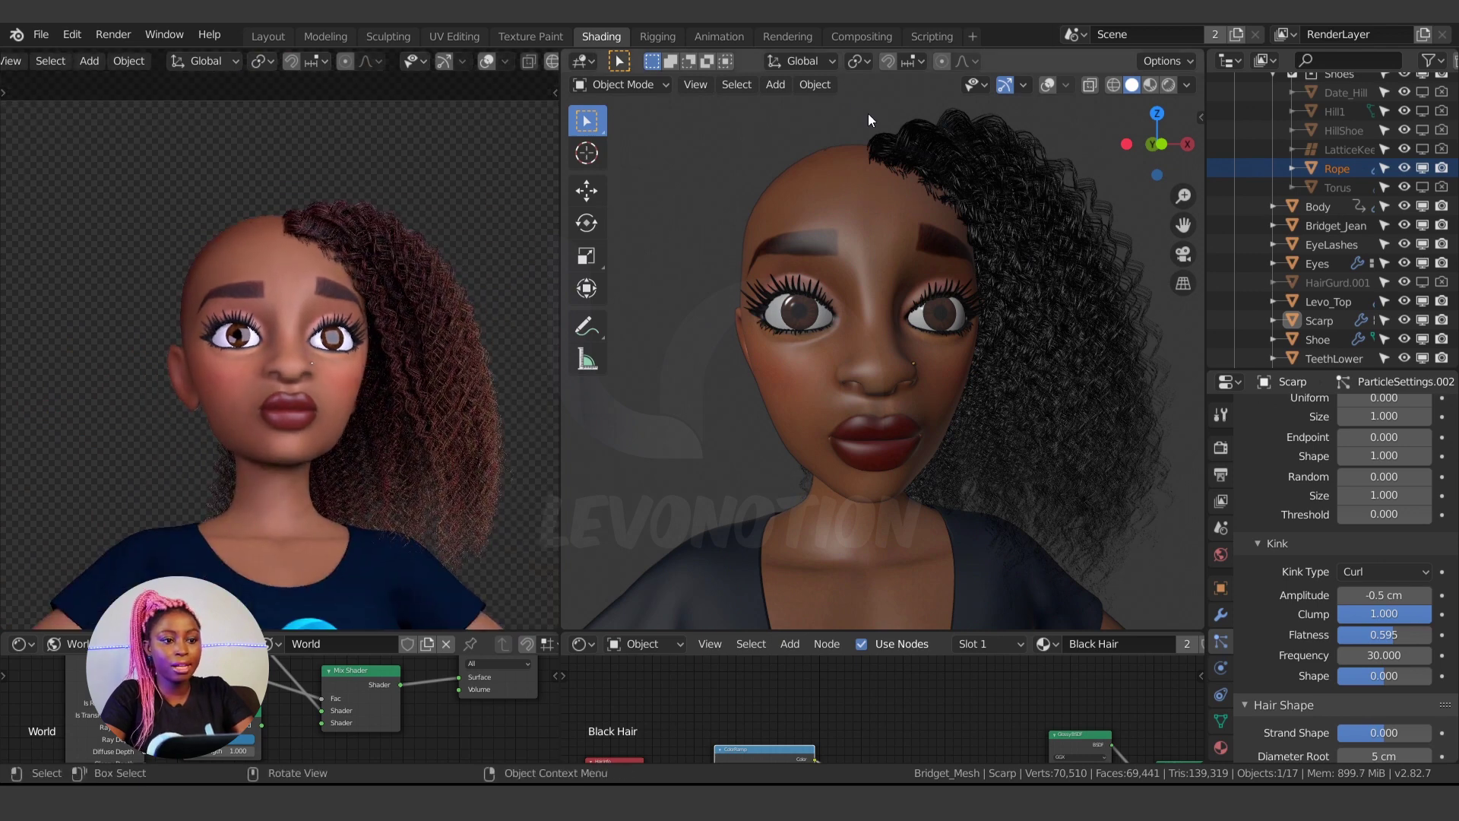
left_click(833, 38)
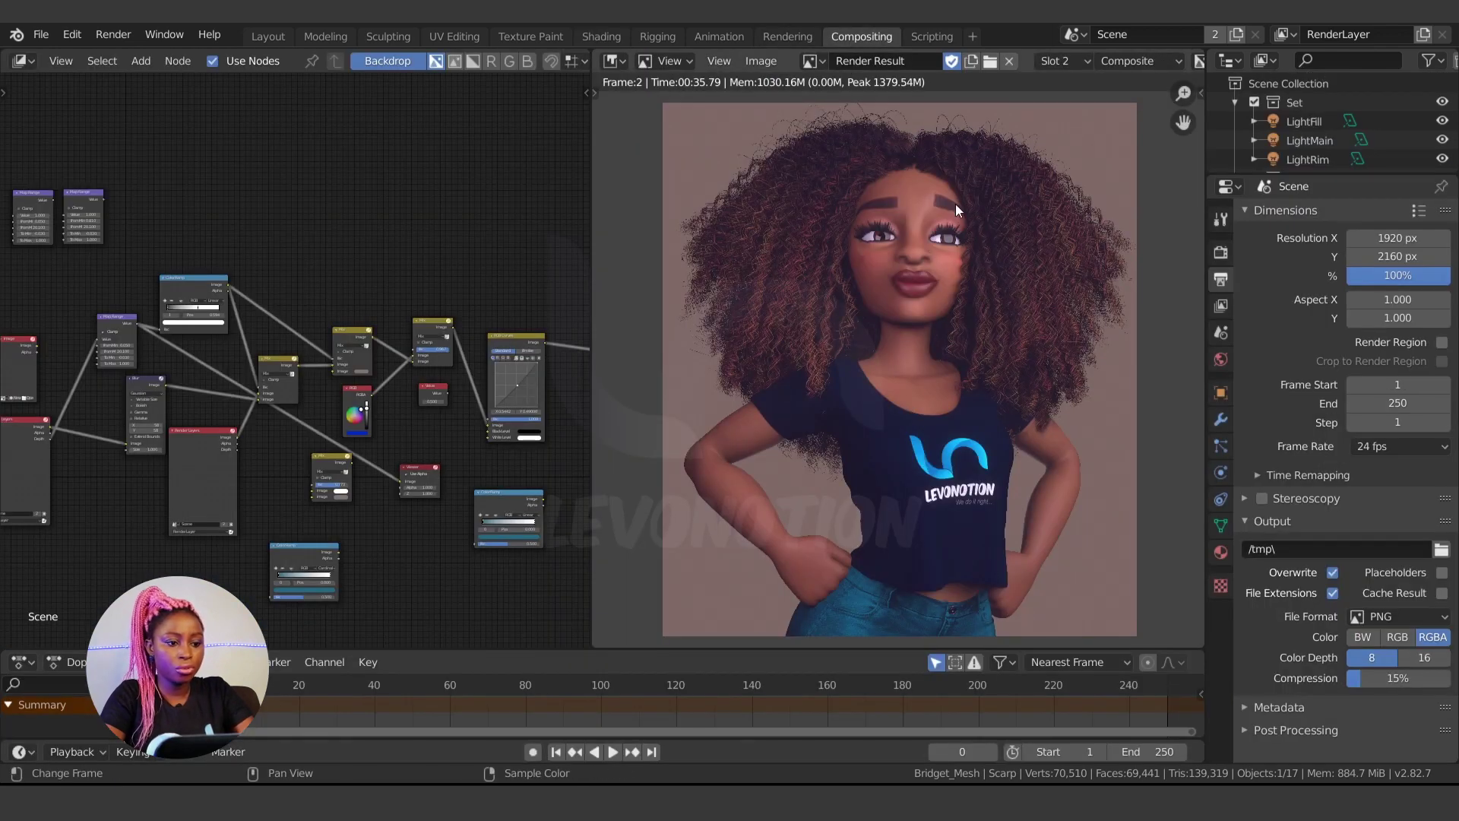
left_click(597, 30)
middle_click_drag(834, 421, 873, 392)
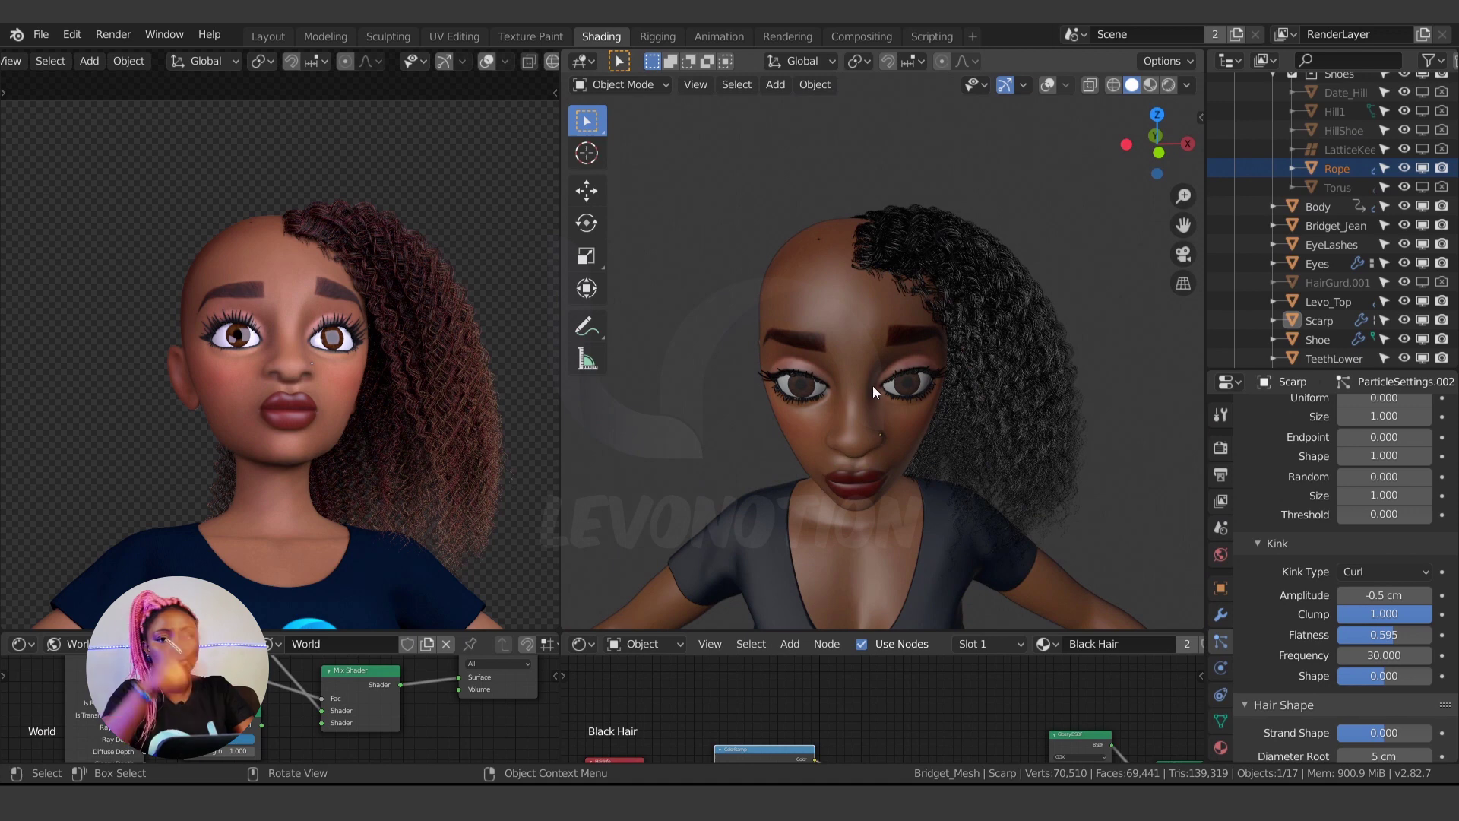
Save the file and mirror all the guide hairs to the bald half of the scalp in Particle Edit mode
key("ctrl+s")
key("ctrl+Tab")
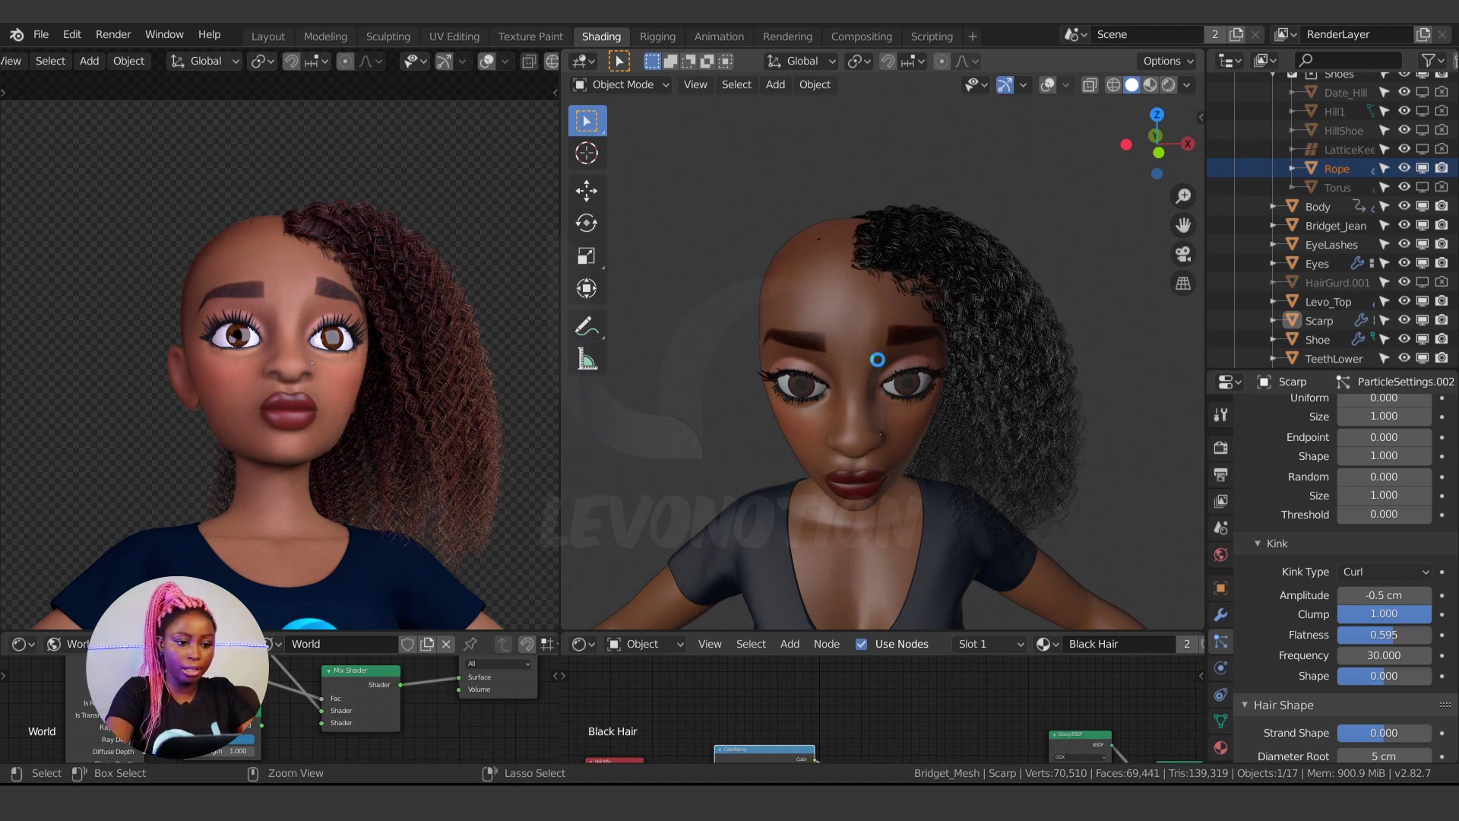
left_click(804, 376)
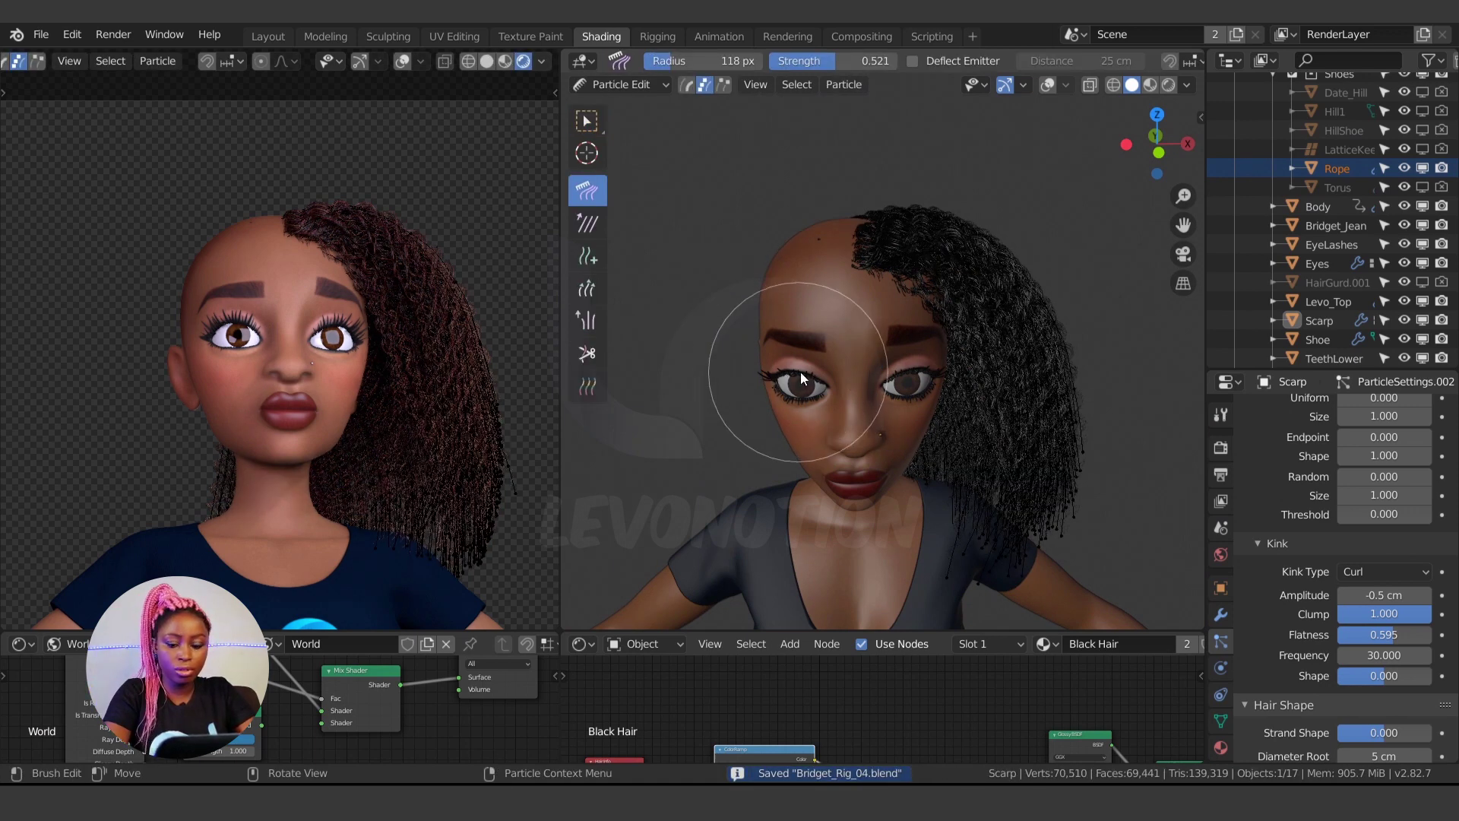
key("a")
left_click(842, 84)
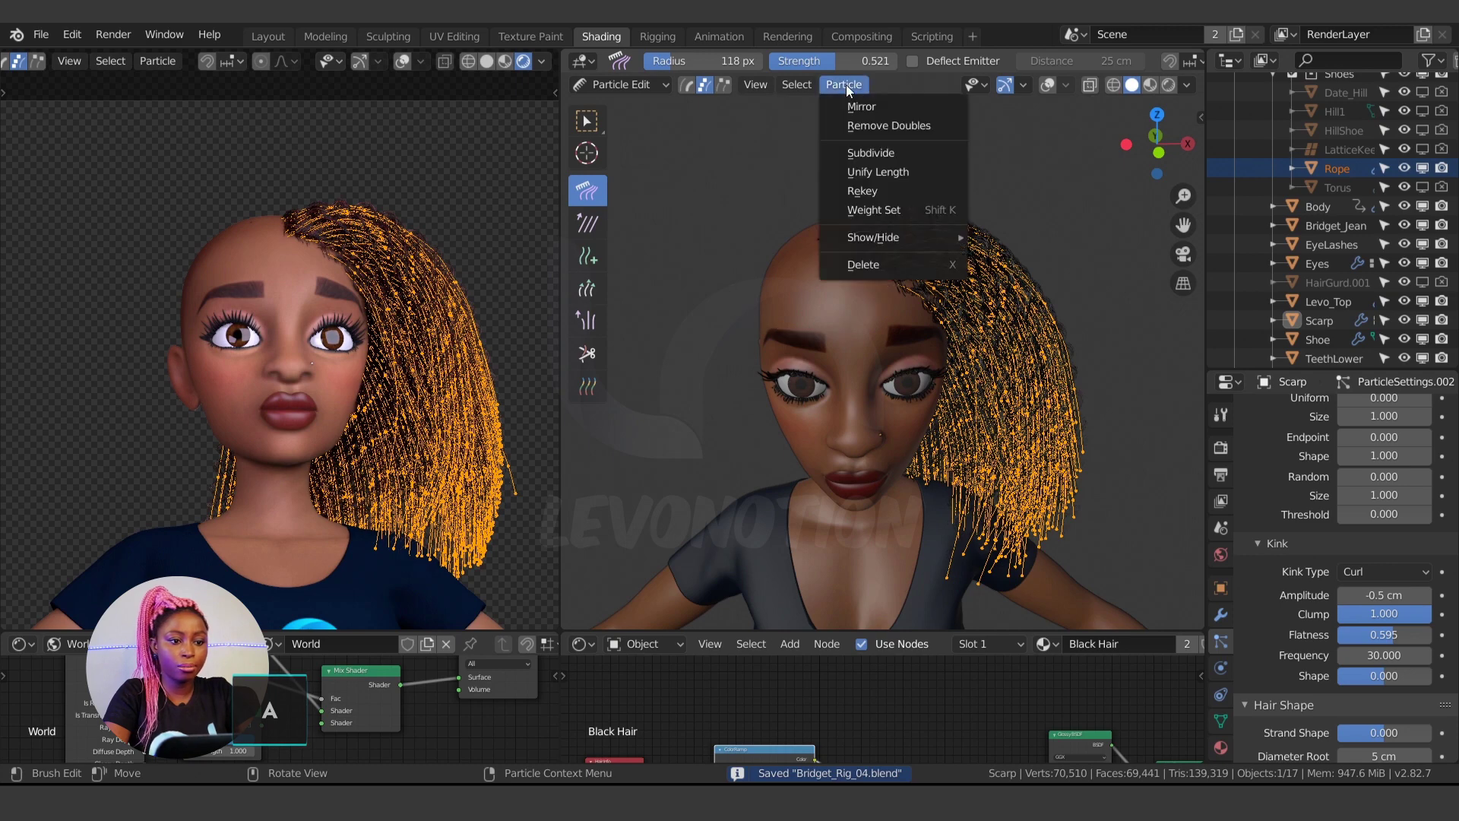
left_click(850, 101)
mouse_move(897, 321)
middle_mouse_down()
mouse_move(882, 267)
mouse_move(699, 282)
mouse_move(872, 307)
middle_mouse_up()
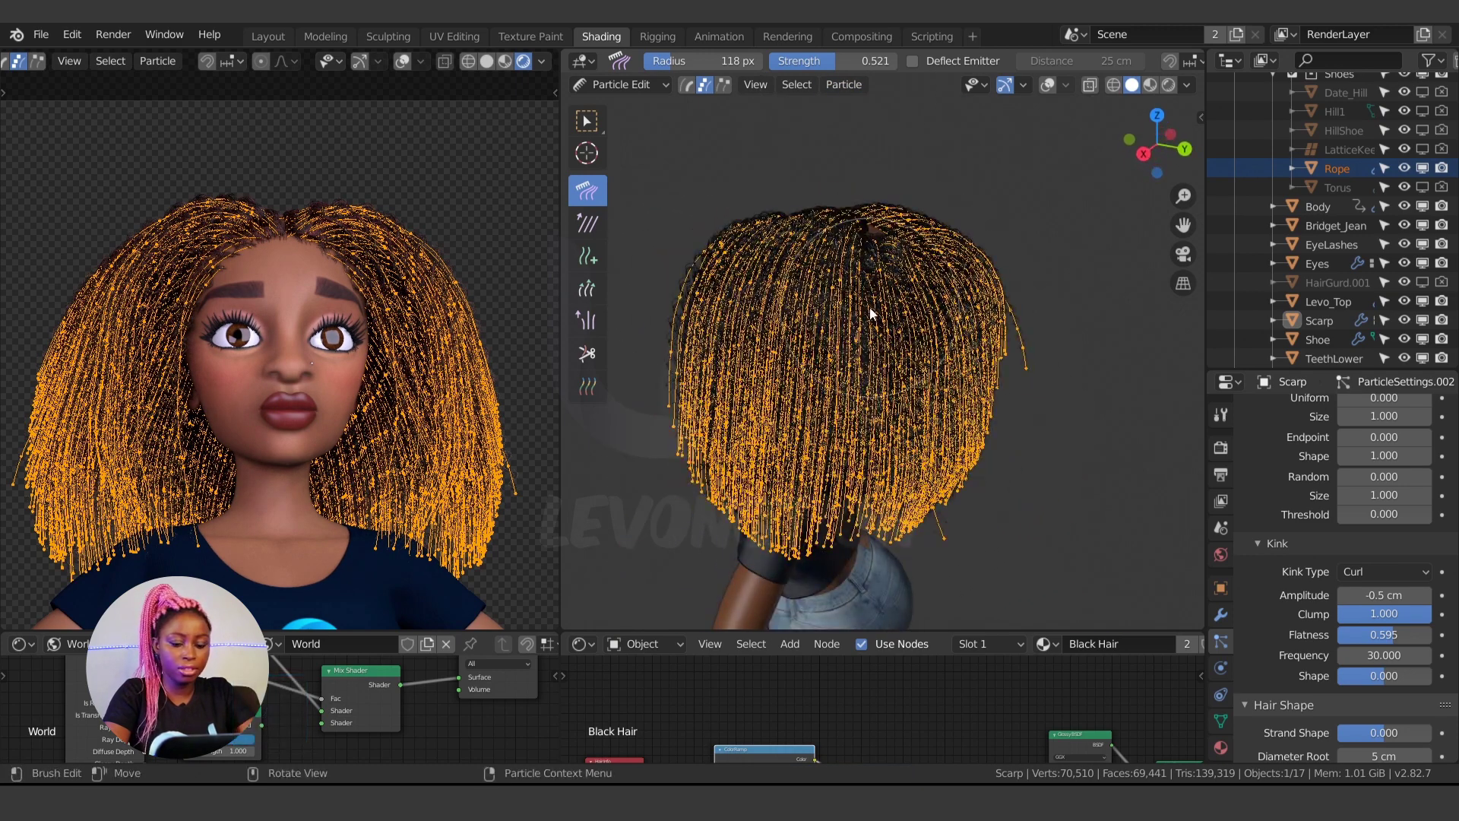
Comb the guide hairs around the crown and centre parting, with the Comb brush radius reduced to 98 px
key("f")
left_click(819, 375)
middle_click_drag(907, 380, 936, 351)
mouse_move(855, 282)
middle_mouse_down()
mouse_move(843, 292)
mouse_move(898, 363)
middle_mouse_up()
key("f")
left_click(839, 290)
middle_click_drag(839, 290, 878, 271)
mouse_move(876, 266)
left_mouse_down()
mouse_move(869, 214)
mouse_move(881, 252)
mouse_move(900, 248)
left_mouse_up()
key("n")
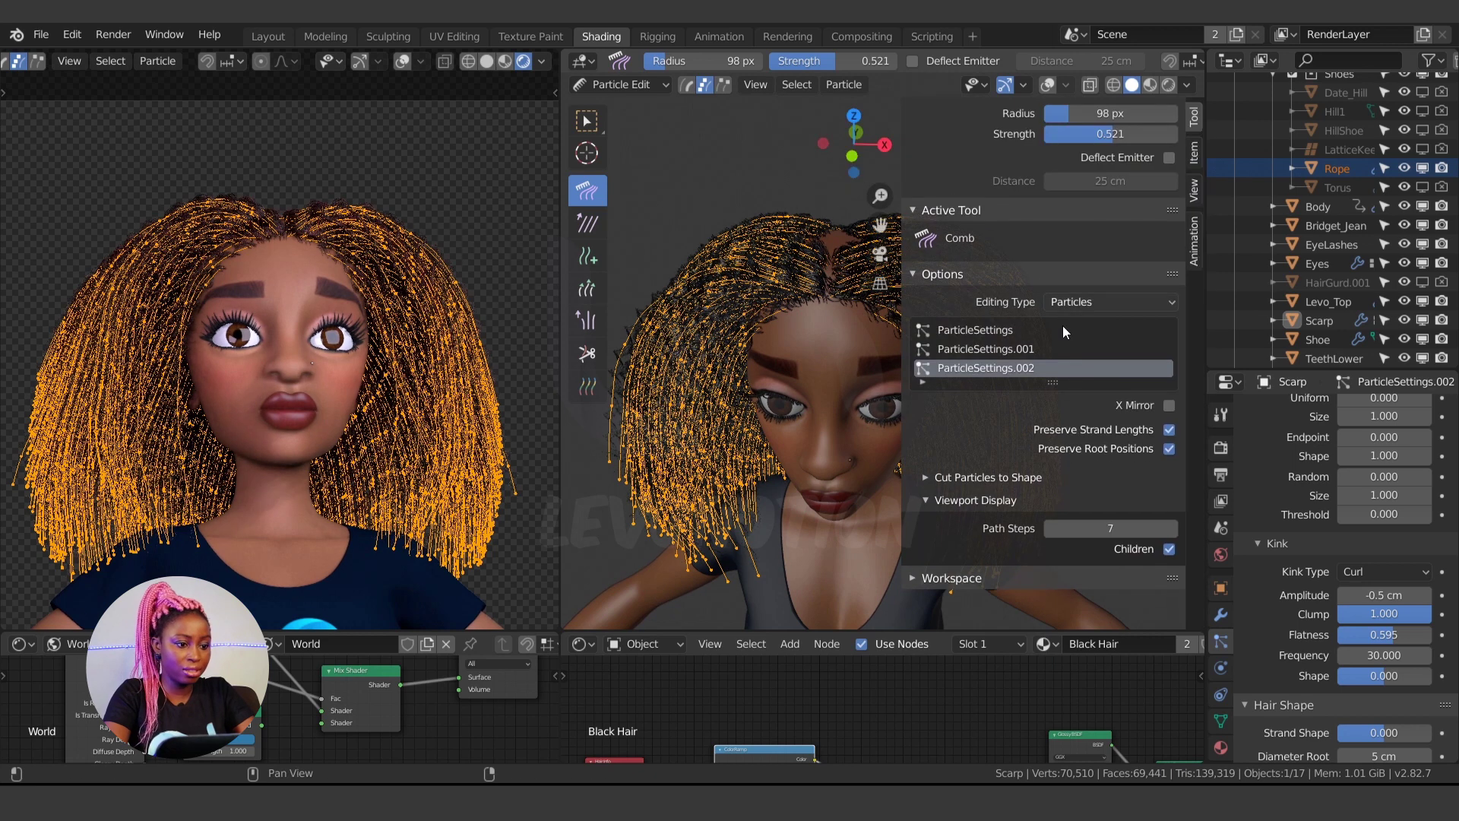
key("n")
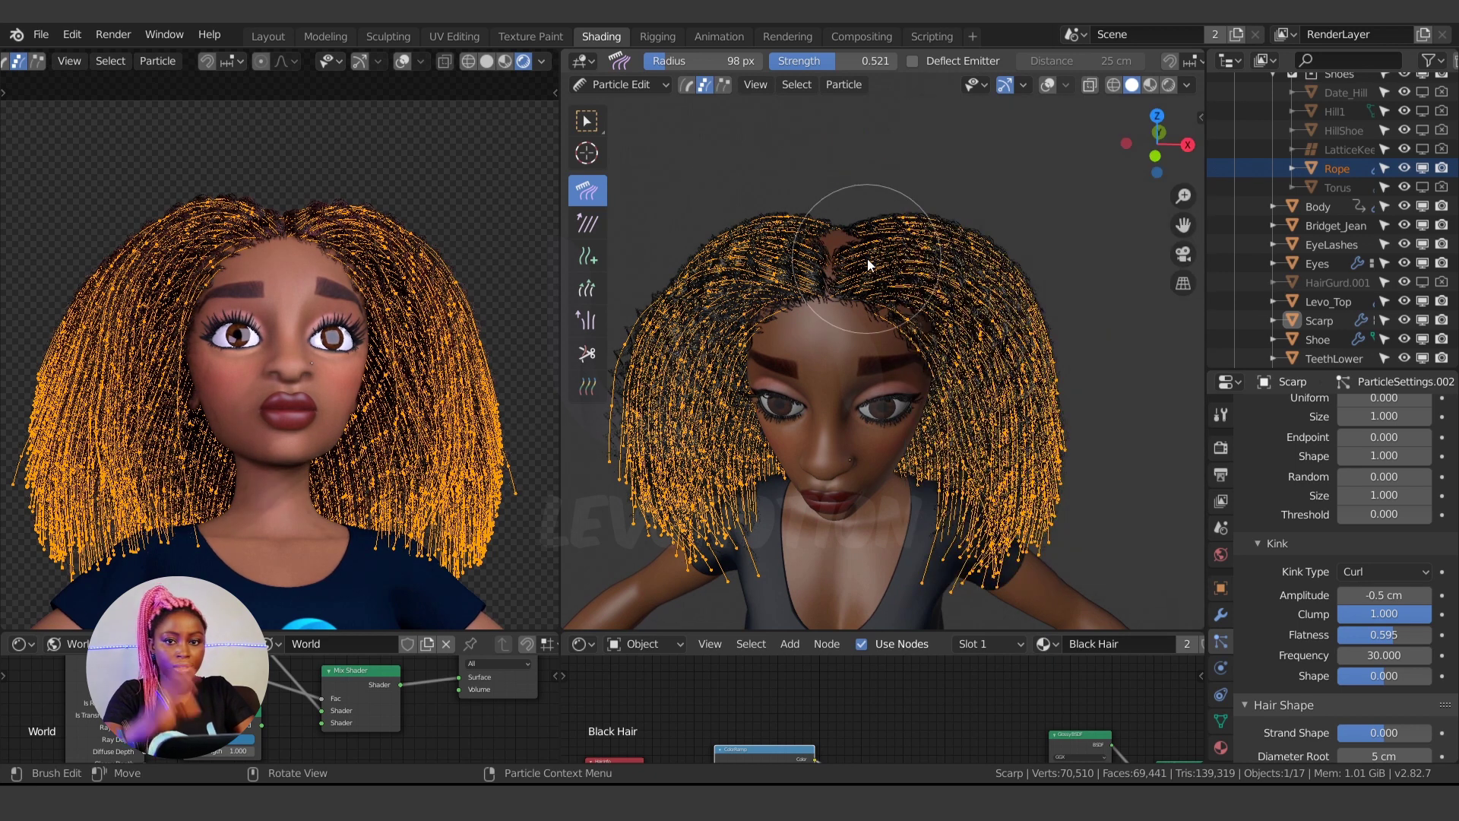
left_click_drag(896, 222, 897, 228)
scroll(897, 228, "down", 3)
middle_click_drag(897, 228, 944, 270)
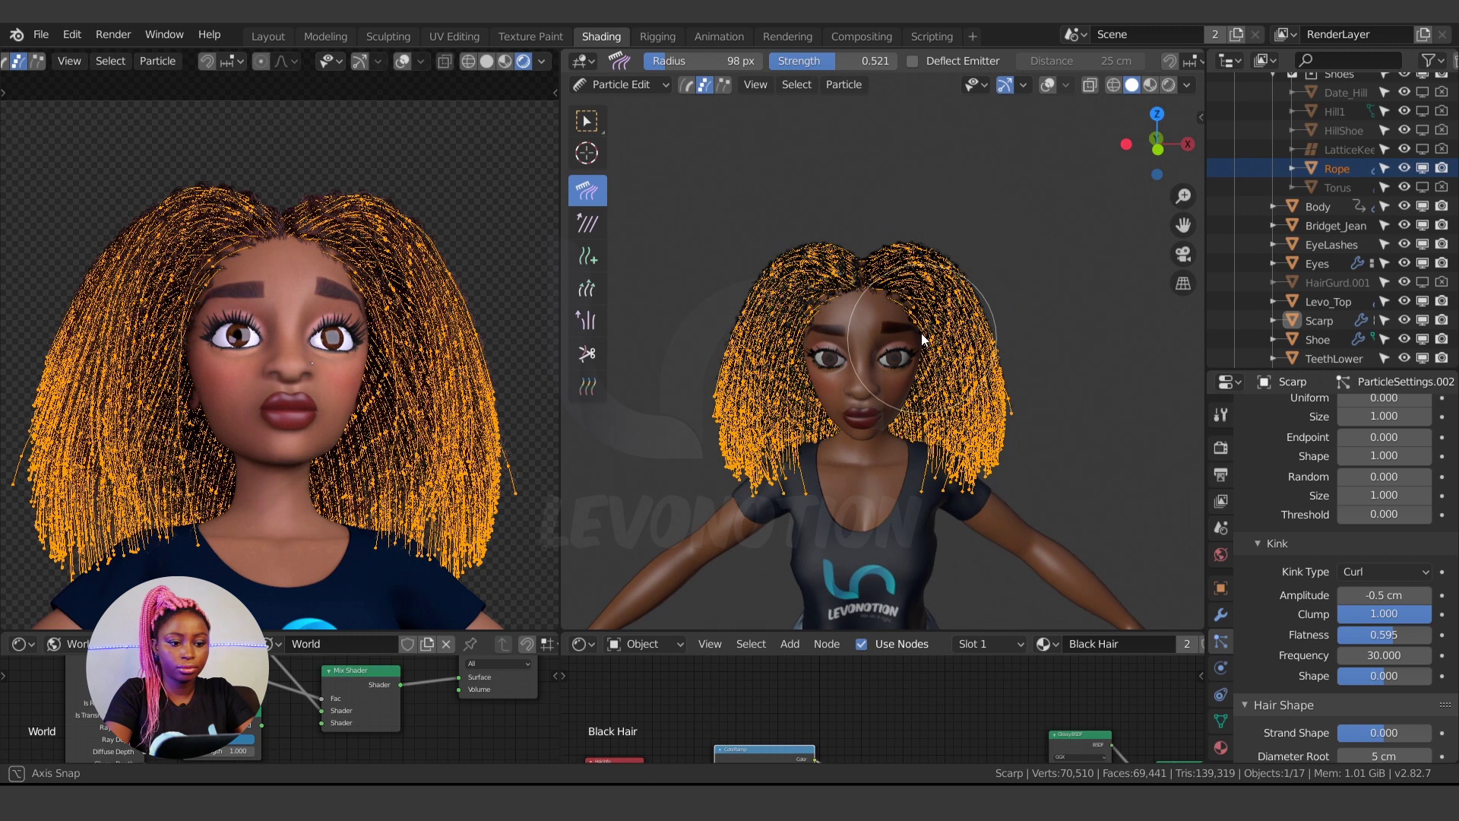
Return to Object Mode, save the file and check the full hairstyle from several distances
key("ctrl+Tab")
left_click(769, 334)
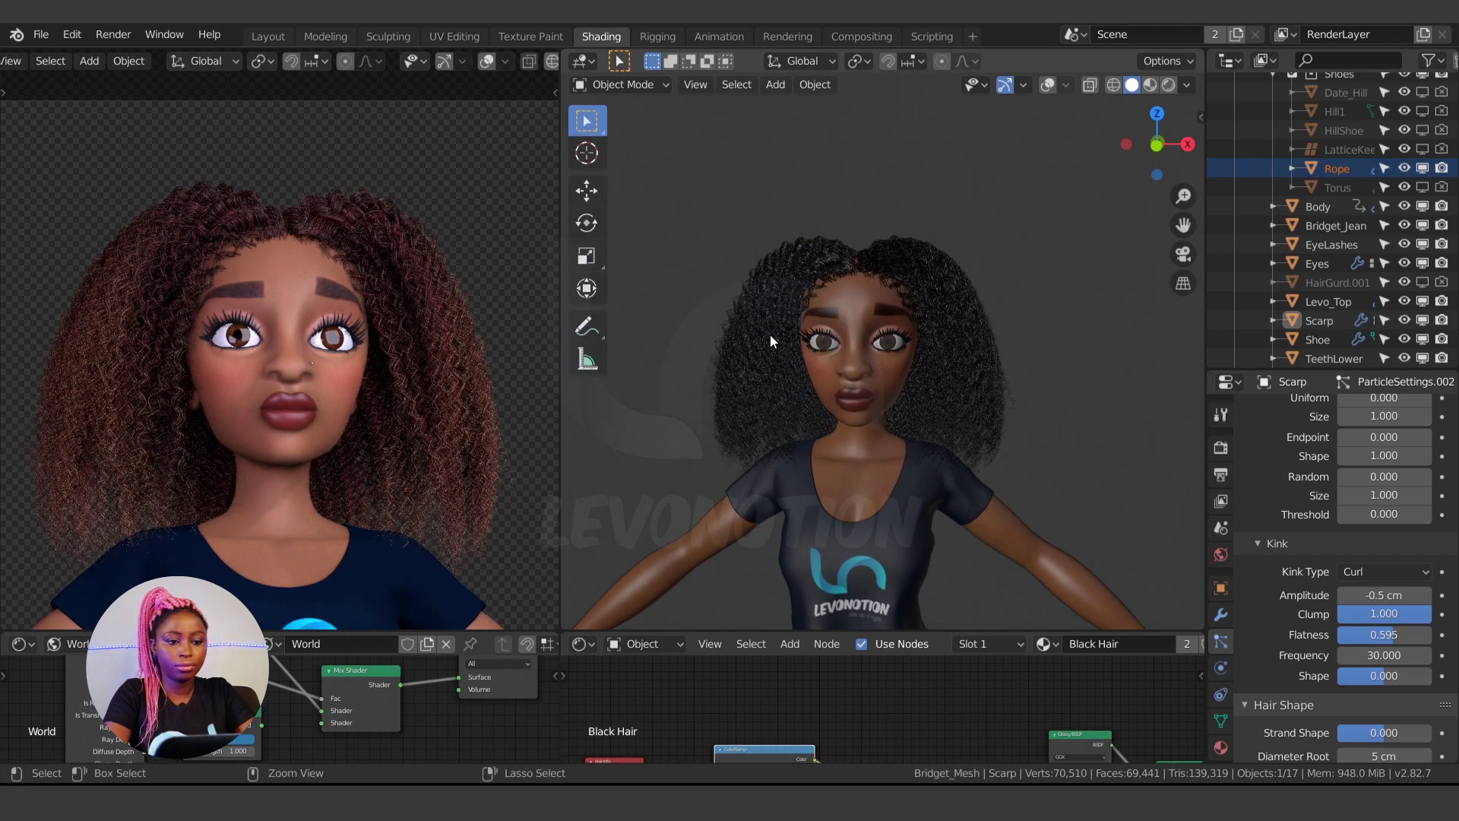
scroll(817, 364, "up", 5)
key("ctrl+s")
scroll(497, 312, "down", 4)
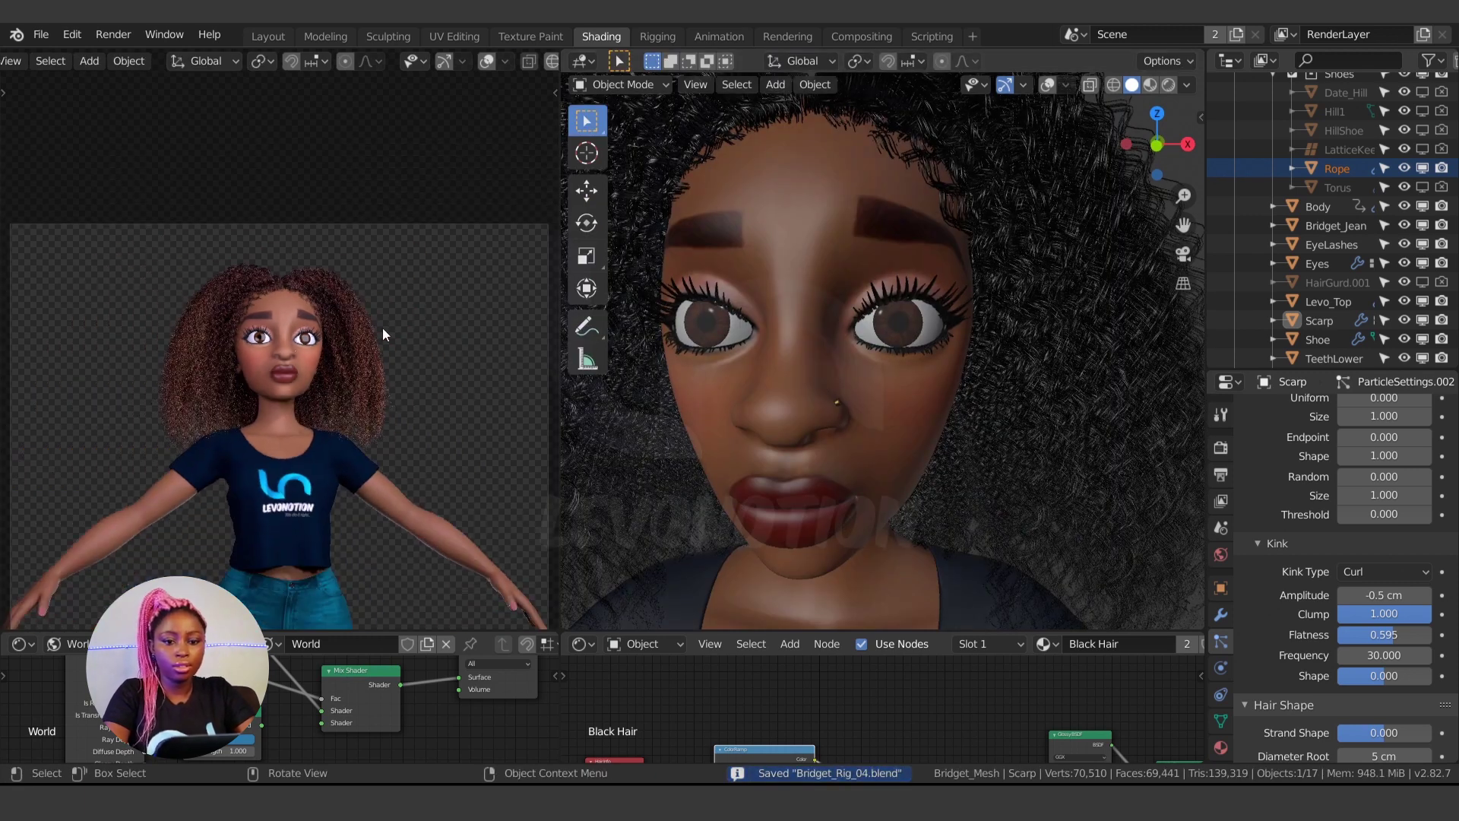
scroll(942, 433, "down", 5)
middle_click_drag(889, 441, 947, 421)
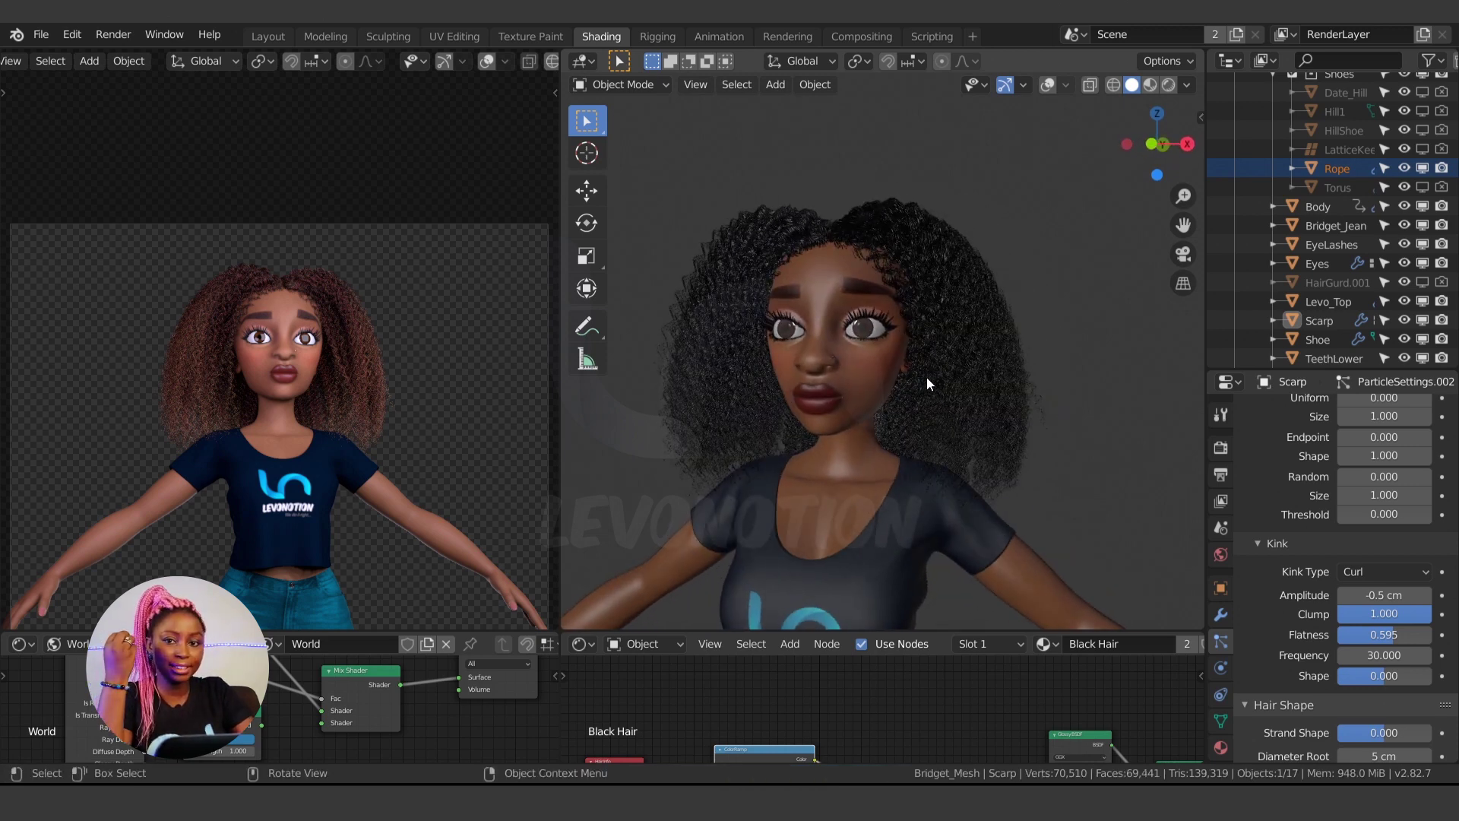
scroll(370, 325, "up", 8)
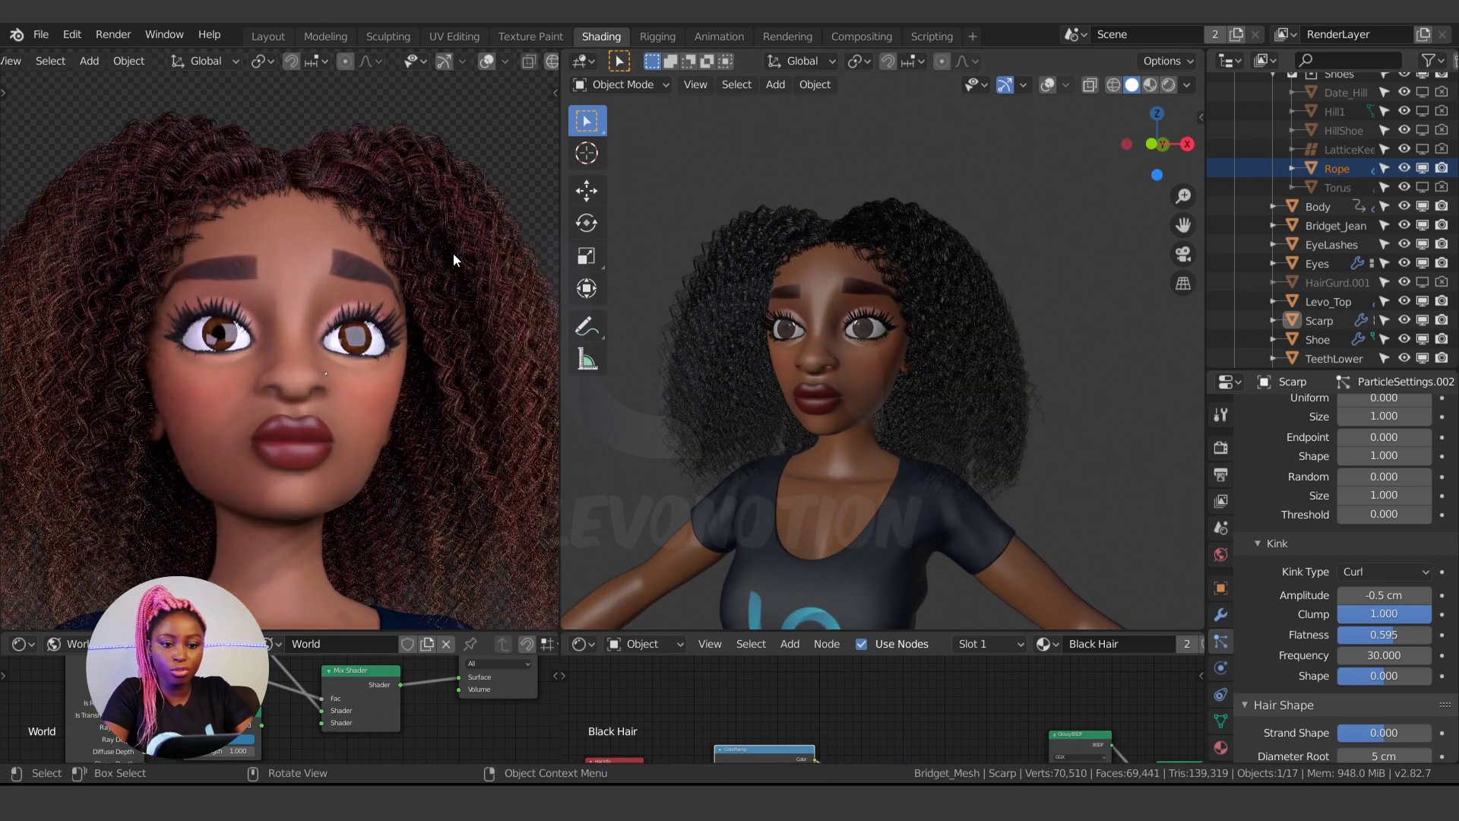
scroll(392, 380, "down", 4)
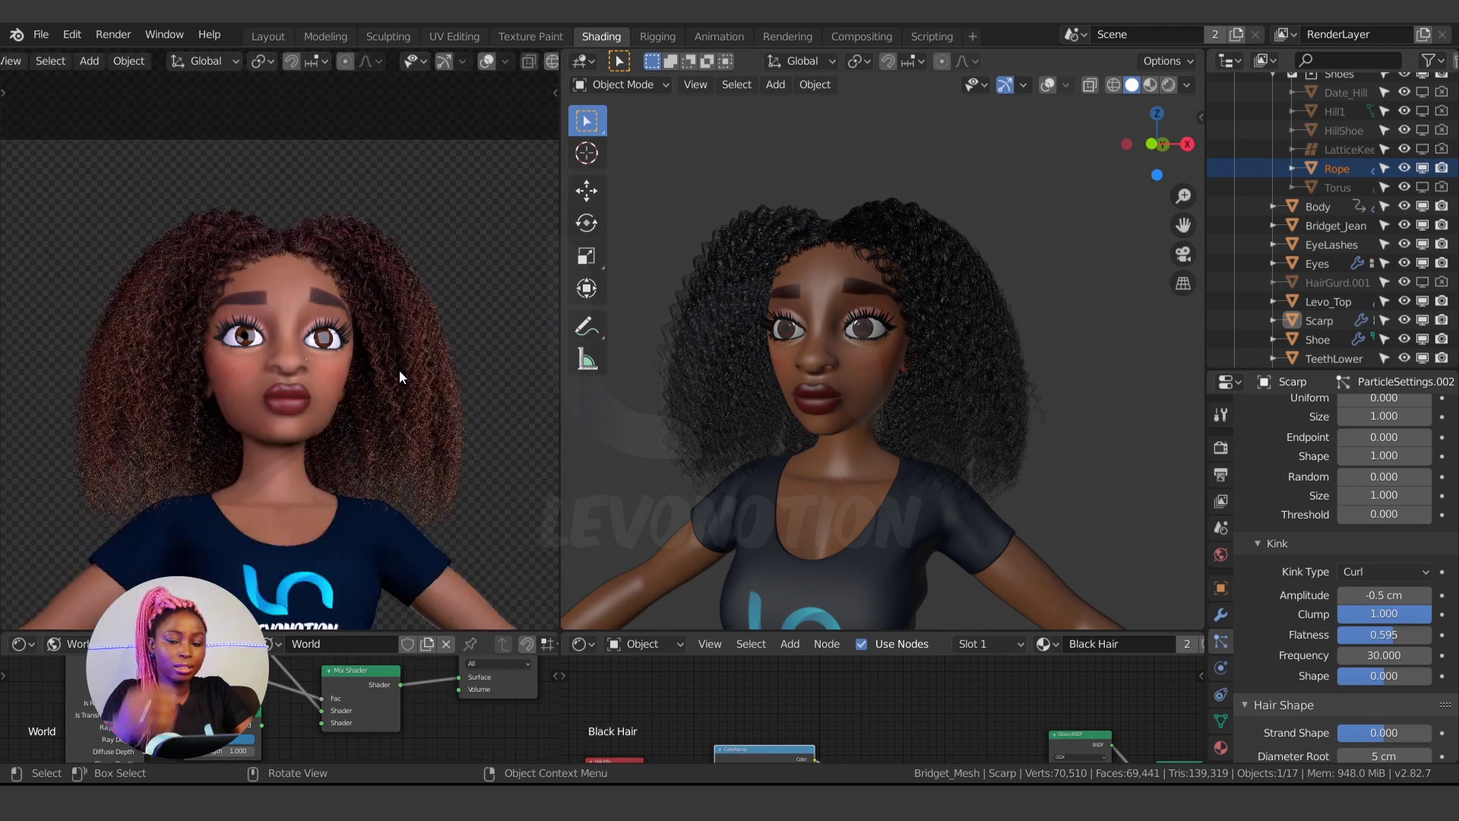
Set the Size of the child hairs' Uniform roughness to 0.5
scroll(1333, 541, "up", 3)
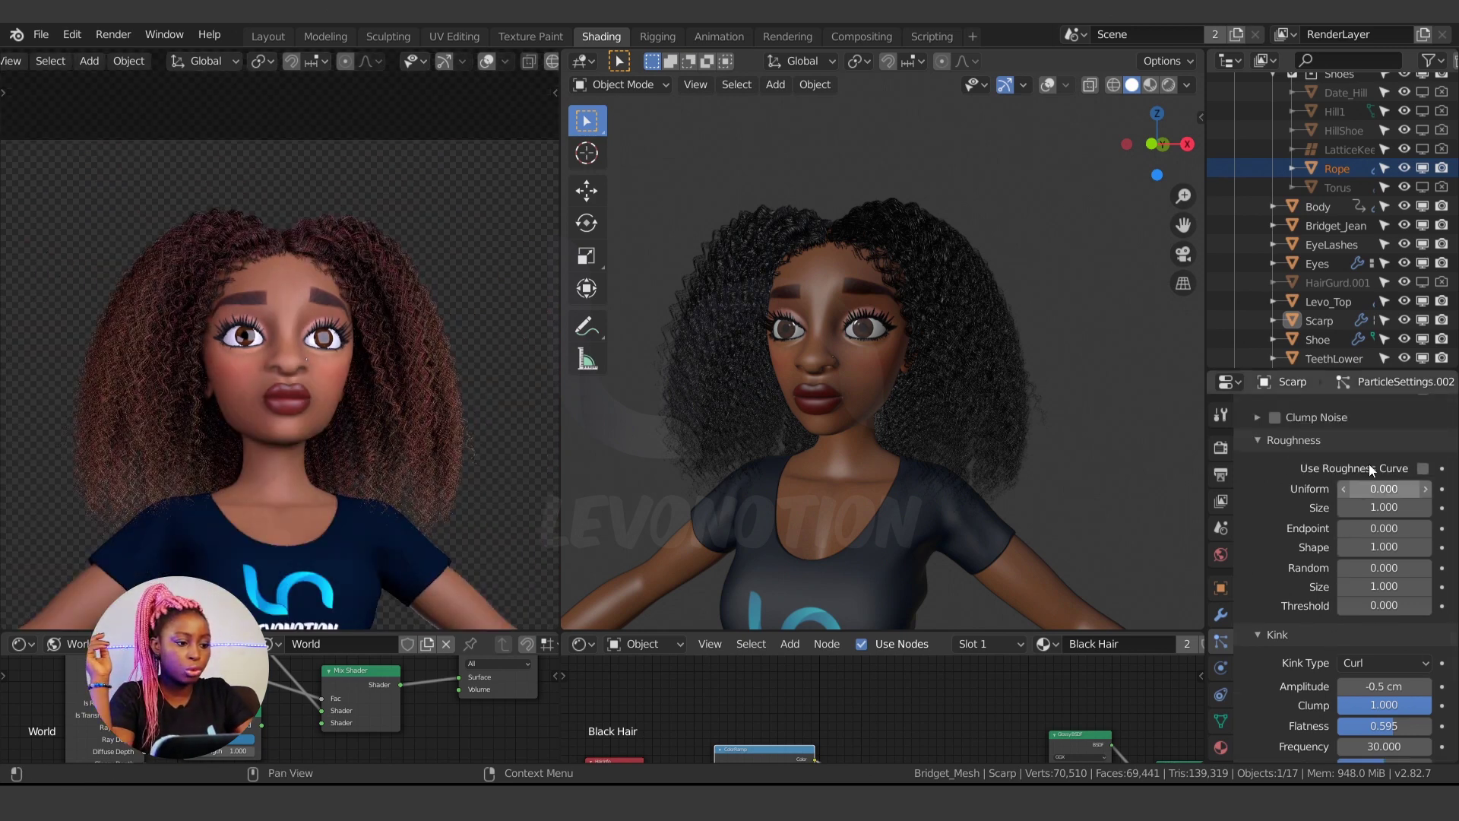
left_click(1378, 507)
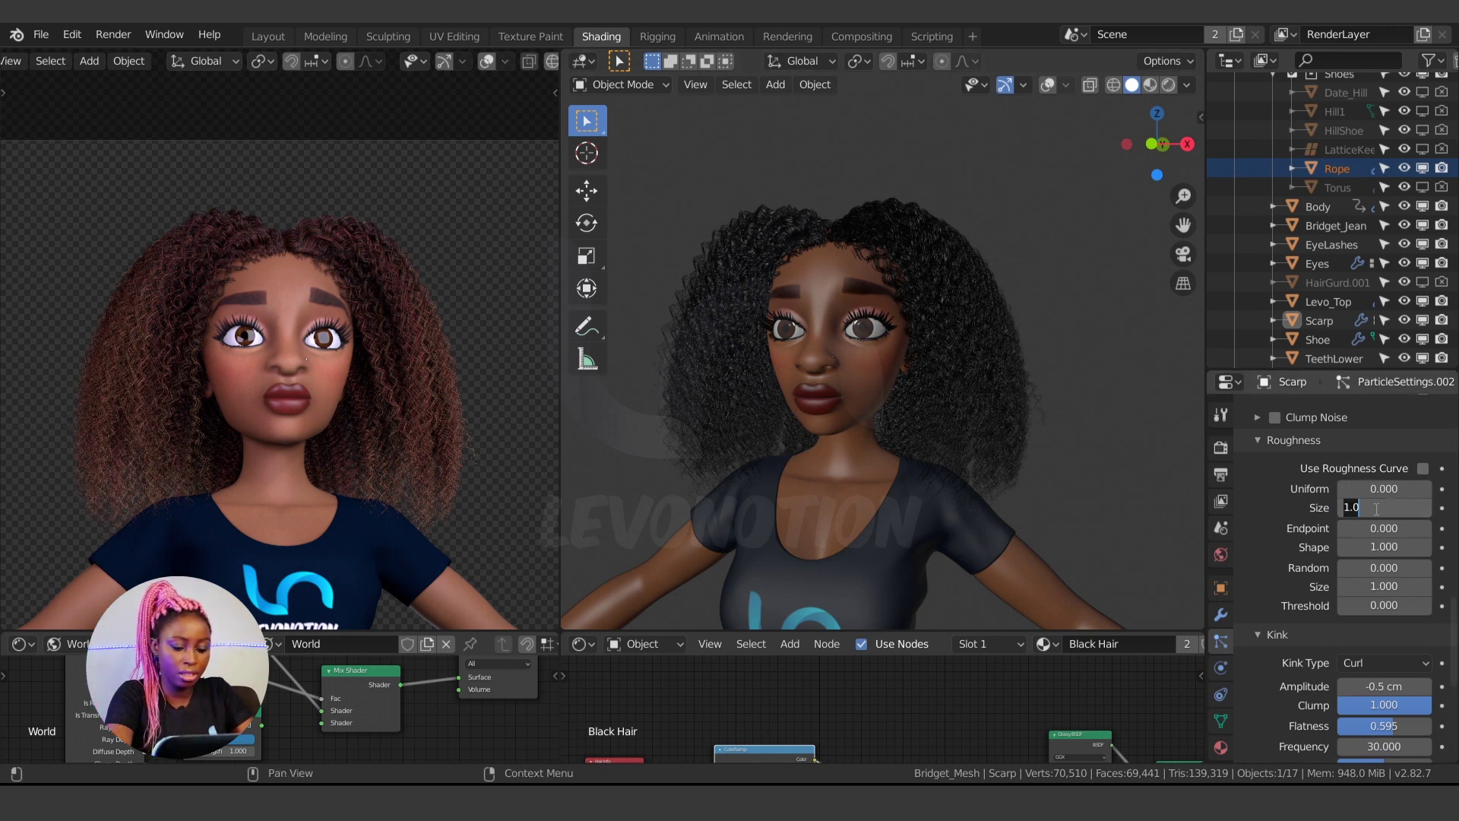
key("Return")
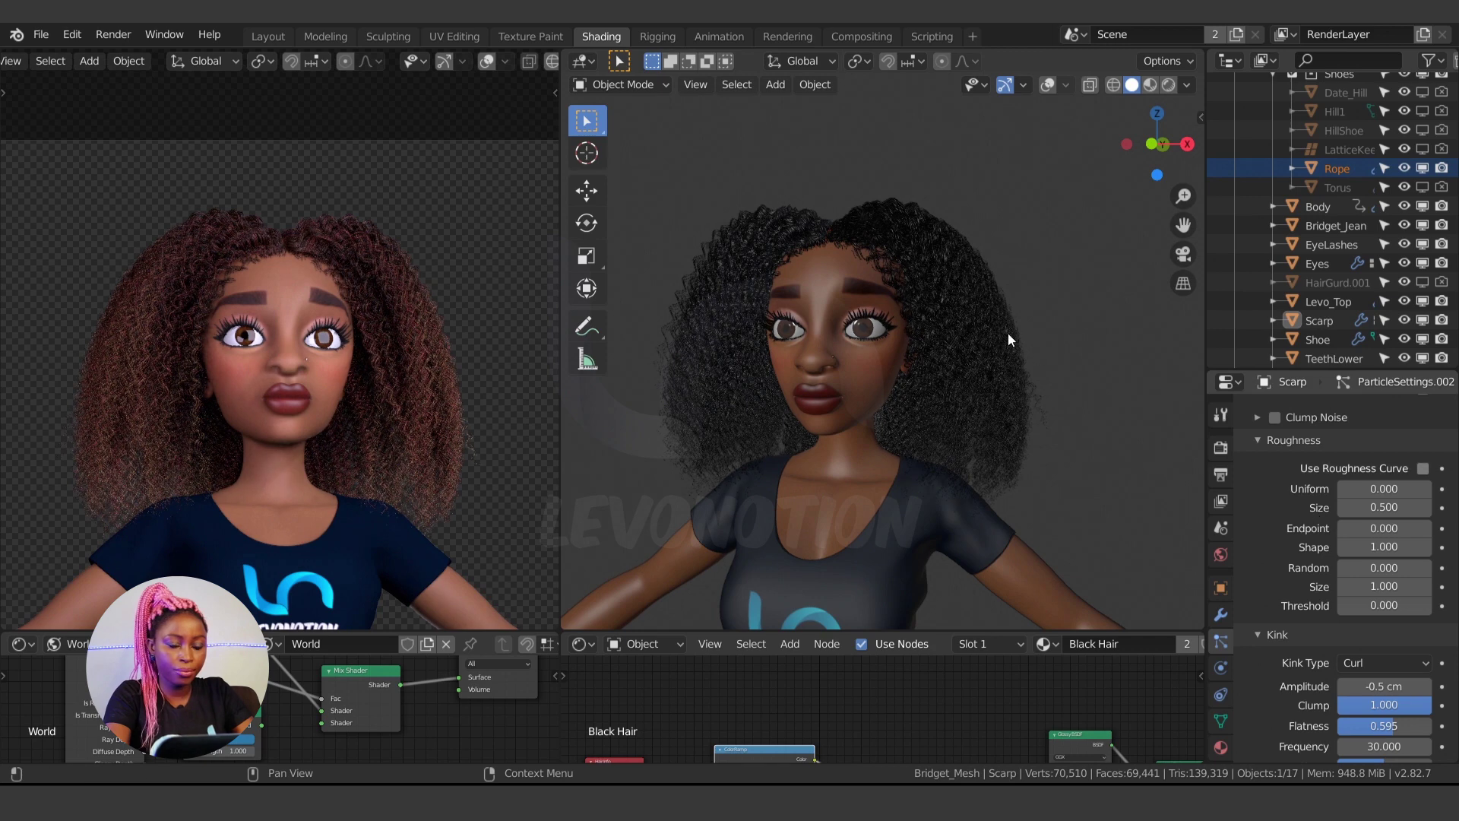
Try a Uniform roughness of 0.268, settle on 0.01, and adjust its Size to 0.505
left_click_drag(1368, 488, 1411, 488)
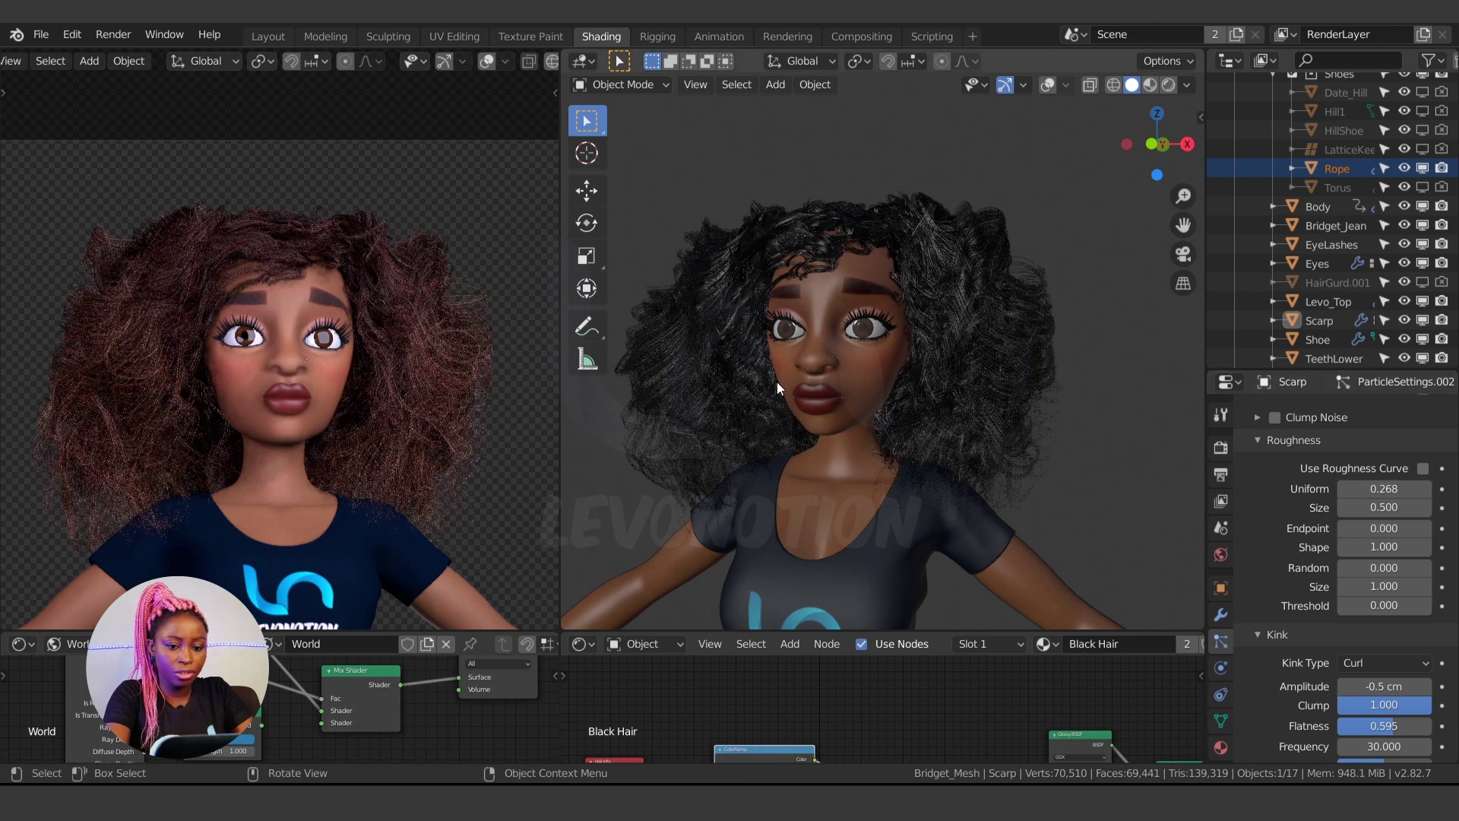
scroll(412, 334, "up", 3)
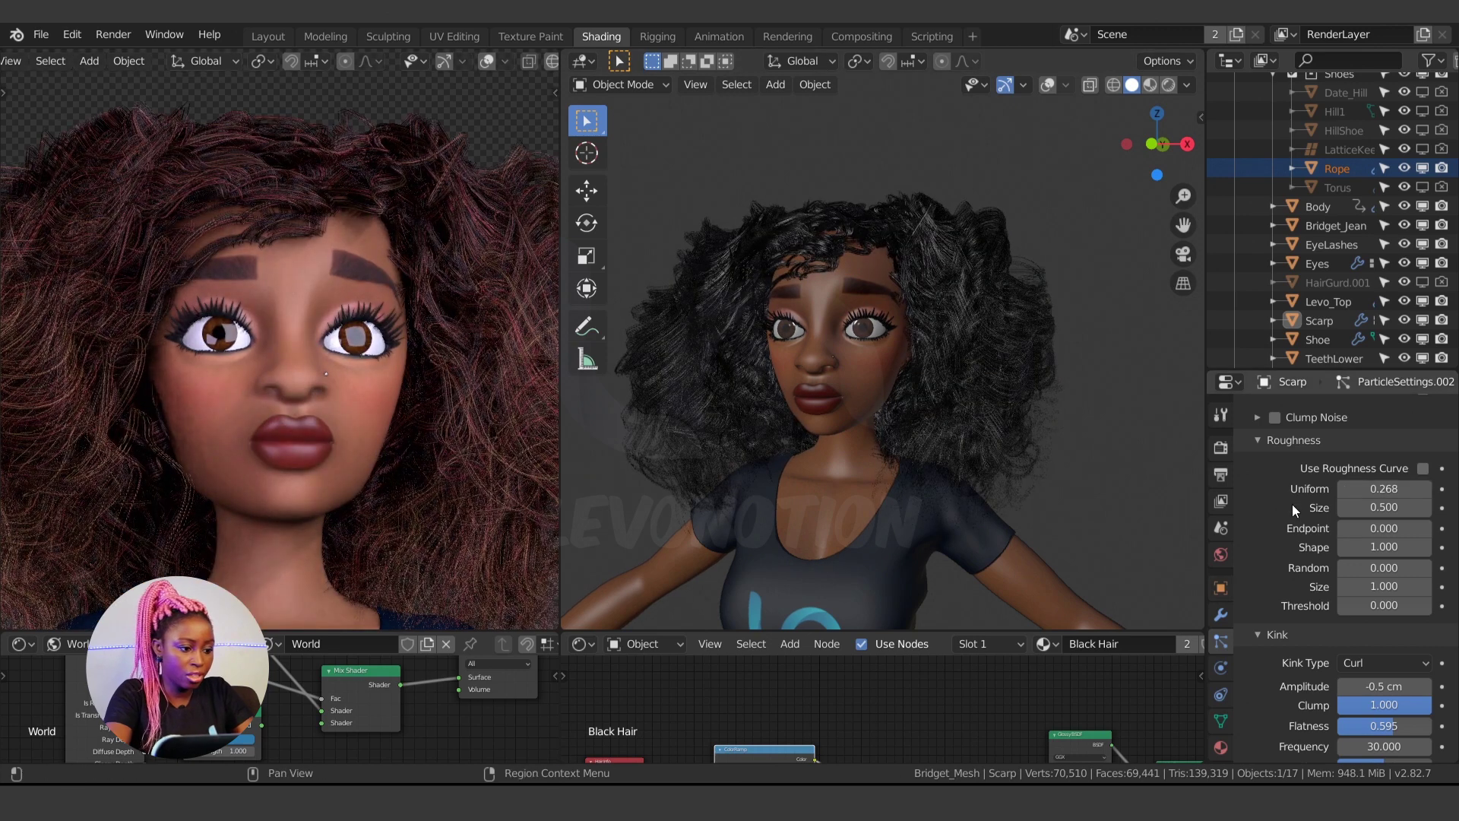
left_click(1346, 487)
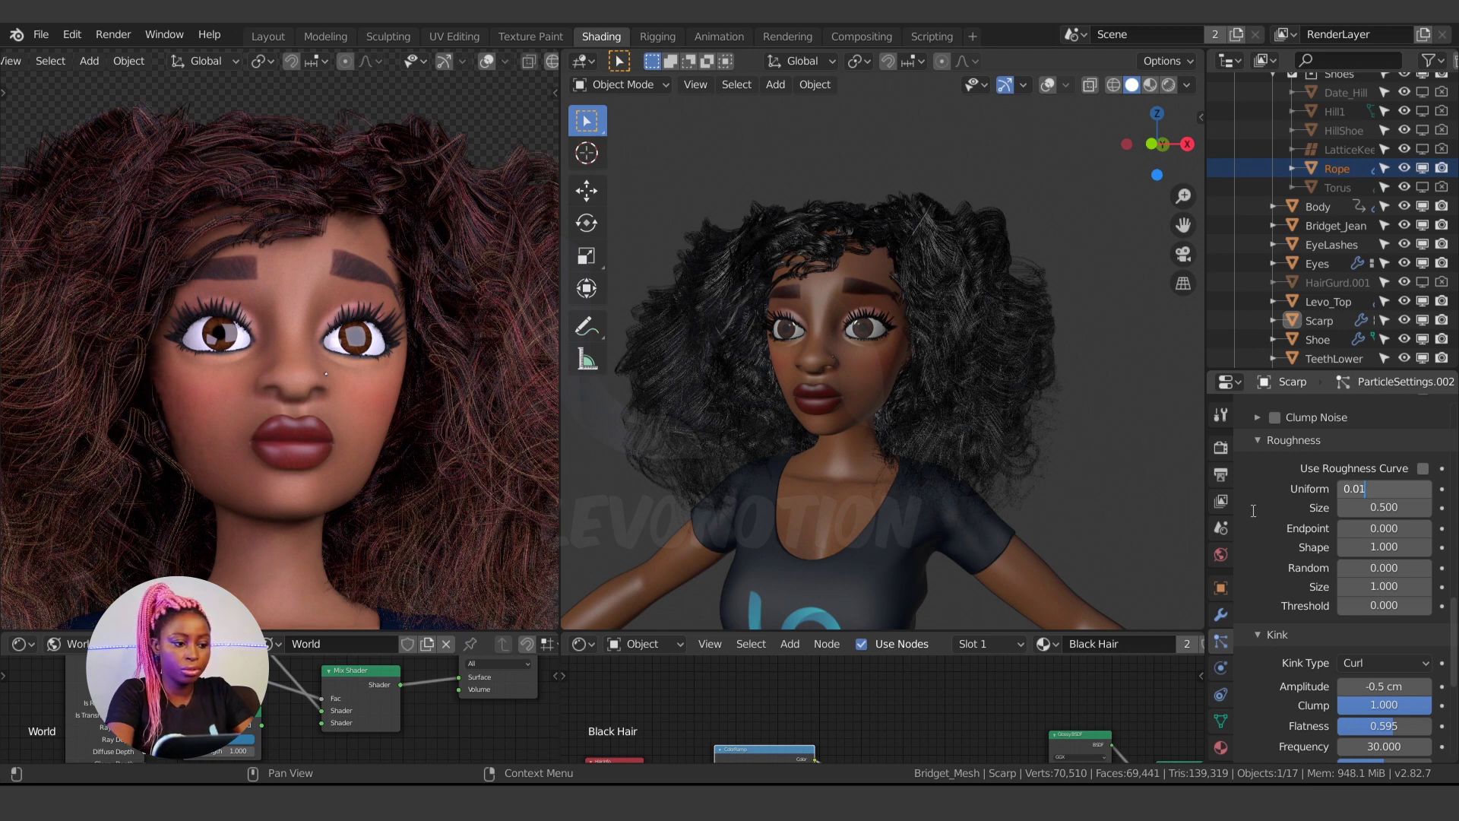
type("0.01")
key("Return")
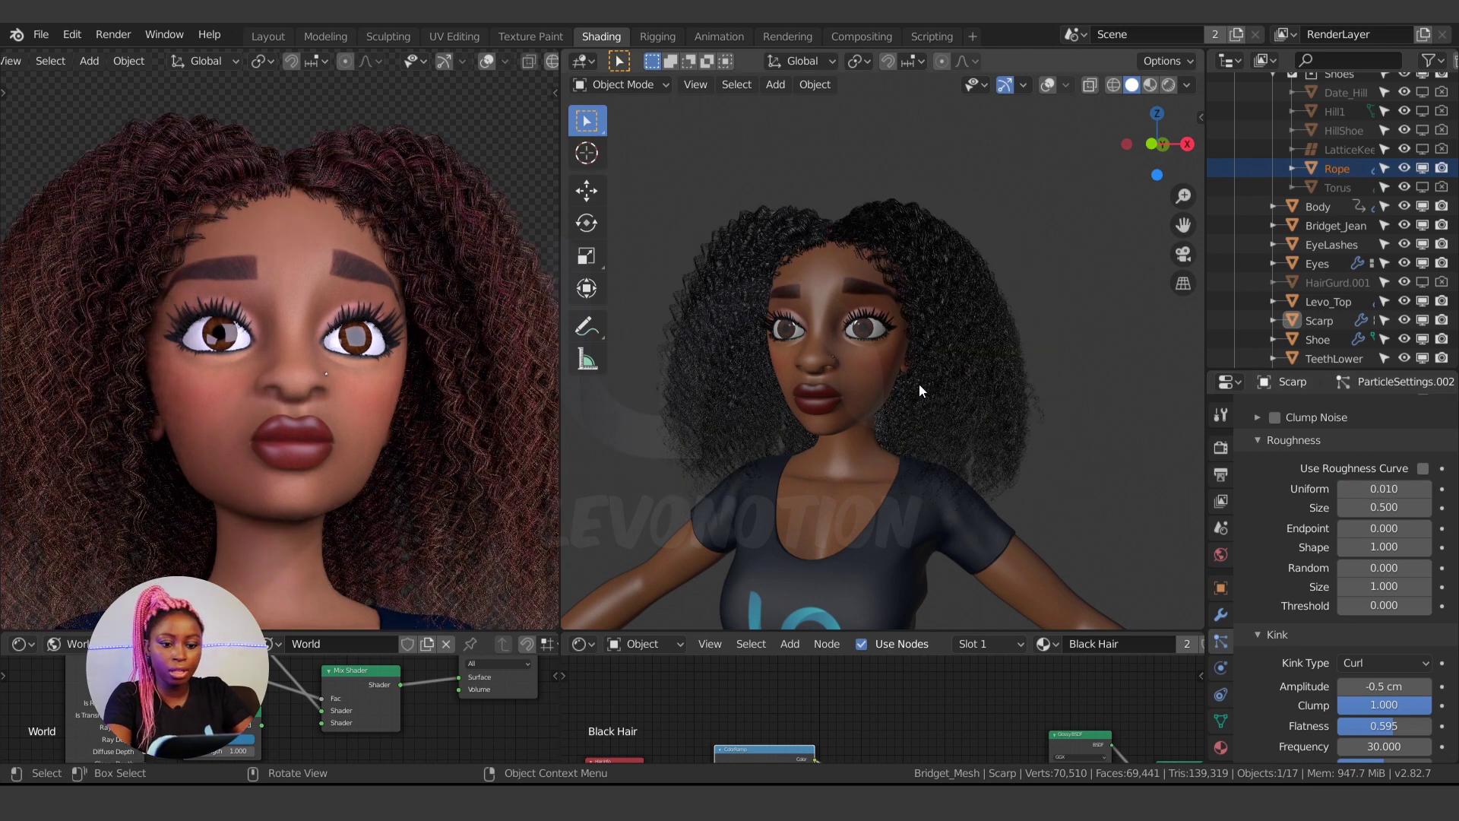
scroll(382, 292, "down", 8)
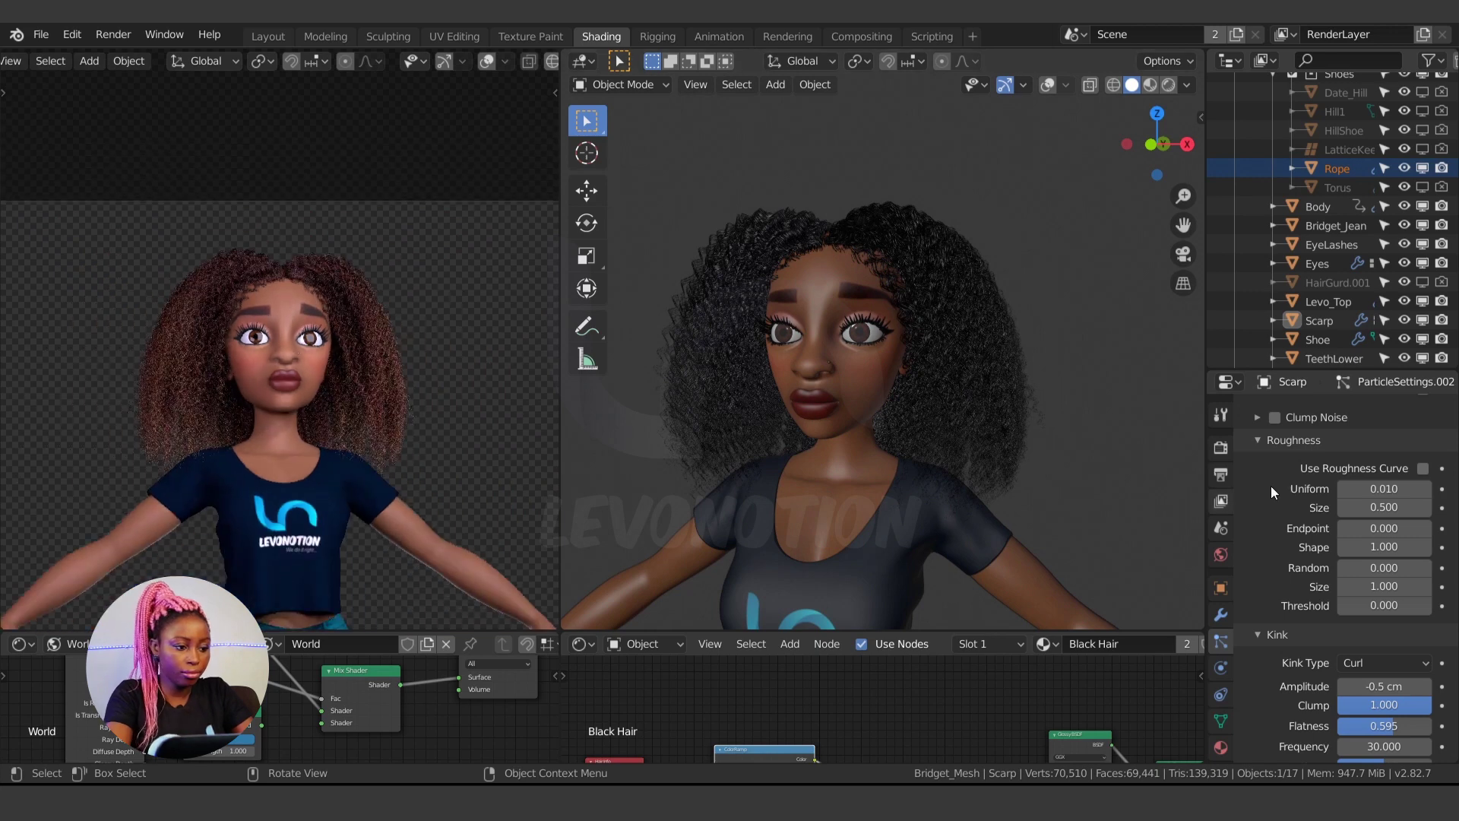
left_click_drag(1372, 507, 1380, 507)
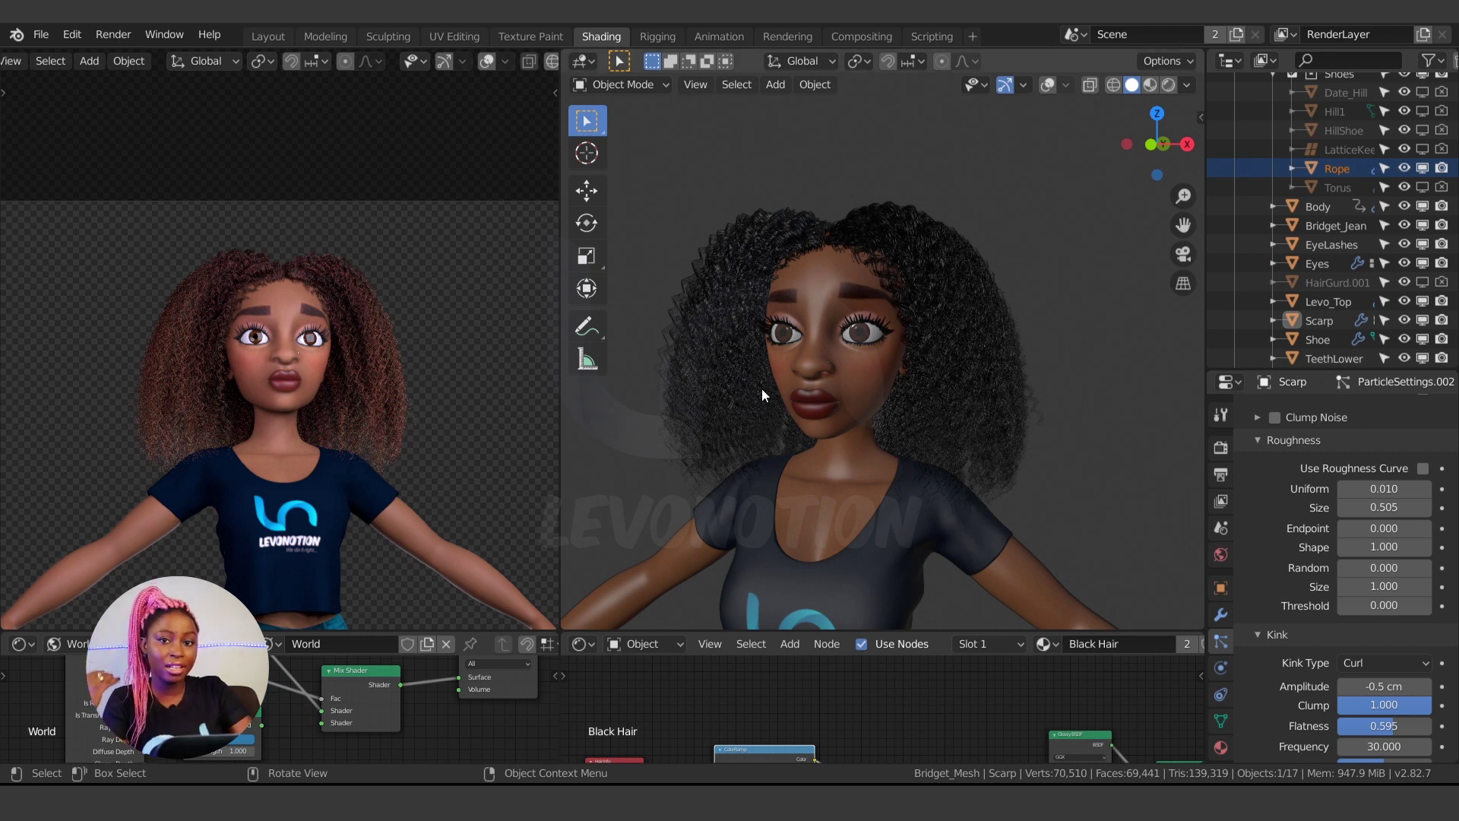
Set the child hairs' Endpoint roughness to 0.017 with a Shape of 9.7
double_click(1368, 529)
type("0.0")
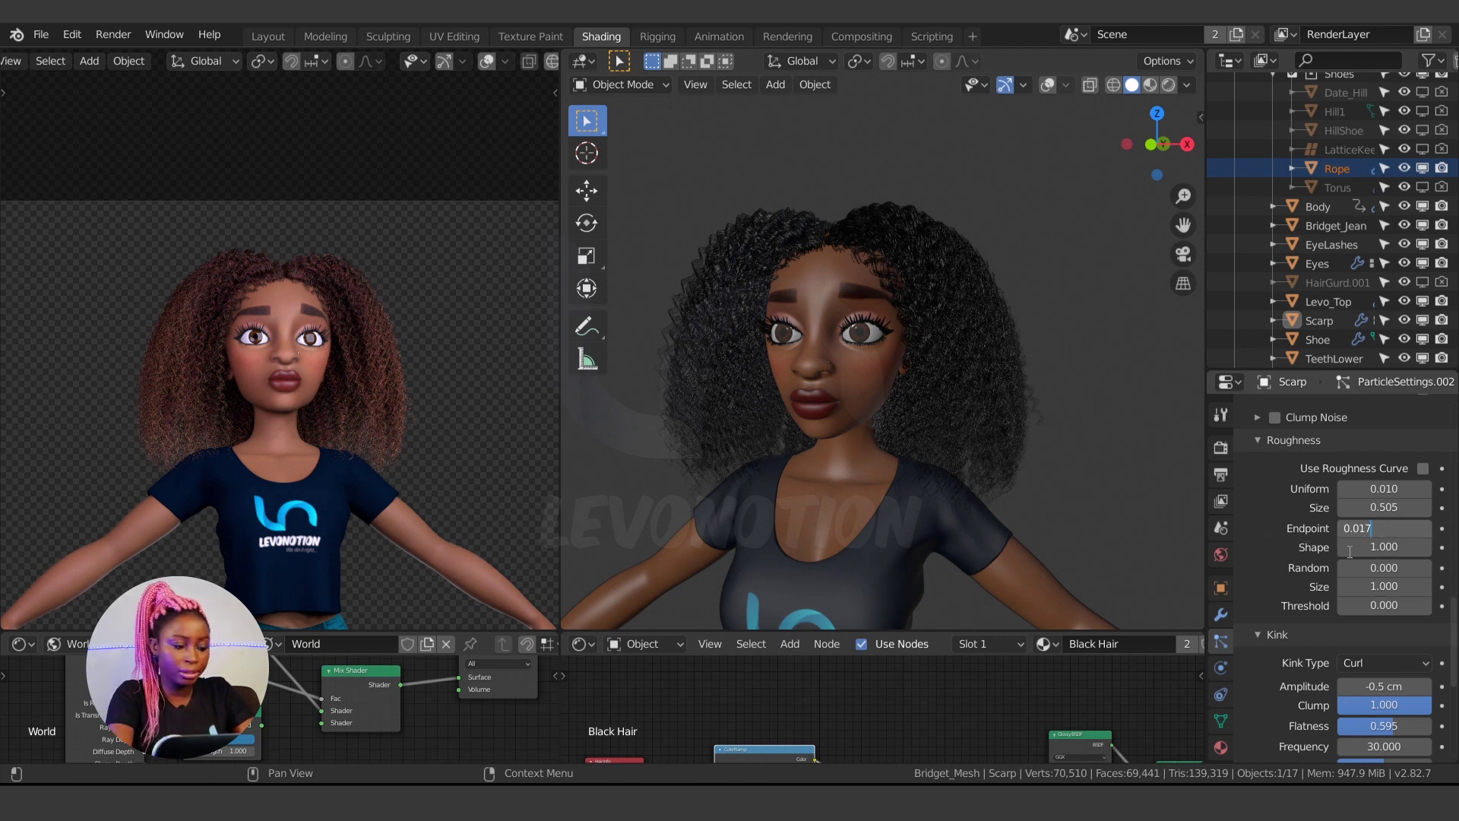
double_click(1384, 546)
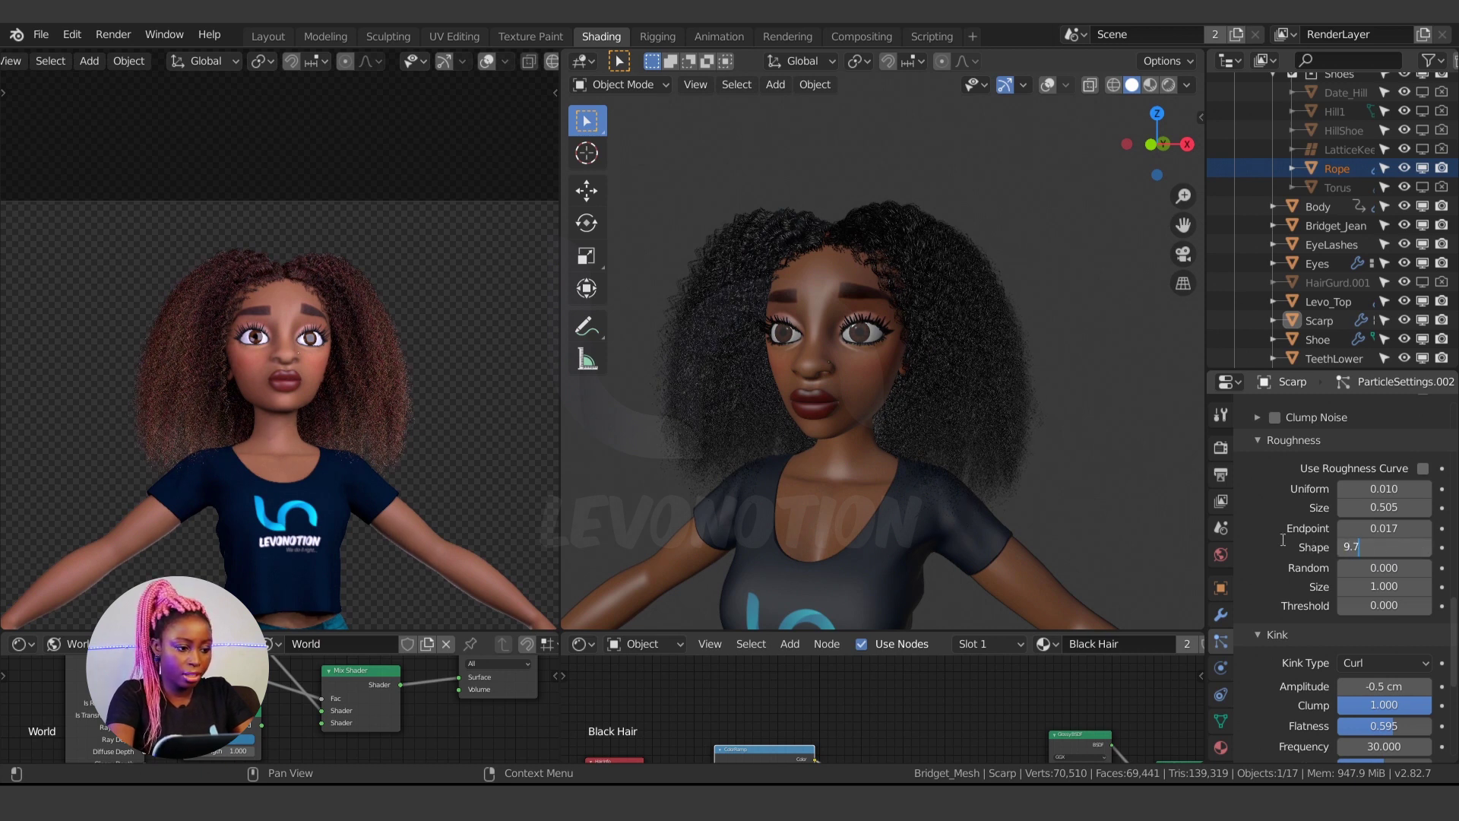
type("9.7")
Set the child hairs' Random roughness to 0.1
double_click(1390, 569)
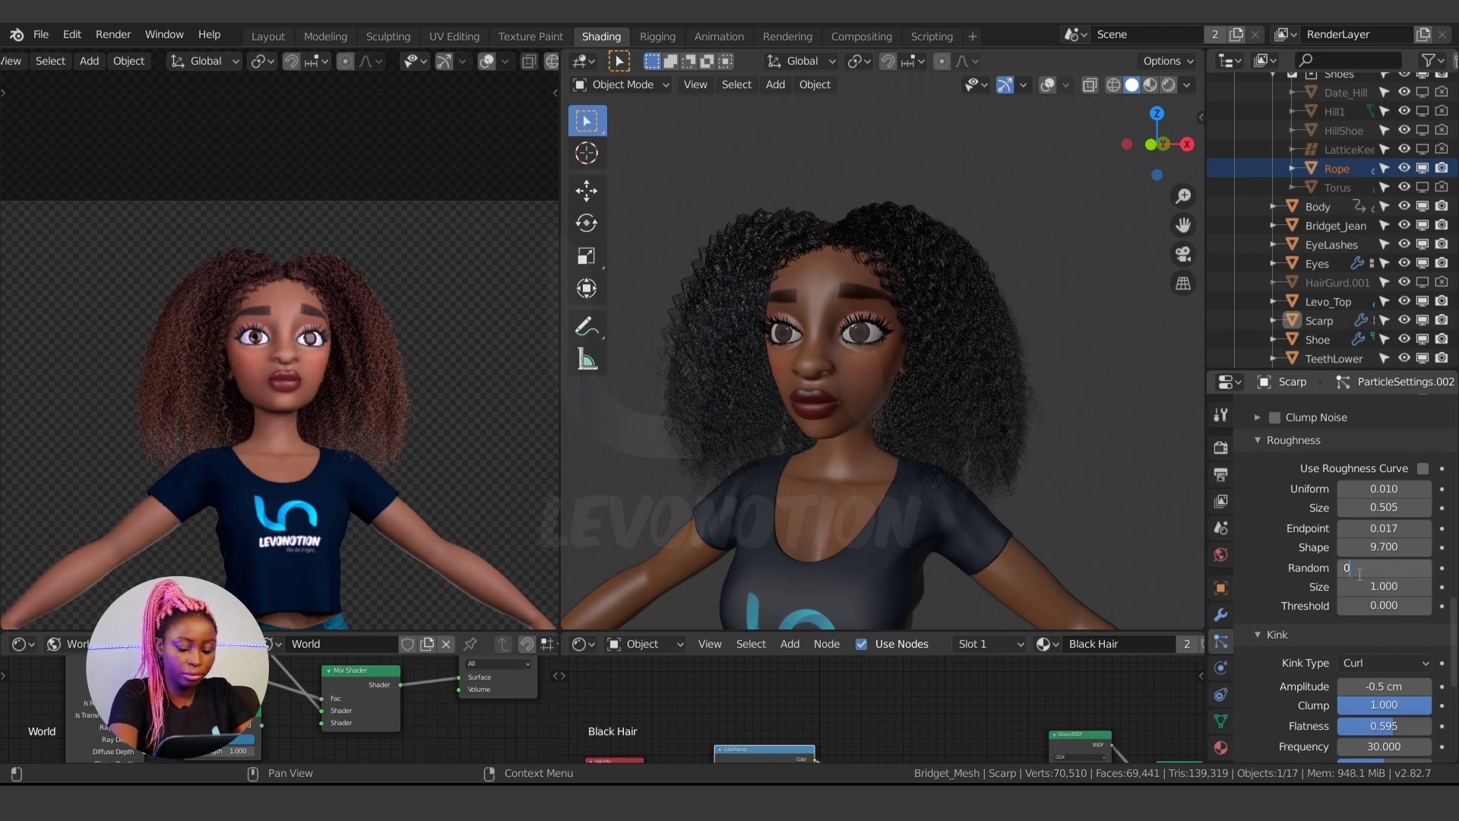
type("0.1")
key("Return")
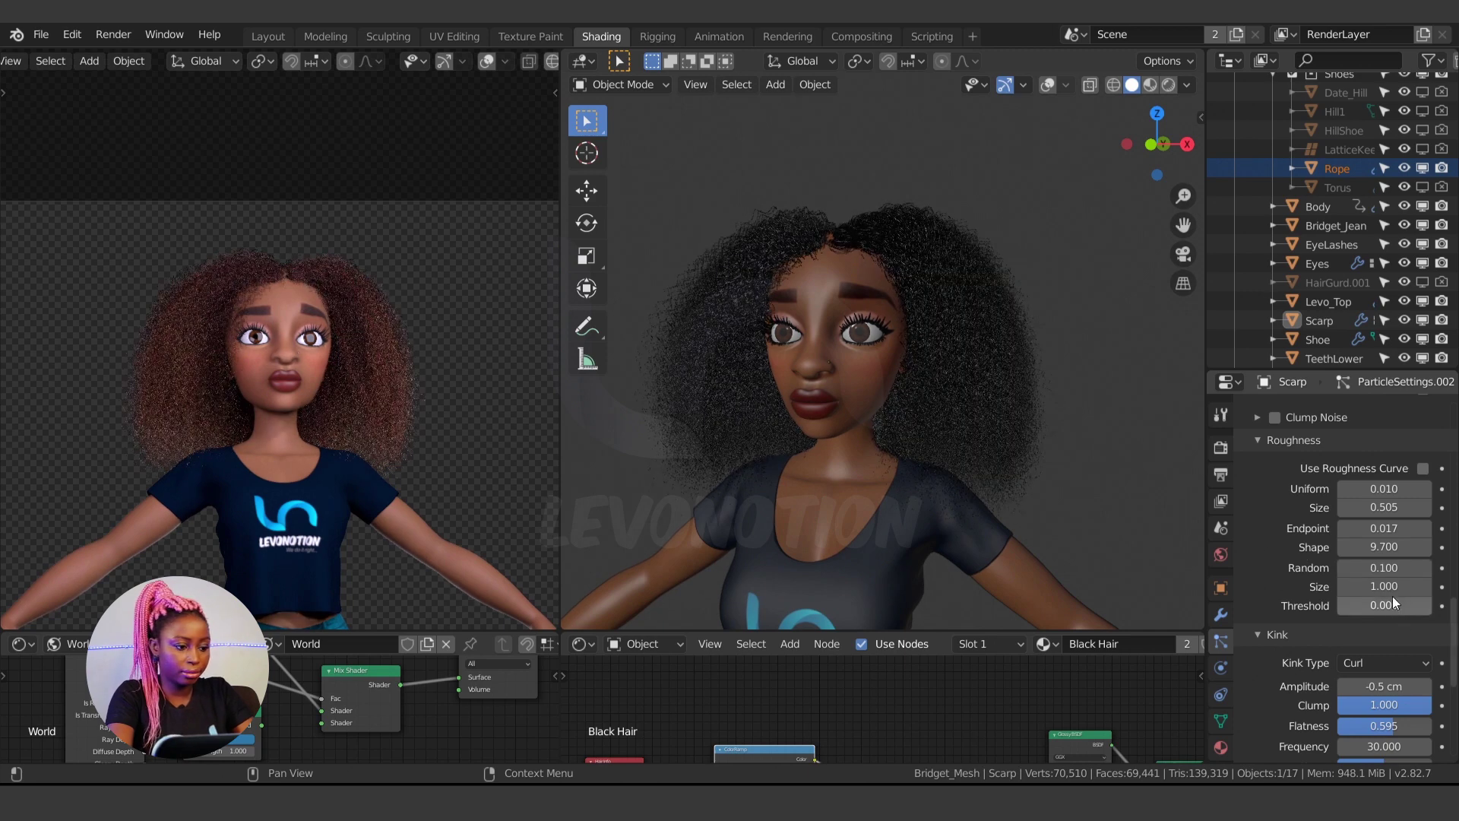
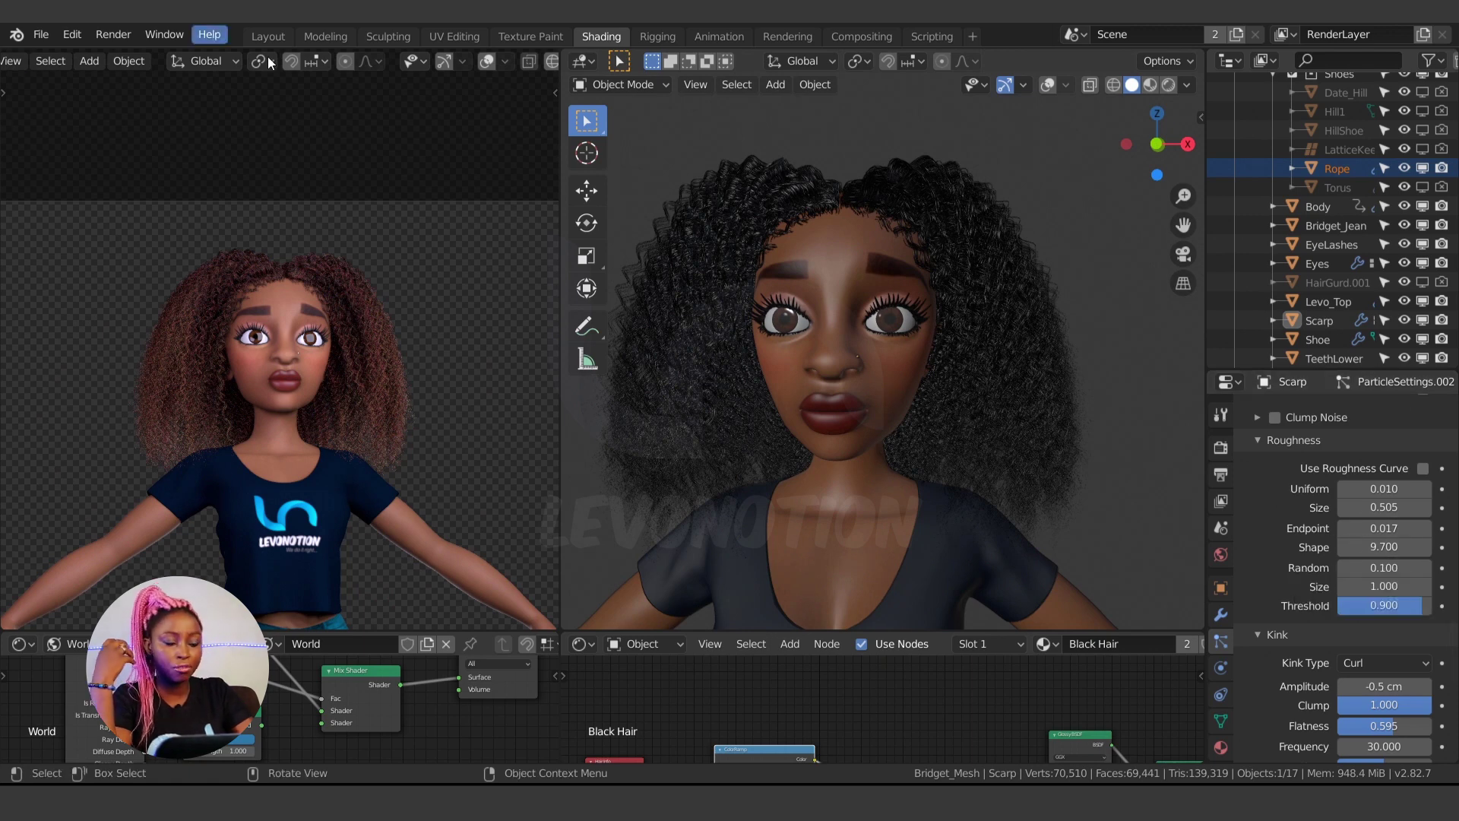
Set the child hairs' Endpoint roughness to 0.129 with a Shape of 2.1
mouse_move(1379, 528)
left_mouse_down()
mouse_move(1424, 528)
mouse_move(1400, 547)
left_mouse_up()
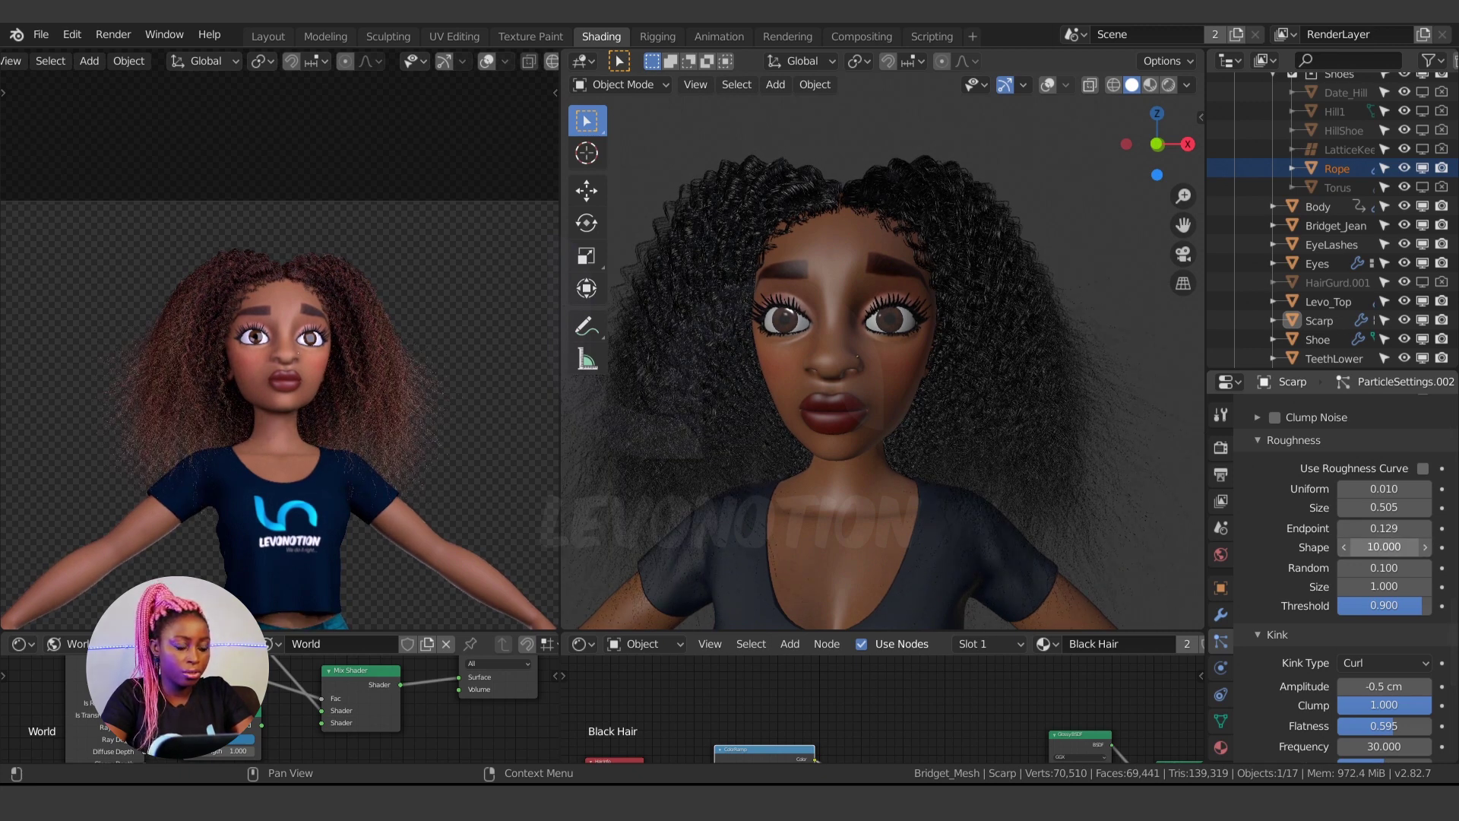
mouse_move(1401, 547)
left_mouse_down()
mouse_move(1342, 547)
mouse_move(1402, 547)
left_mouse_up()
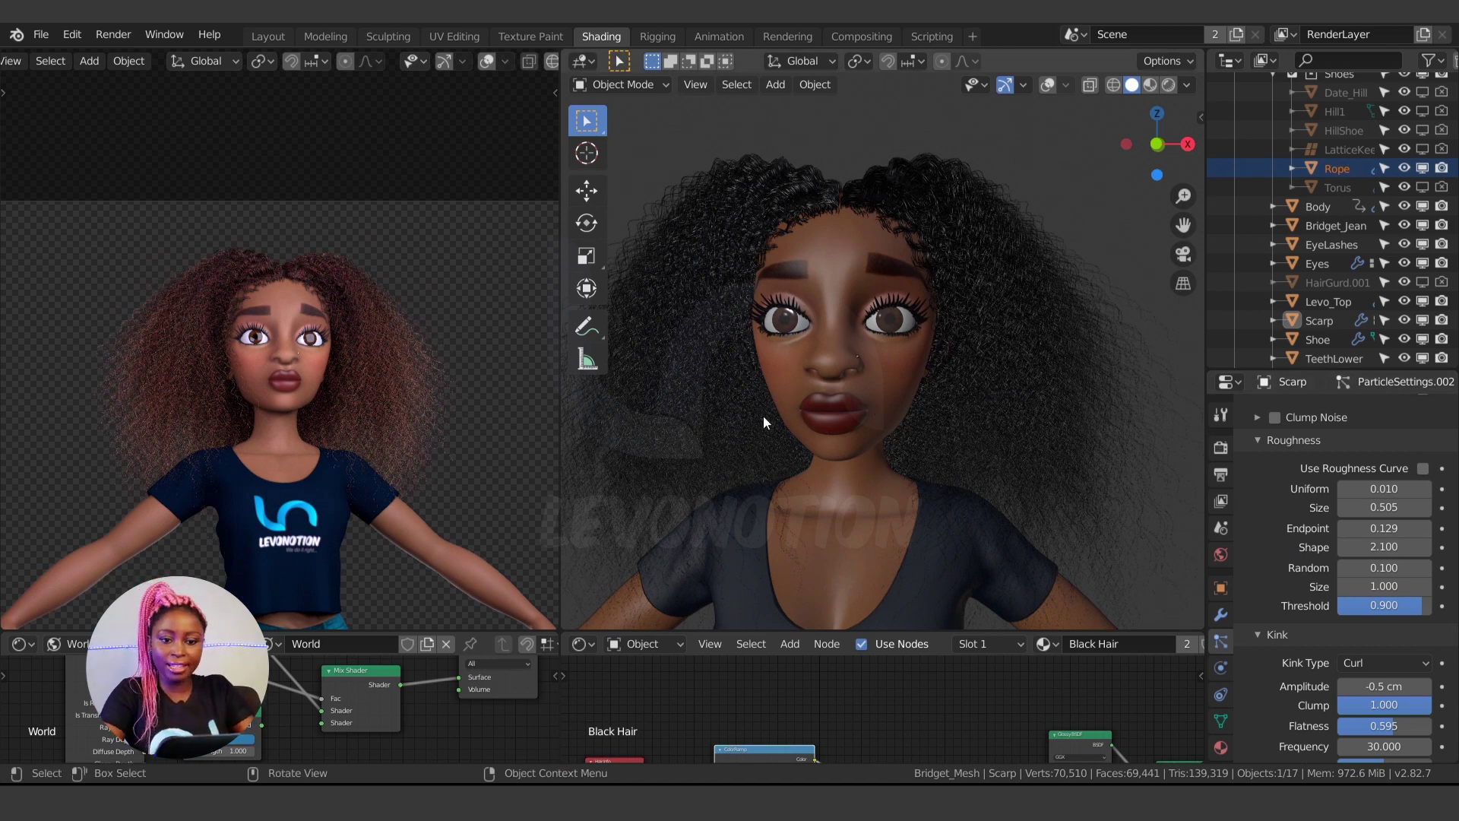
scroll(384, 412, "down", 2)
scroll(334, 391, "up", 3)
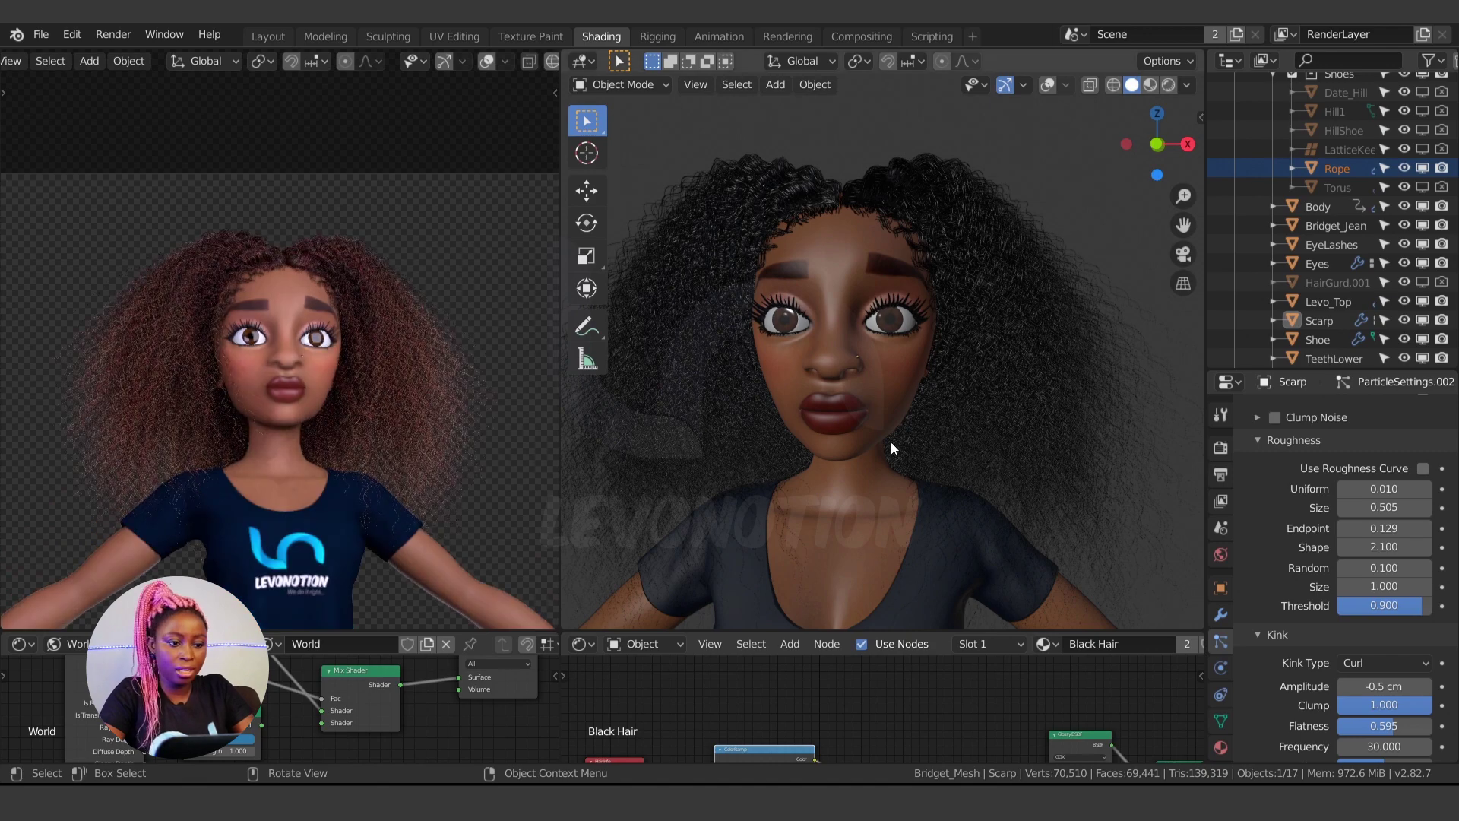
middle_click_drag(891, 440, 1038, 481)
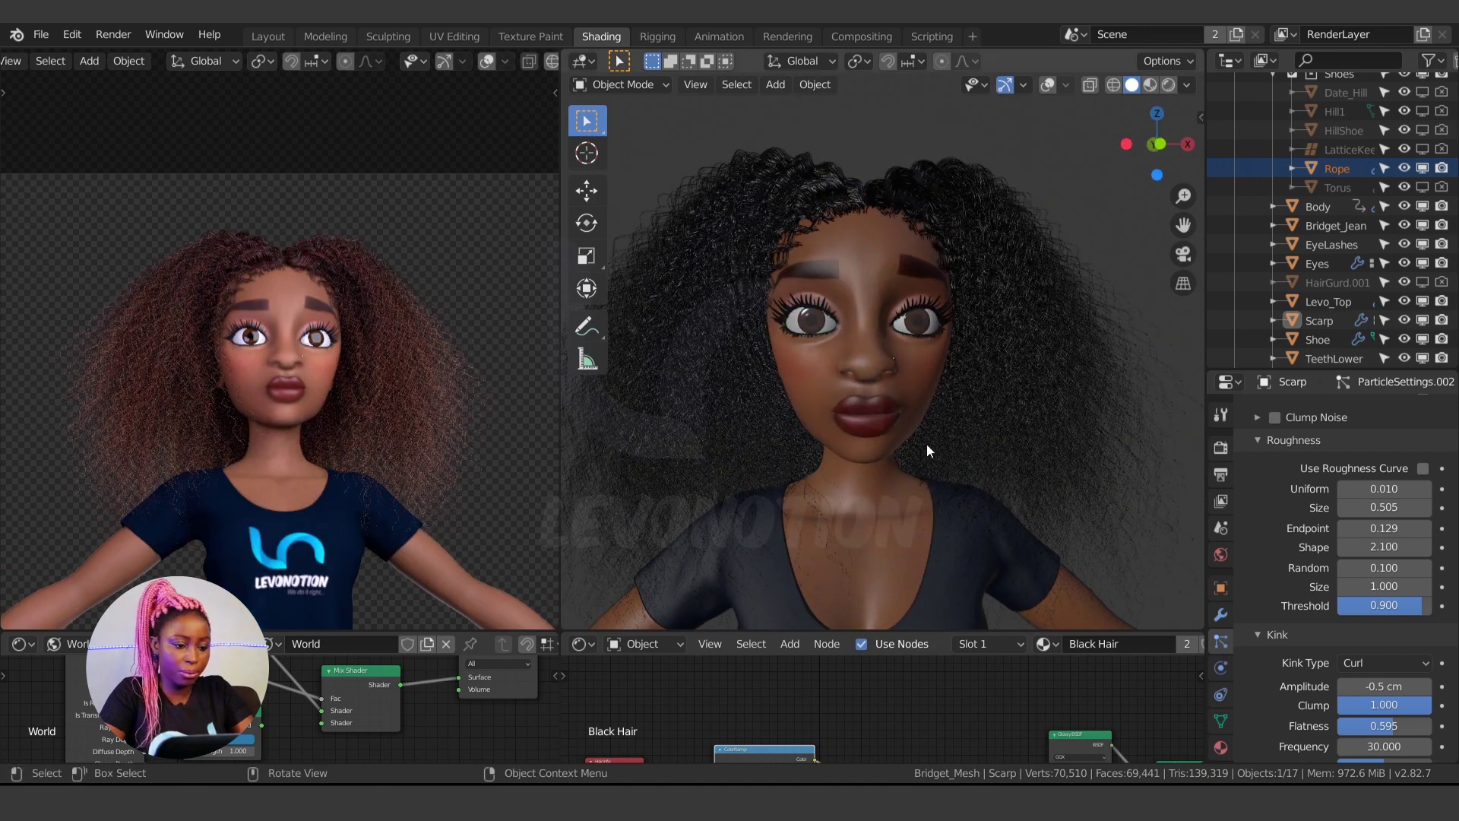
scroll(927, 444, "down", 4)
mouse_move(882, 444)
middle_mouse_down()
mouse_move(753, 457)
mouse_move(936, 435)
mouse_move(872, 468)
middle_mouse_up()
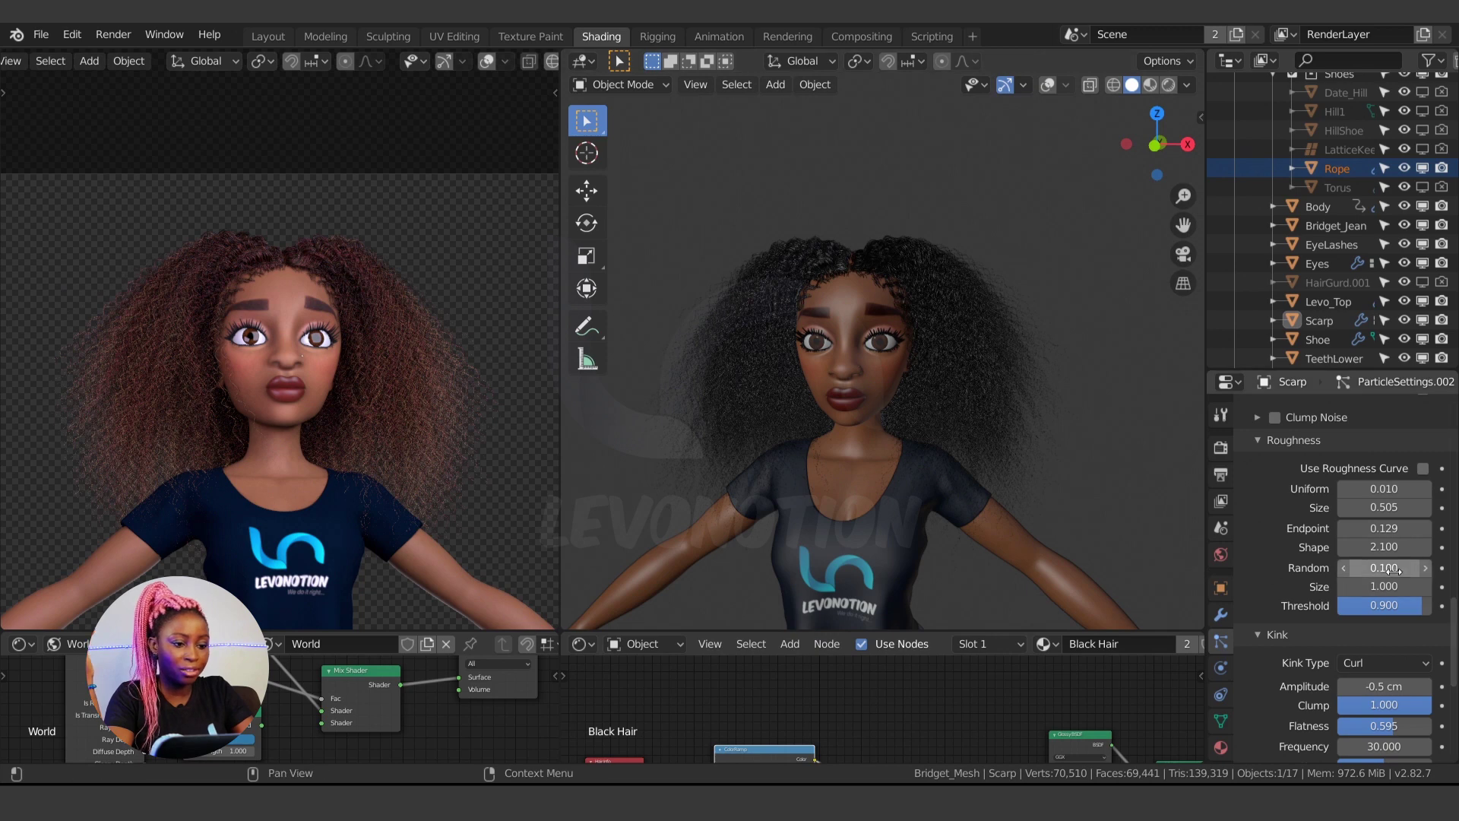
Set the child hairs' Random roughness to 0.317, try a Size of 0.109 for it and cancel the Size change
scroll(999, 433, "up", 2)
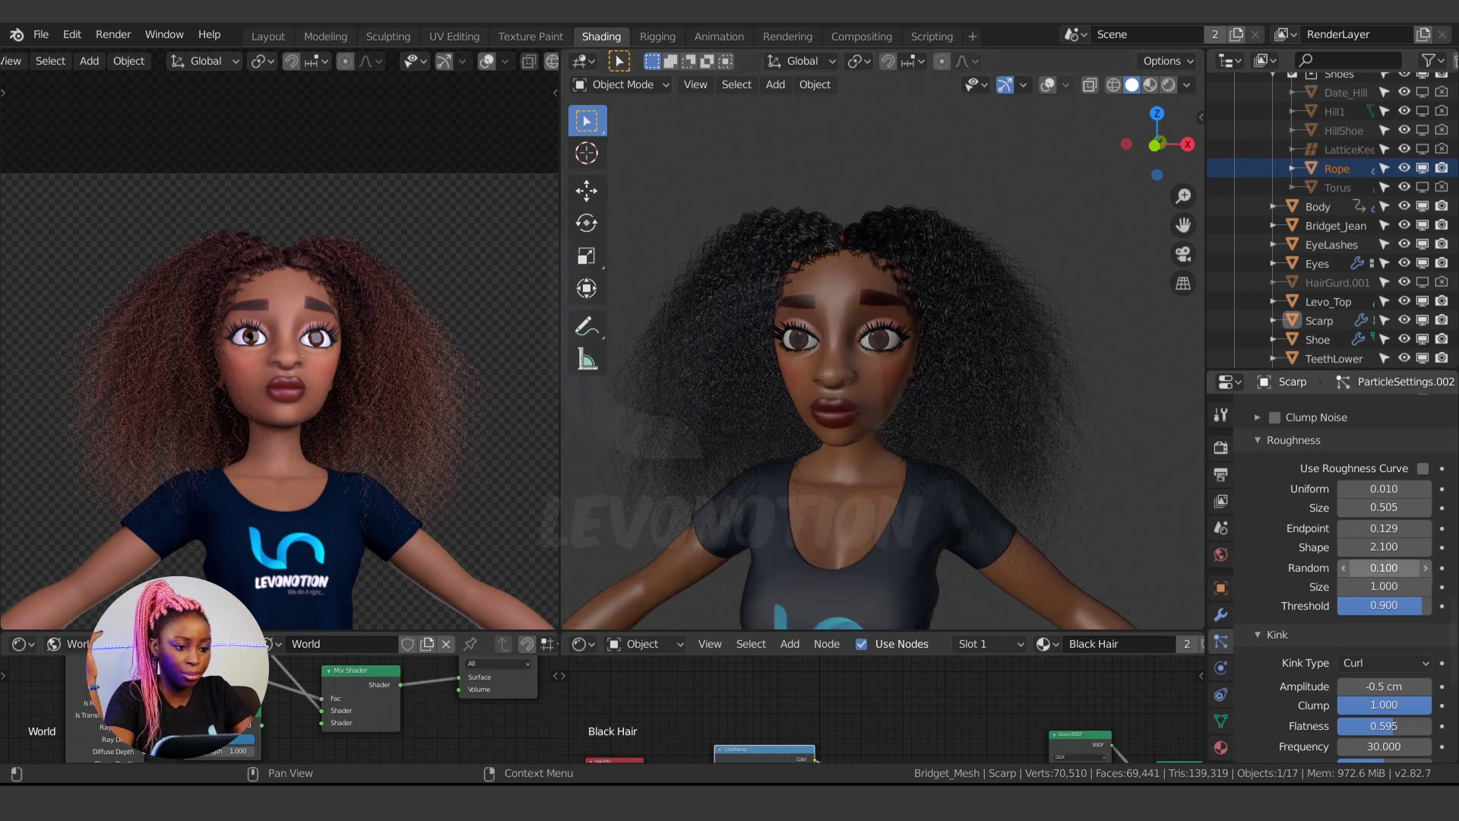
mouse_move(1384, 568)
left_mouse_down()
mouse_move(1420, 567)
mouse_move(1385, 586)
mouse_move(1411, 585)
mouse_move(1366, 586)
left_mouse_up()
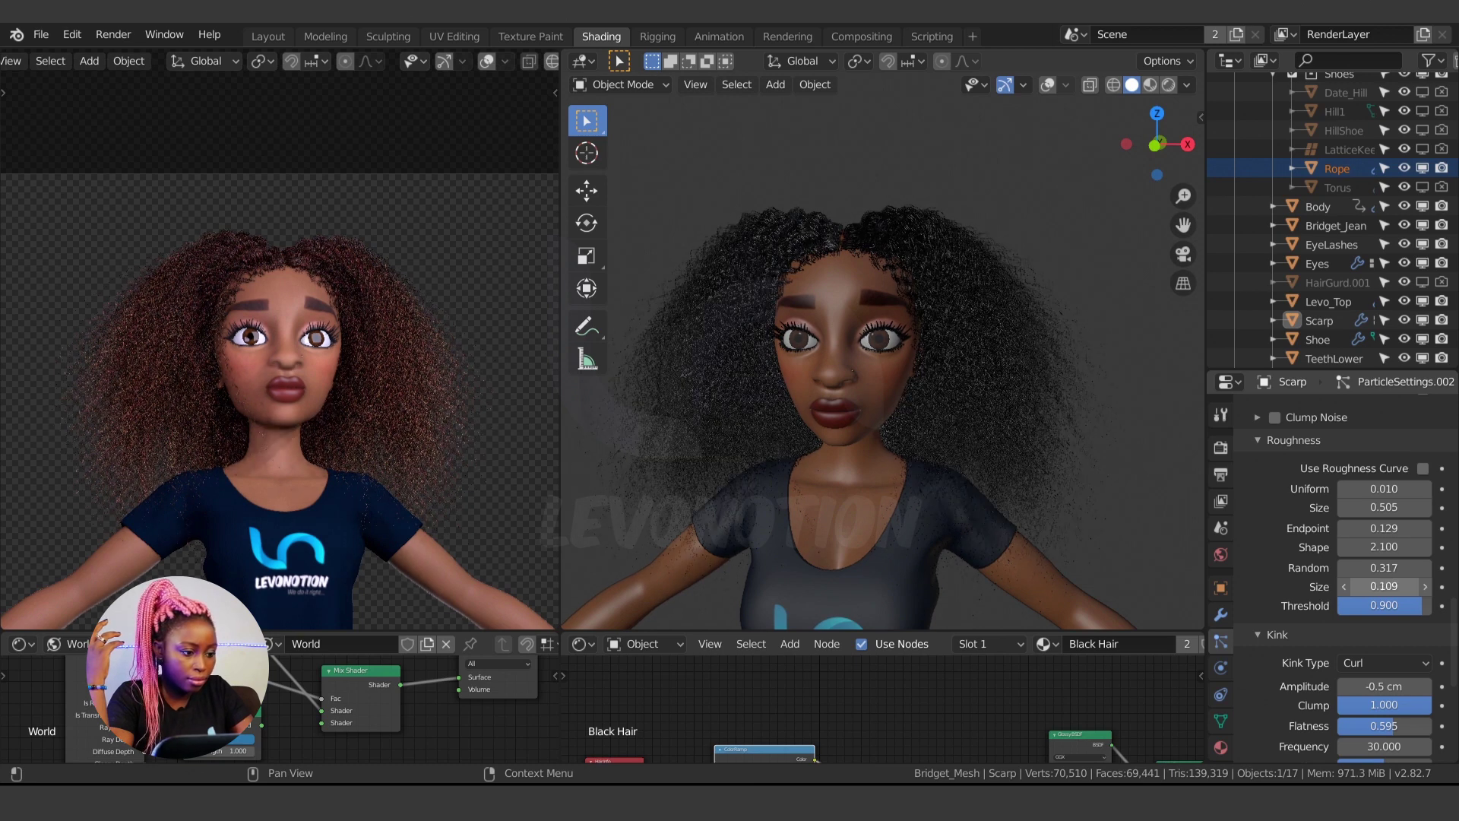
key("Escape")
scroll(1368, 593, "up", 1)
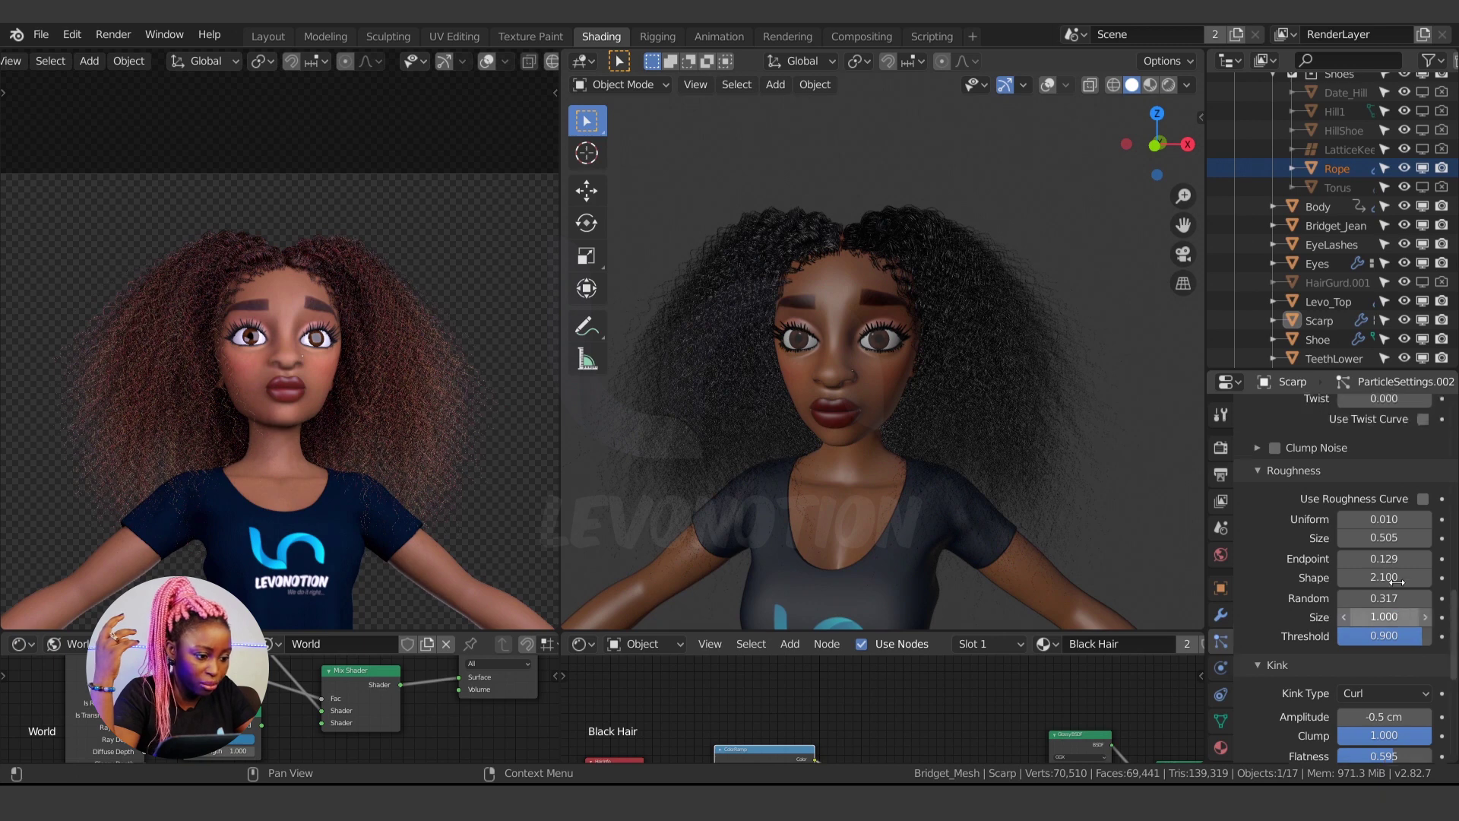
Try a Random roughness of 1 on the child hairs and undo it
left_click(1381, 598)
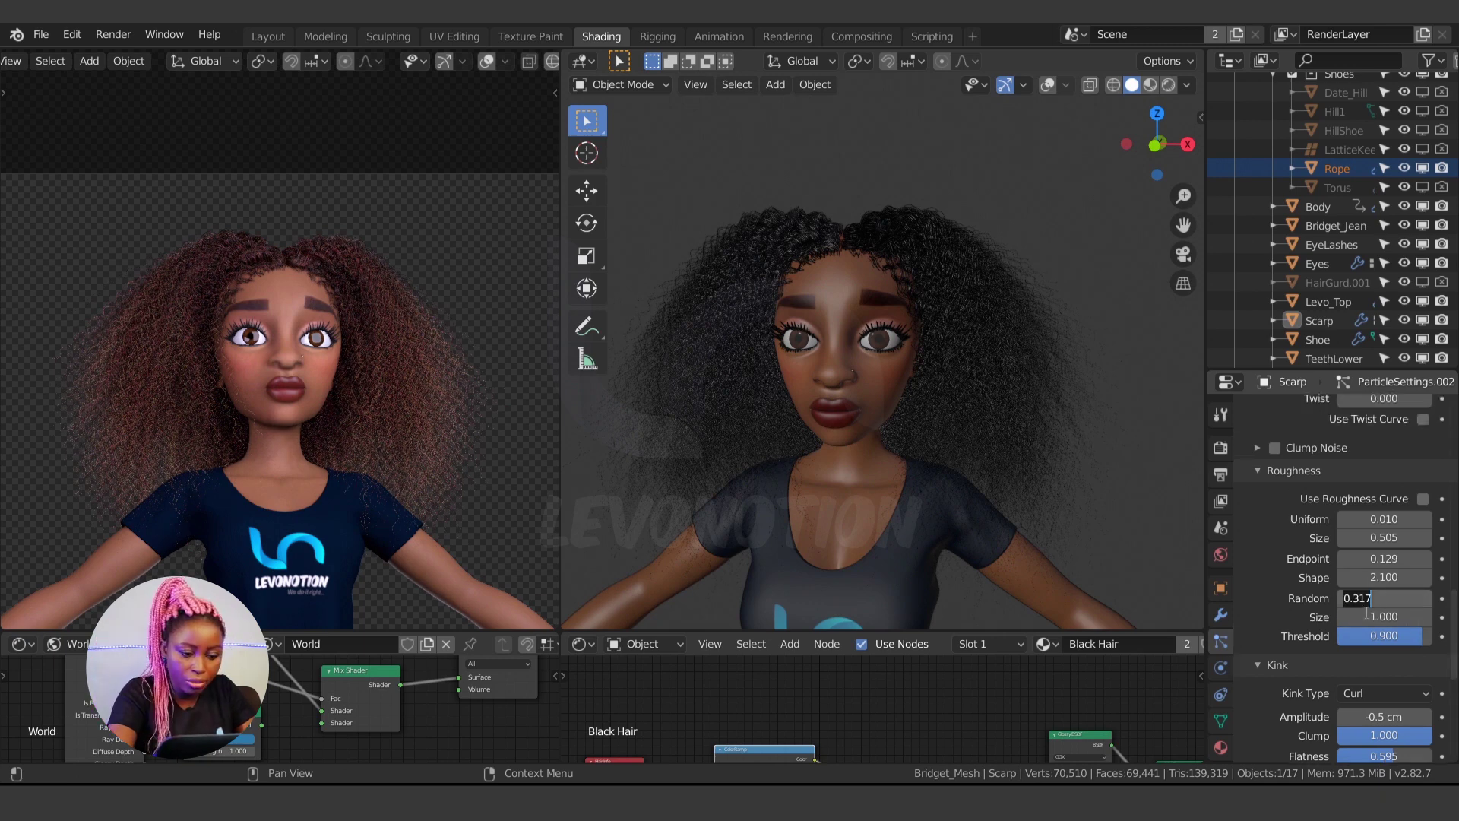
type("1")
key("Return")
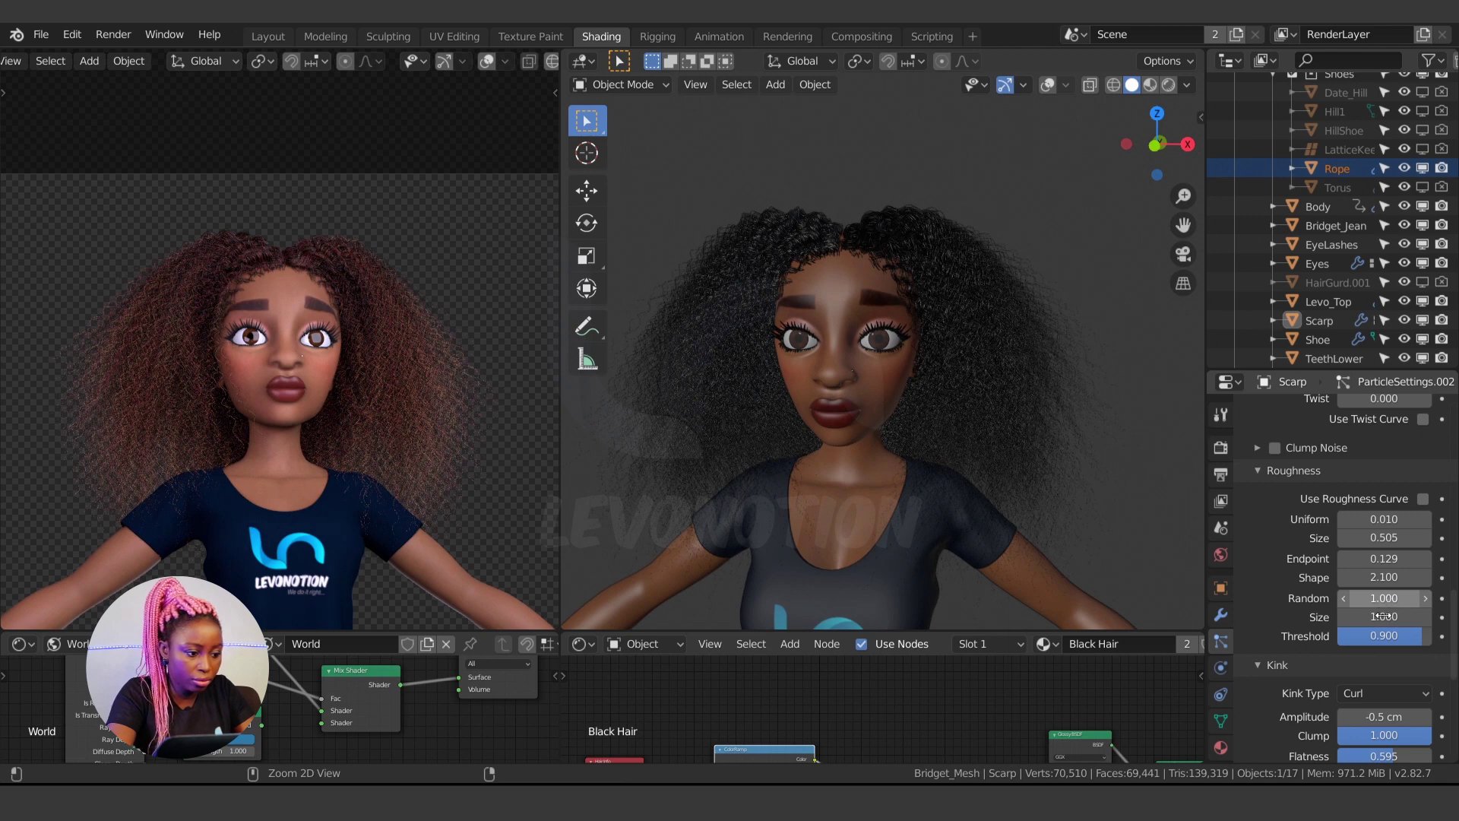
key("ctrl+z")
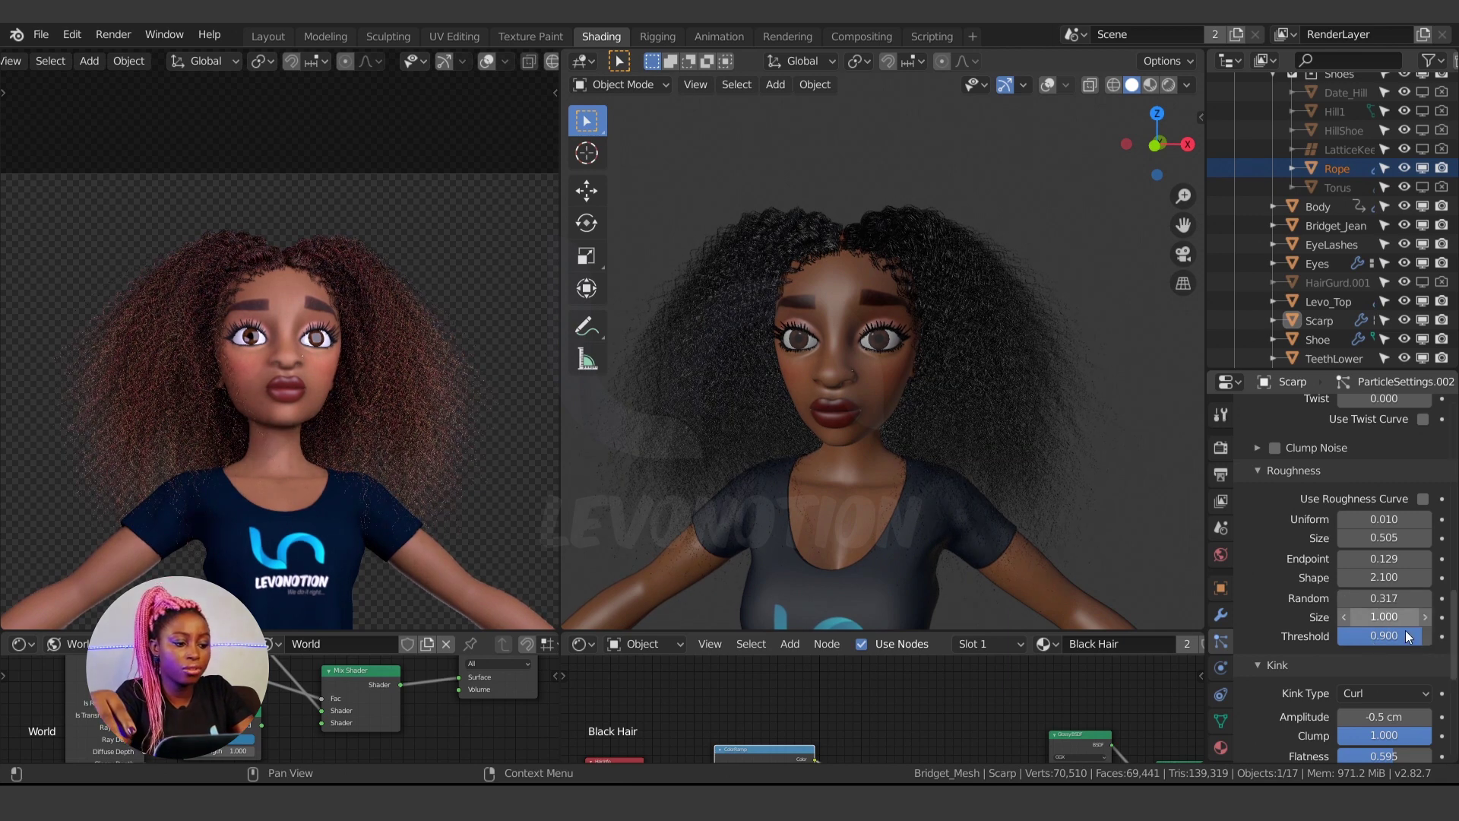
Try a Random roughness Threshold of 0 and 0.016 on the child hairs, and settle on 0.556
left_click_drag(1408, 637, 1352, 637)
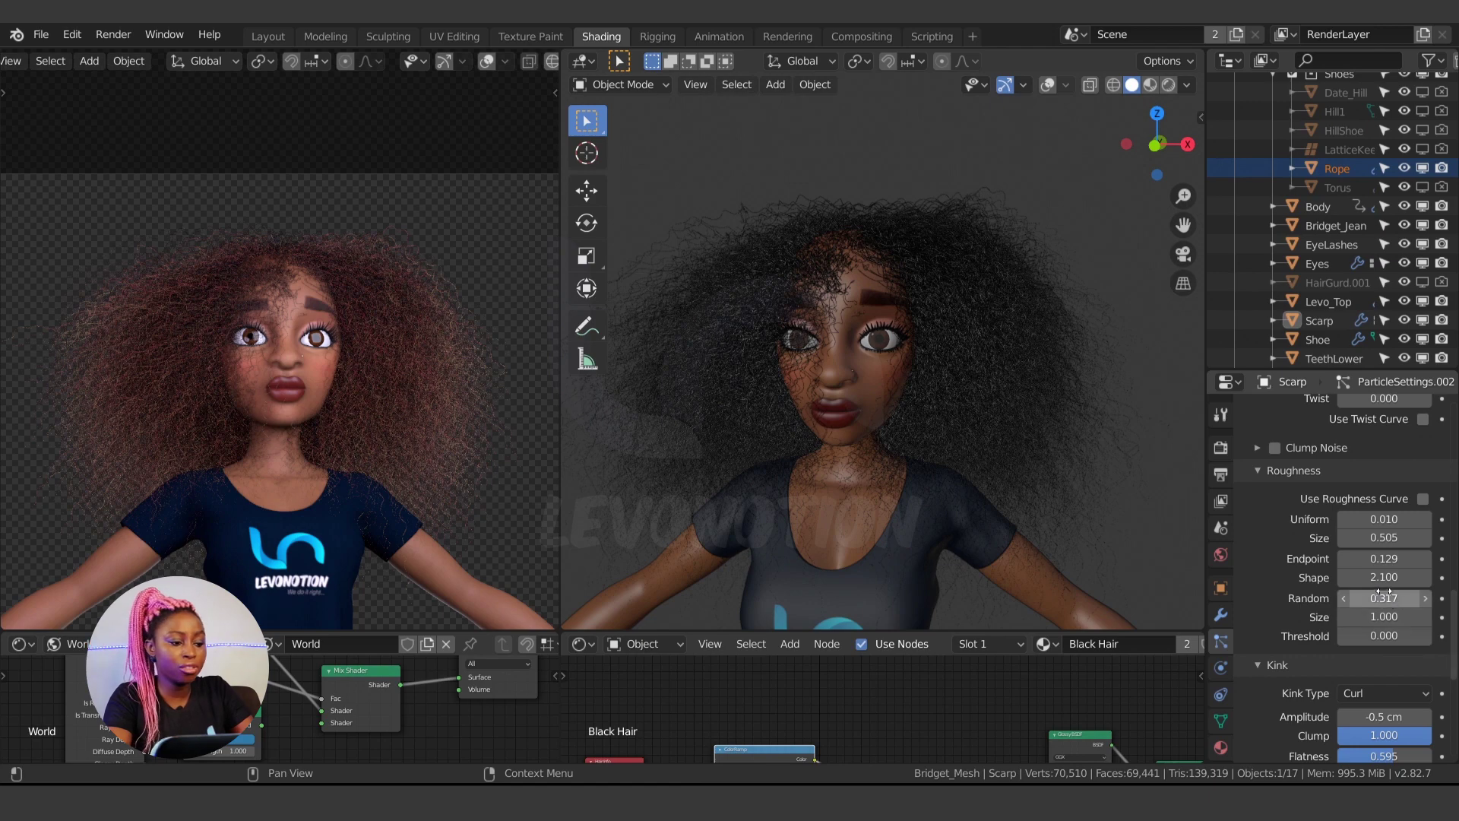
left_click_drag(1383, 598, 1436, 598)
key("ctrl+z")
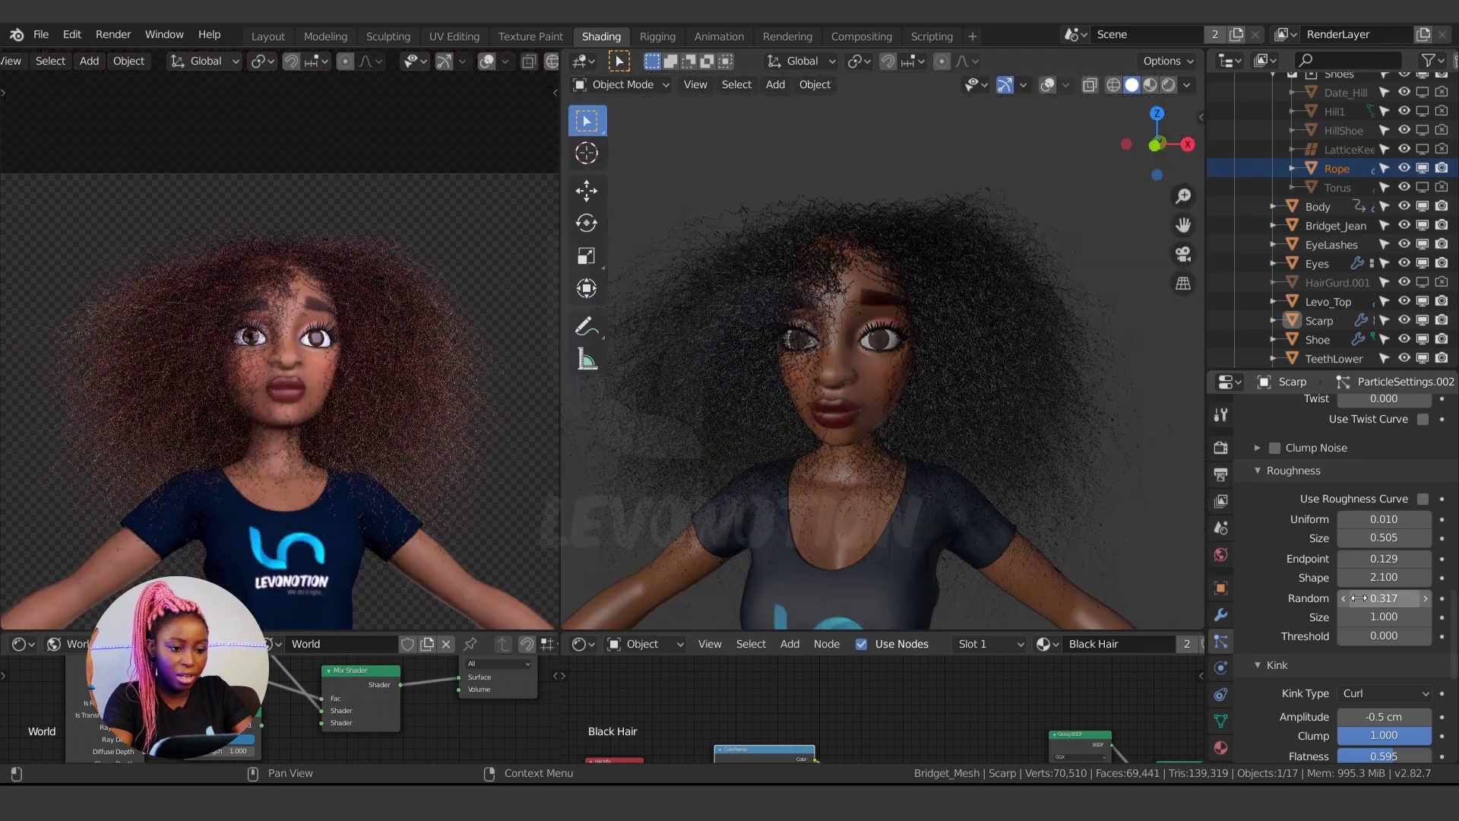
middle_click_drag(818, 379, 871, 380)
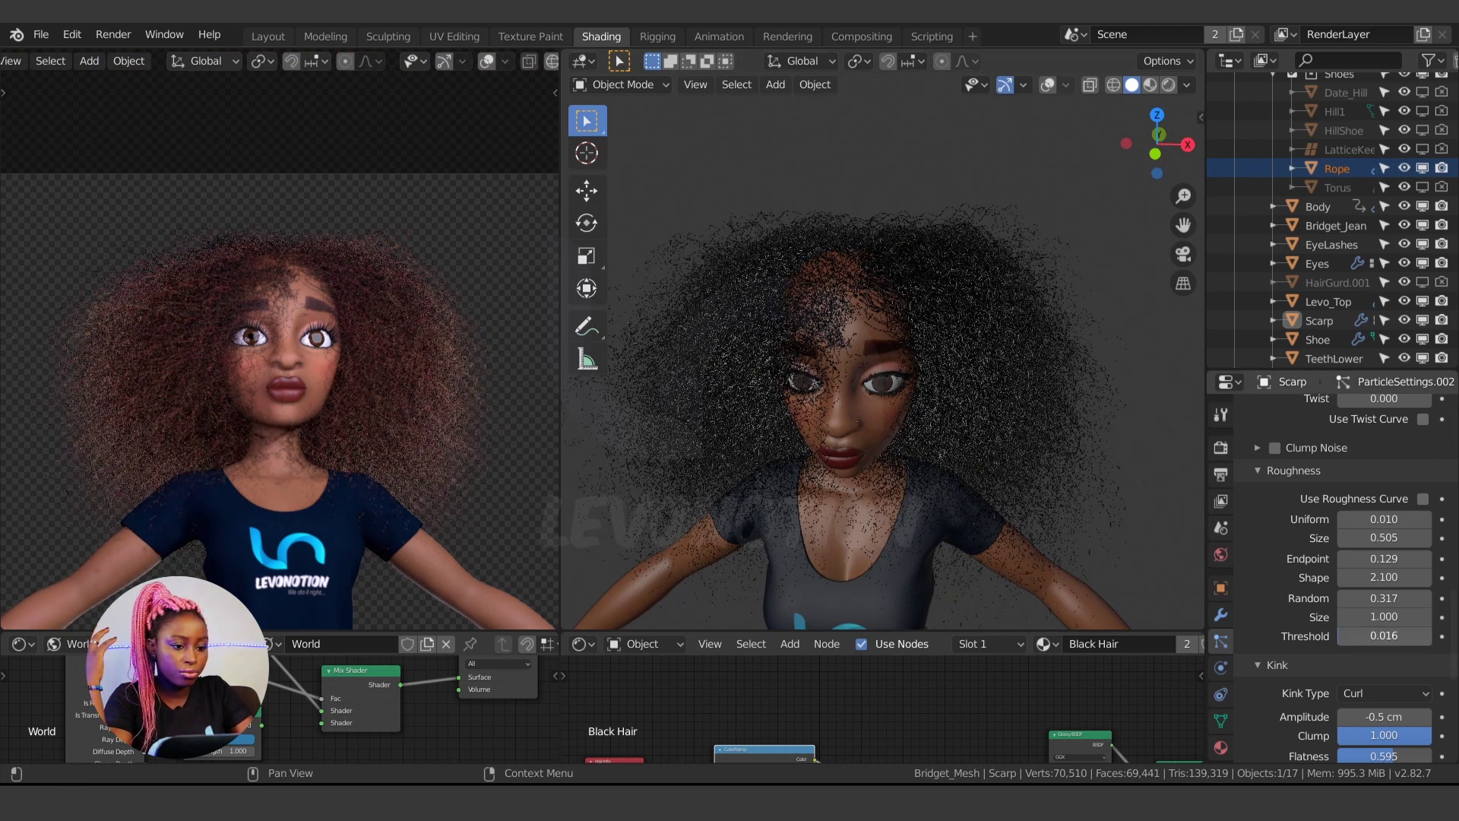
mouse_move(1365, 643)
left_mouse_down()
mouse_move(1406, 642)
mouse_move(1390, 636)
left_mouse_up()
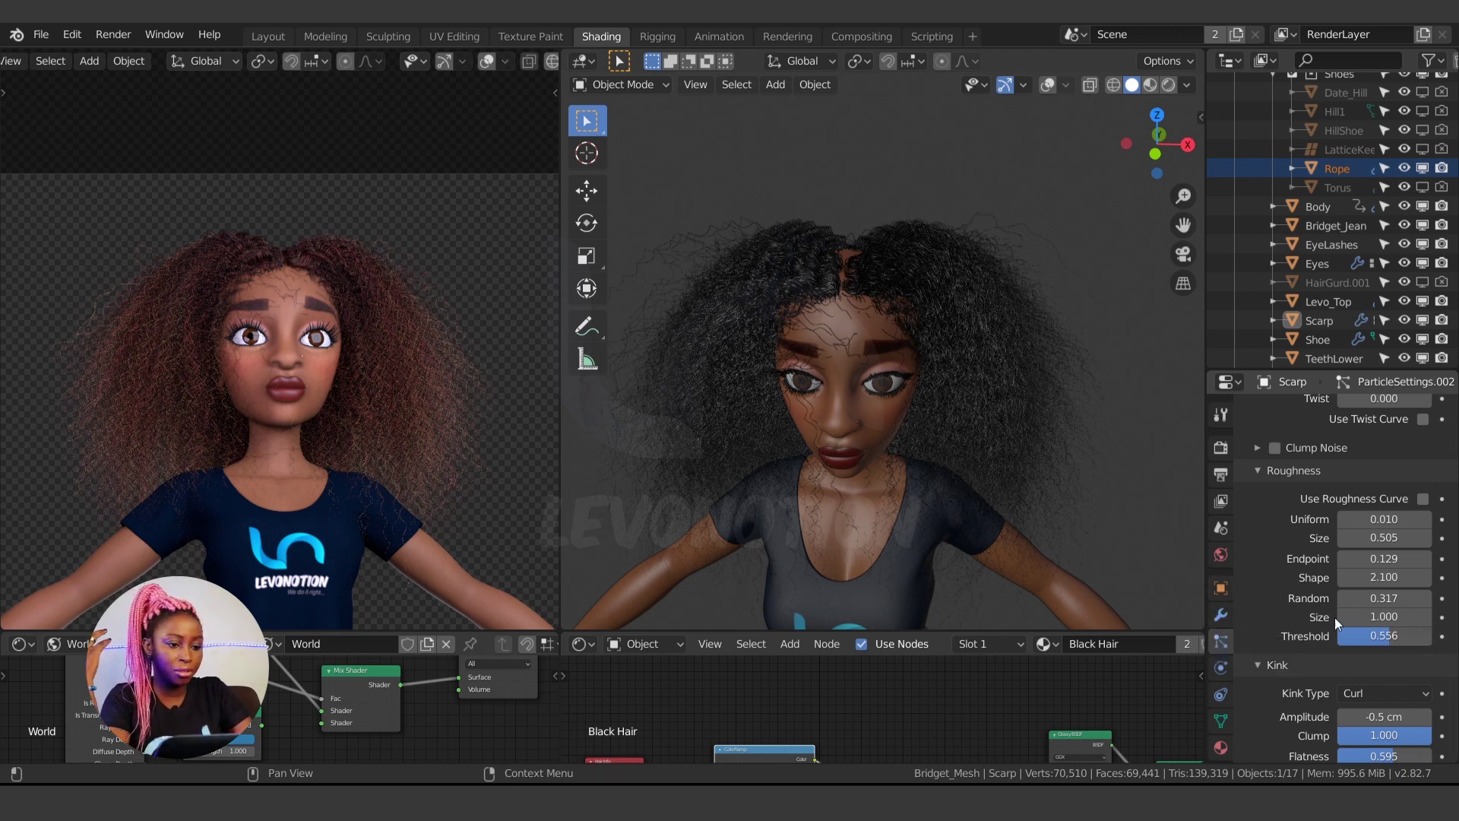
middle_click_drag(919, 367, 944, 322)
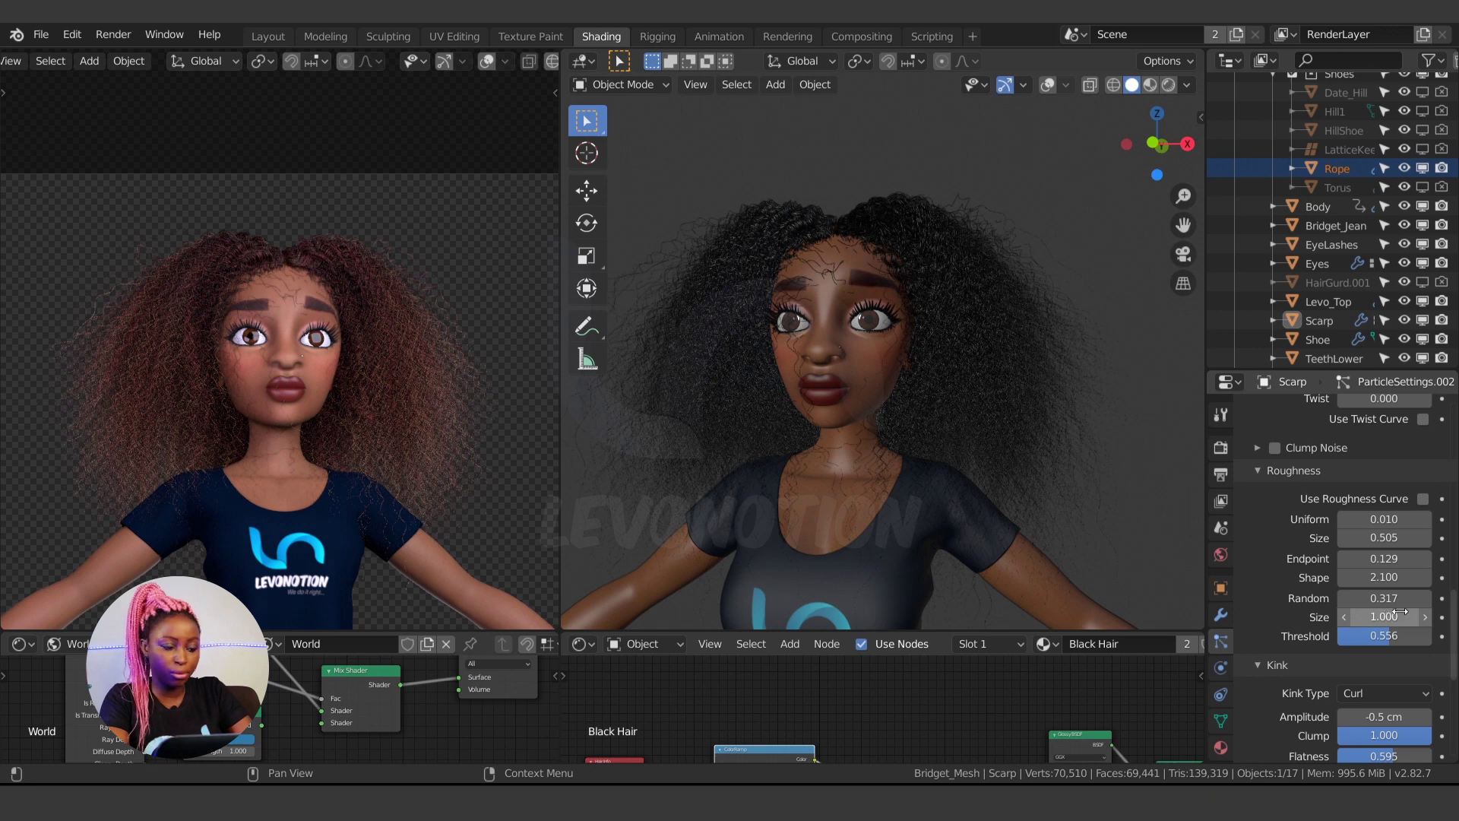
Set the child hairs' Random roughness to 0.1
left_click(1360, 600)
left_click(1358, 602)
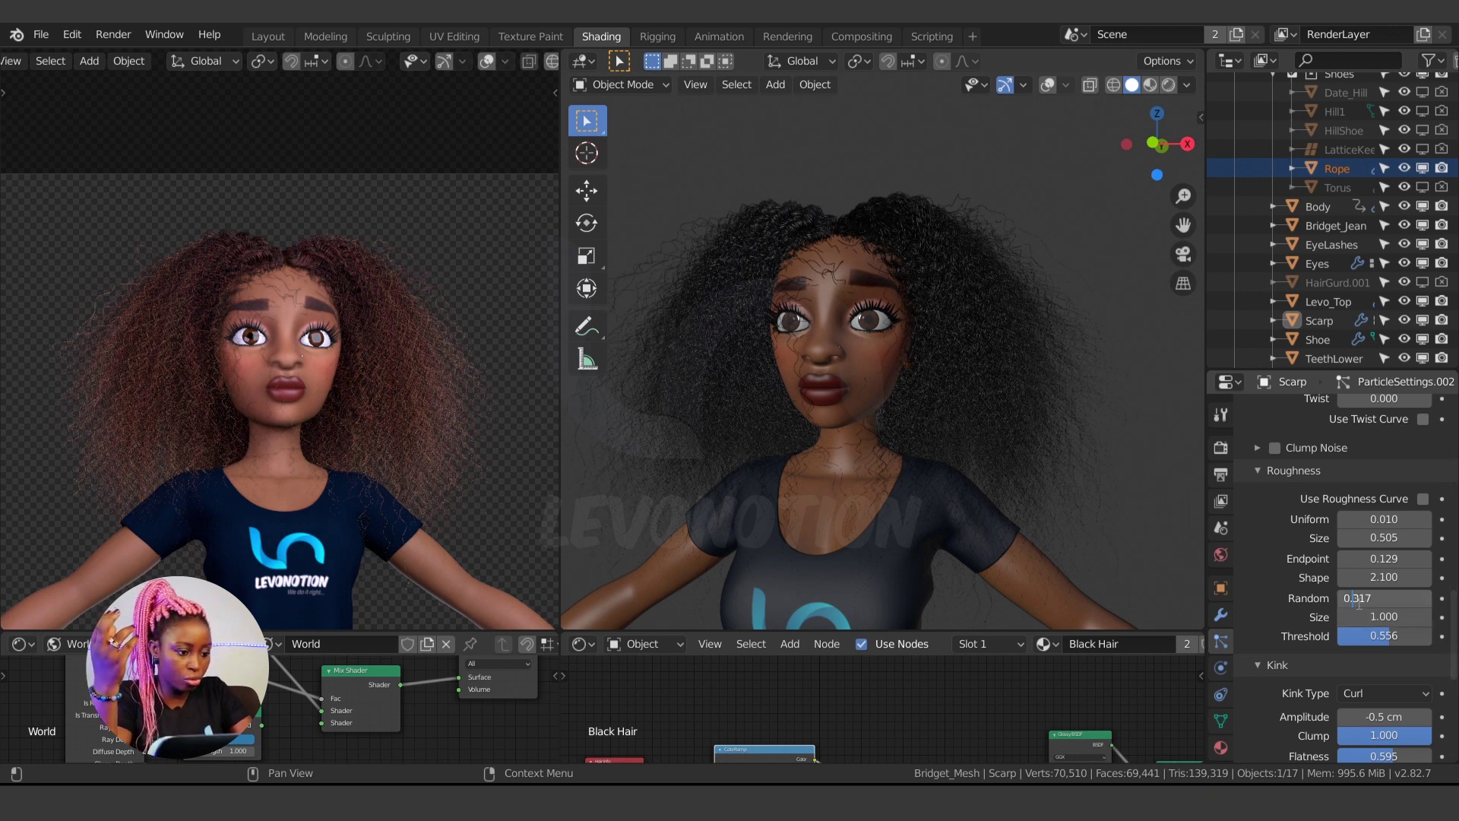
key("Delete")
key("Delete")
key("Delete")
type("1")
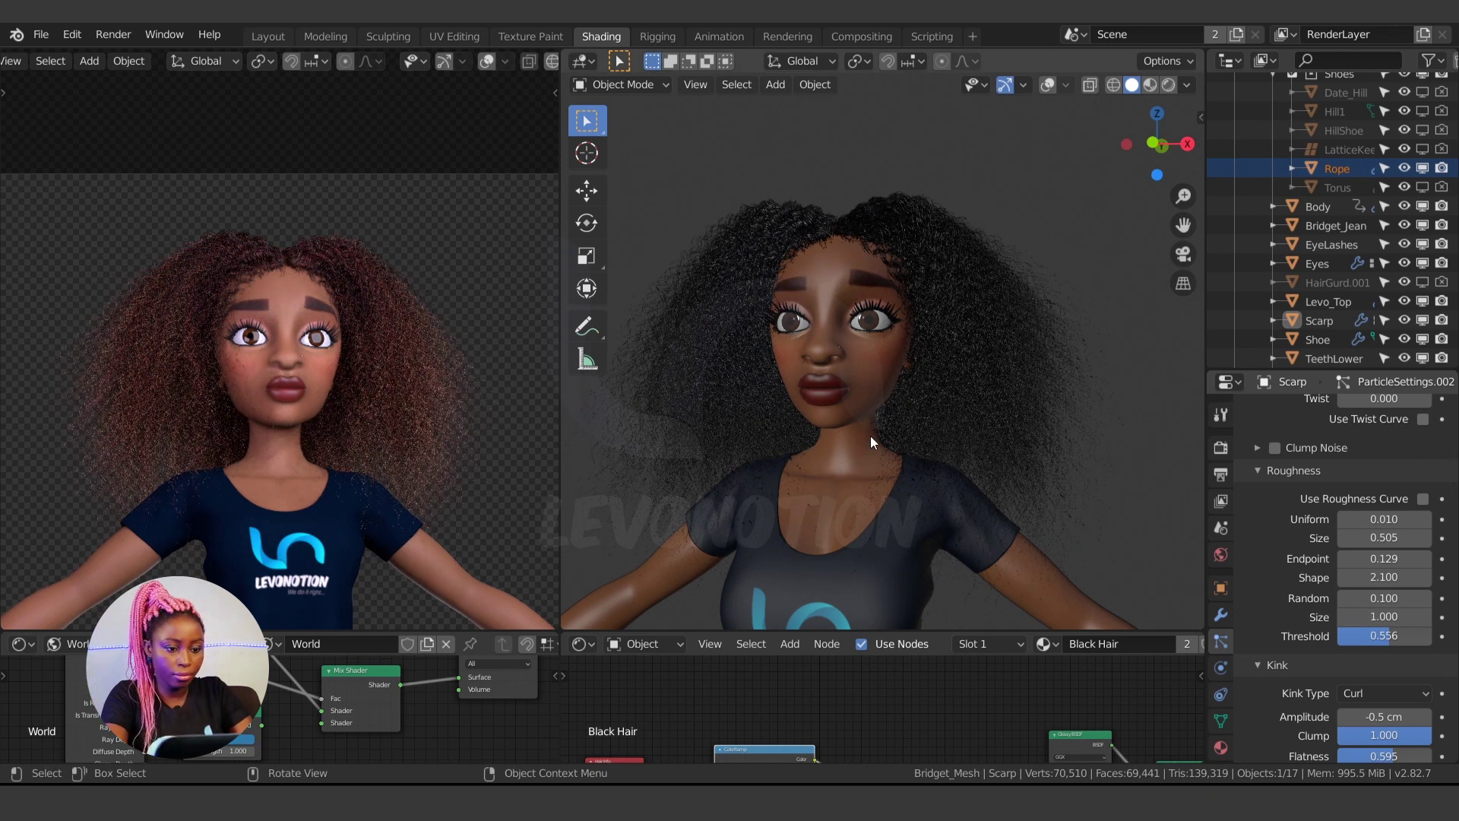
key("Return")
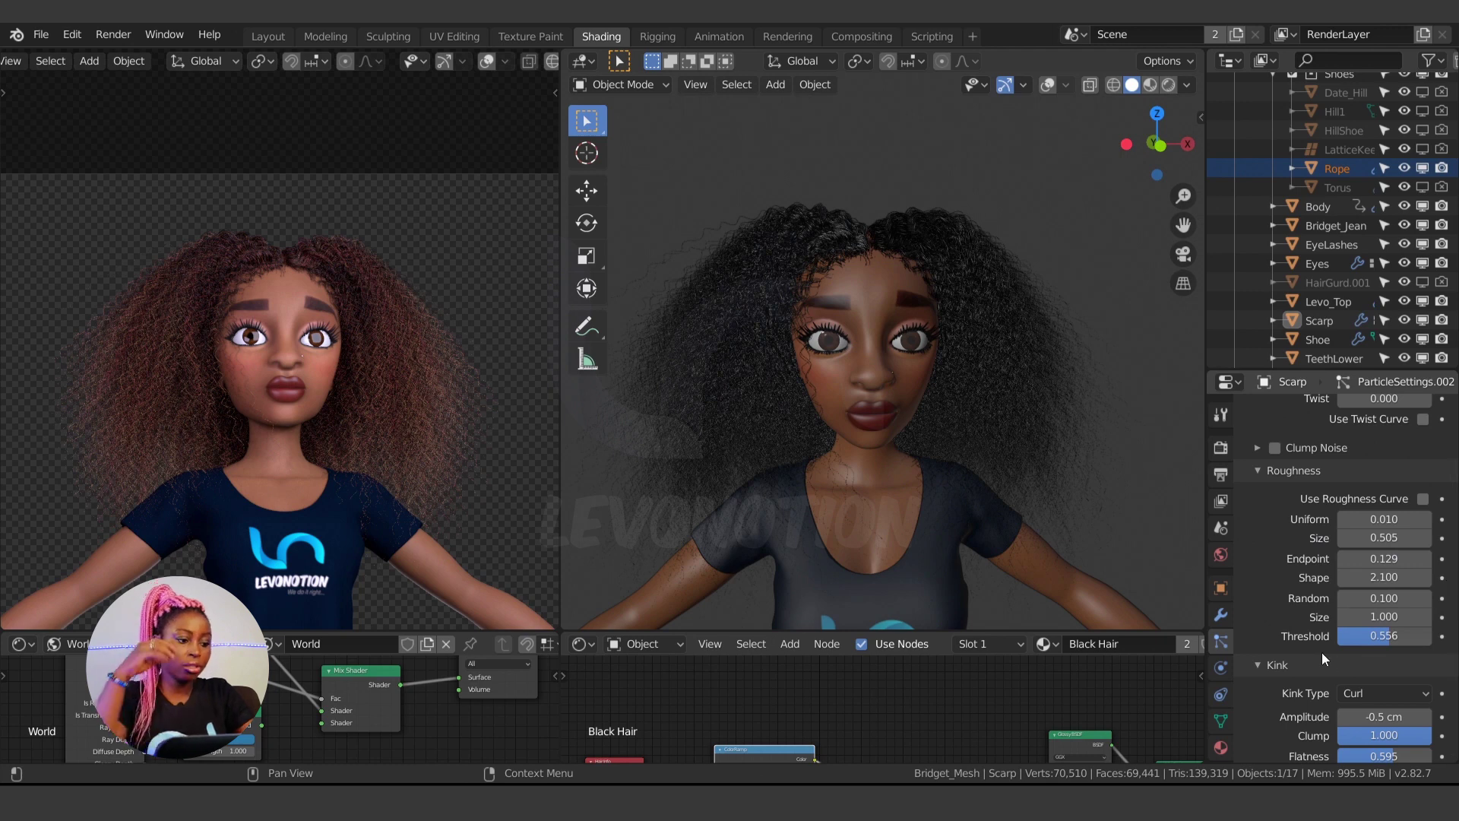
Examine the hair in both viewports and the curls in the finished render result, and return to the Shading workspace
scroll(1307, 642, "down", 5)
scroll(1297, 614, "down", 2)
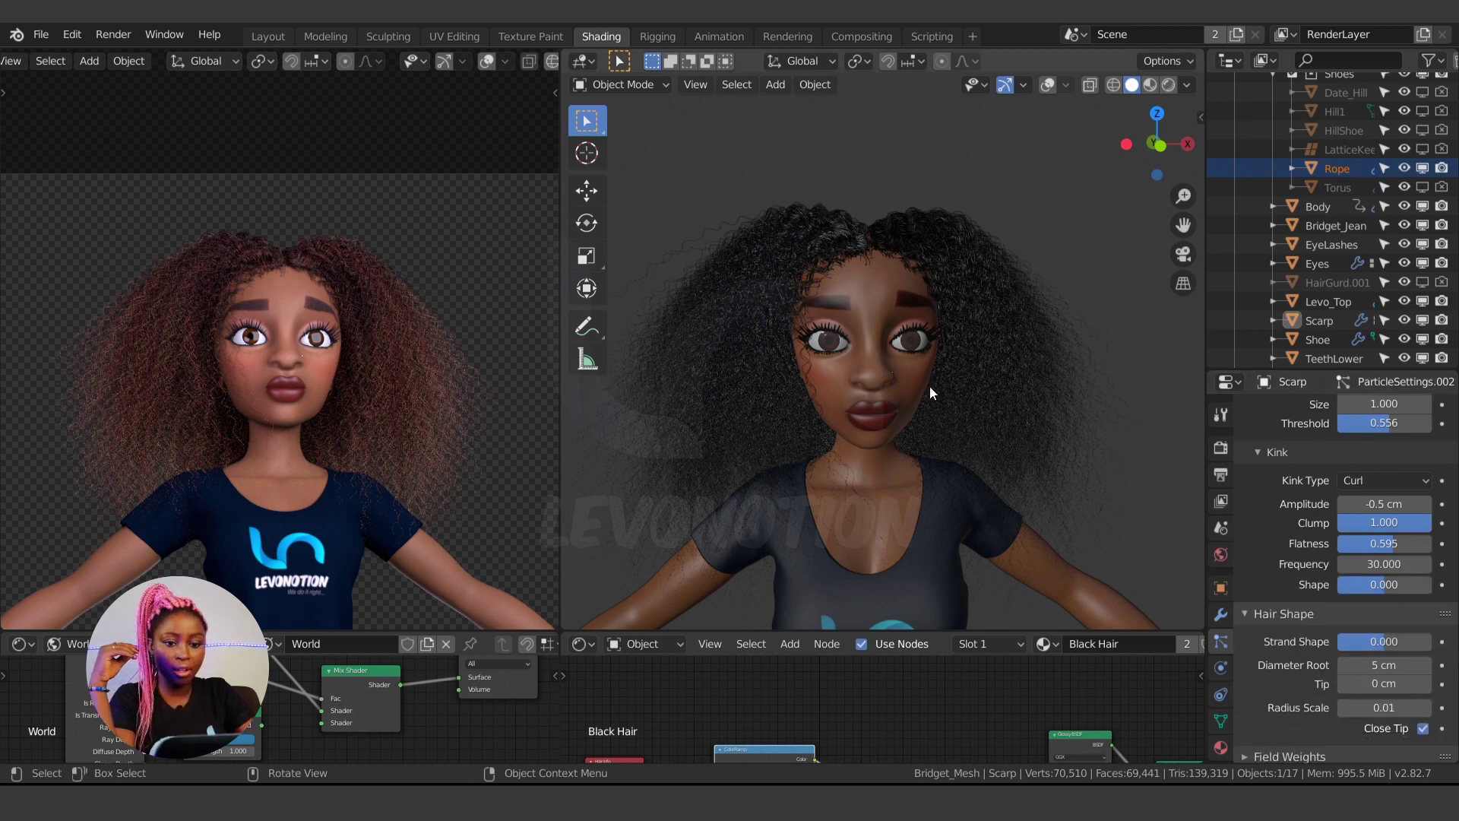
scroll(454, 397, "down", 1)
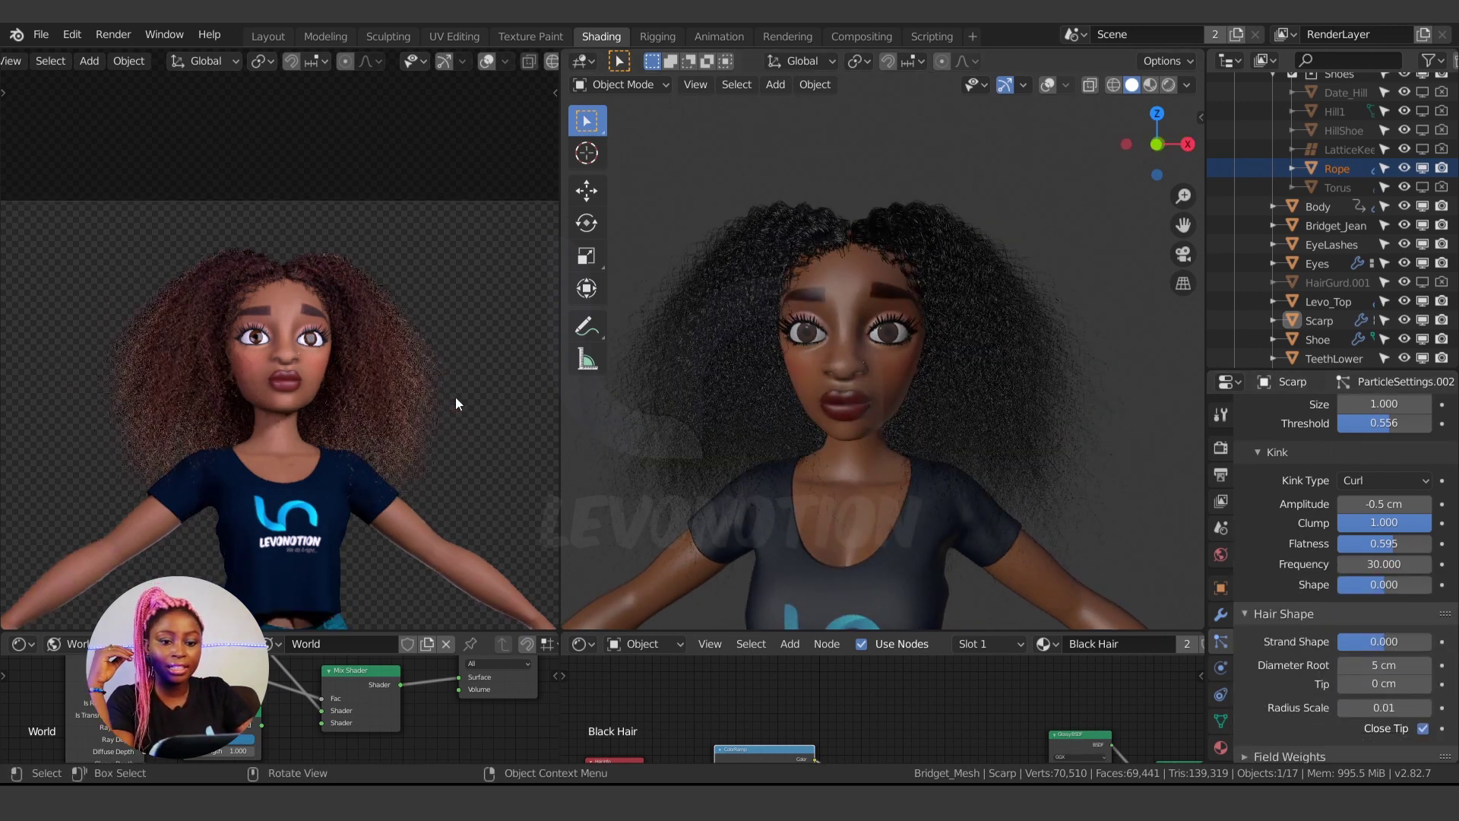
scroll(550, 299, "up", 3)
left_click(804, 35)
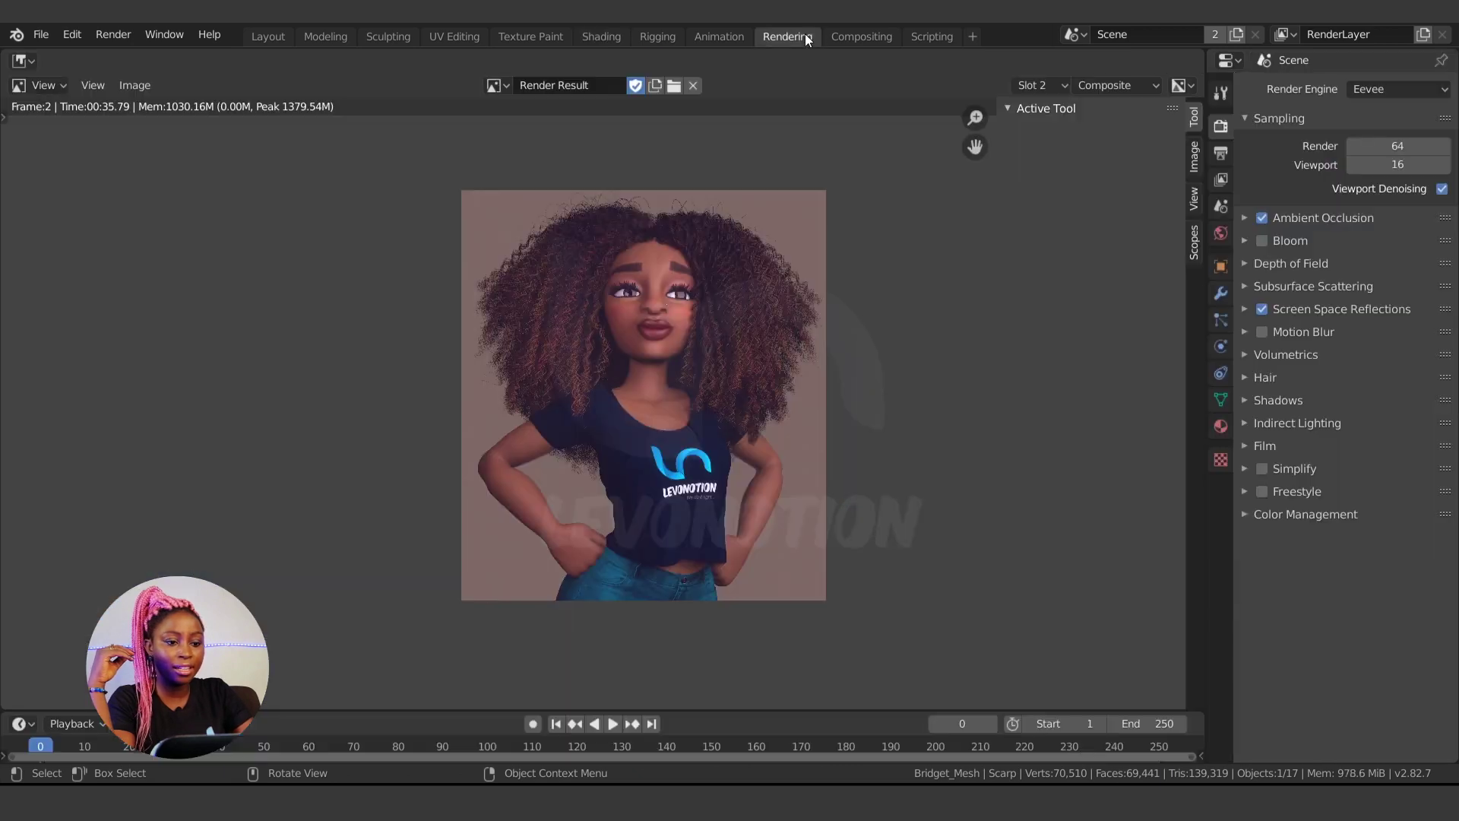
scroll(752, 390, "up", 3)
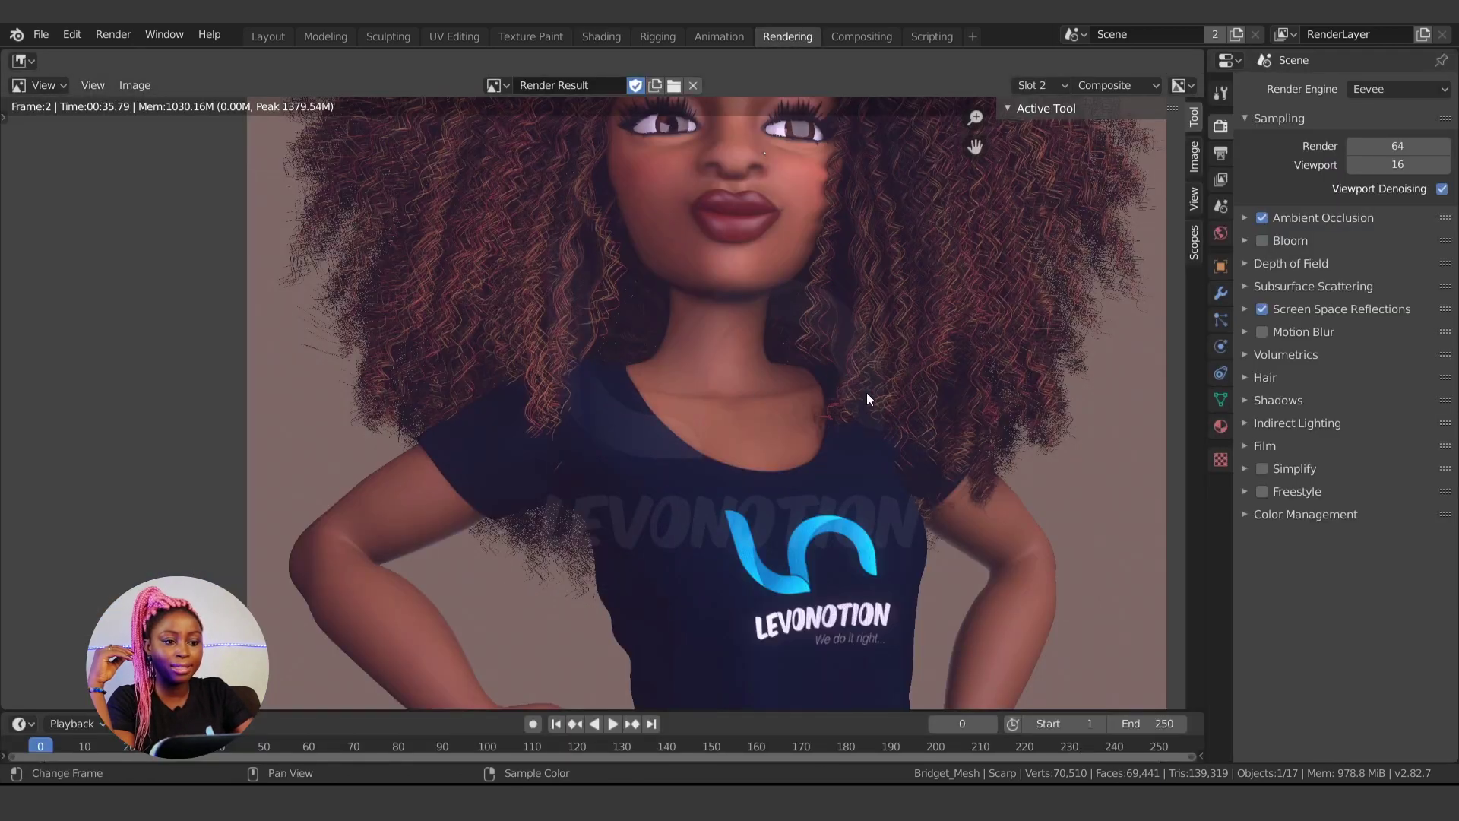
left_click(601, 36)
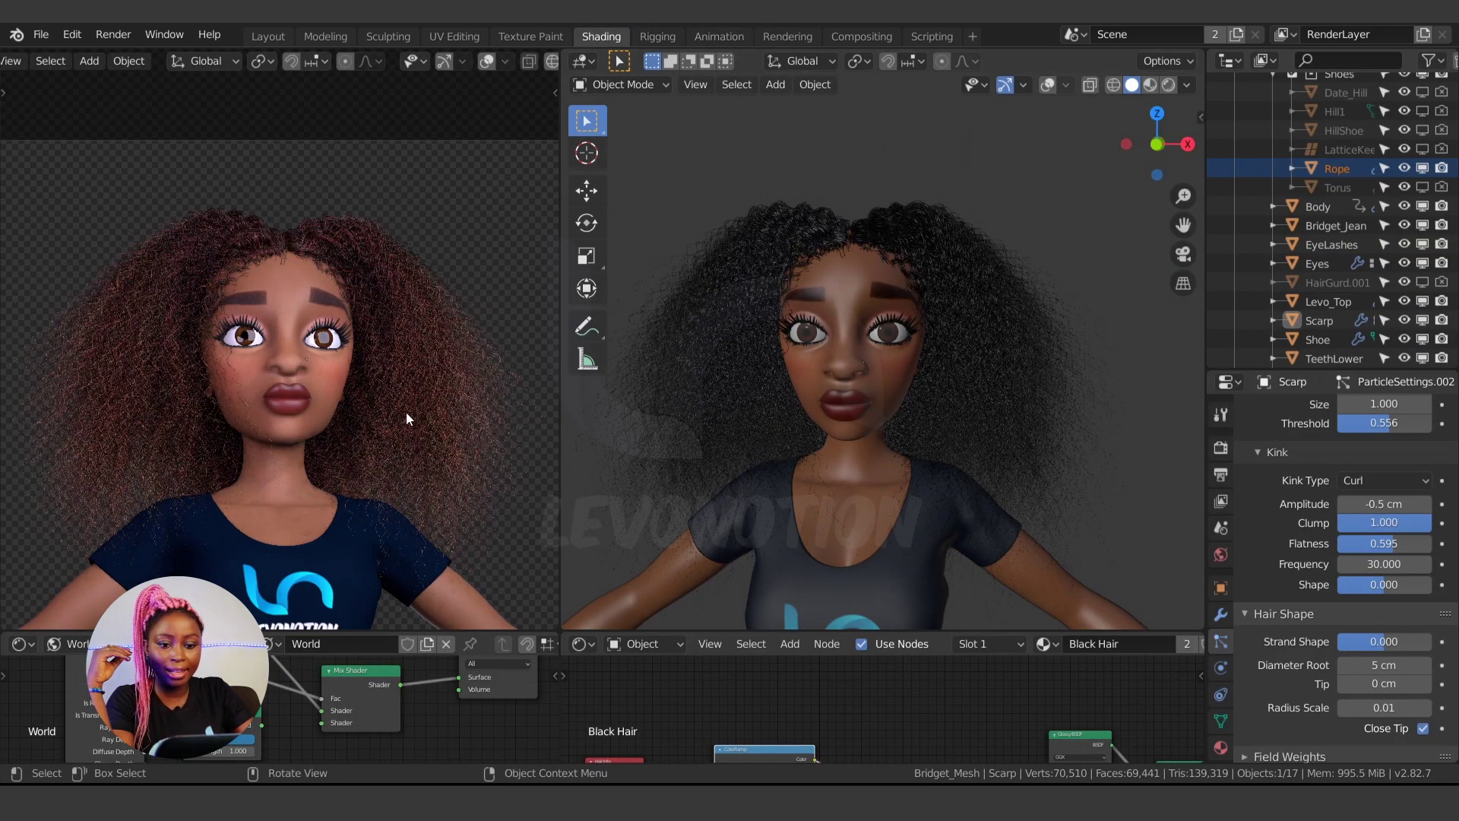
Set the hair strands' Tip diameter to 5 cm
scroll(1323, 688, "down", 2)
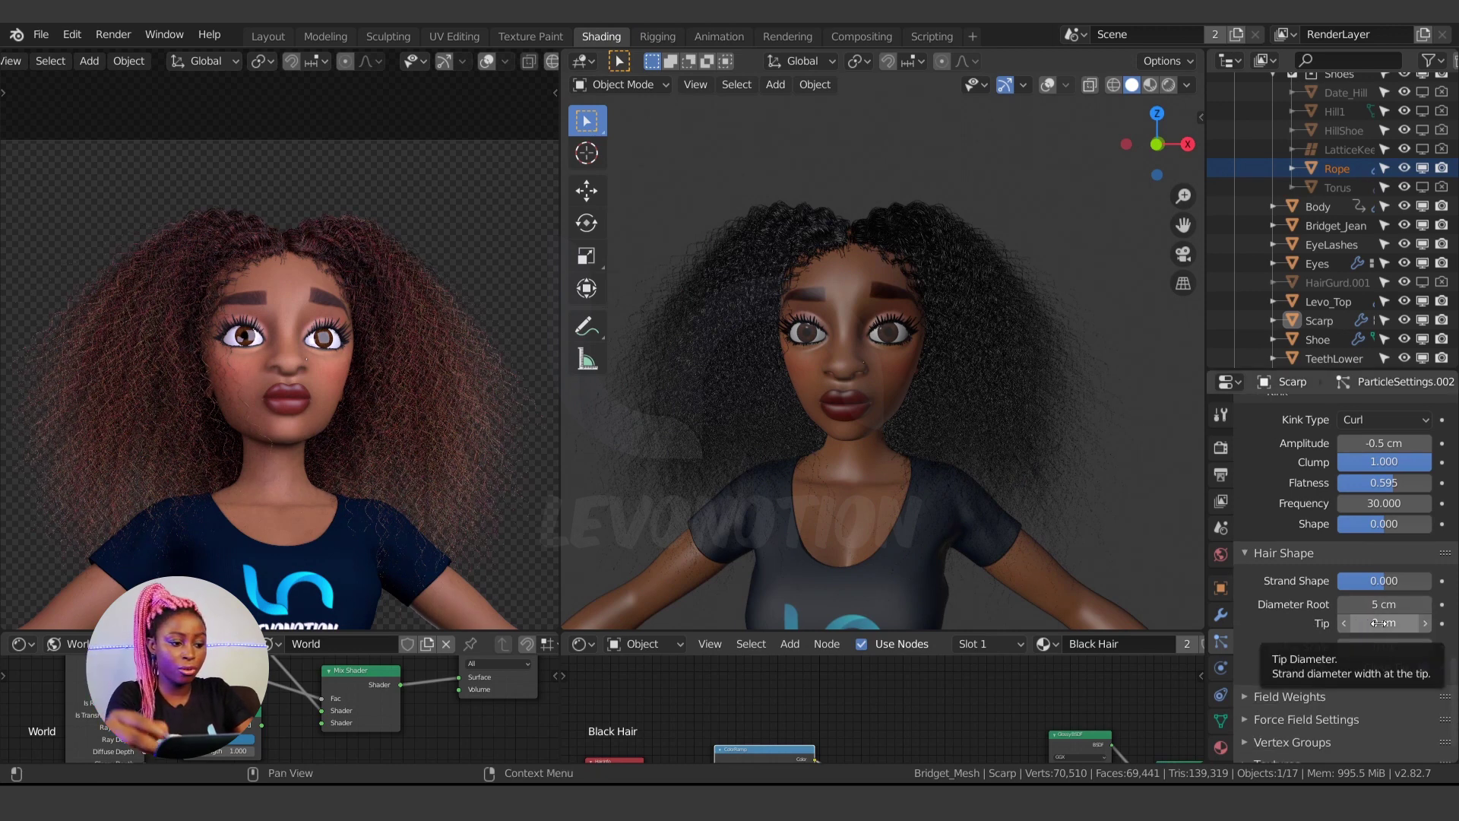
left_click(1352, 623)
type("5")
key("Return")
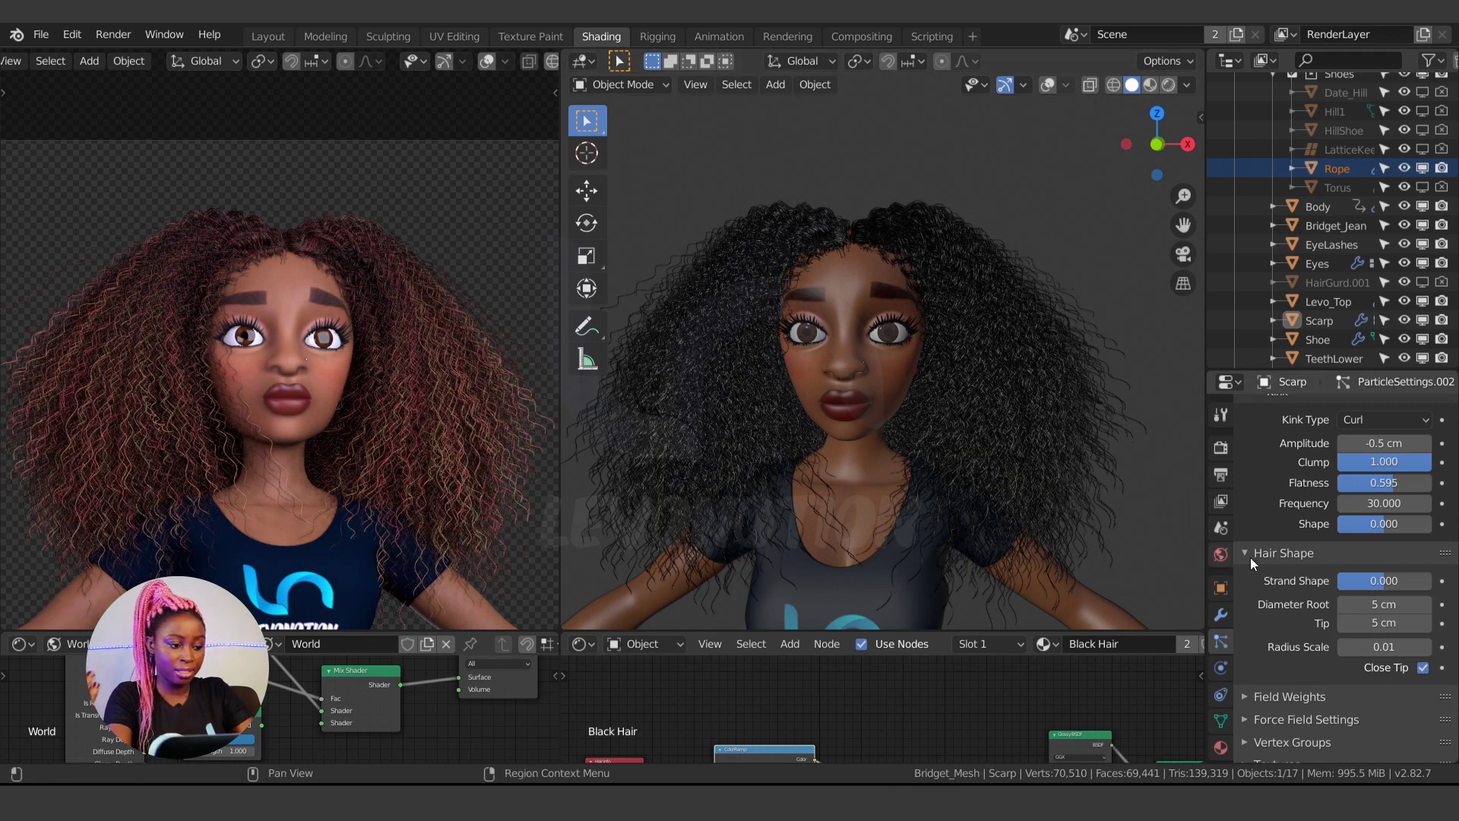
Set the hair strands' Root and Tip diameters to 3 cm each
left_click(1383, 604)
type("3")
key("Return")
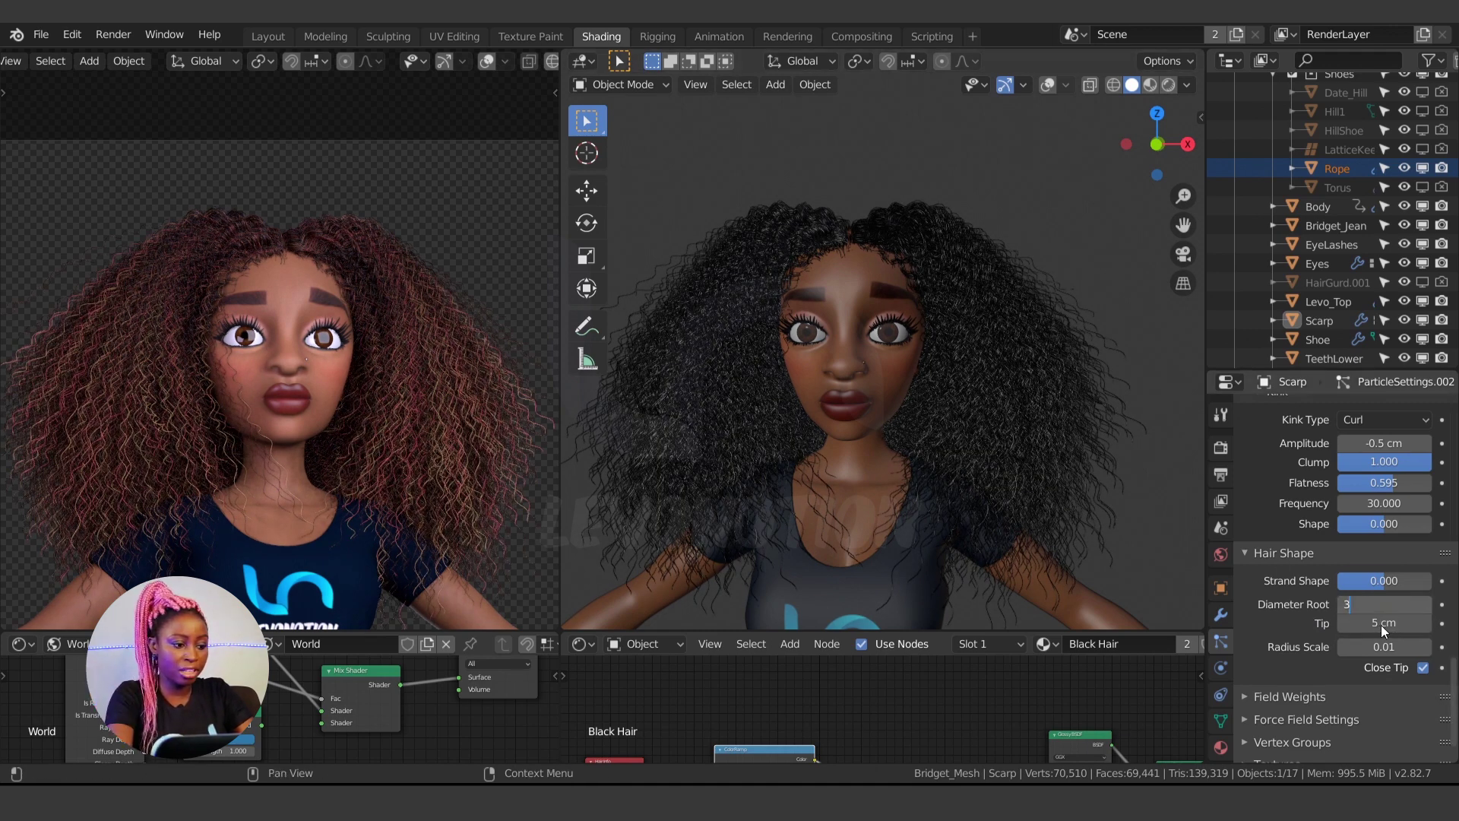
left_click(1380, 625)
type("3")
key("Return")
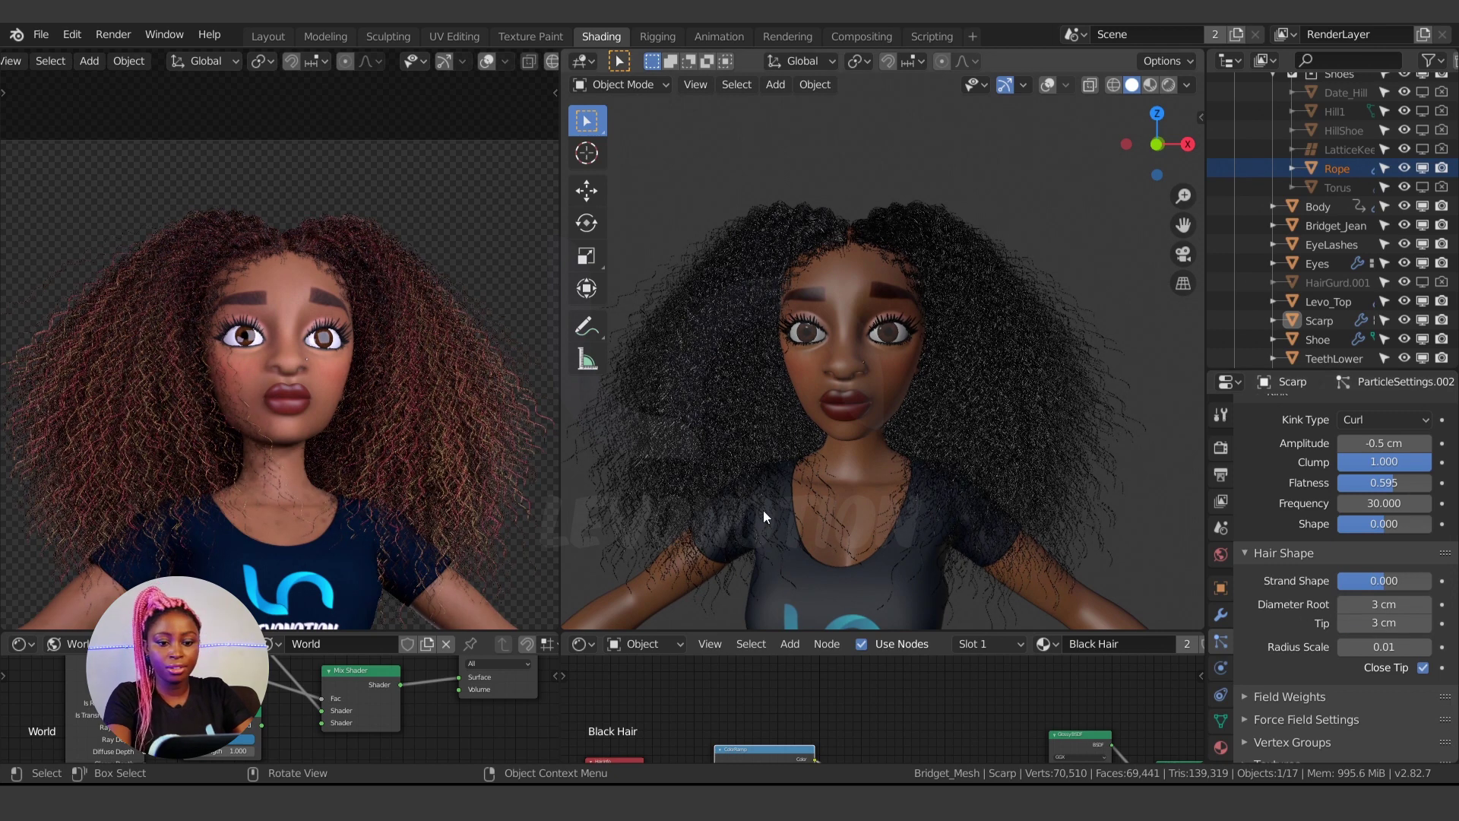
Try a Tip diameter of 2 cm on the hair strands and settle on 1 cm
scroll(425, 397, "down", 3)
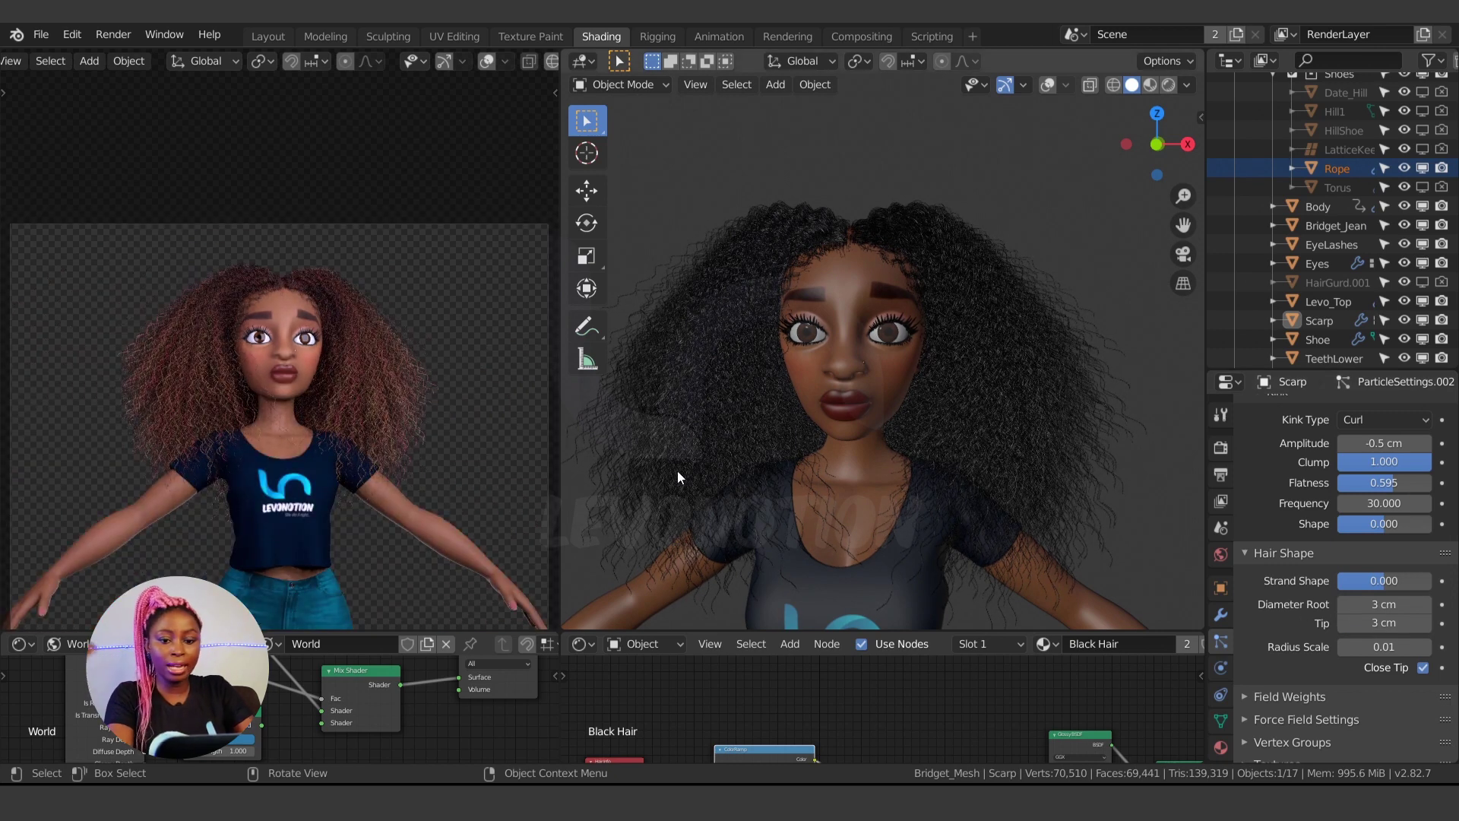
left_click(1383, 623)
type("2")
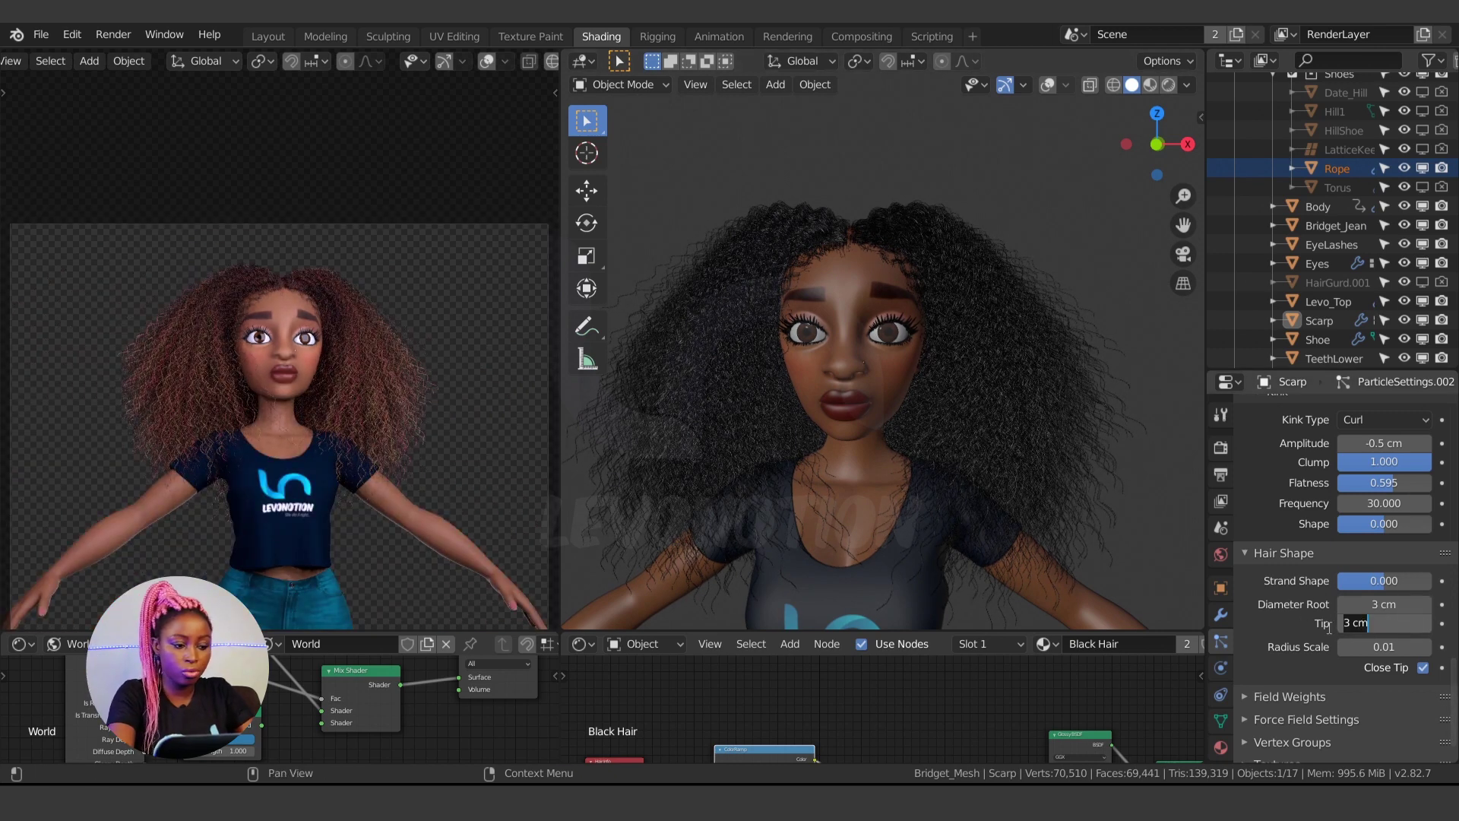
key("Return")
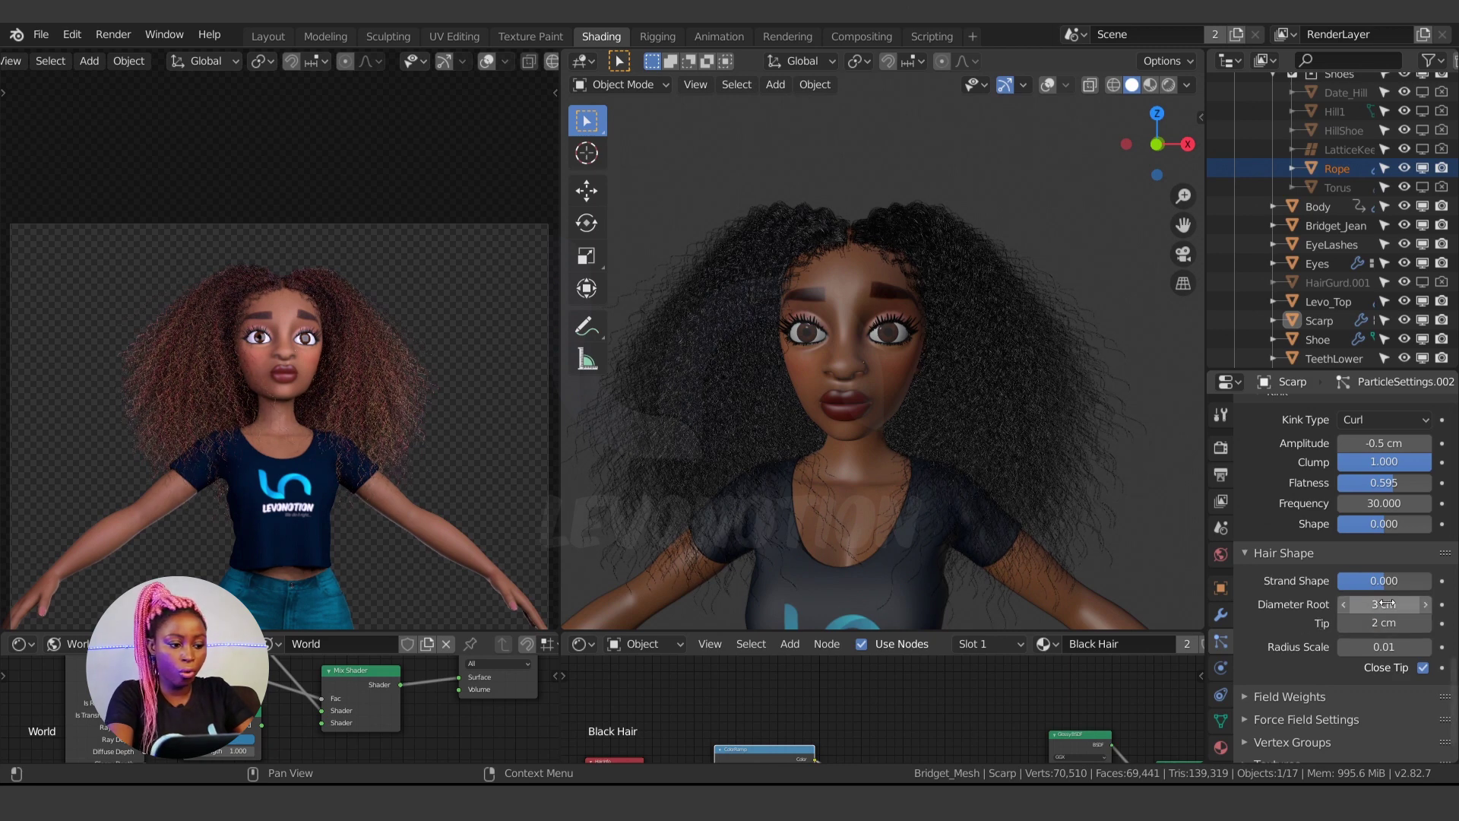
left_click(1368, 623)
type("1")
key("Return")
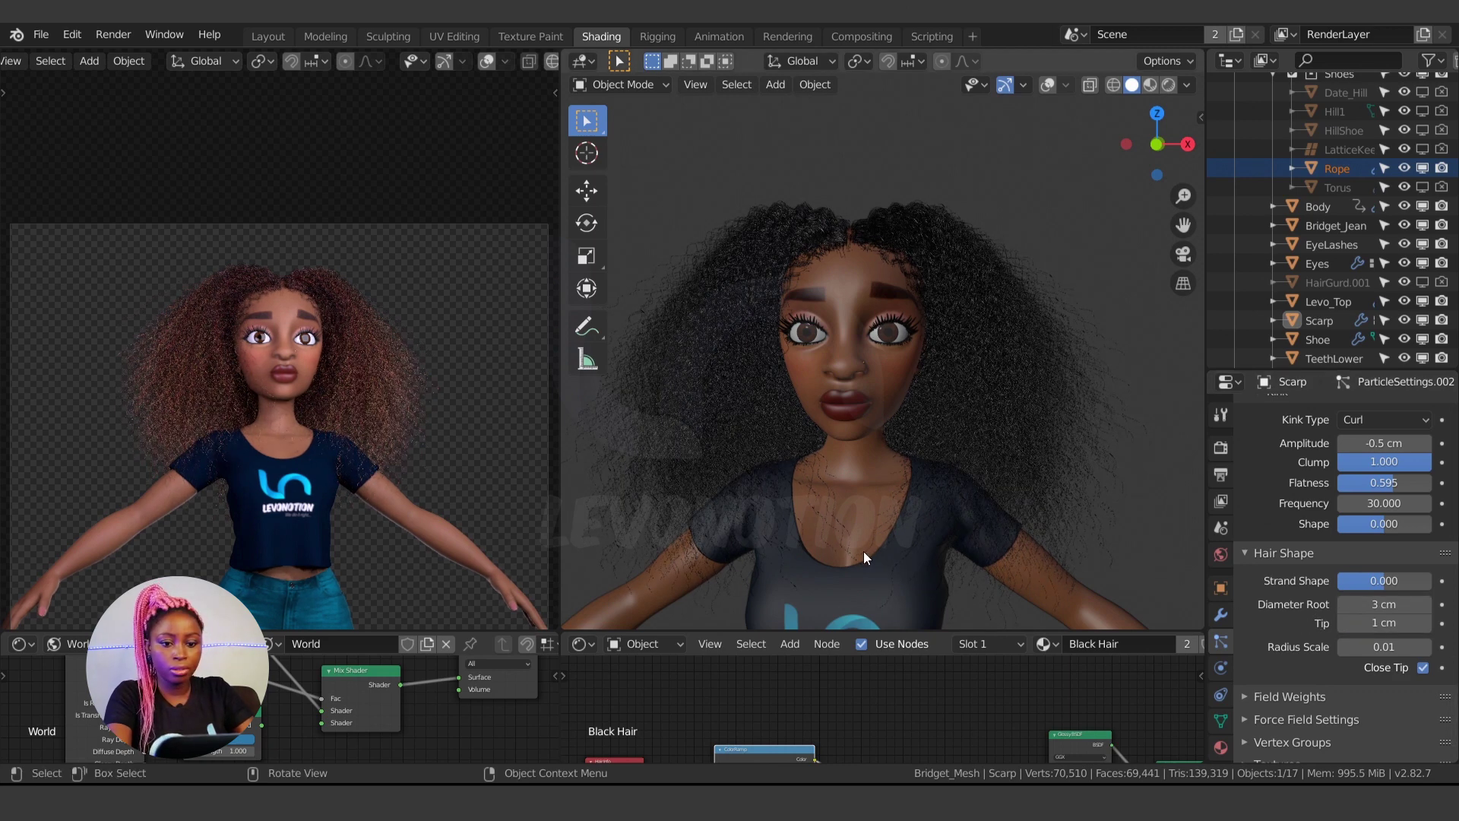
scroll(340, 386, "up", 4)
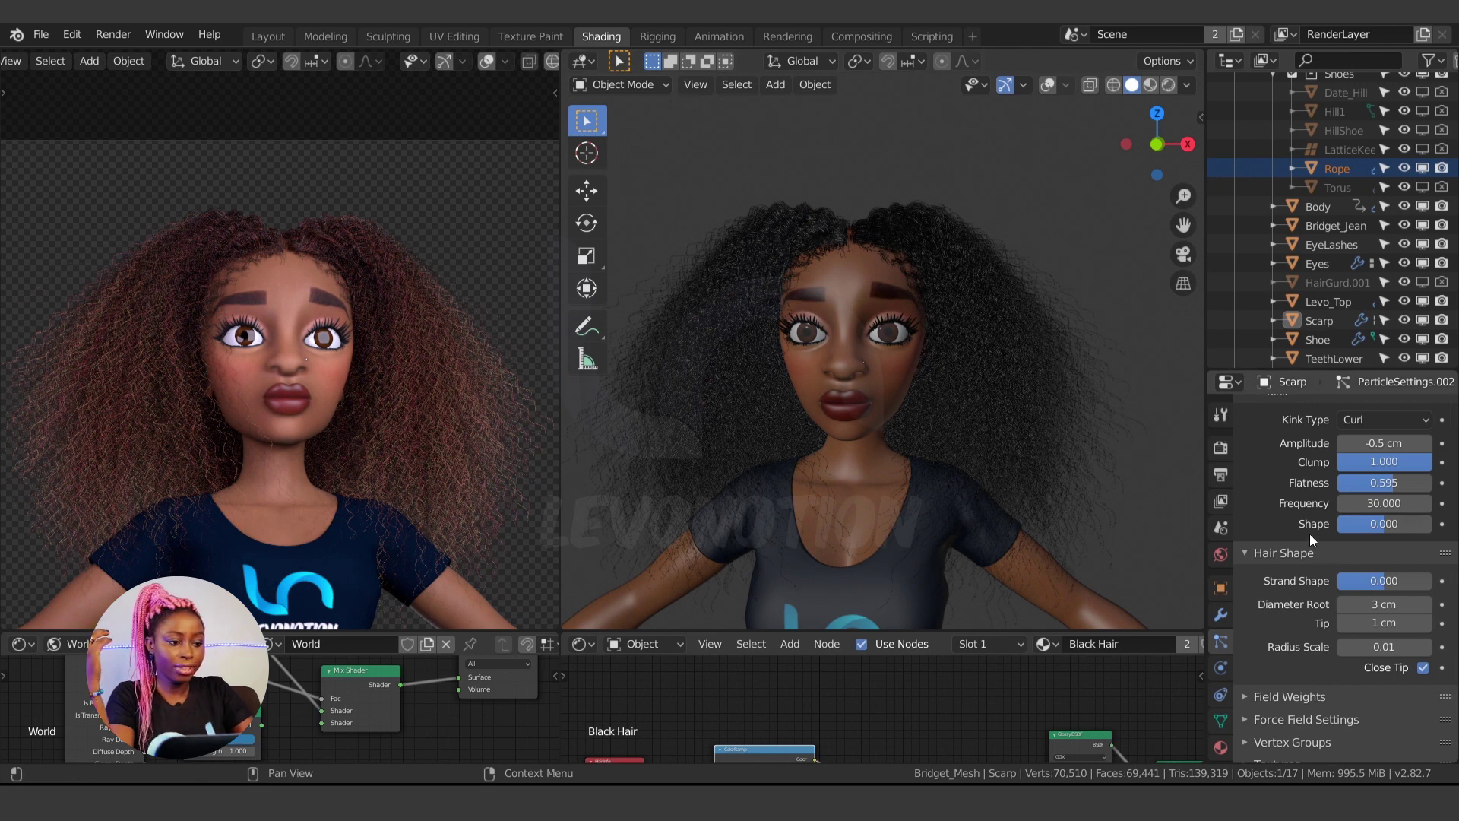
scroll(1310, 535, "up", 3)
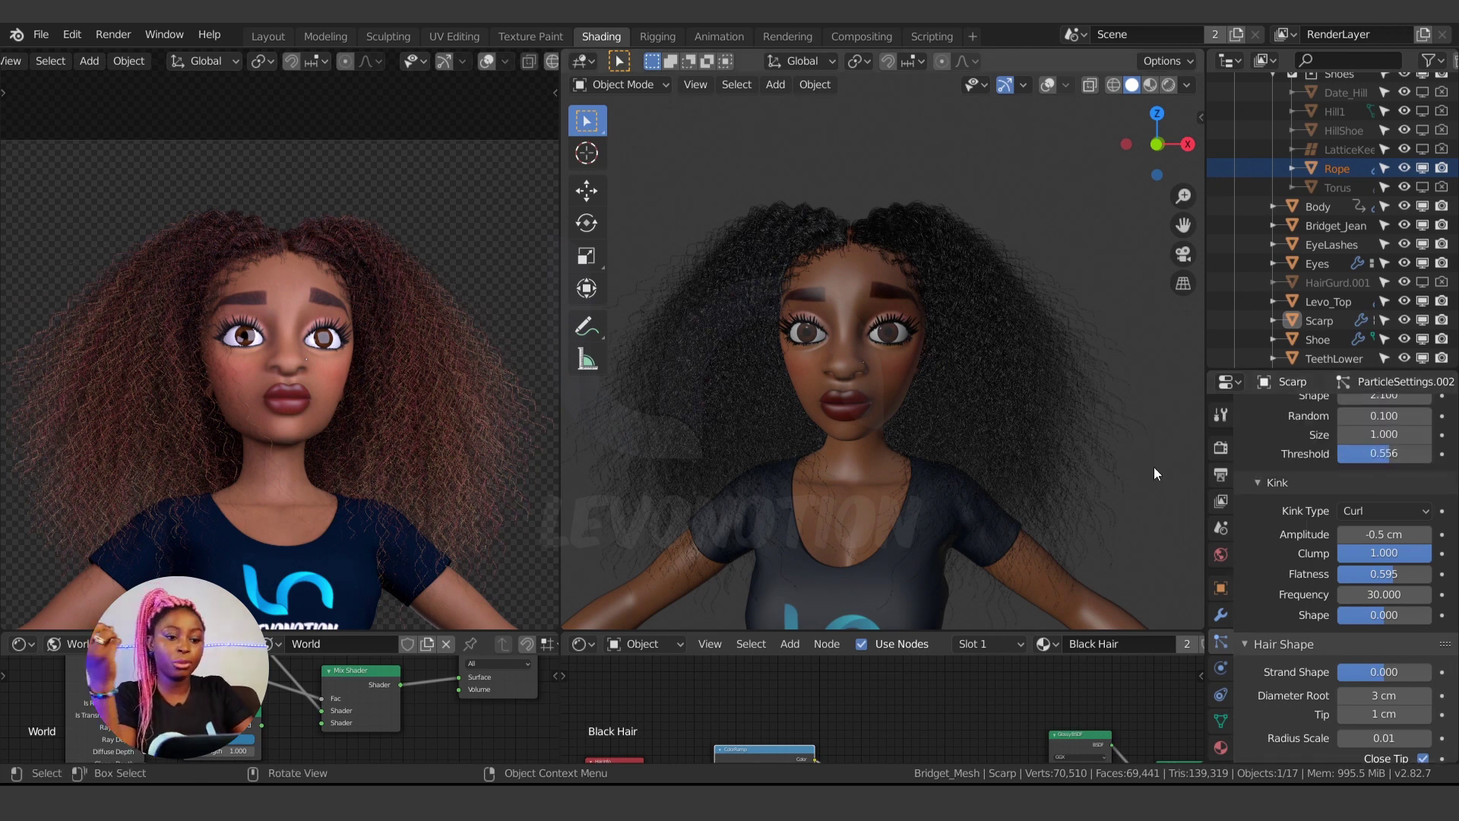